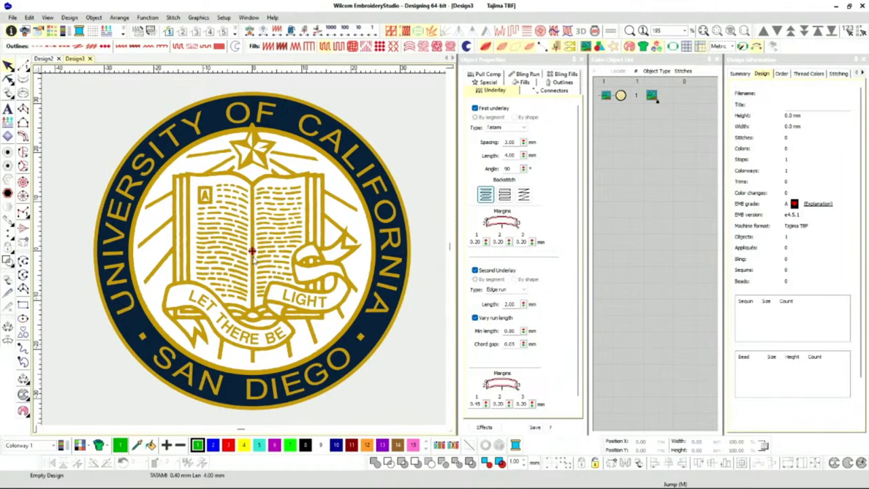
# - Show the grid, then unlock and select the seal bitmap
pyautogui.hotkey('shift', 'g')
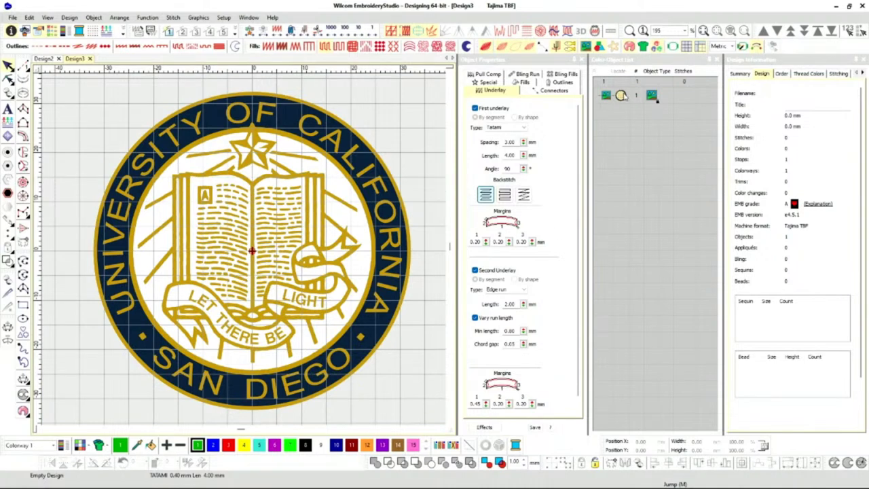
pyautogui.rightClick(621, 95)
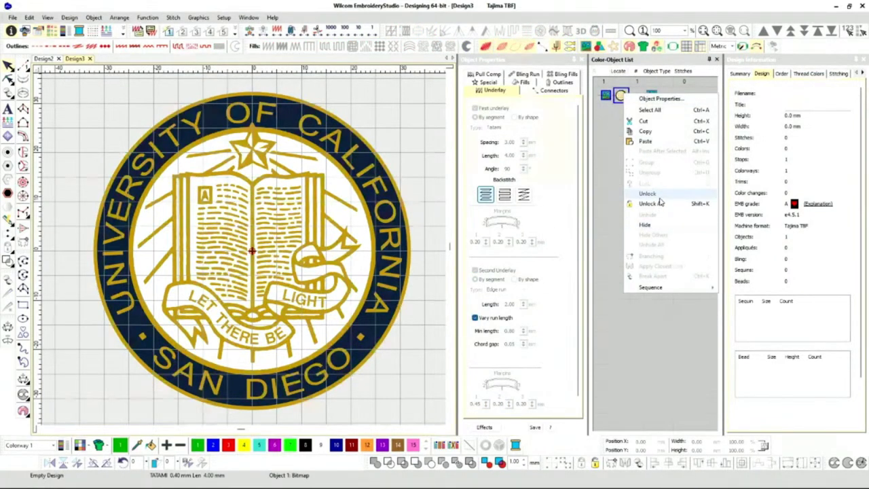
pyautogui.click(659, 202)
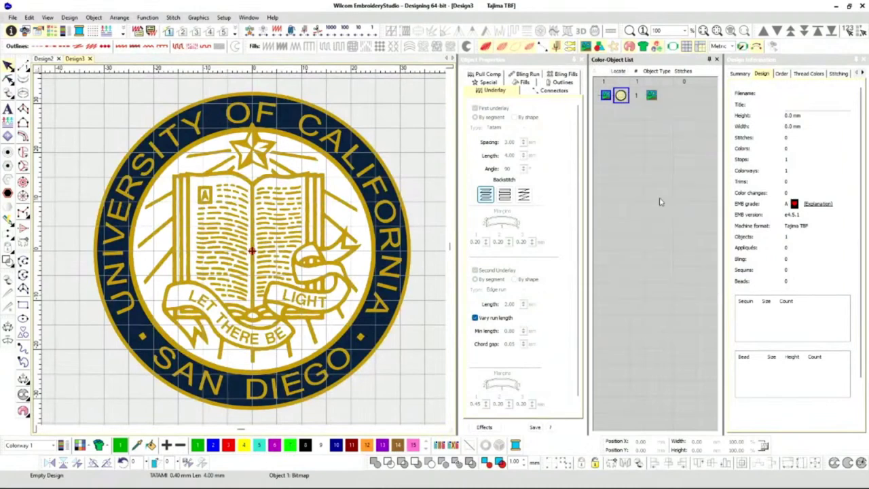
pyautogui.click(621, 95)
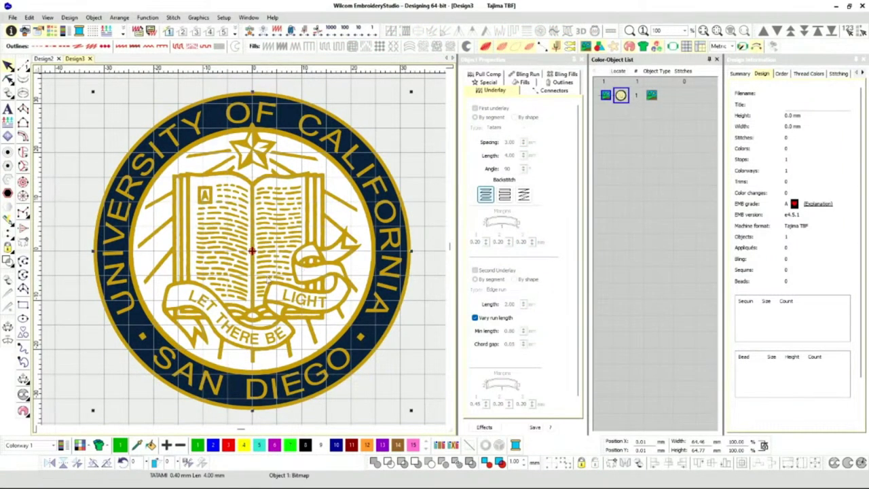
# - Switch the measurement units to U.S. and check the seal bitmap's width and height in inches
pyautogui.click(732, 46)
pyautogui.click(730, 61)
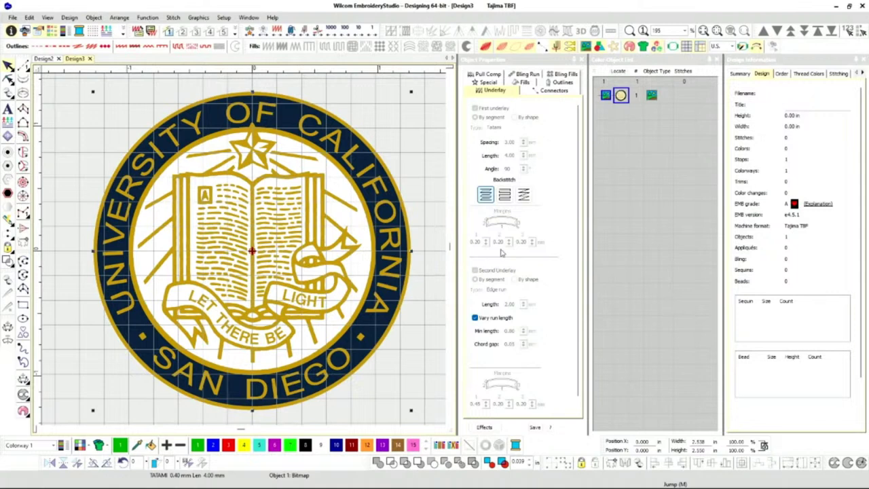
pyautogui.click(632, 192)
pyautogui.click(620, 95)
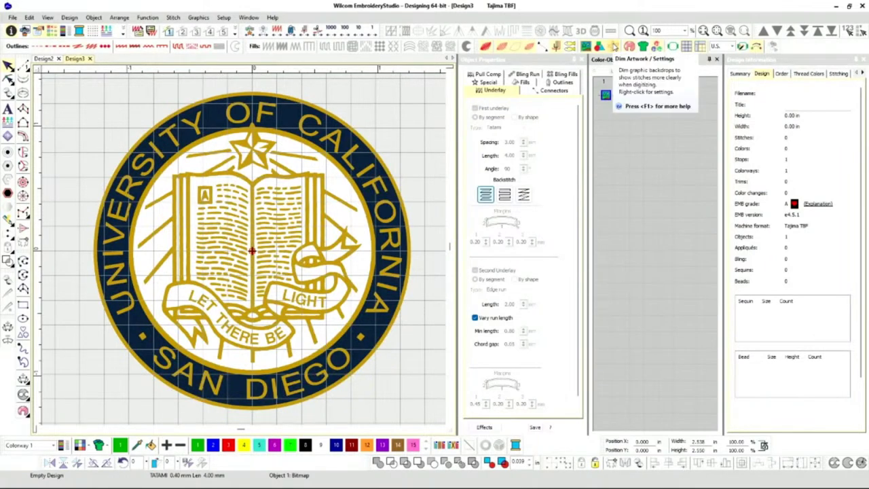
pyautogui.click(613, 46)
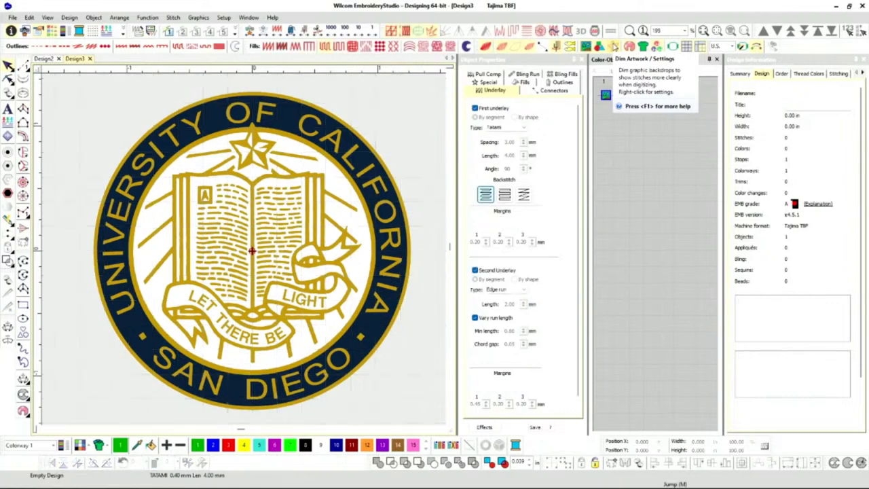
# - Measure the height of the letter F in OF in U.S. units
pyautogui.scroll(8, 261, 117)
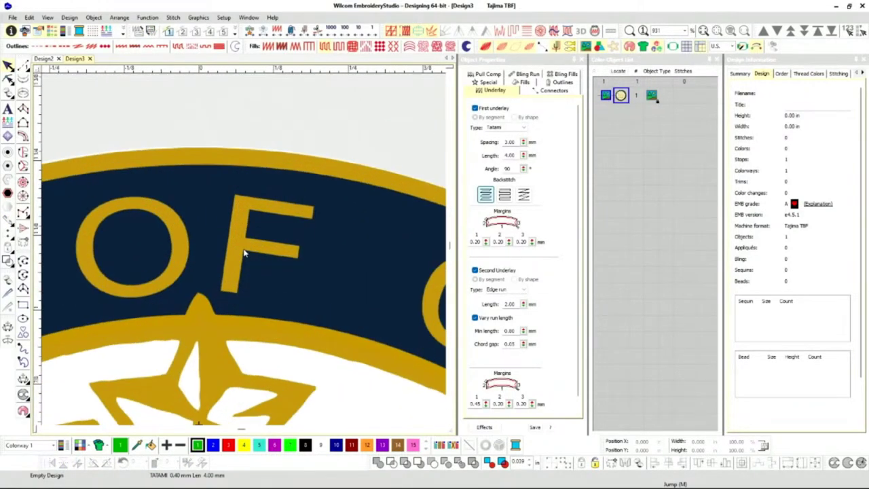
pyautogui.press('a')
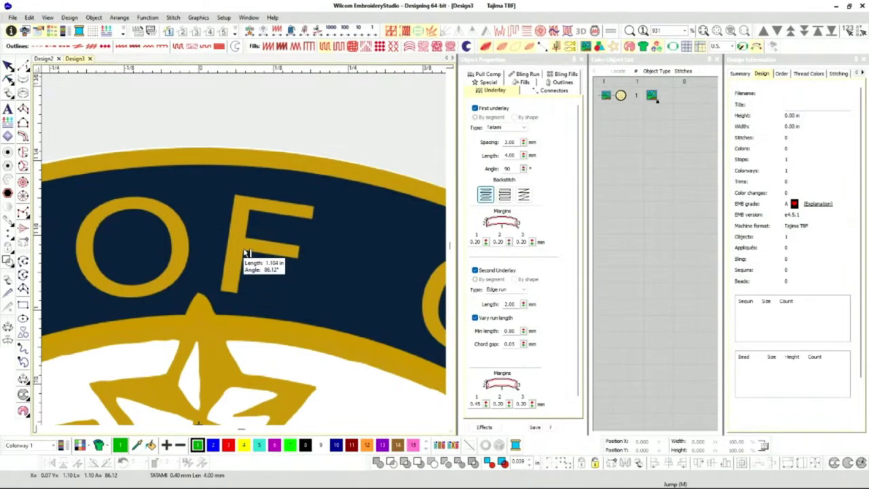
pyautogui.click(247, 197)
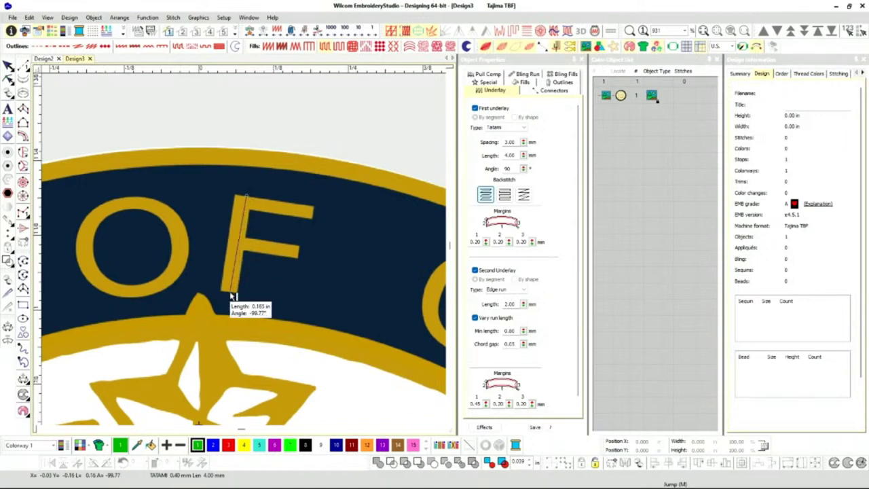
# - Switch the units back to Metric and measure the heights of the F and O in OF
pyautogui.click(730, 46)
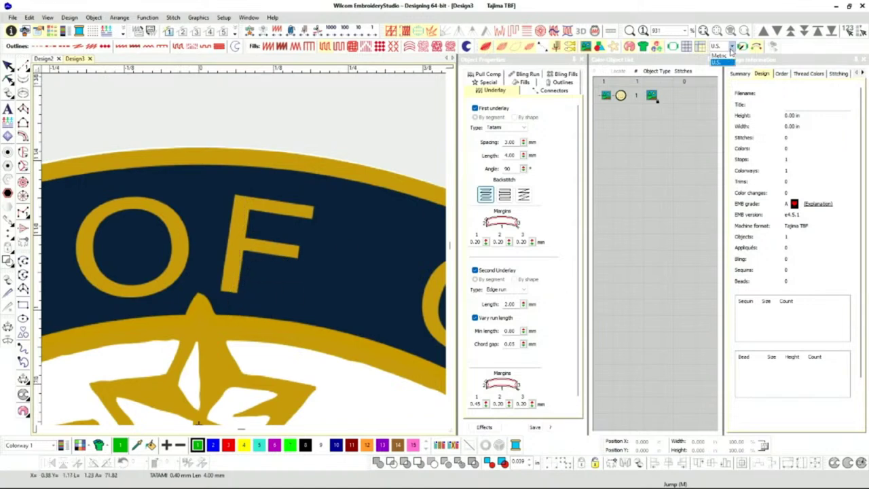
pyautogui.click(720, 55)
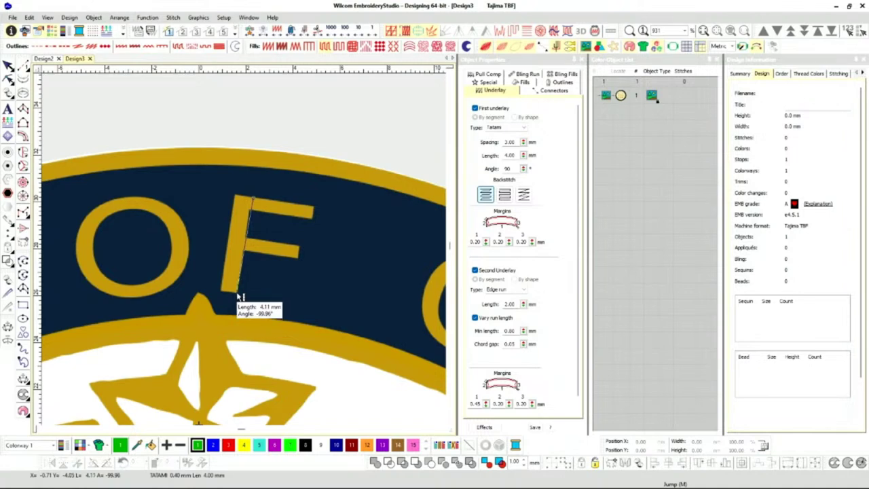
pyautogui.press('Escape')
pyautogui.click(125, 197)
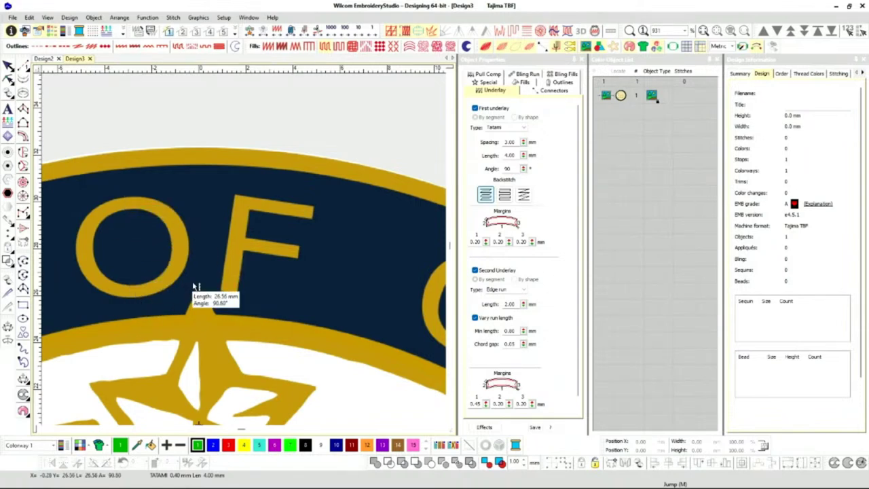
# - Measure the heights of the T and the adjacent I in UNIVERSITY
pyautogui.scroll(-4, 195, 291)
pyautogui.scroll(4, 244, 258)
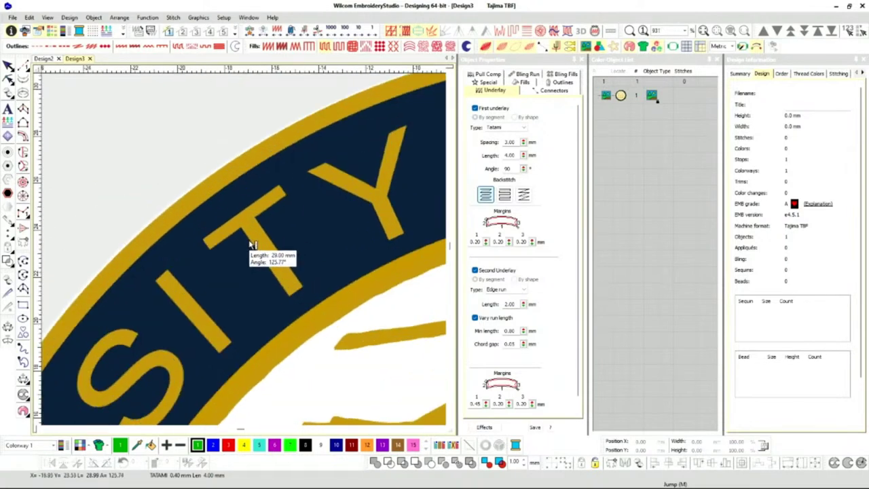
pyautogui.click(241, 214)
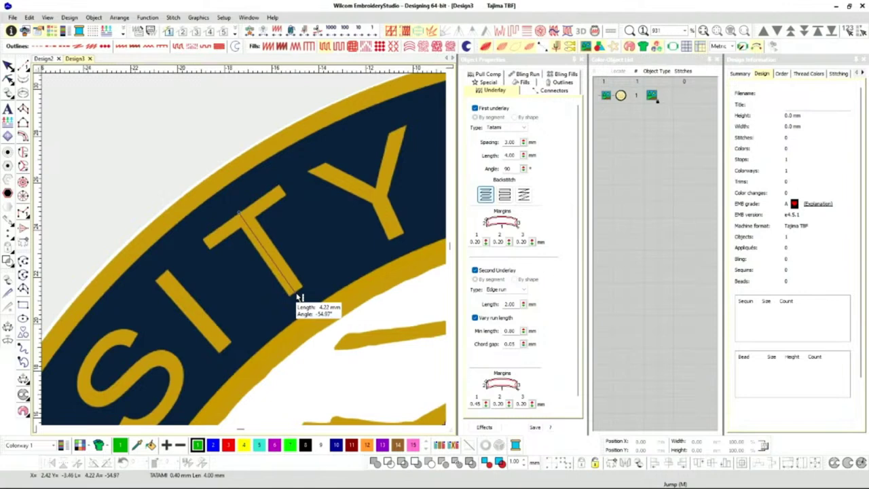
pyautogui.press('BackSpace')
pyautogui.click(161, 275)
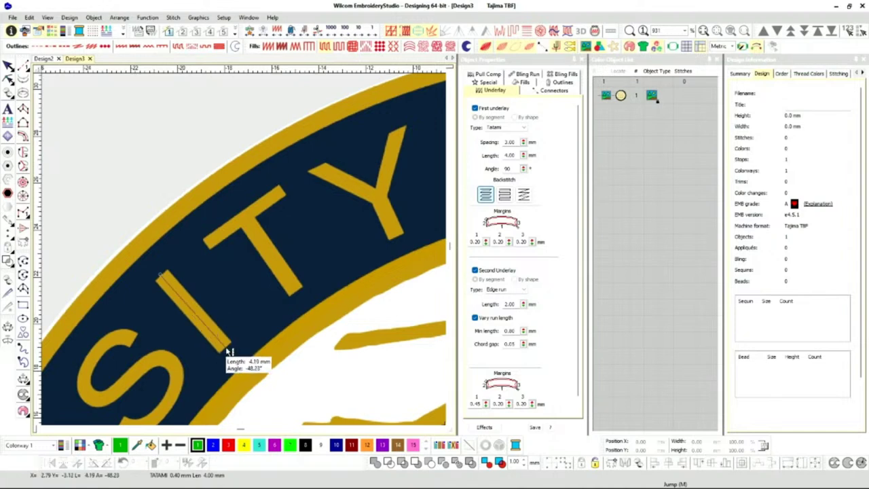
pyautogui.press('BackSpace')
# - Measure the height of the letter R in UNIVERSITY along its stem
pyautogui.scroll(-2, 224, 258)
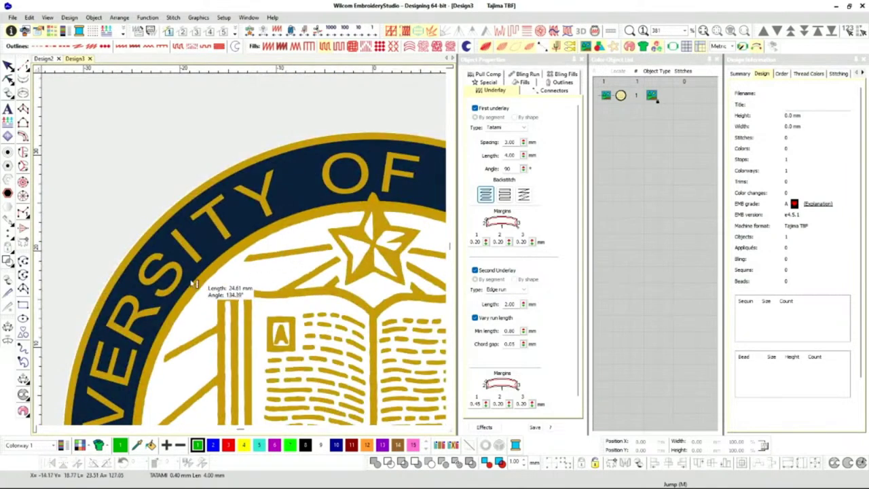
pyautogui.scroll(3, 123, 323)
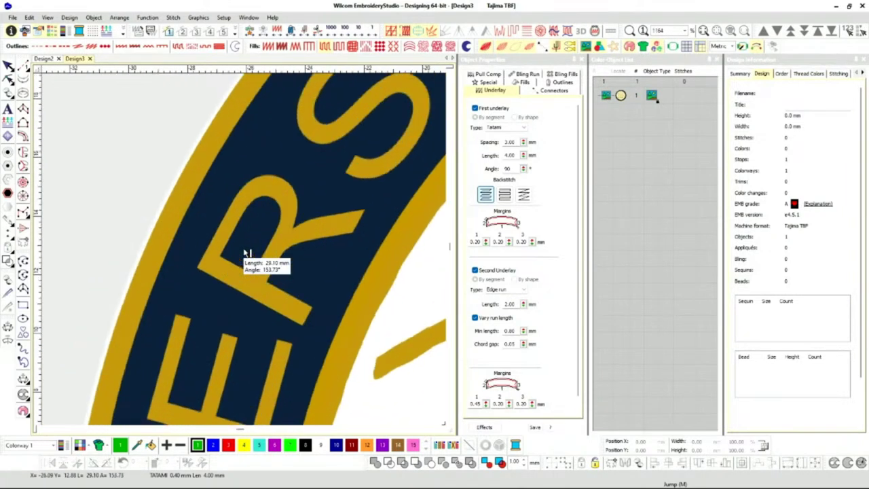
pyautogui.click(200, 259)
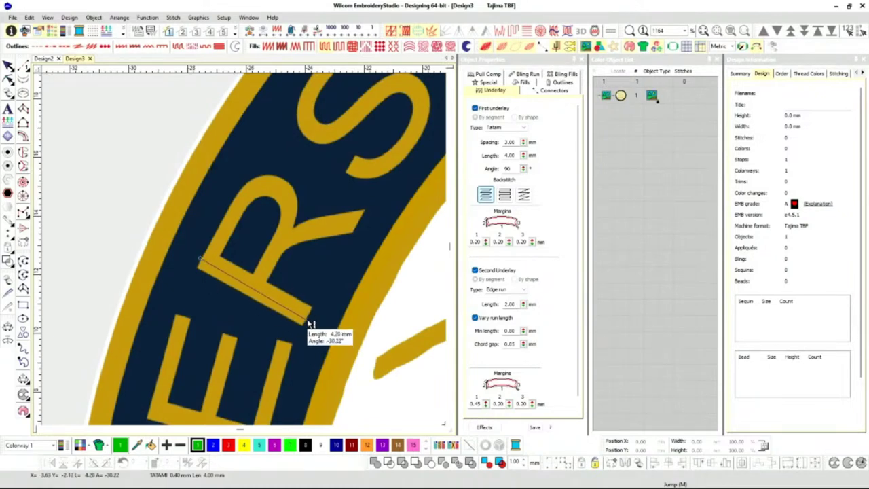
pyautogui.scroll(-3, 245, 257)
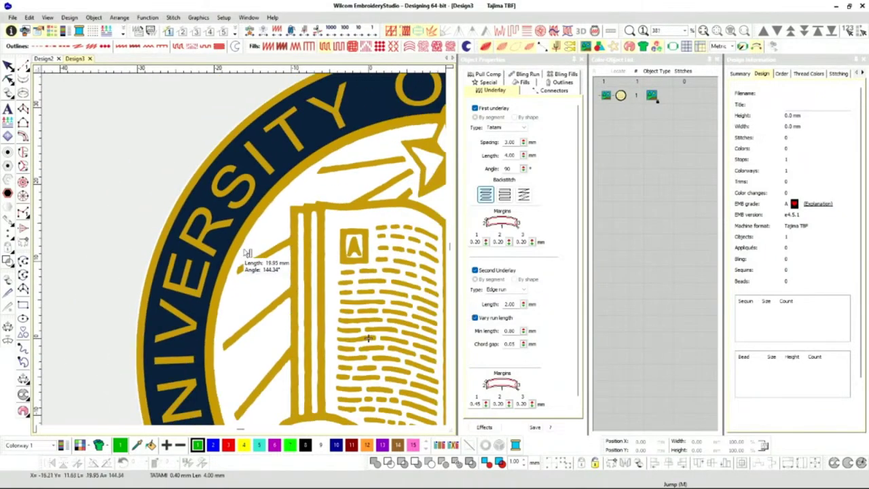
# - Measure the widths of the inner and outer gold border rings beside UNIVERSITY
pyautogui.scroll(-2, 247, 253)
pyautogui.scroll(4, 246, 253)
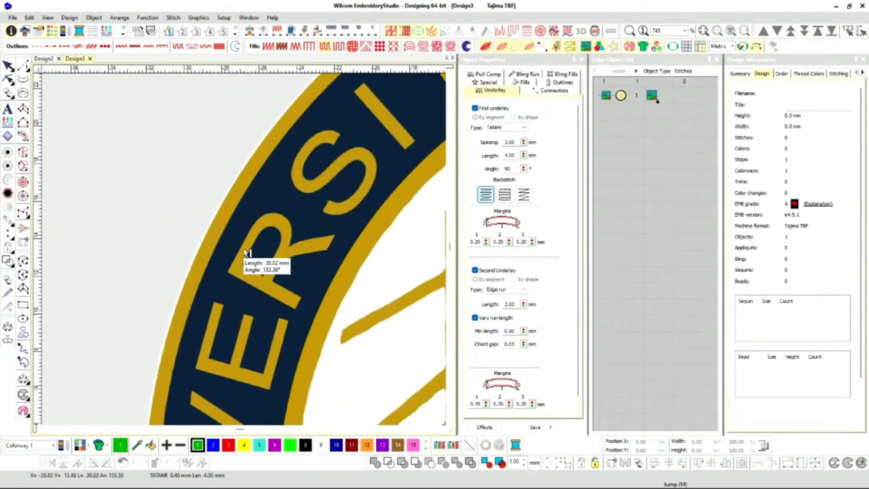
pyautogui.scroll(1, 245, 253)
pyautogui.click(360, 299)
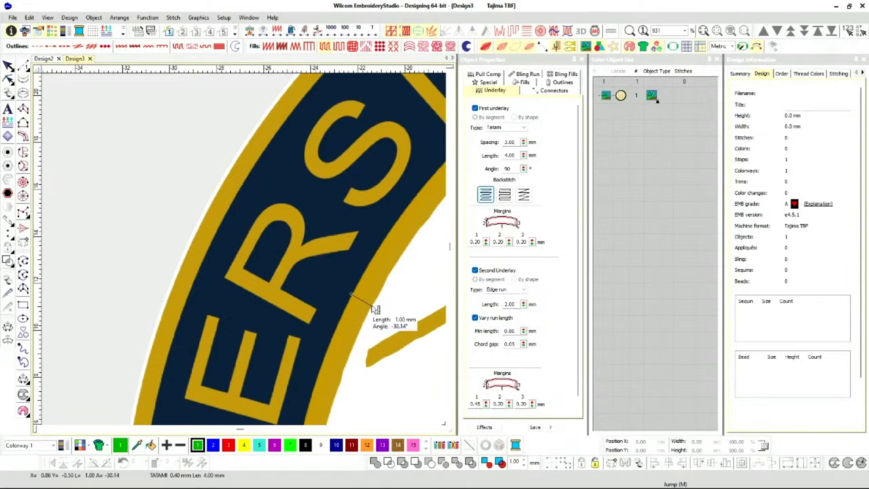
pyautogui.click(191, 239)
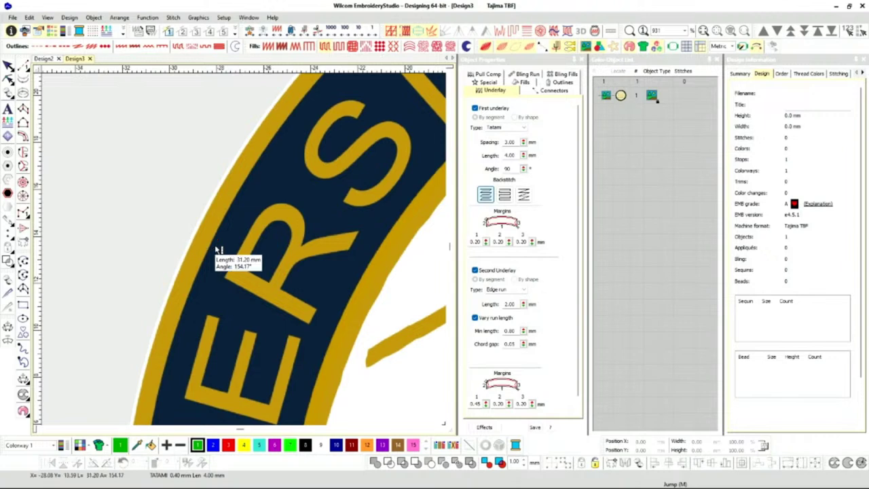
# - Measure the width of the navy band between the gold rings, next to the Y of UNIVERSITY
pyautogui.scroll(-1, 375, 309)
pyautogui.scroll(-2, 246, 252)
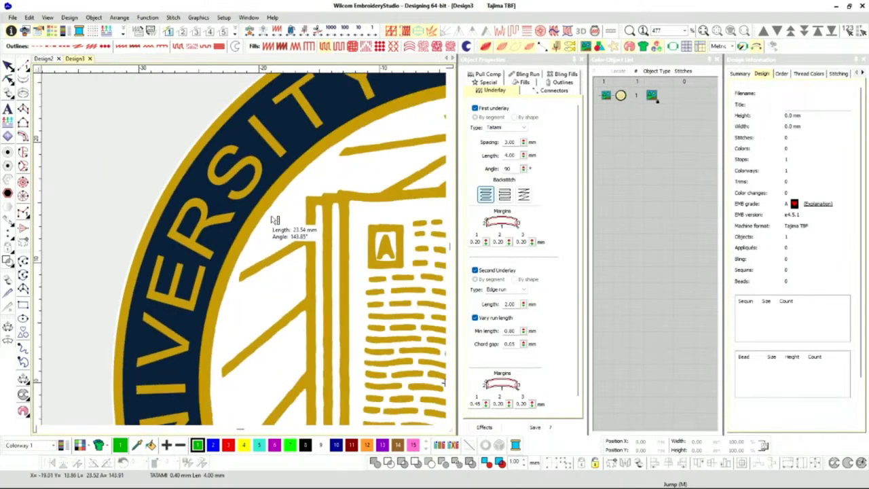
pyautogui.scroll(-1, 272, 210)
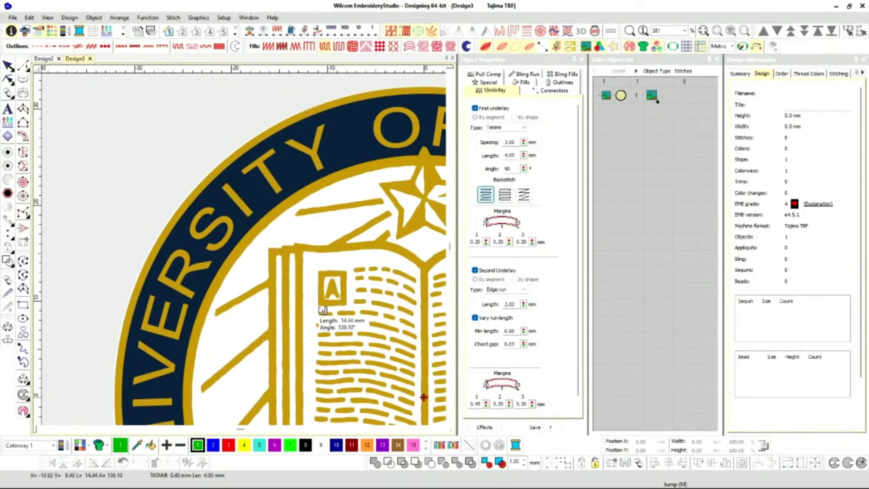
pyautogui.click(328, 108)
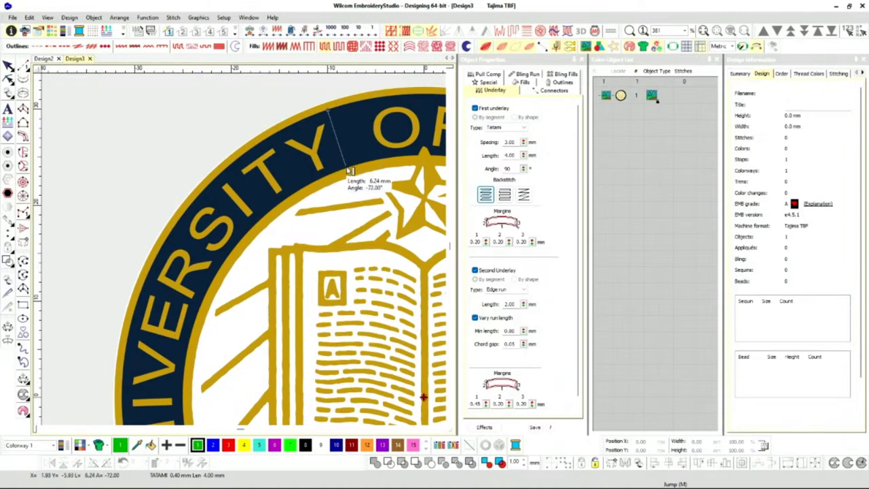
# - Measure the thickness of the lowest diagonal ray beside the book's left edge
pyautogui.scroll(-4, 265, 271)
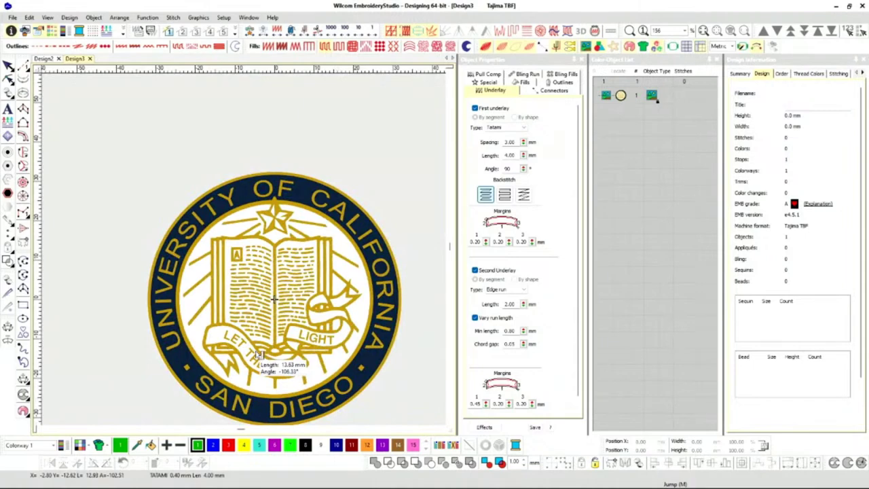
pyautogui.scroll(7, 260, 355)
pyautogui.click(173, 221)
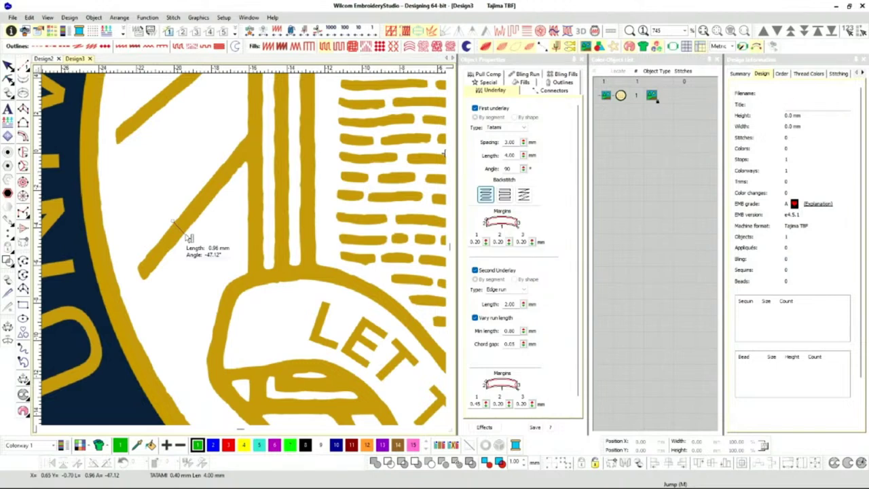
# - Measure the stem and foot of the letter L in LET on the ribbon
pyautogui.scroll(4, 340, 345)
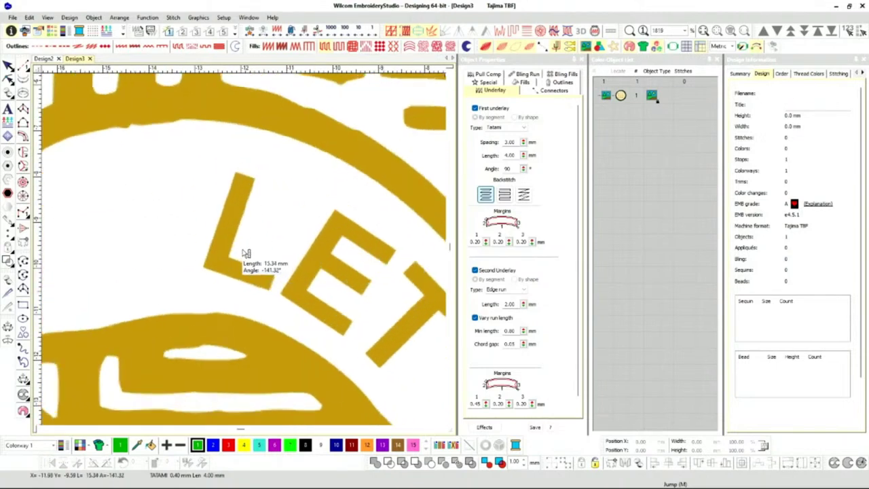
pyautogui.click(246, 175)
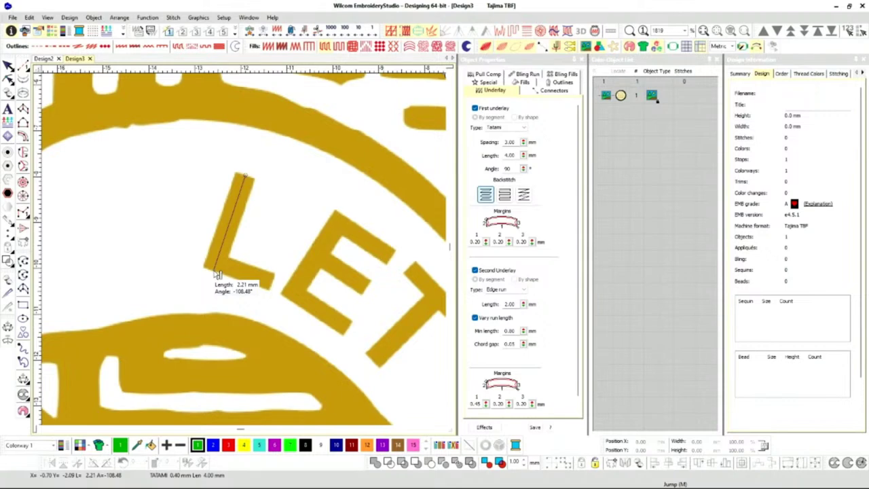
pyautogui.moveTo(214, 271); pyautogui.dragTo(271, 279)
# - Measure the lettering of LIGHT on the right part of the ribbon
pyautogui.scroll(-5, 271, 271)
pyautogui.scroll(-3, 285, 285)
pyautogui.scroll(4, 244, 251)
pyautogui.click(267, 271)
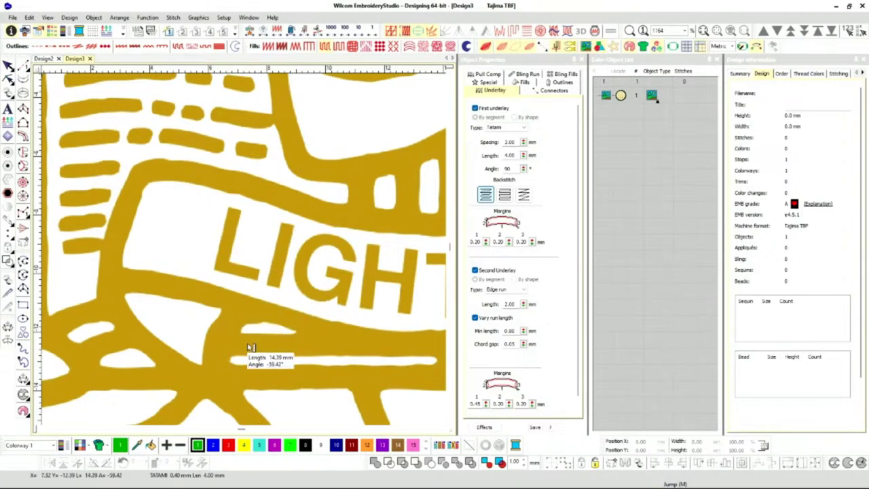
pyautogui.scroll(-1, 247, 253)
pyautogui.scroll(-4, 248, 253)
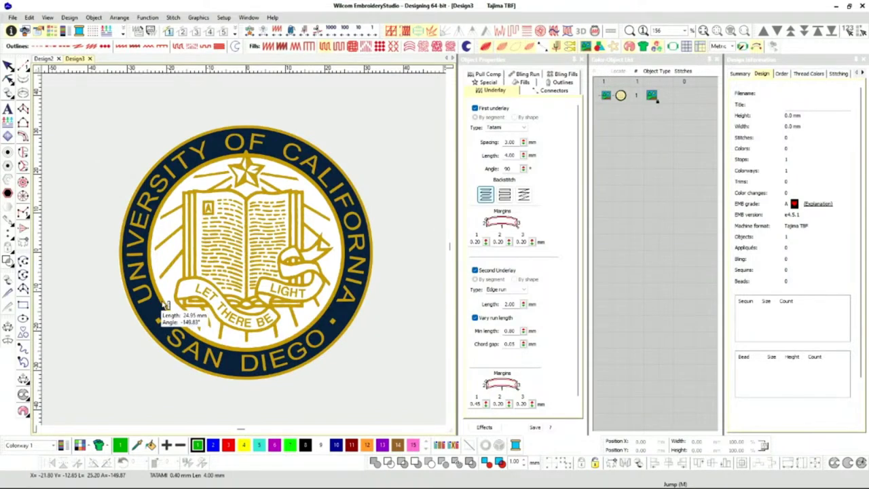
pyautogui.scroll(8, 167, 304)
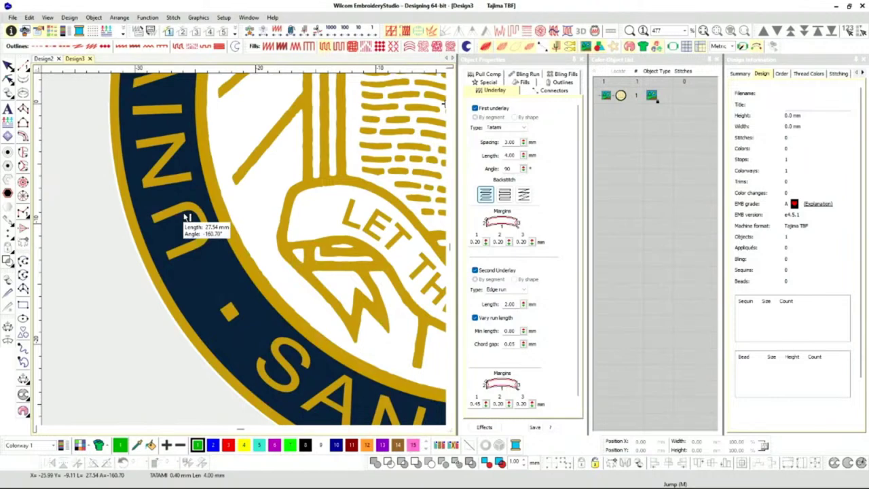
pyautogui.scroll(-4, 188, 218)
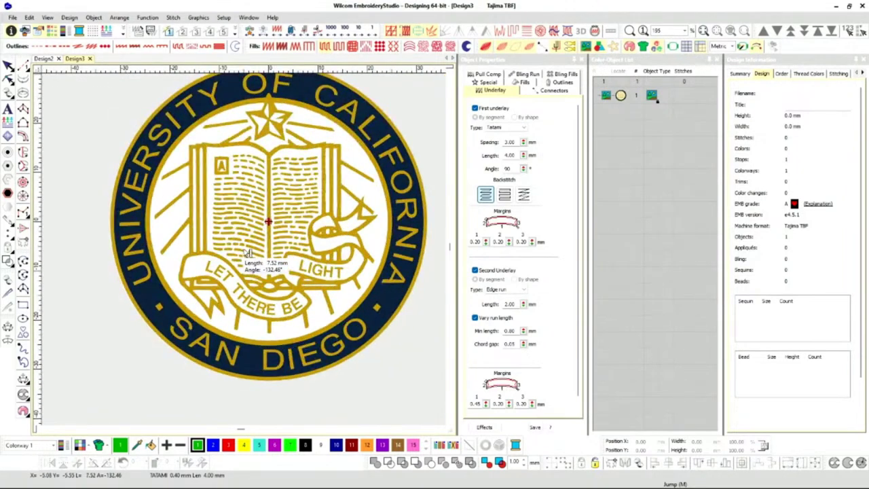
pyautogui.scroll(-1, 247, 253)
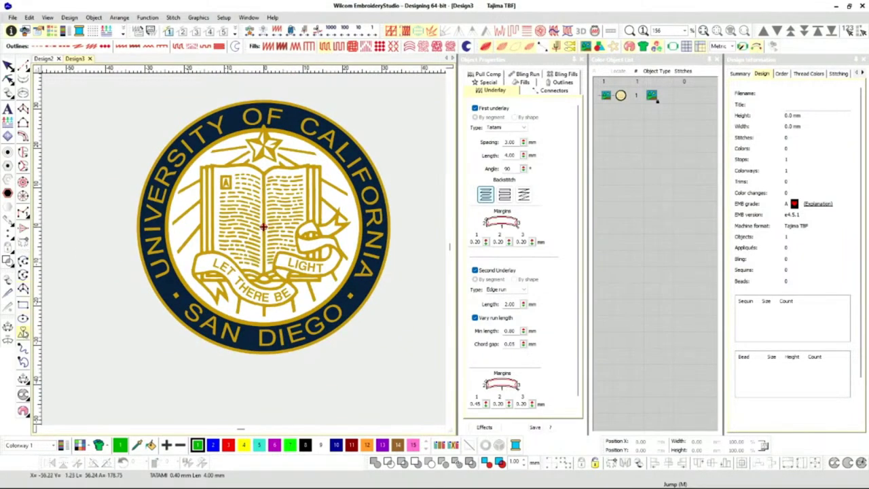
# - Start digitizing a closed shape, display the grid and set its outline to Run stitch
pyautogui.click(22, 275)
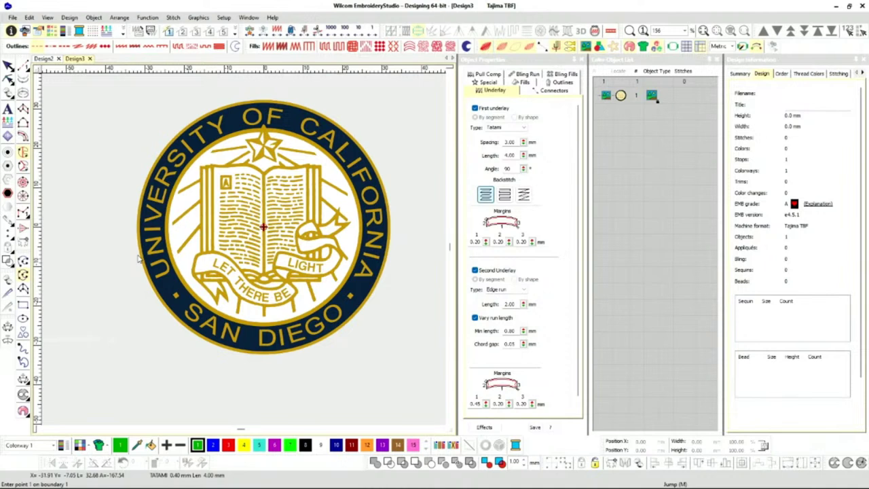
pyautogui.hotkey('shift', 'g')
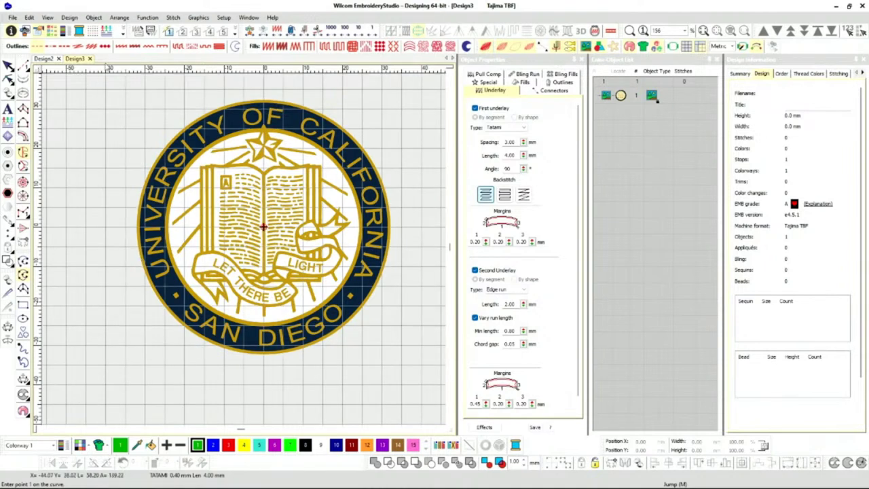
pyautogui.click(37, 46)
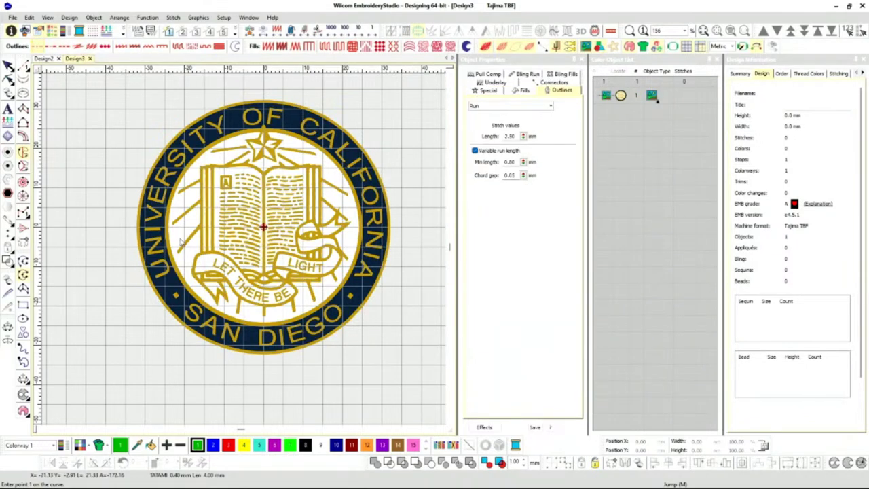
# - Place curve points where the grid's center lines meet the gold inner ring's inside edge at the seal's left, top and right
pyautogui.scroll(3, 167, 228)
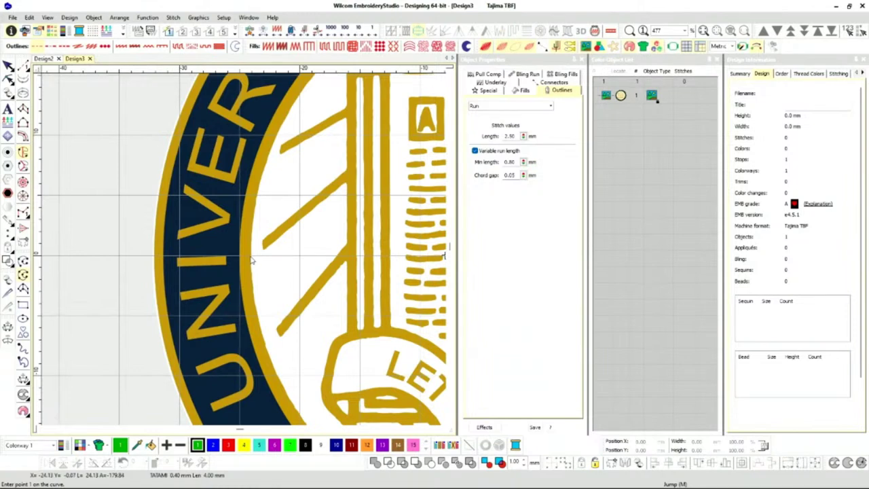
pyautogui.click(251, 258)
pyautogui.scroll(-3, 247, 254)
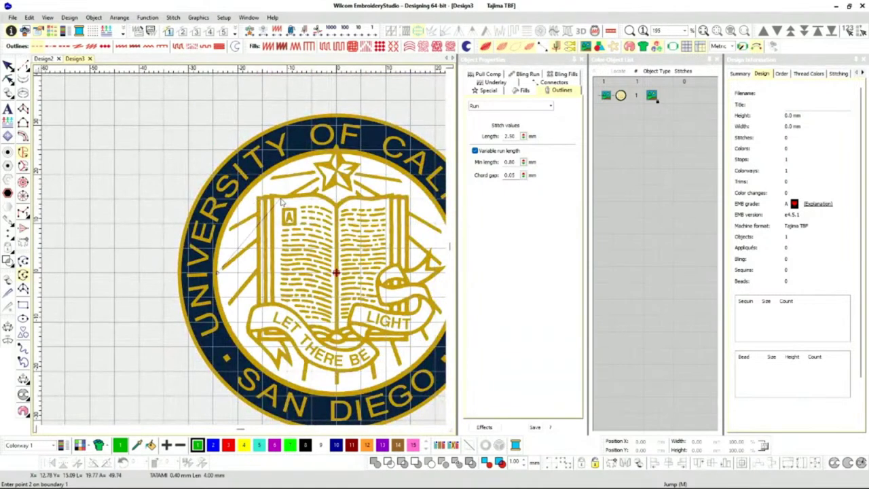
pyautogui.scroll(4, 244, 252)
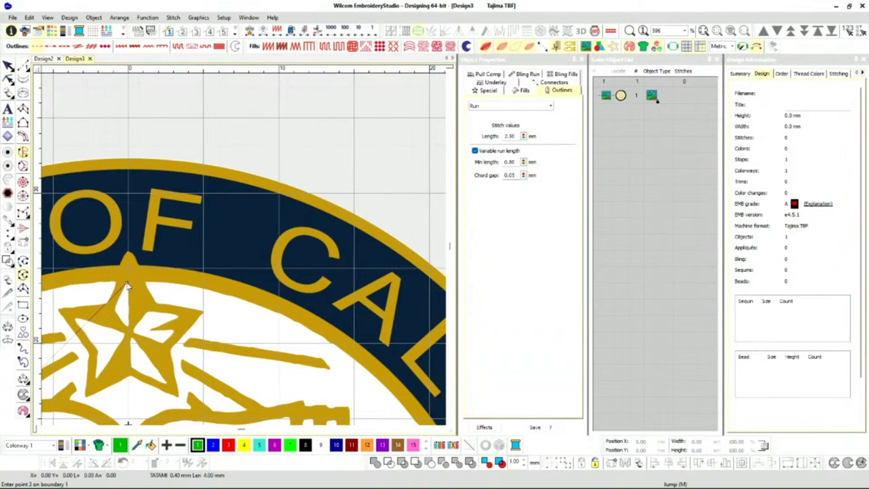
pyautogui.scroll(-2, 127, 287)
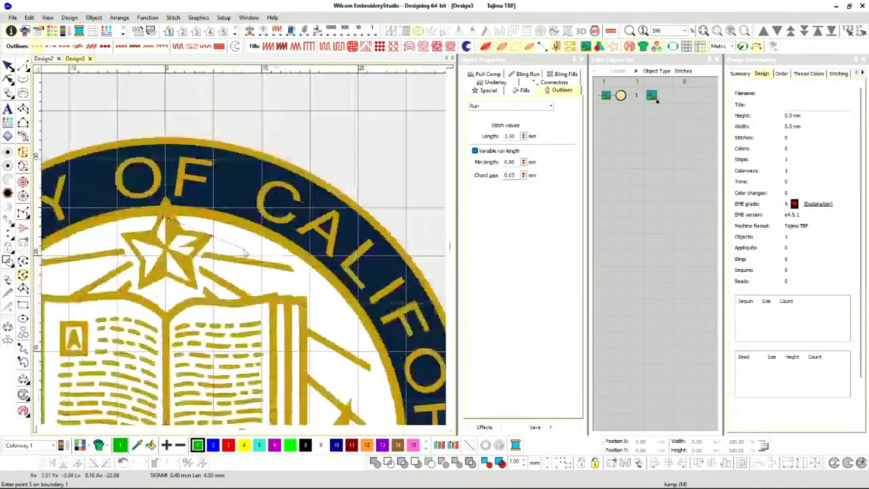
pyautogui.scroll(-1, 246, 253)
pyautogui.scroll(-1, 246, 253)
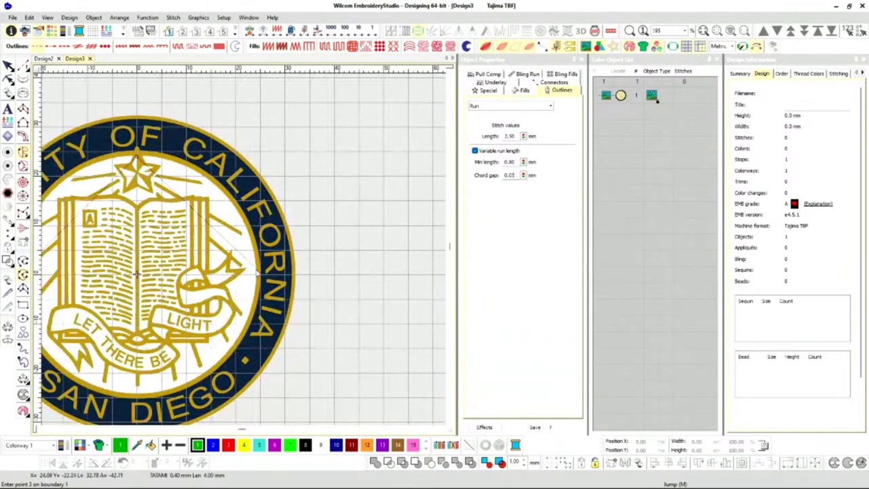
pyautogui.scroll(3, 247, 261)
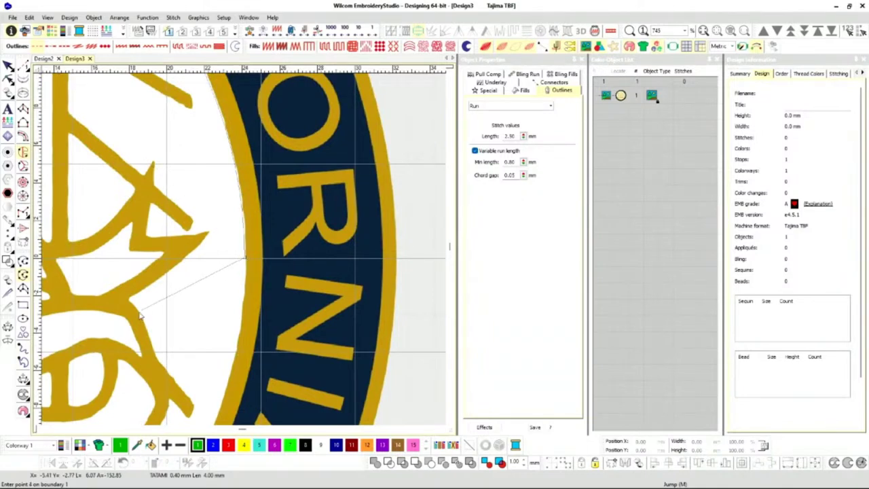
# - Place the bottom curve point above the D of DIEGO and close the shape as a run-stitch circle about 48 mm across
pyautogui.scroll(-3, 169, 326)
pyautogui.scroll(3, 241, 248)
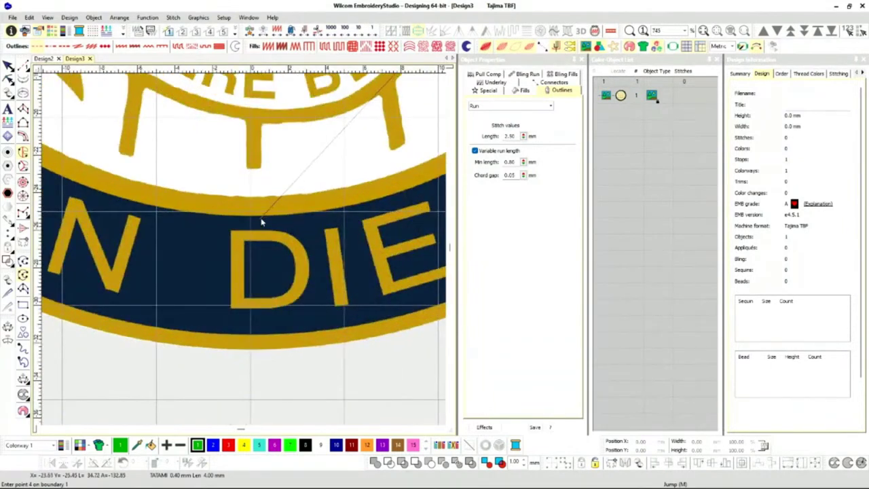
pyautogui.scroll(1, 239, 247)
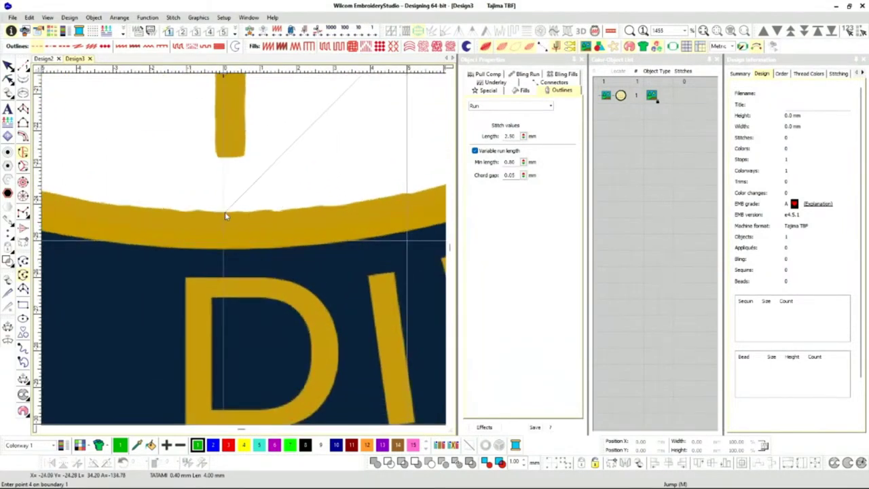
pyautogui.click(225, 214)
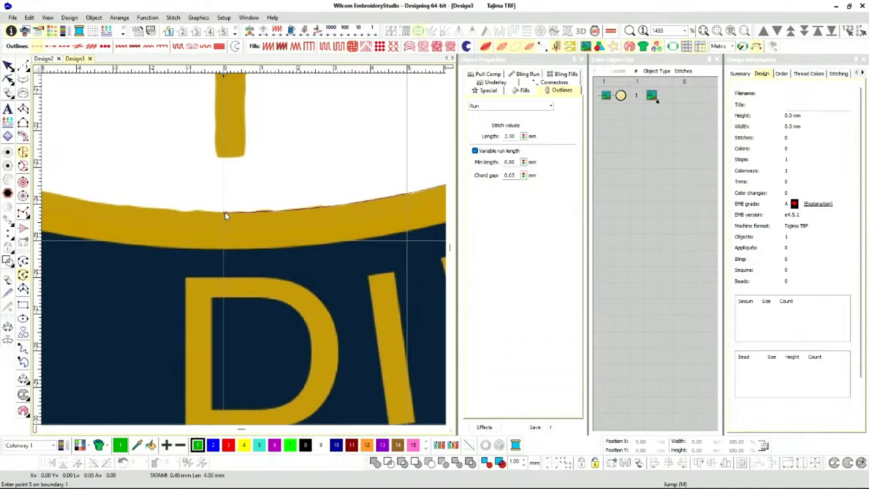
pyautogui.press('Return')
pyautogui.press('Return')
pyautogui.press('Return')
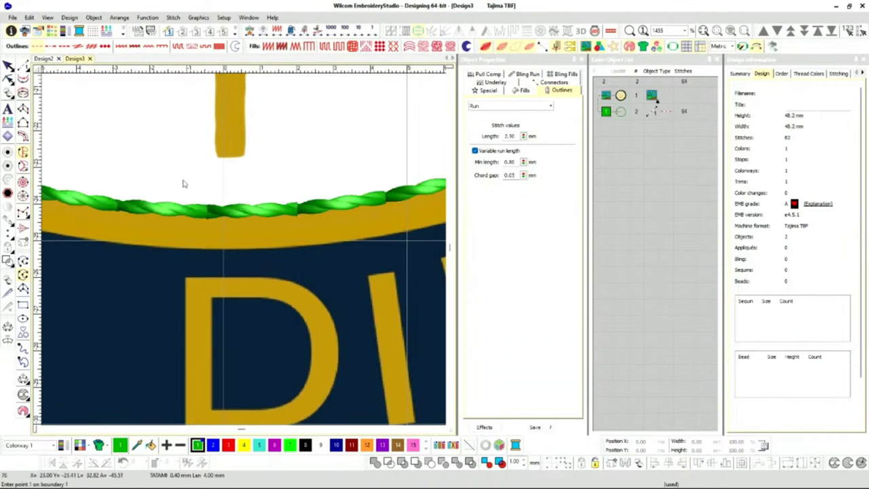
# - Select the run-stitch circle and hide the background seal artwork
pyautogui.scroll(-6, 184, 184)
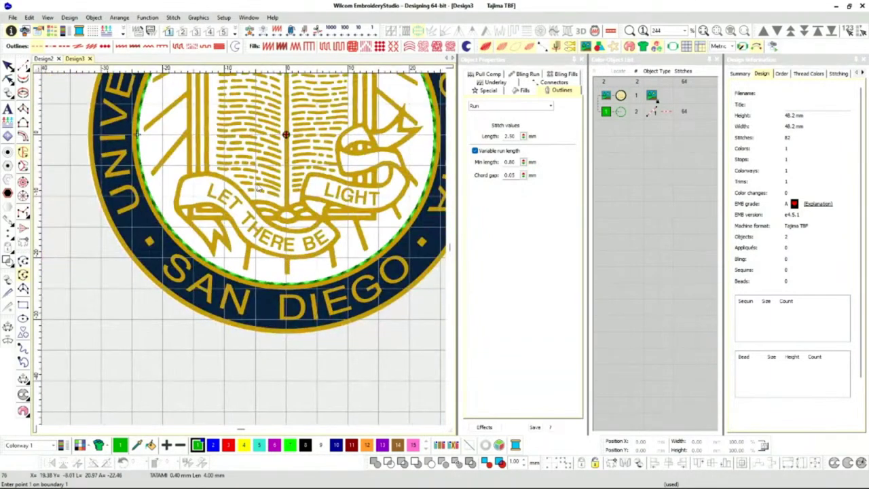
pyautogui.scroll(-2, 245, 252)
pyautogui.scroll(-1, 244, 251)
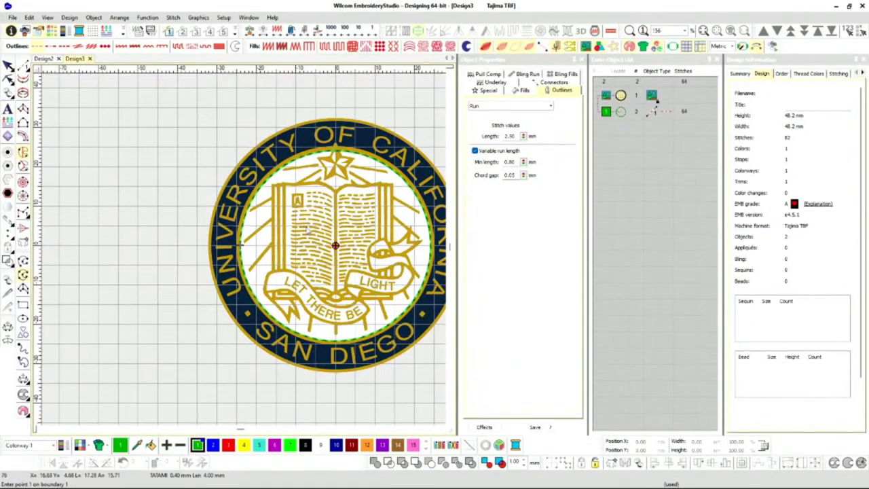
pyautogui.press('Escape')
pyautogui.press('d')
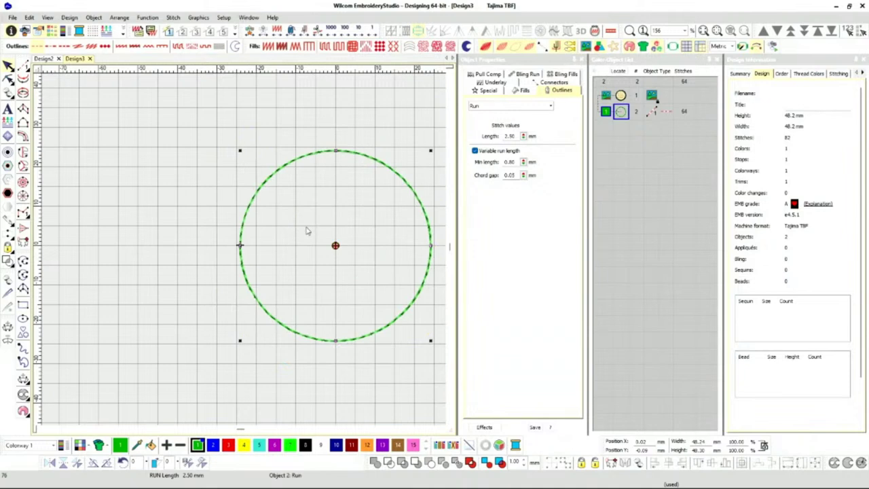
# - Examine the circle's reshape nodes at its top, right, bottom and left for a smooth, even curve
pyautogui.press('h')
pyautogui.scroll(2, 340, 178)
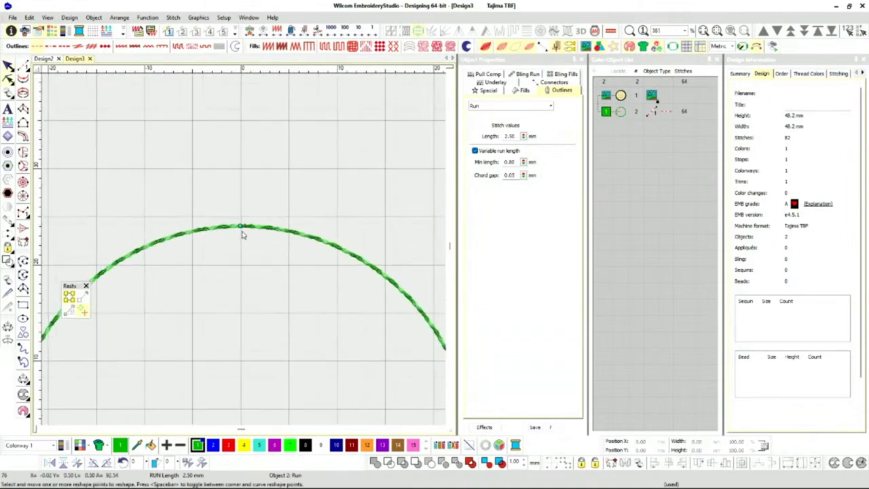
pyautogui.scroll(-1, 243, 234)
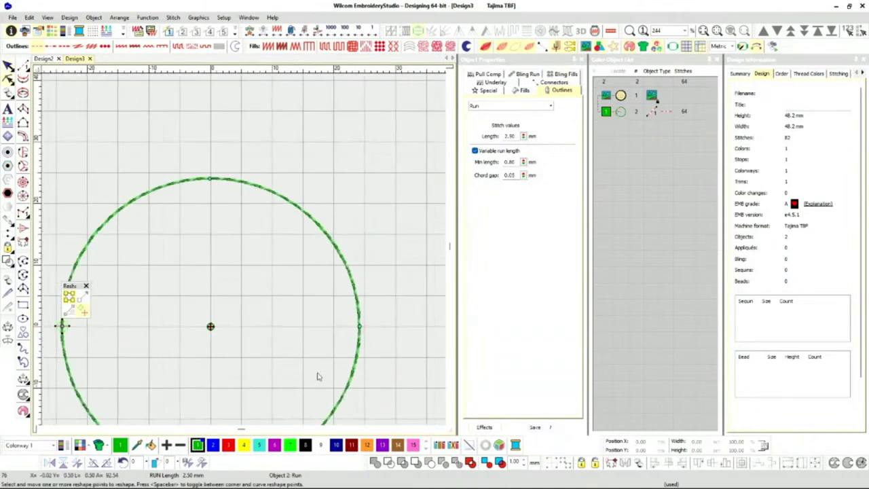
pyautogui.scroll(-1, 319, 376)
pyautogui.scroll(3, 178, 338)
pyautogui.scroll(-1, 237, 249)
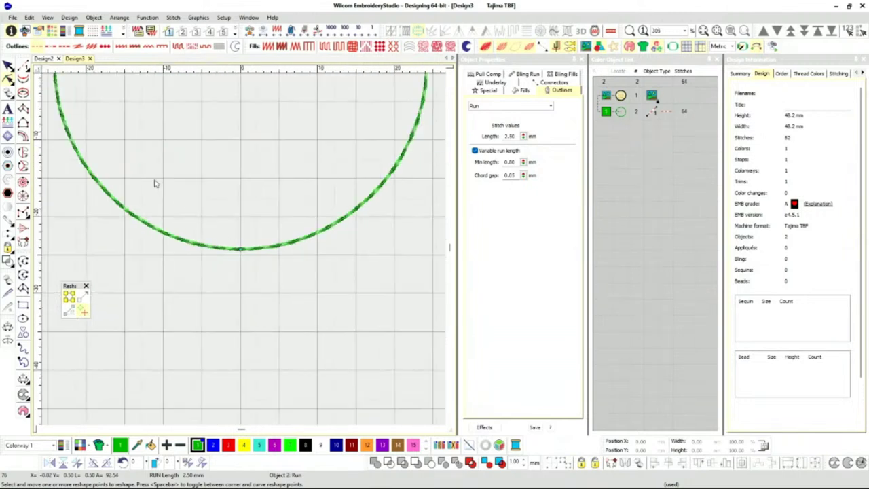
pyautogui.scroll(-1, 170, 185)
pyautogui.scroll(2, 163, 153)
pyautogui.scroll(-1, 265, 255)
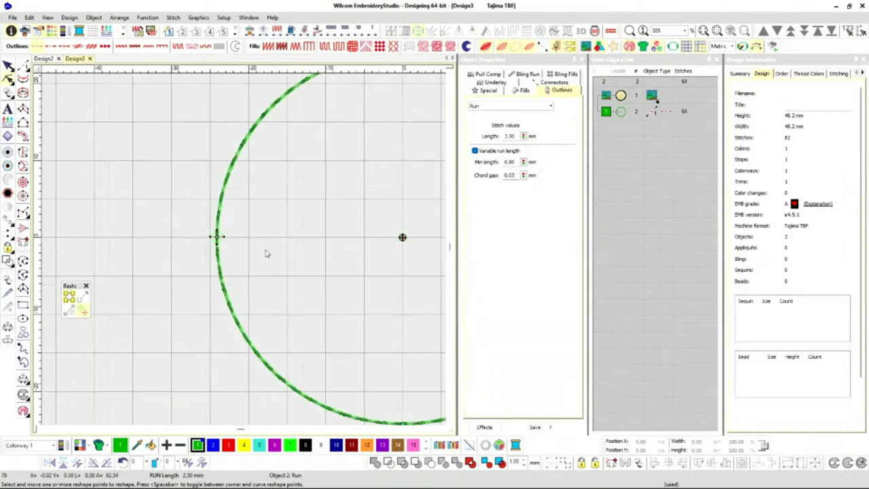
pyautogui.scroll(-1, 266, 253)
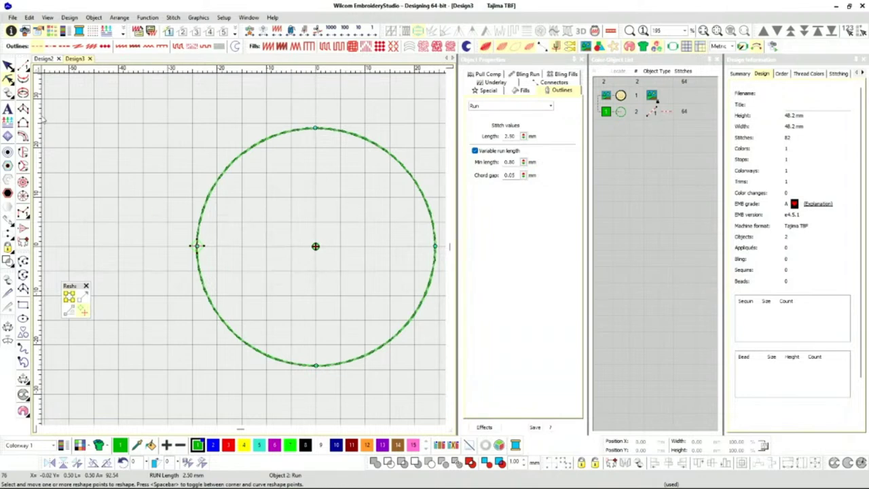
pyautogui.click(9, 66)
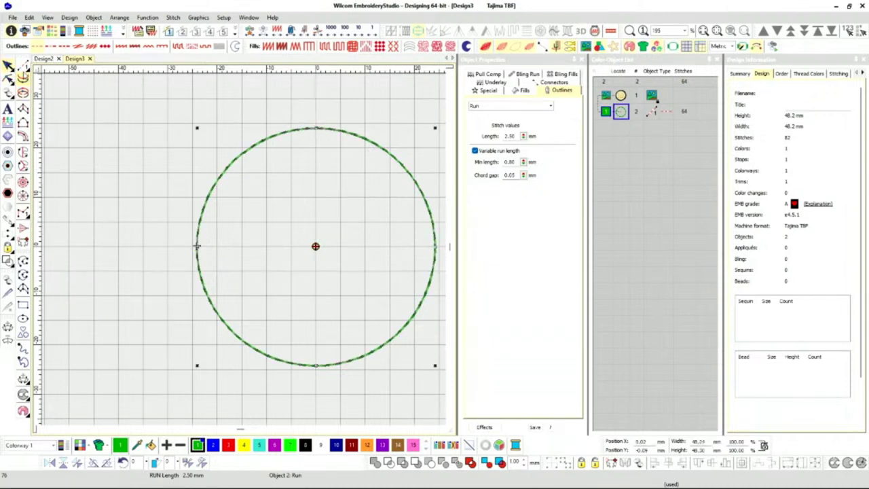
# - Try a satin outline on the circle, and convert it into a solid Tatami fill
pyautogui.click(121, 46)
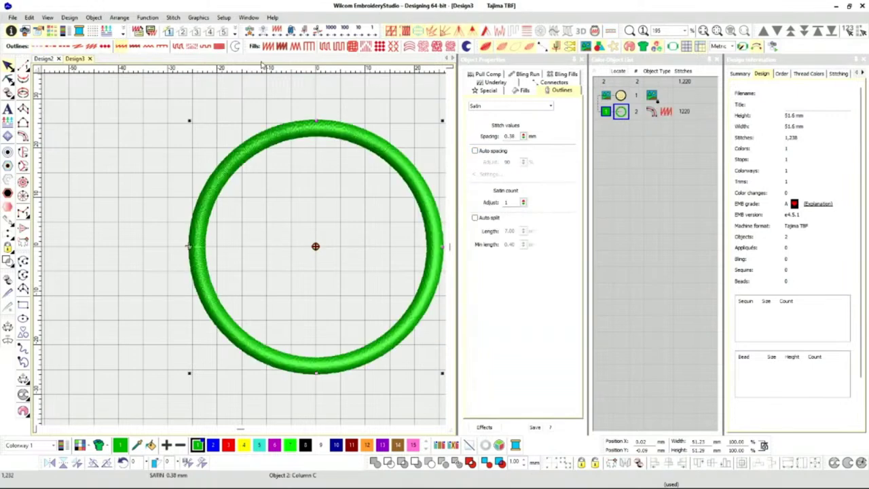
pyautogui.click(325, 46)
pyautogui.scroll(-1, 244, 249)
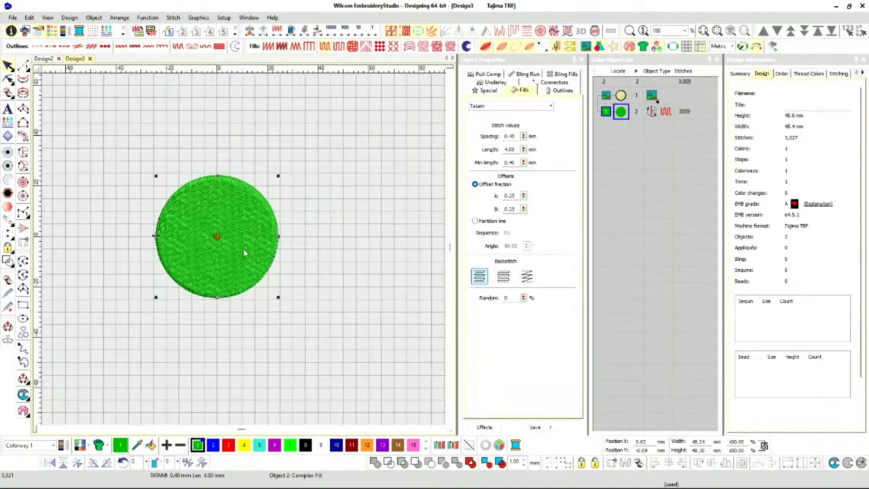
pyautogui.scroll(1, 219, 246)
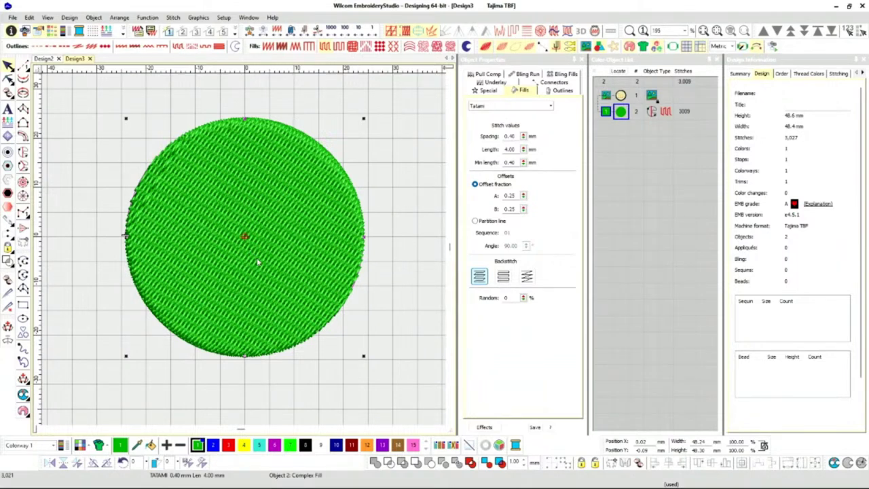
# - Reshape the fill to a shallow stitch angle rising to the right and move its exit marker above the circle's upper-left edge
pyautogui.press('h')
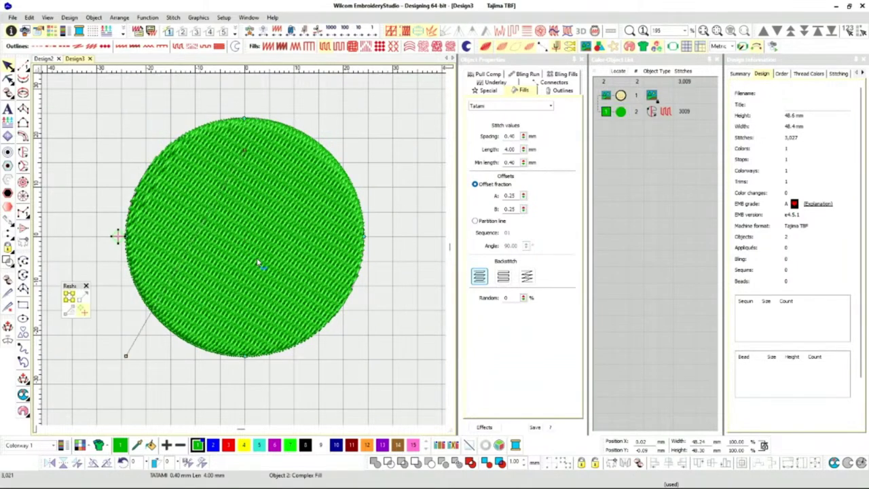
pyautogui.moveTo(250, 155); pyautogui.dragTo(400, 315)
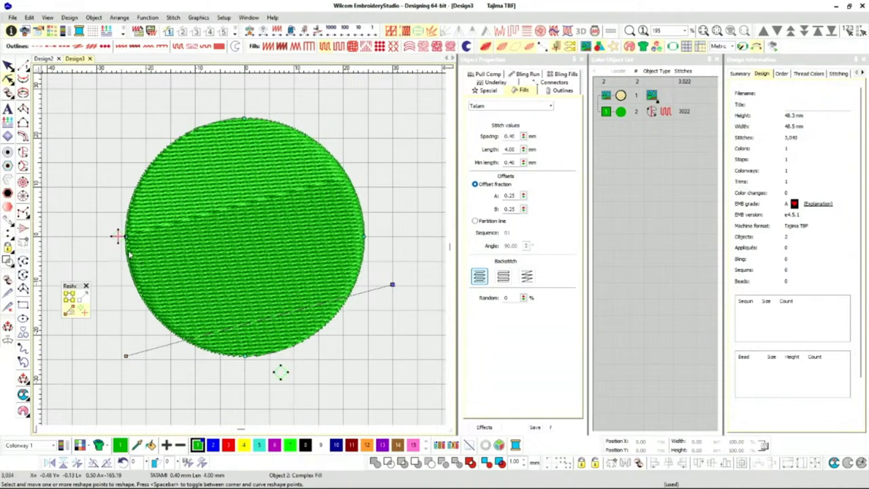
pyautogui.click(116, 235)
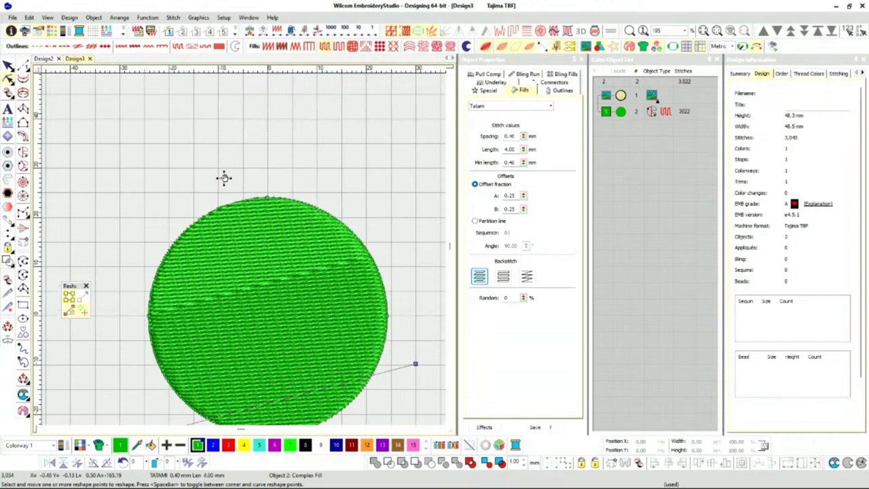
pyautogui.click(224, 178)
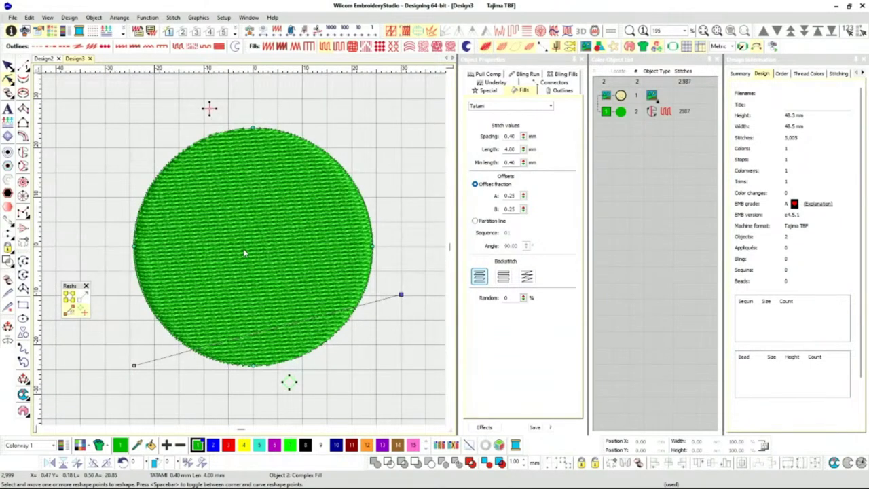
pyautogui.click(9, 65)
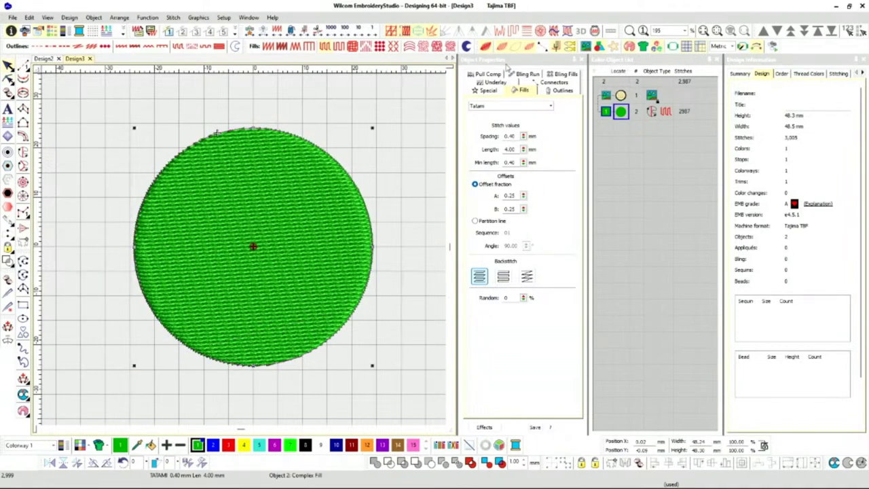
# - Review the circle fill's underlay and pull compensation settings, and display the seal artwork again
pyautogui.click(529, 65)
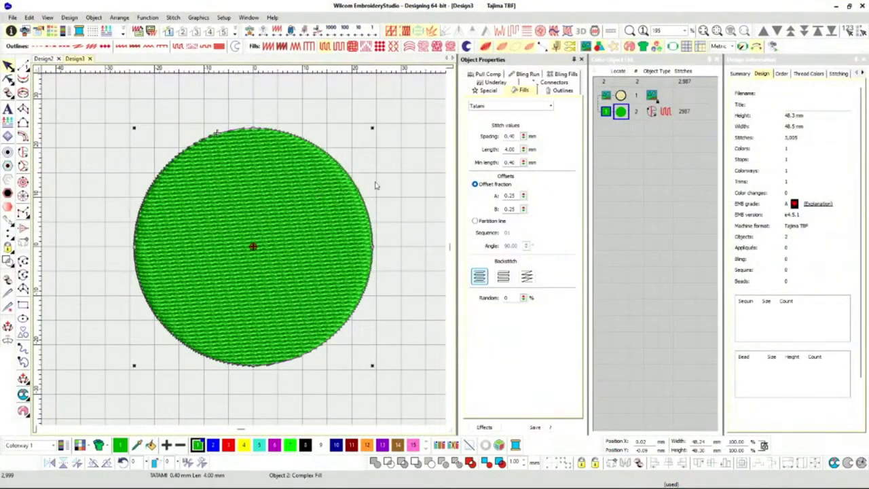
pyautogui.click(505, 83)
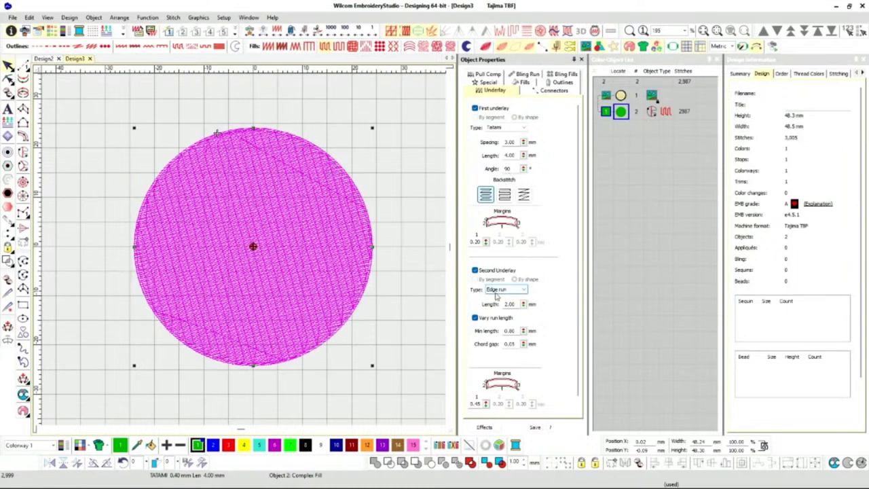
pyautogui.click(388, 106)
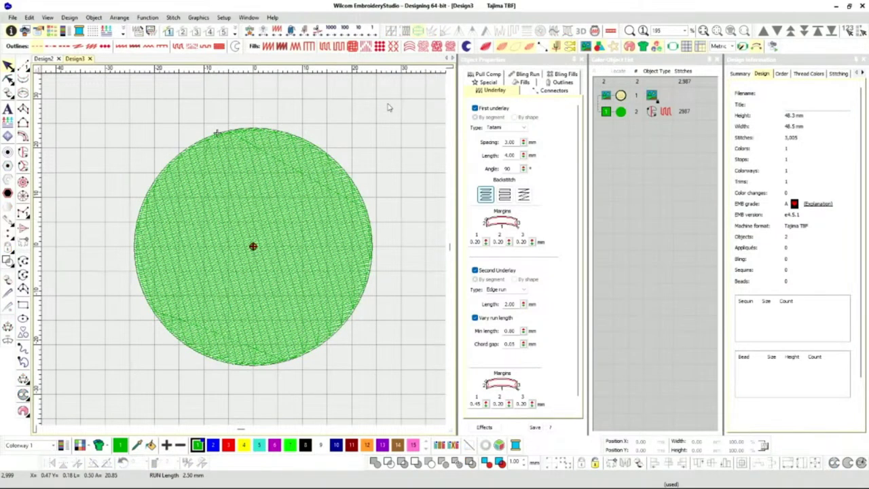
pyautogui.click(623, 113)
pyautogui.click(489, 75)
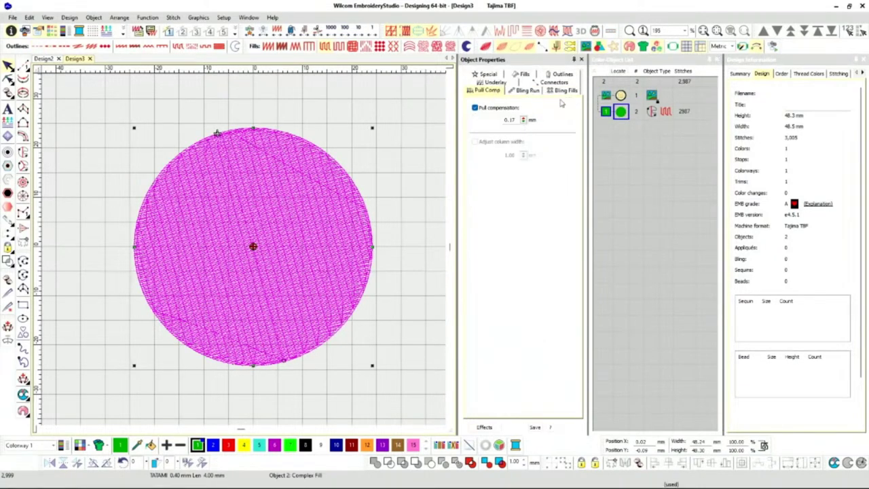
pyautogui.hotkey('shift', 'd')
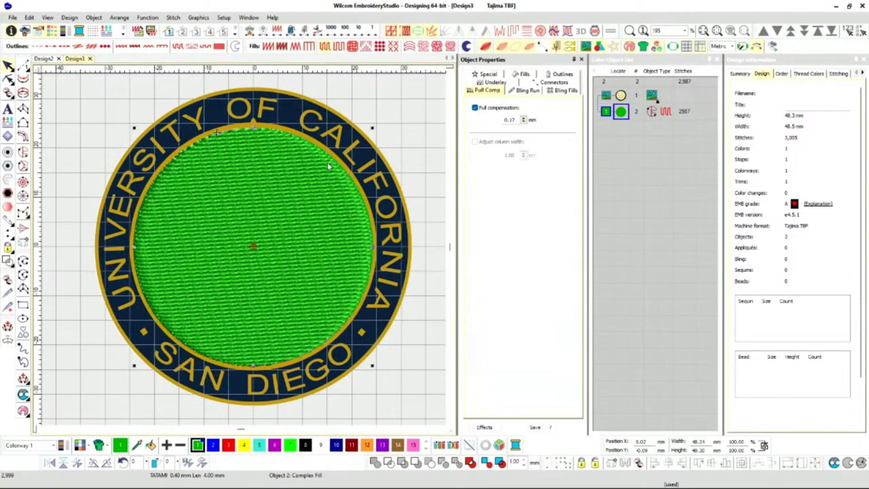
# - Turn off TrueView and try reshaping the circle fill's right edge outward across the gold ring beside CALIFORNIA
pyautogui.scroll(3, 333, 171)
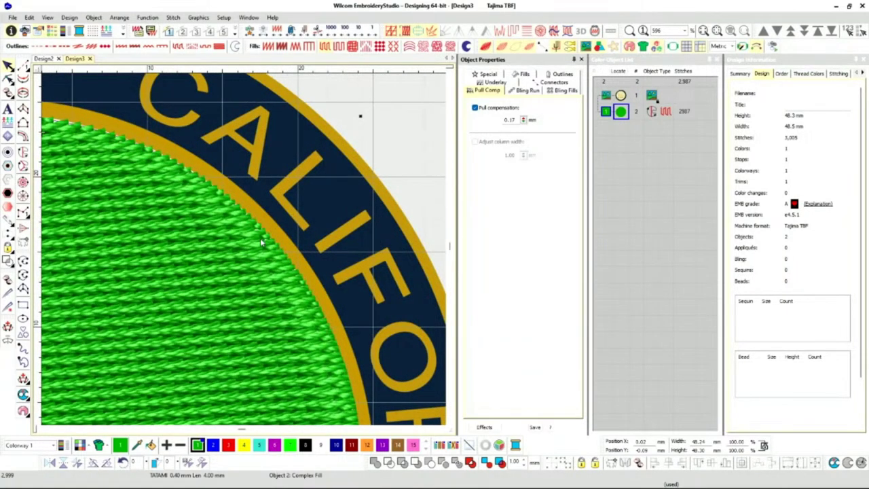
pyautogui.press('t')
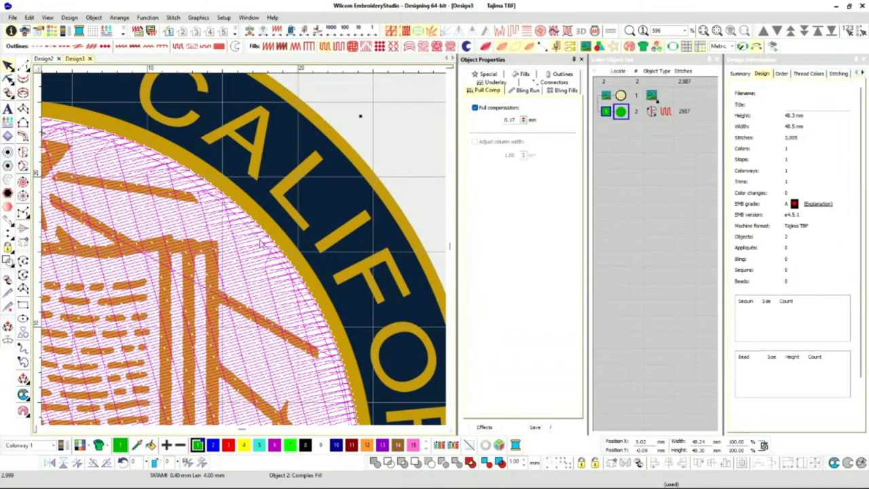
pyautogui.scroll(-1, 260, 245)
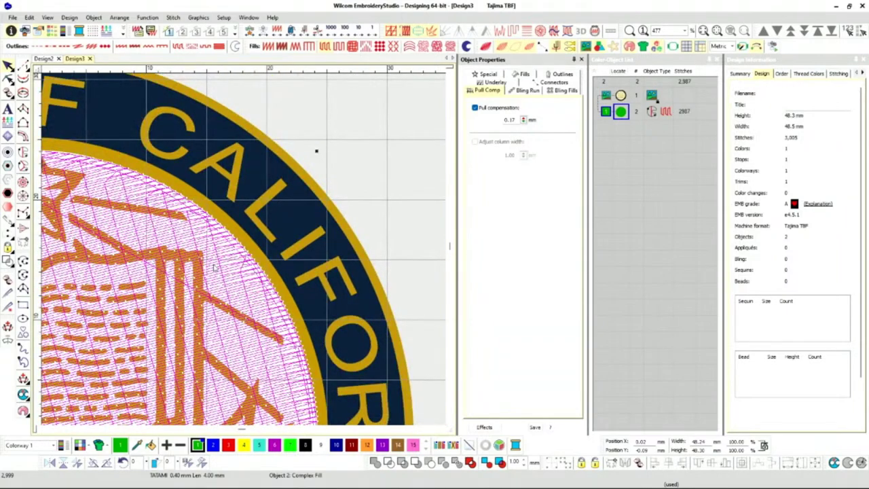
pyautogui.scroll(-2, 203, 274)
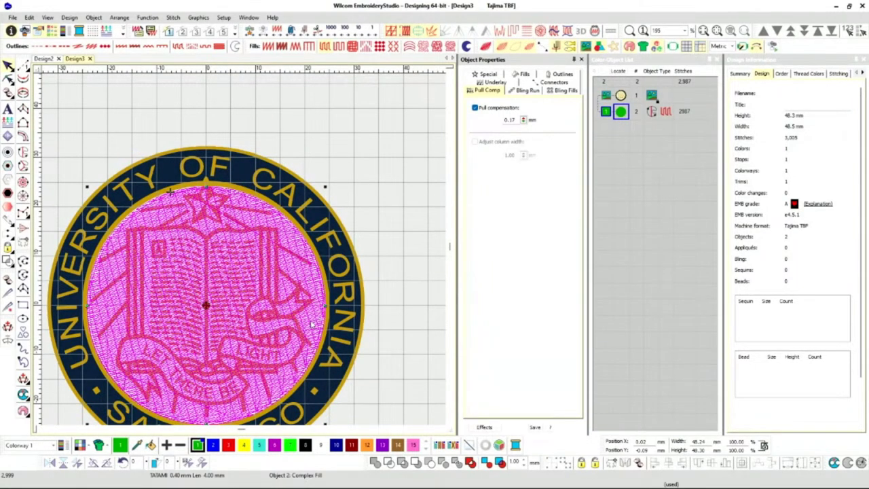
pyautogui.press('h')
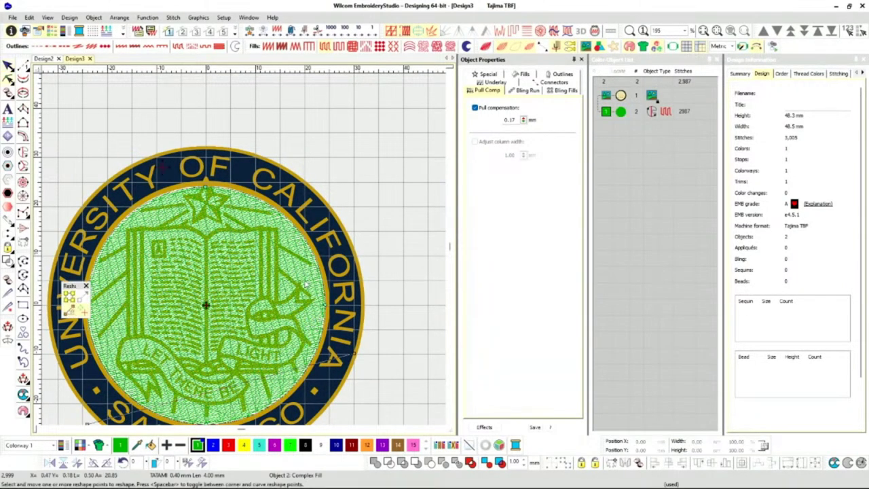
pyautogui.scroll(2, 308, 283)
pyautogui.scroll(1, 251, 249)
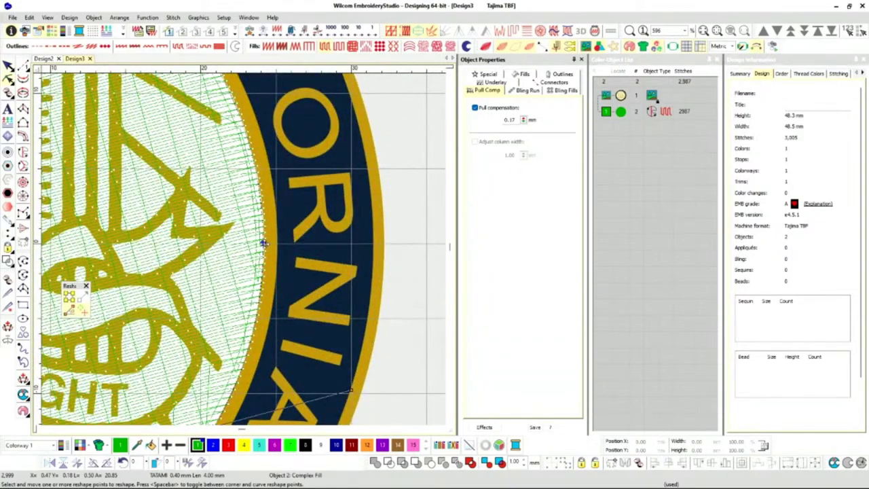
pyautogui.moveTo(263, 243); pyautogui.dragTo(277, 243)
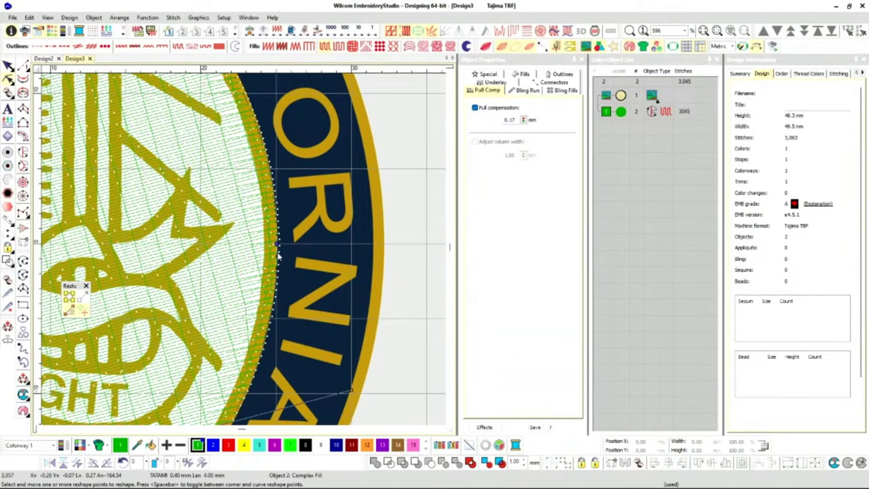
pyautogui.click(278, 255)
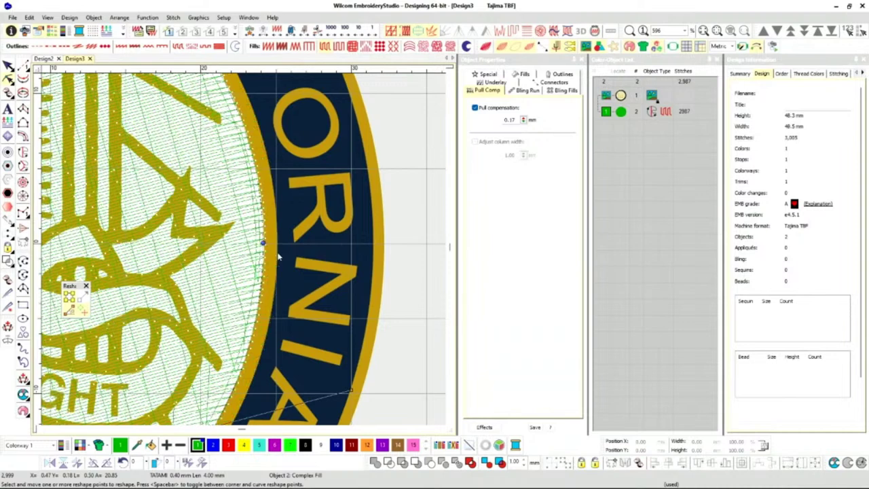
# - Try pull compensation values of 0.45 mm and 0.70 mm on the circle fill, and undo both changes
pyautogui.doubleClick(510, 120)
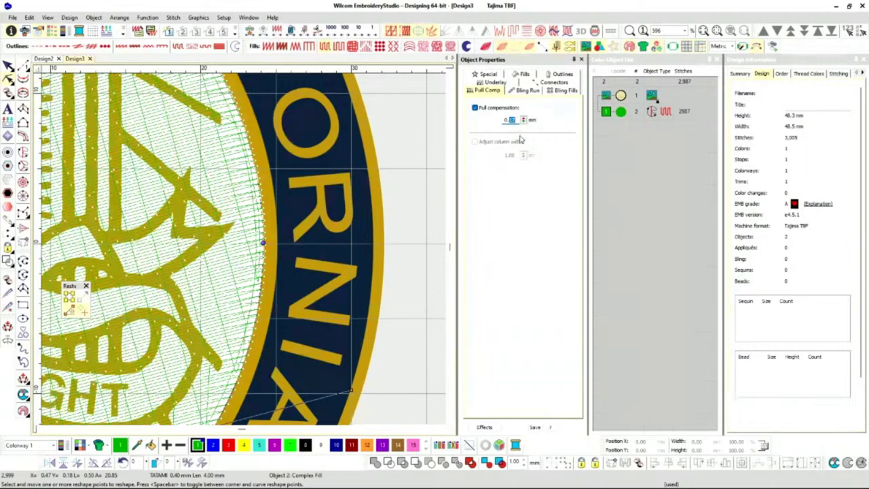
pyautogui.write('0.45')
pyautogui.press('Return')
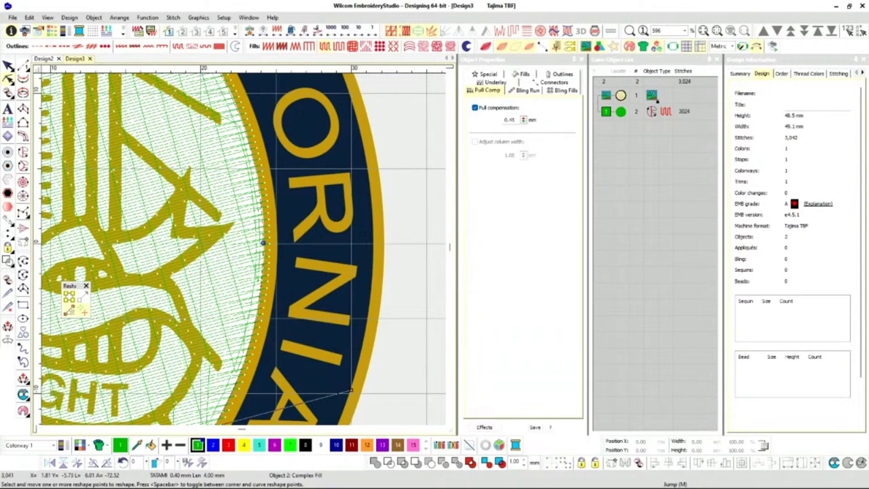
pyautogui.doubleClick(512, 120)
pyautogui.write('0.70')
pyautogui.press('Return')
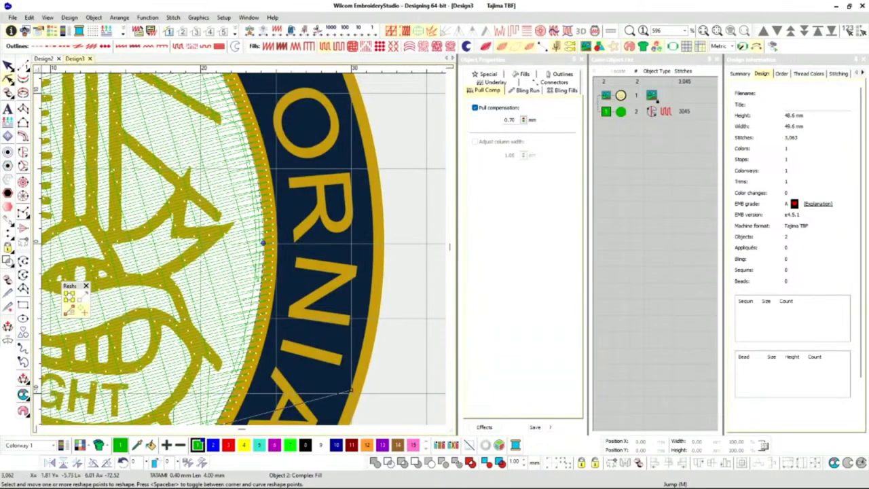
pyautogui.hotkey('ctrl', 'z')
pyautogui.hotkey('ctrl', 'z')
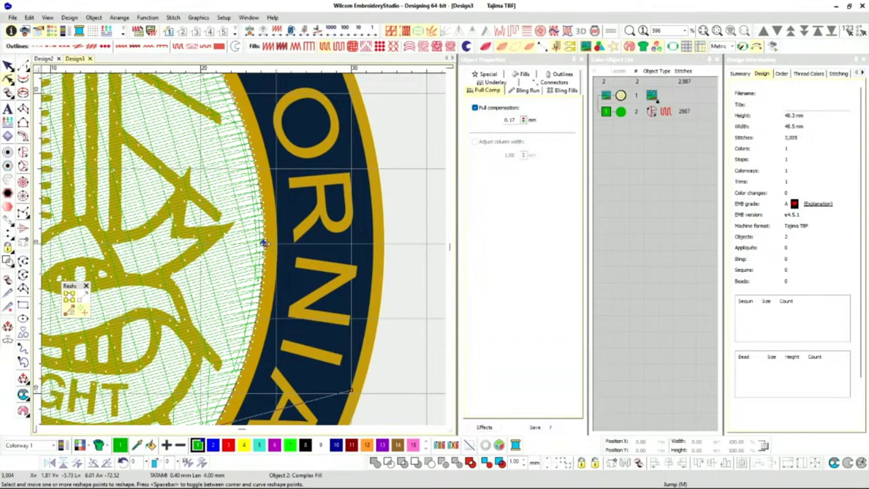
# - Try moving the circle's right and top reshape nodes outward over the gold ring, undo both moves, and leave reshaping with TrueView back on
pyautogui.moveTo(265, 243); pyautogui.dragTo(276, 244)
pyautogui.scroll(-2, 221, 238)
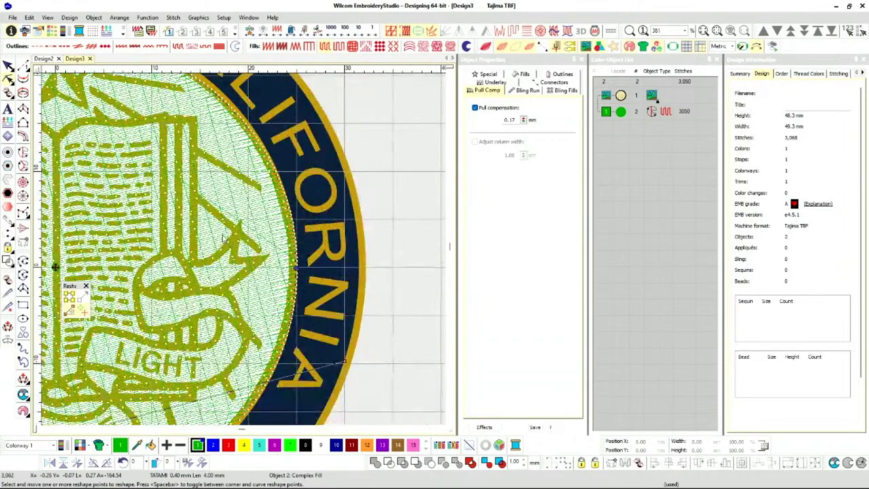
pyautogui.scroll(-1, 222, 238)
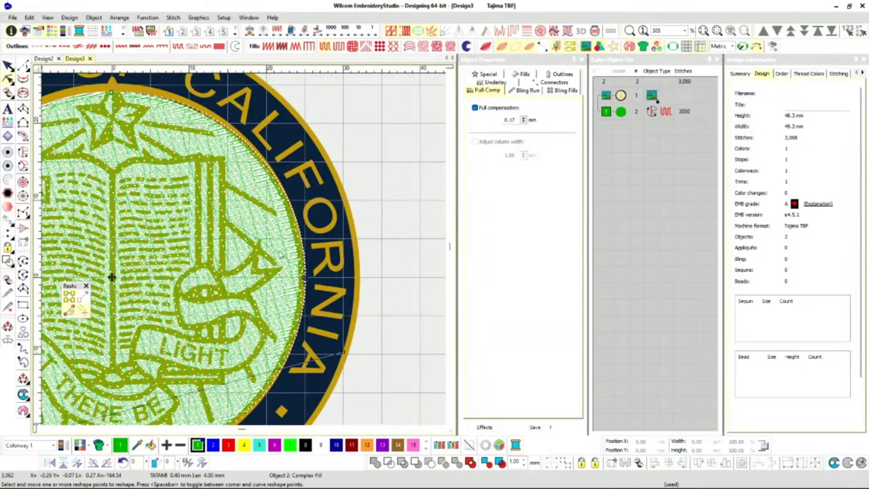
pyautogui.moveTo(111, 277); pyautogui.dragTo(178, 353)
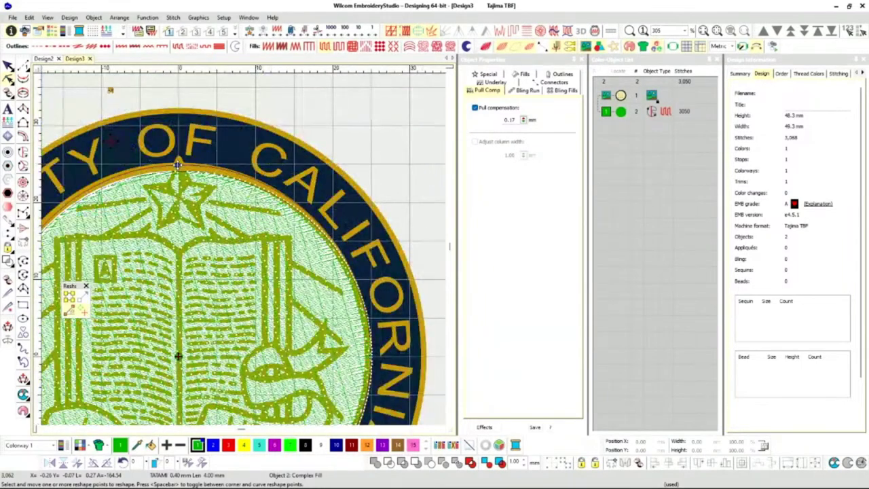
pyautogui.moveTo(177, 165); pyautogui.dragTo(177, 162)
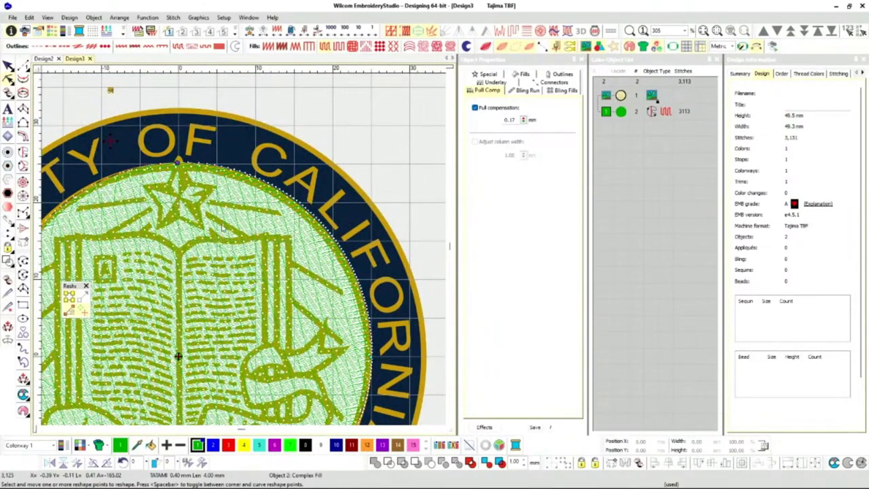
pyautogui.hotkey('ctrl', 'z')
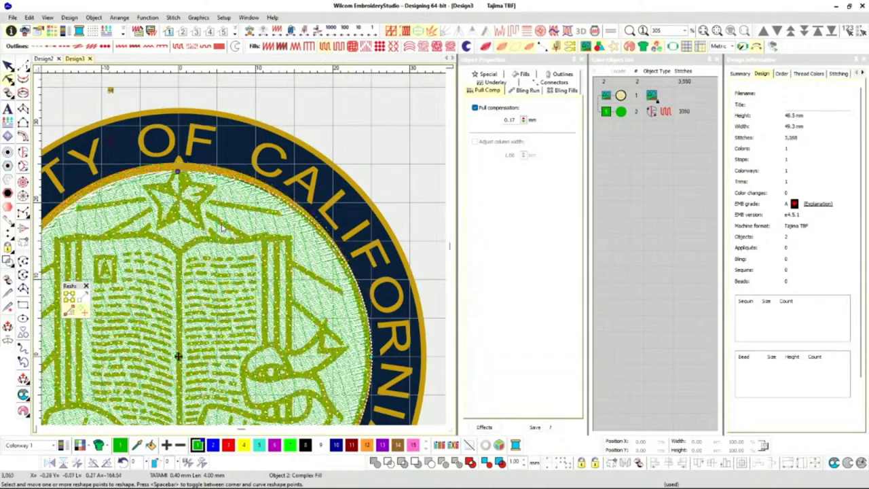
pyautogui.scroll(-3, 310, 287)
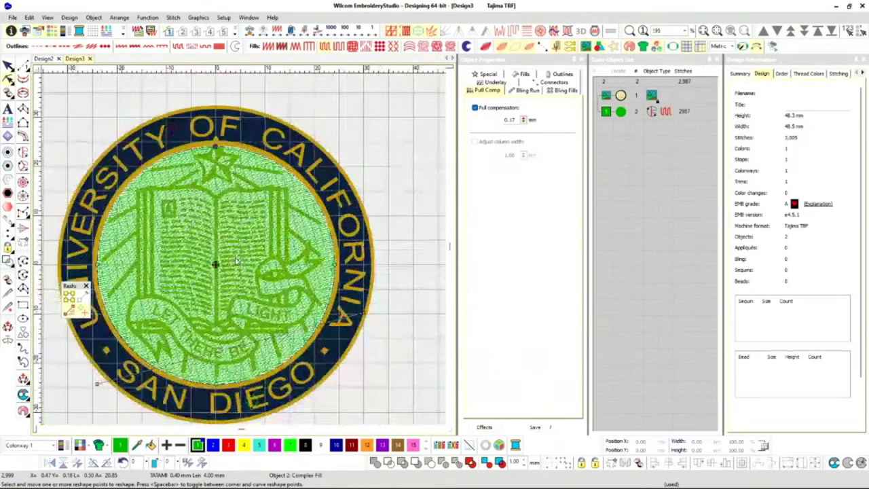
pyautogui.scroll(2, 243, 250)
pyautogui.scroll(-2, 243, 250)
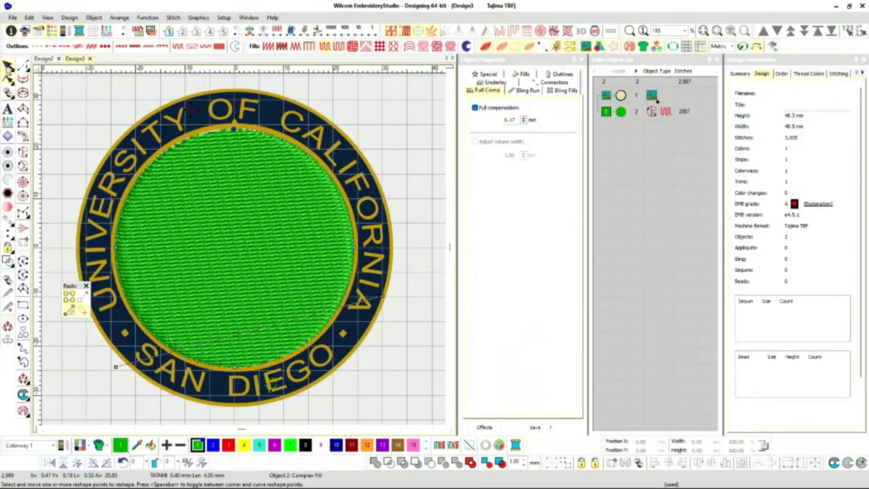
pyautogui.press('Escape')
pyautogui.press('Escape')
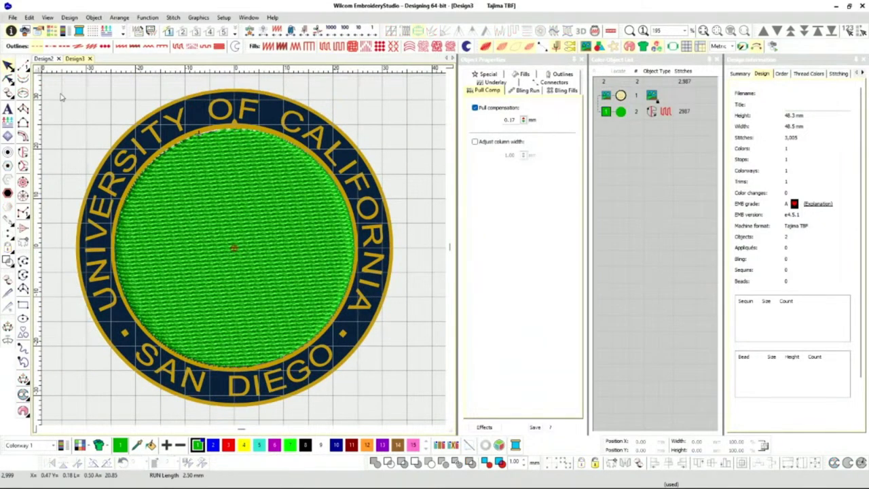
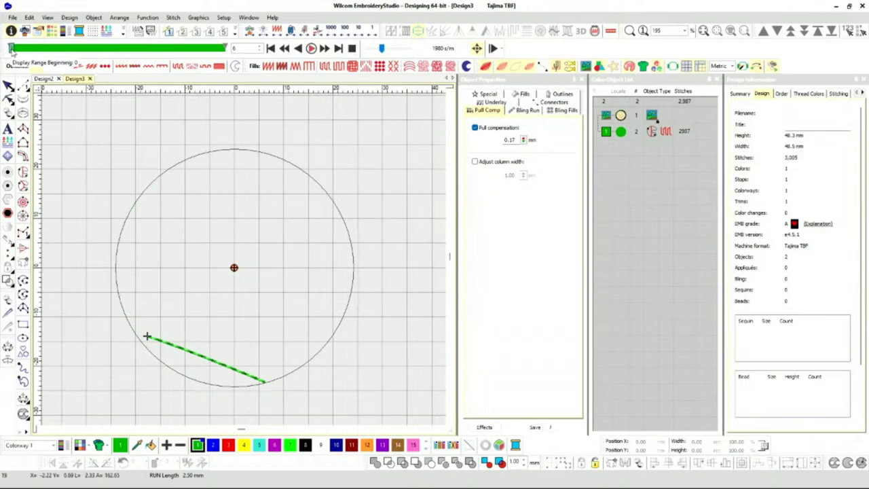
# - Play through the circle's stitch sequence from the first underlay stitches and the edge run to the complete Tatami fill
pyautogui.click(10, 49)
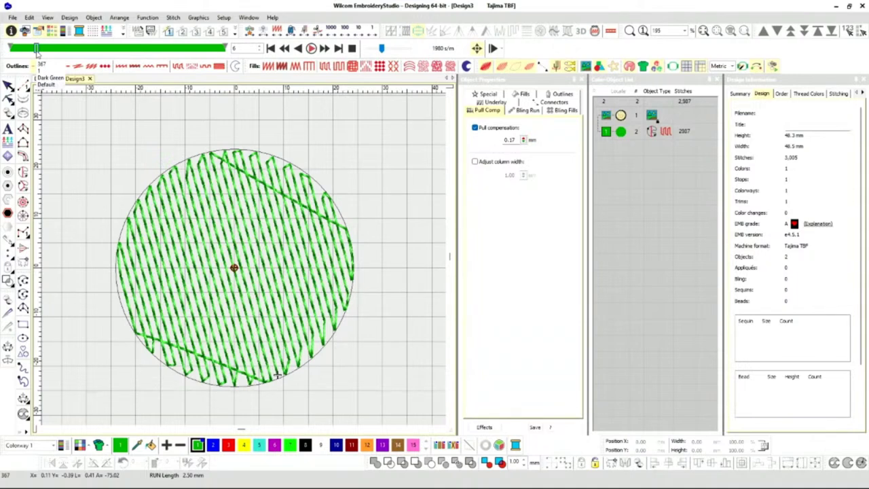
pyautogui.moveTo(37, 49); pyautogui.dragTo(42, 50)
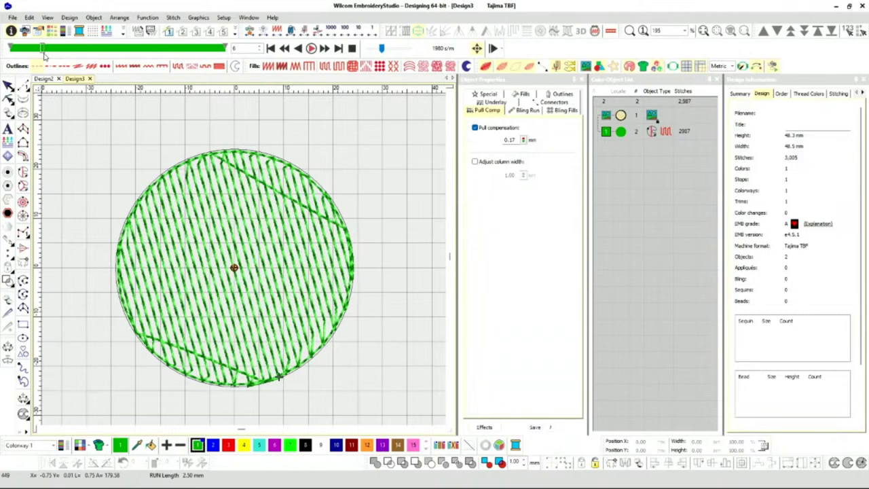
pyautogui.moveTo(42, 49)
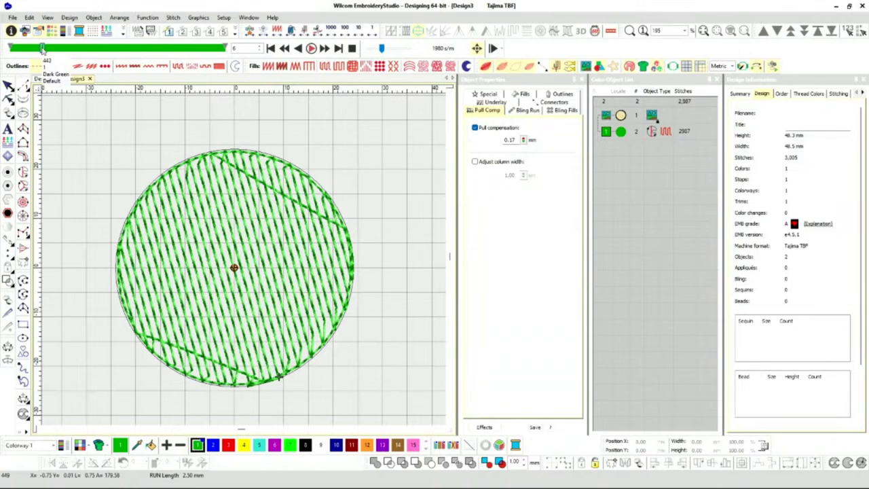
pyautogui.moveTo(43, 49); pyautogui.dragTo(228, 52)
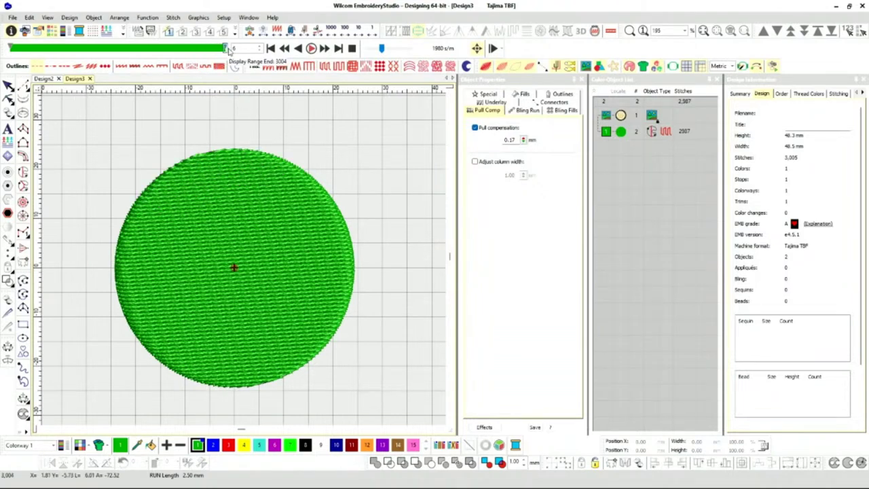
pyautogui.click(8, 86)
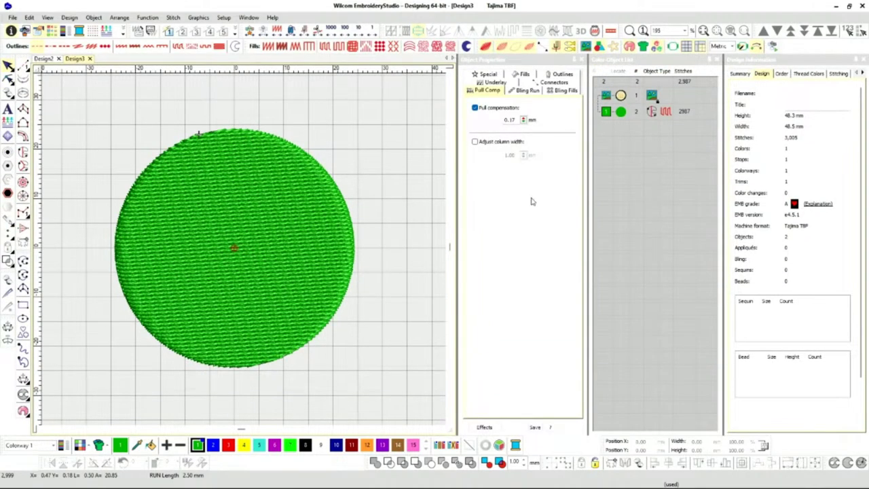
# - Duplicate the Tatami circle and turn the copy into a yellow satin outline using palette colour 4
pyautogui.click(621, 113)
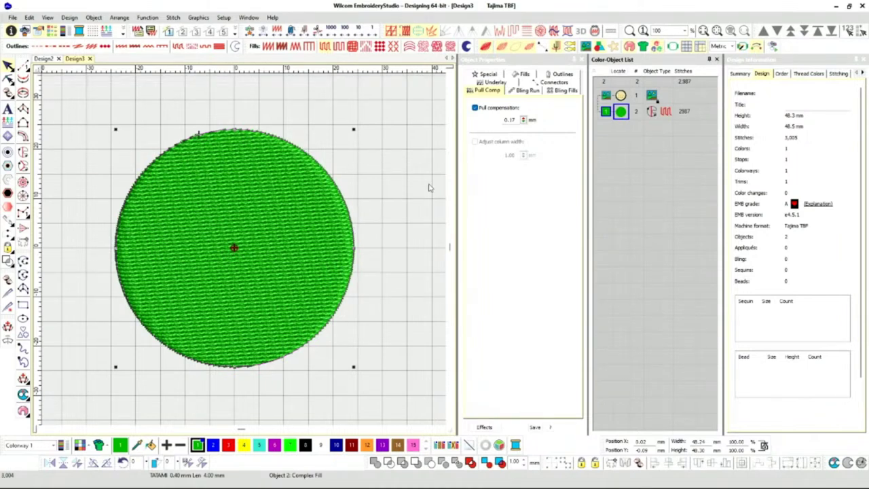
pyautogui.hotkey('ctrl', 'd')
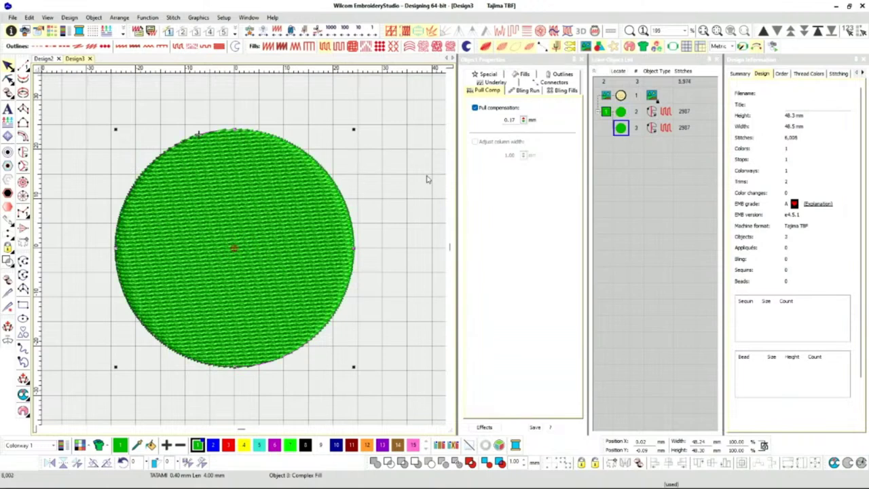
pyautogui.click(121, 46)
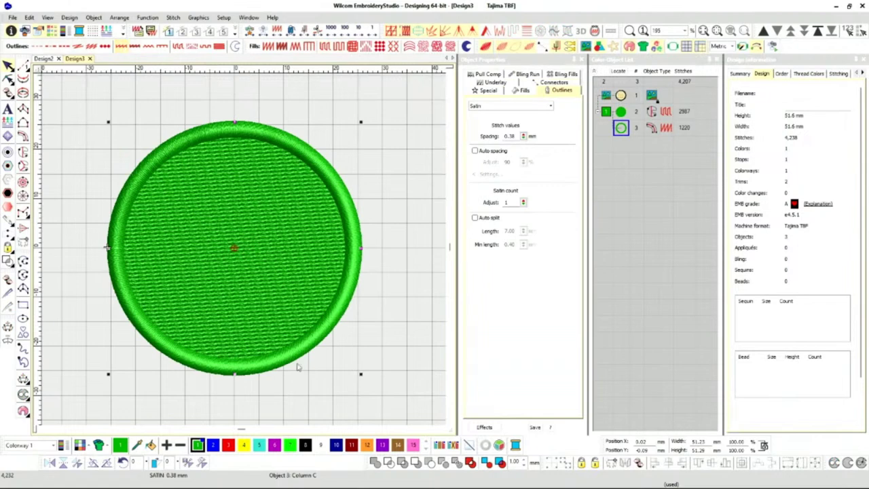
pyautogui.click(243, 444)
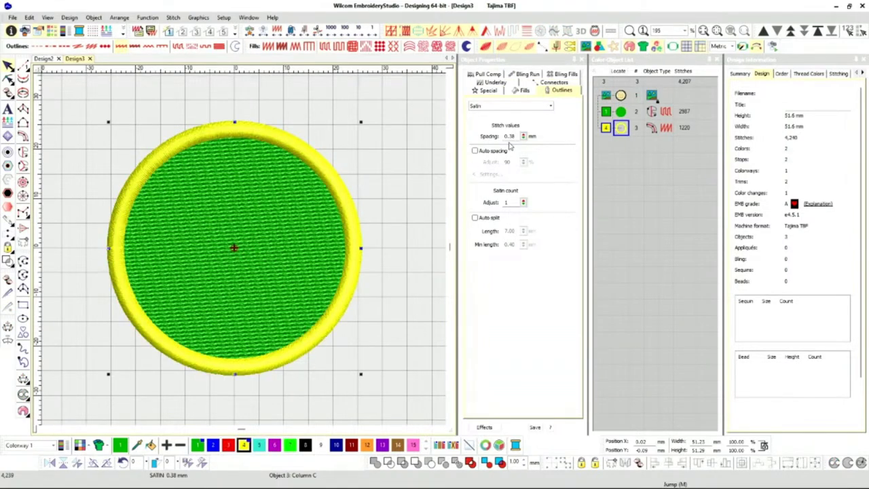
# - Compare column widths of 2 mm and 1 mm on the yellow satin outline, and leave the width set to 2 mm
pyautogui.click(493, 93)
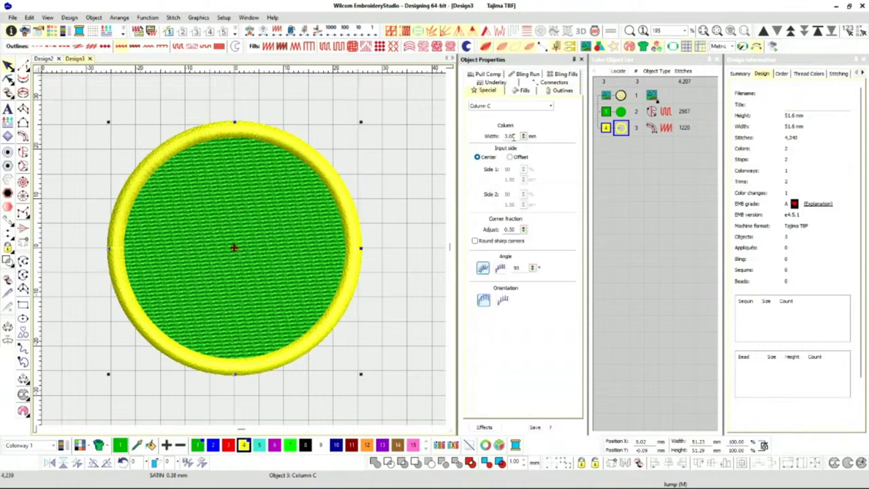
pyautogui.doubleClick(510, 136)
pyautogui.write('3')
pyautogui.press('Return')
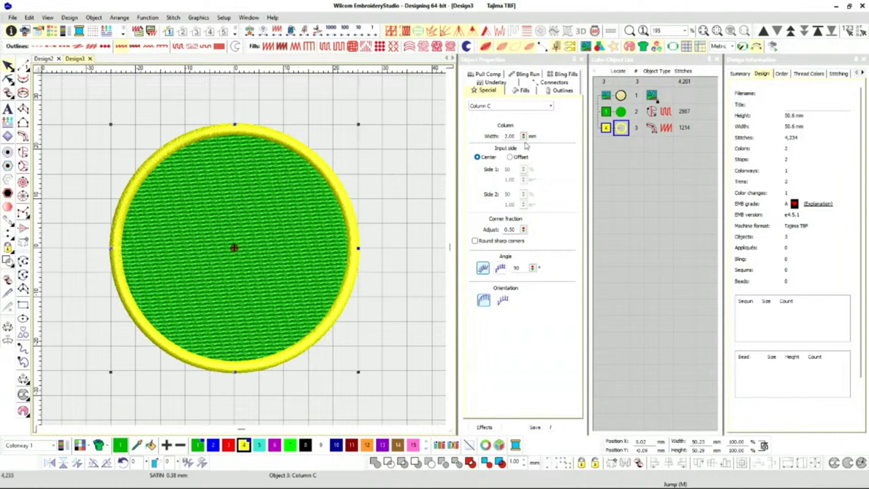
pyautogui.doubleClick(510, 136)
pyautogui.write('1')
pyautogui.press('Return')
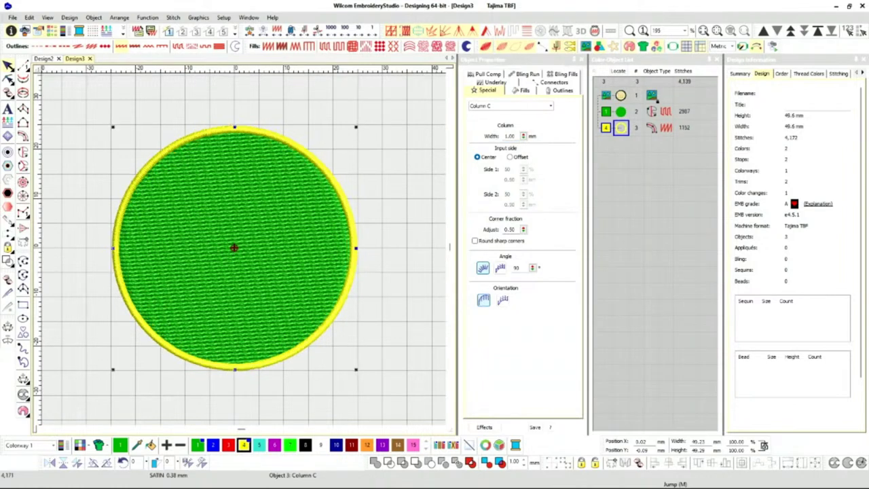
pyautogui.doubleClick(512, 136)
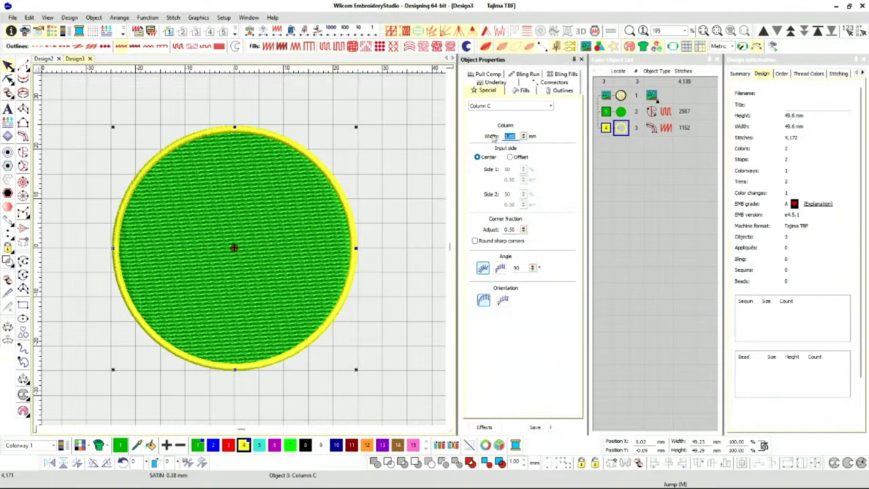
pyautogui.write('2')
pyautogui.press('Return')
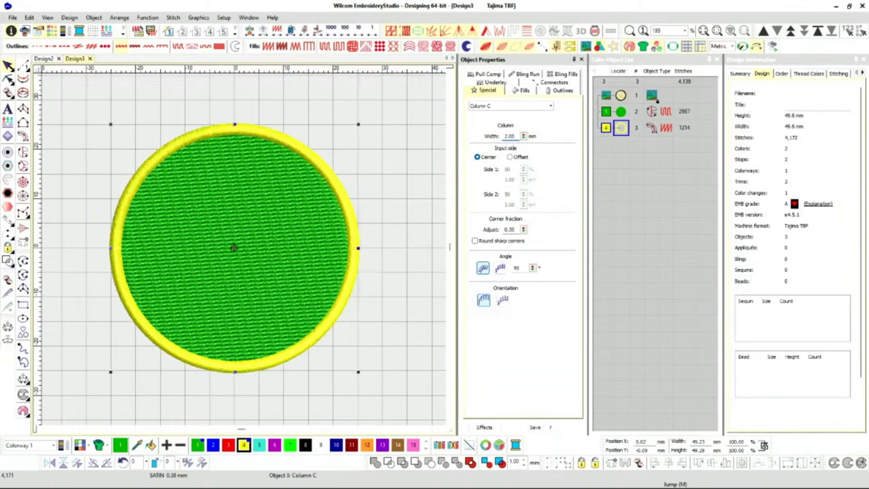
# - Set the yellow satin outline's column width to 3 mm and inspect its overlap with the fill in stitch view and TrueView
pyautogui.click(401, 216)
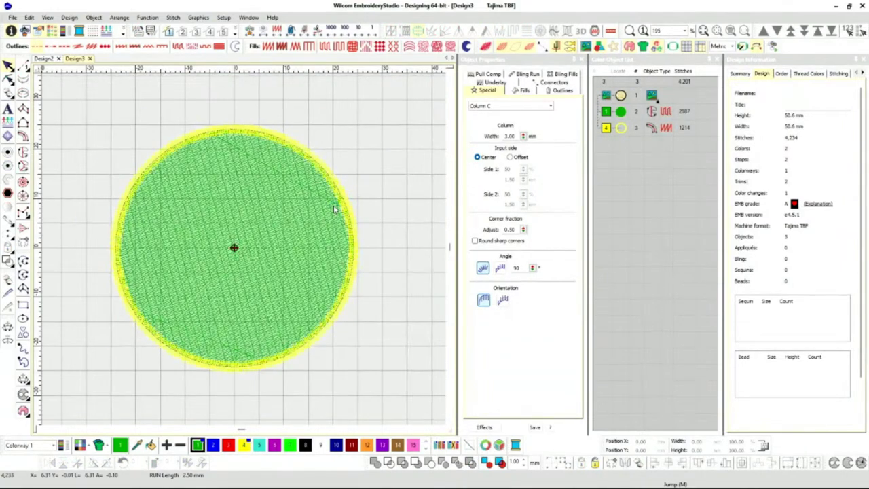
pyautogui.scroll(5, 245, 252)
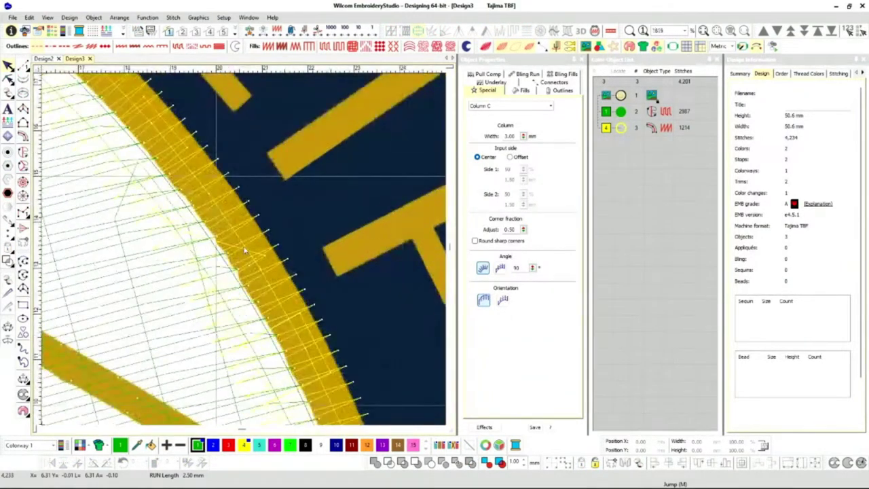
pyautogui.press('t')
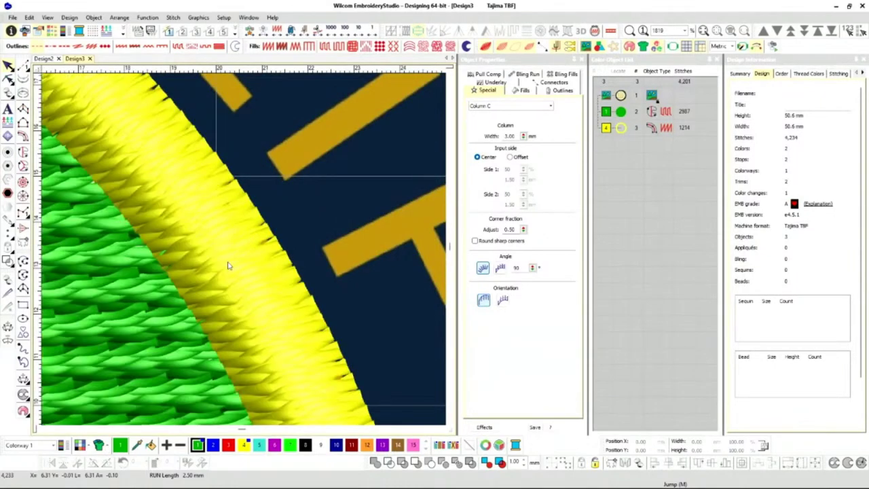
pyautogui.press('t')
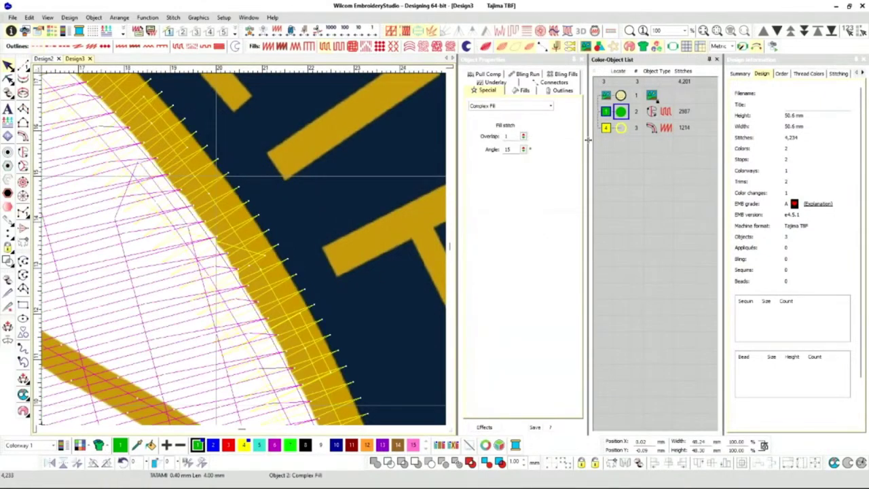
# - Recolour the centre Tatami circle white with palette colour 9 and turn TrueView back on
pyautogui.click(620, 112)
pyautogui.click(320, 444)
pyautogui.press('t')
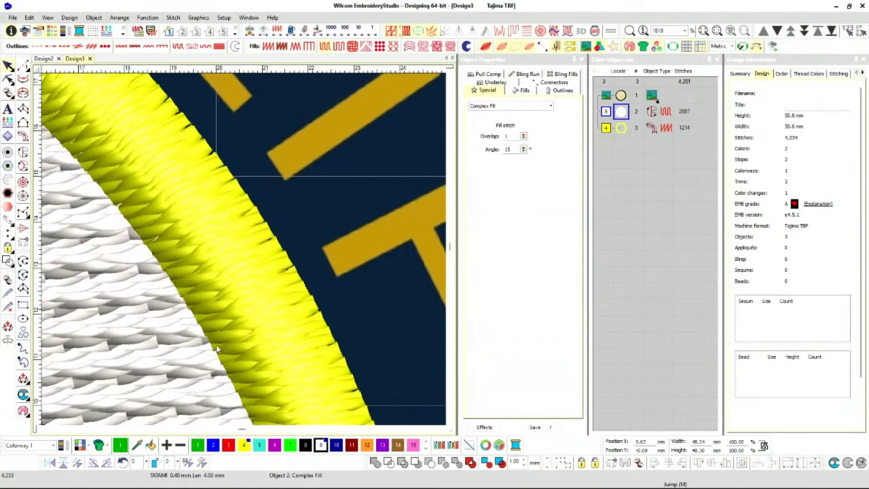
# - Hide the yellow satin outline around the centre circle
pyautogui.scroll(-3, 241, 252)
pyautogui.scroll(-4, 241, 252)
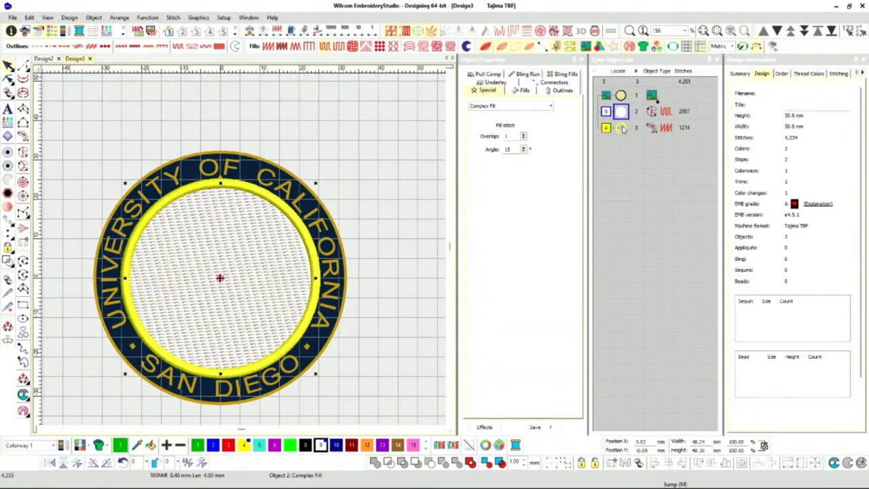
pyautogui.scroll(4, 244, 253)
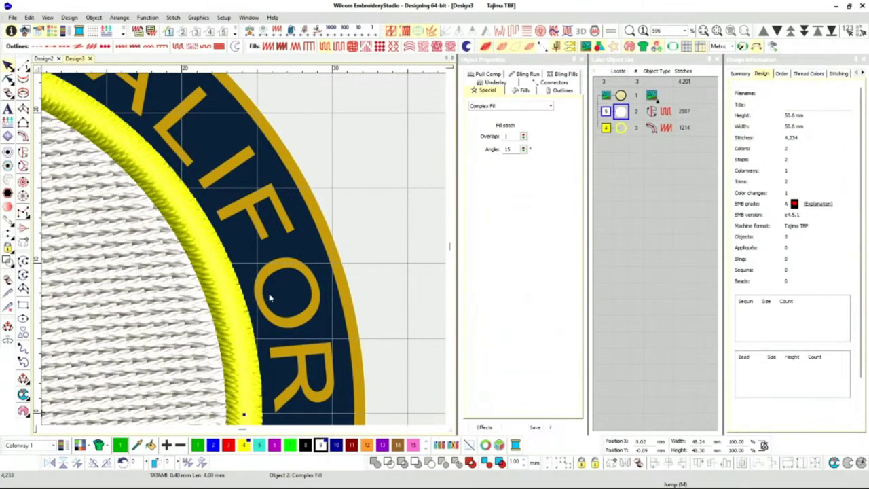
pyautogui.scroll(-2, 407, 262)
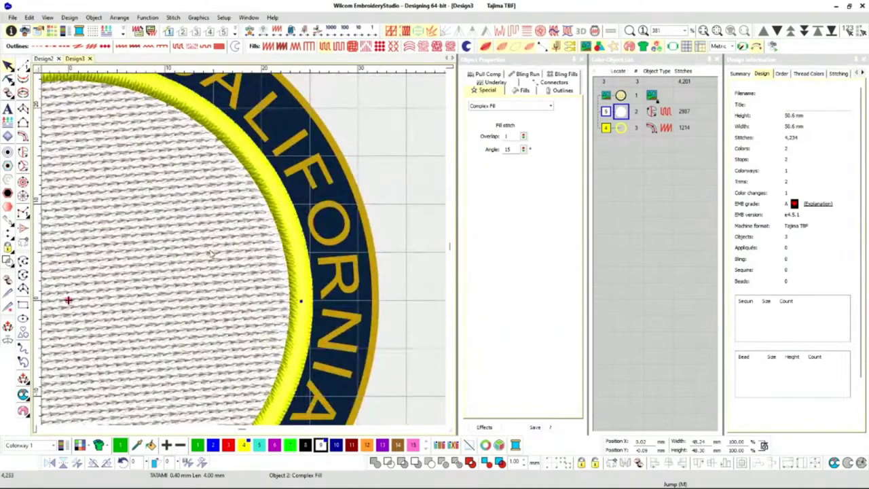
pyautogui.rightClick(610, 130)
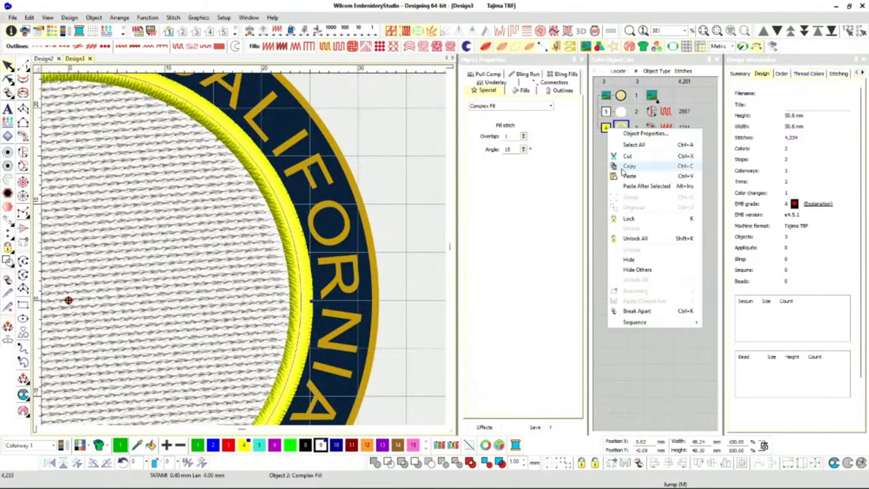
pyautogui.click(633, 262)
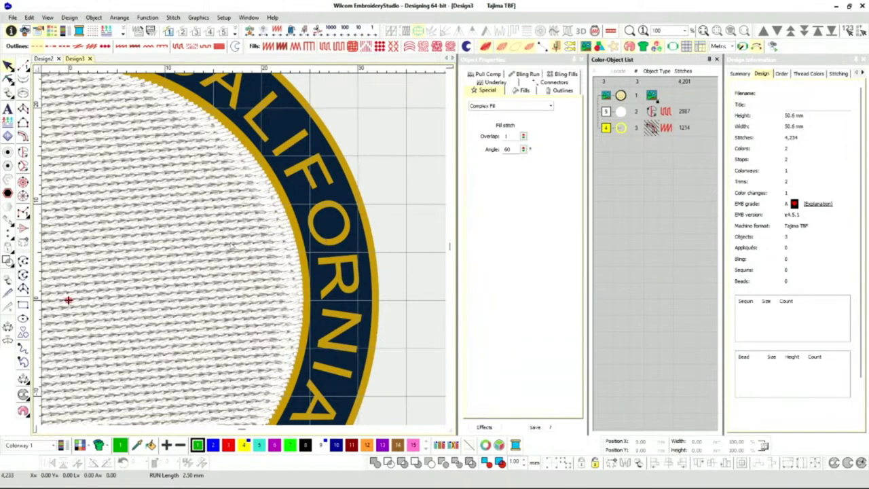
# - Dim the seal's background artwork for tracing
pyautogui.scroll(-2, 298, 255)
pyautogui.scroll(-1, 209, 264)
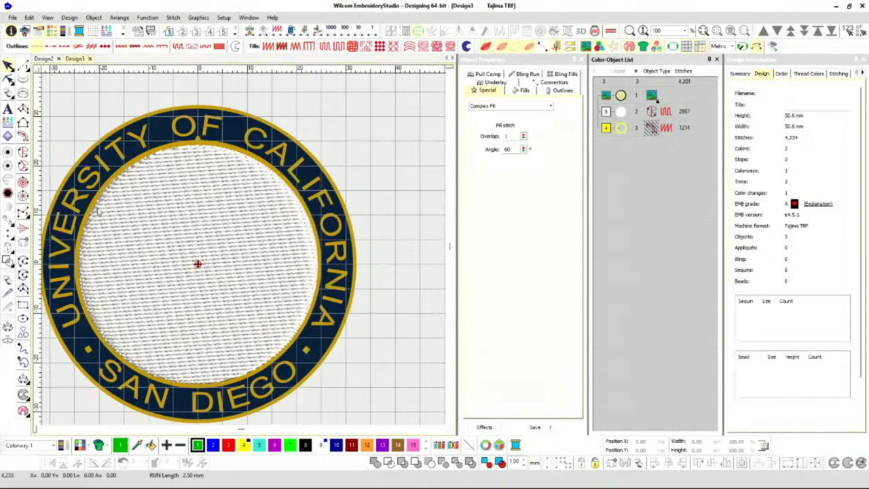
pyautogui.click(614, 48)
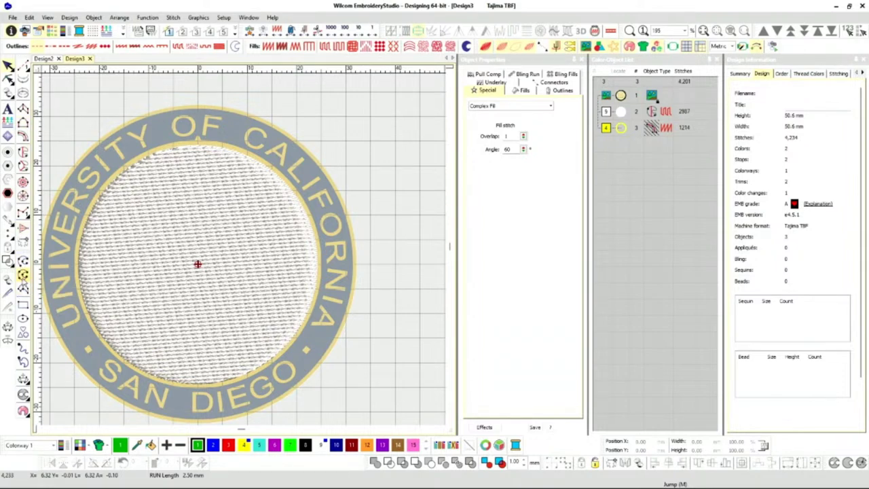
# - Start a digitized closed shape with its first point at the top centre of the seal's outer gold edge
pyautogui.click(22, 274)
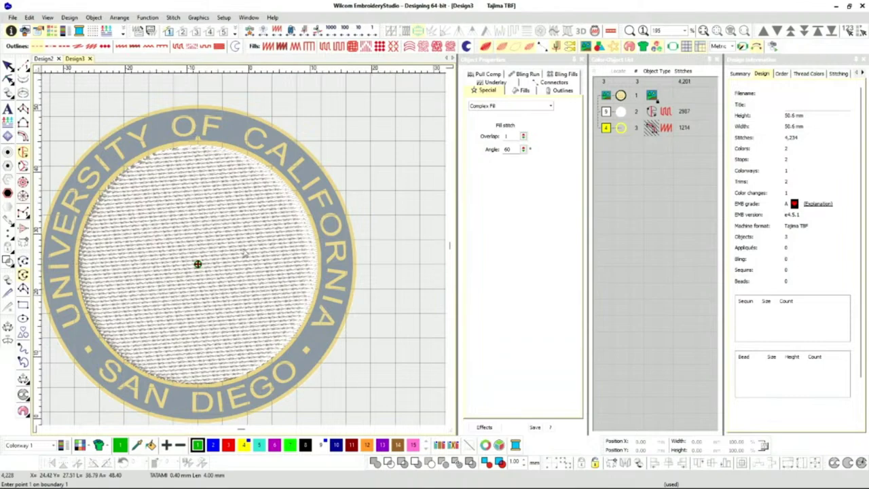
pyautogui.press('z')
pyautogui.scroll(2, 251, 249)
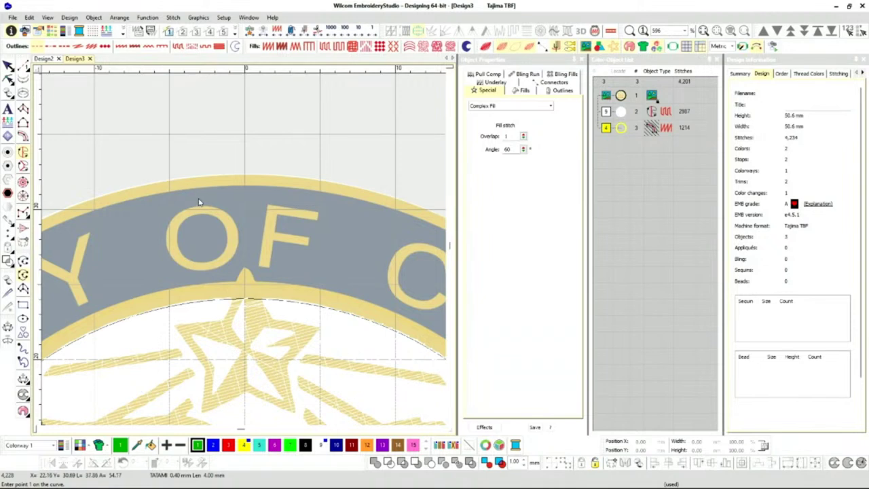
pyautogui.scroll(5, 244, 252)
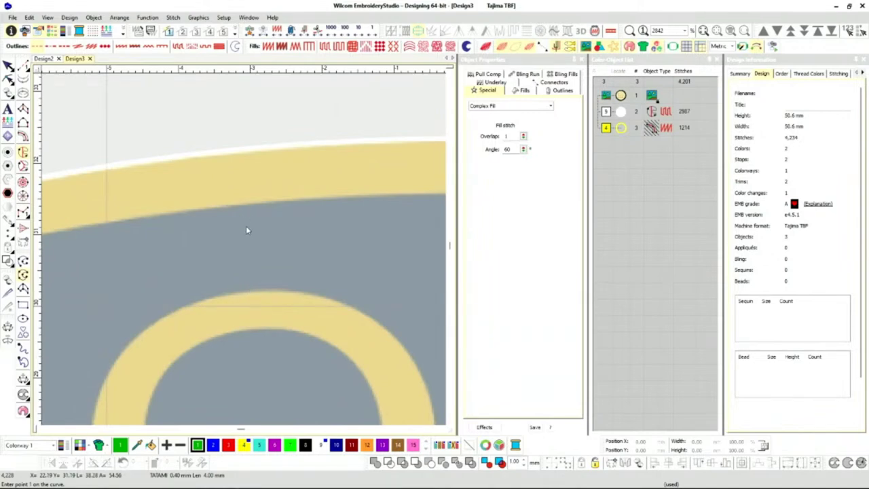
pyautogui.scroll(-3, 272, 325)
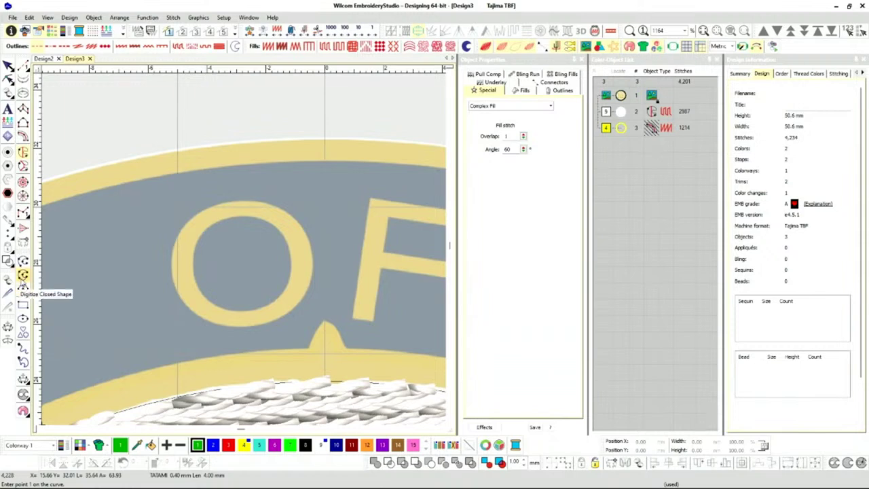
pyautogui.click(24, 275)
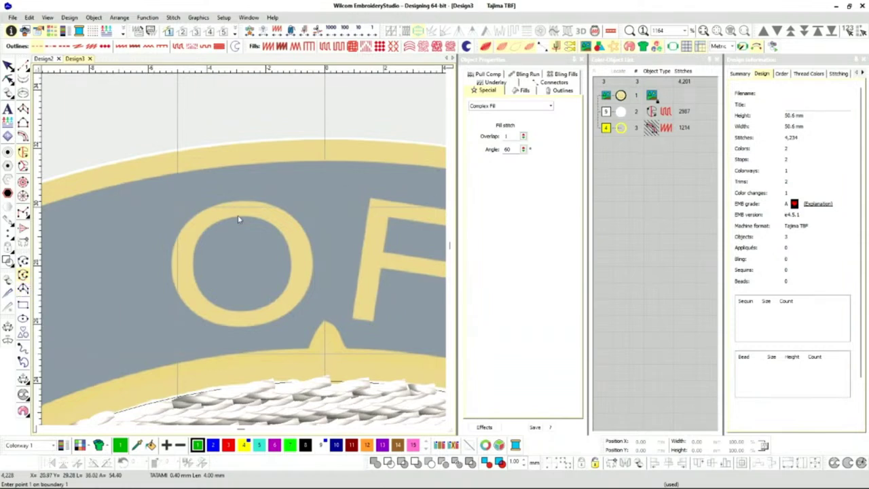
pyautogui.click(325, 138)
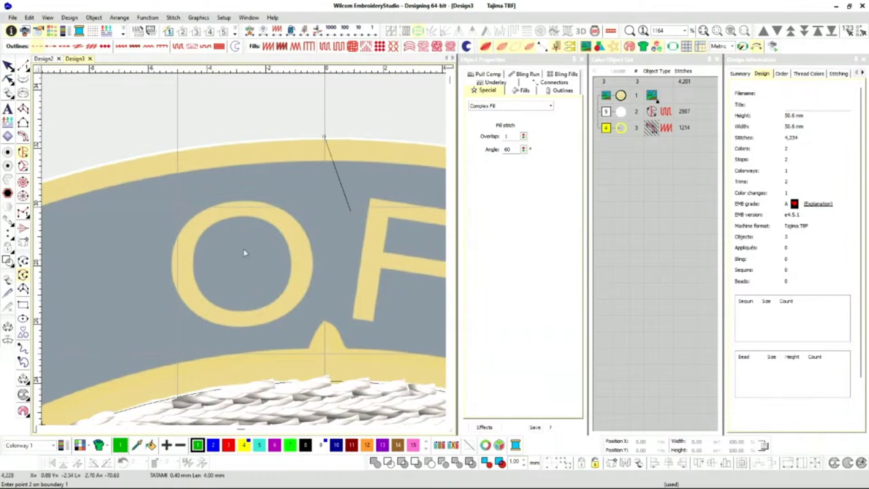
# - Add a curve point at the rightmost spot of the seal's outer gold edge, beside the lettering CALIFORNIA
pyautogui.scroll(-3, 246, 252)
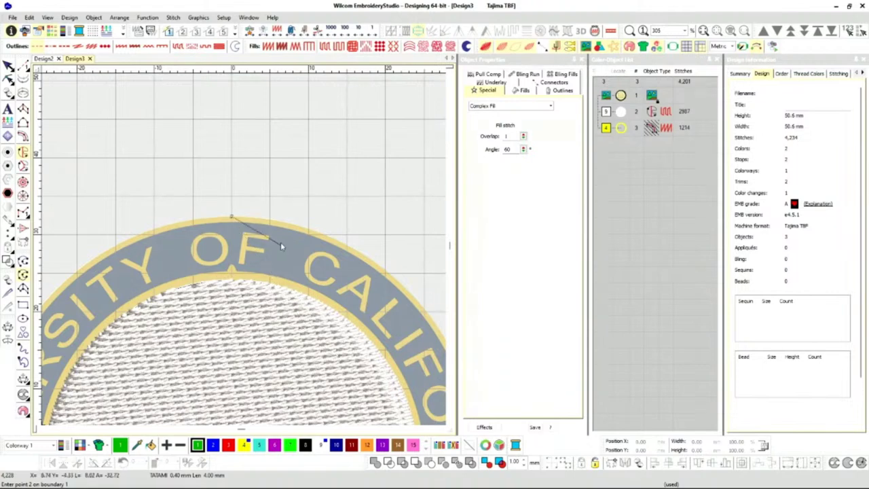
pyautogui.scroll(3, 275, 244)
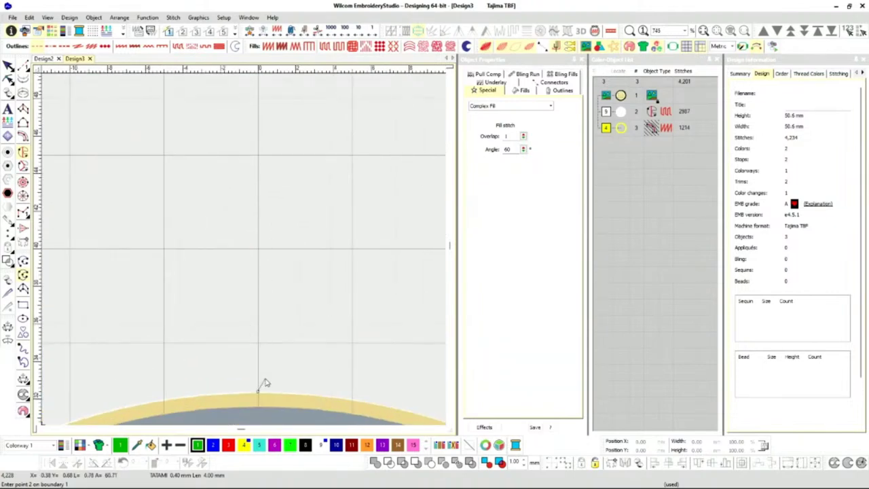
pyautogui.press('c')
pyautogui.scroll(-3, 243, 250)
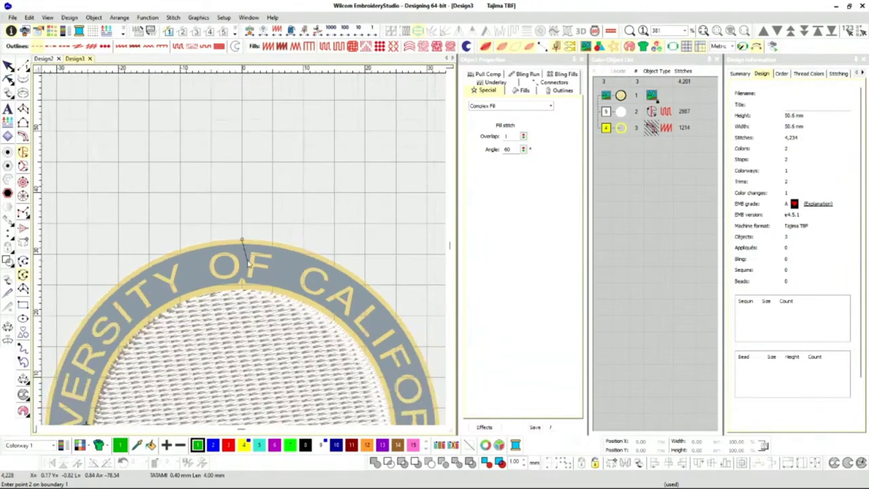
pyautogui.scroll(3, 244, 253)
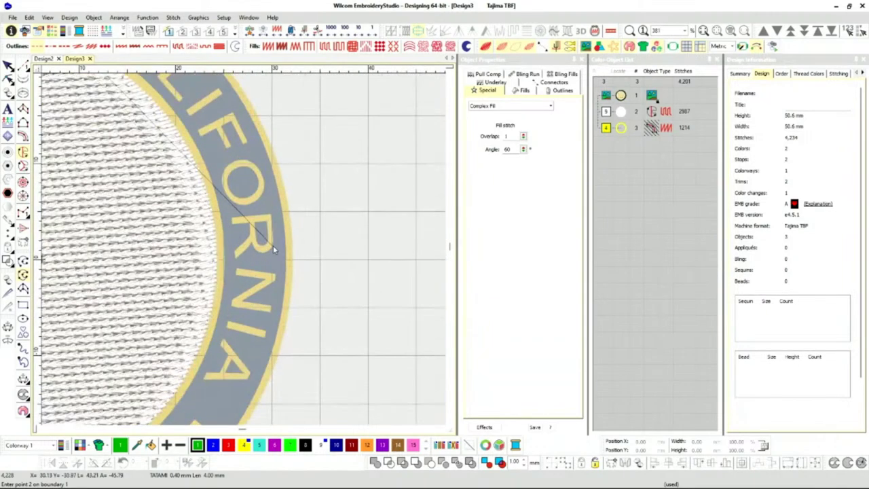
pyautogui.scroll(4, 243, 250)
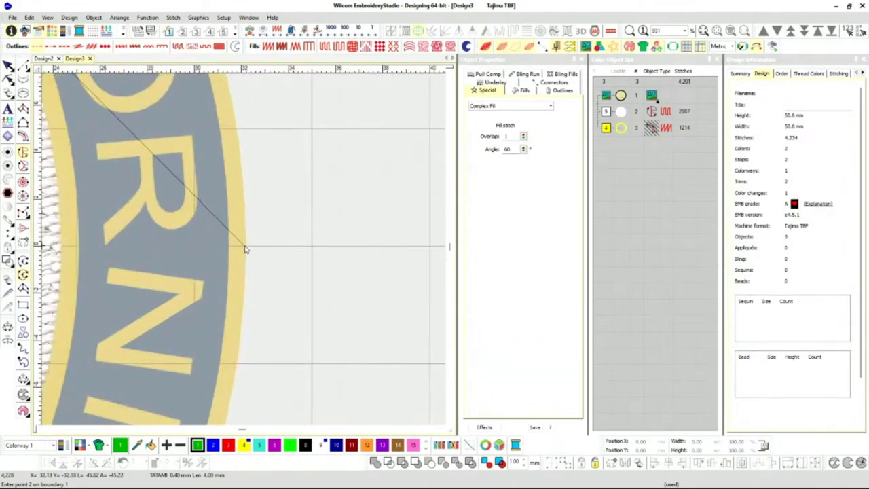
pyautogui.click(243, 251)
# - Add a curve point at the bottom centre of the seal's outer edge, below the lettering SAN DIEGO
pyautogui.scroll(-2, 116, 313)
pyautogui.press('c')
pyautogui.scroll(-3, 242, 253)
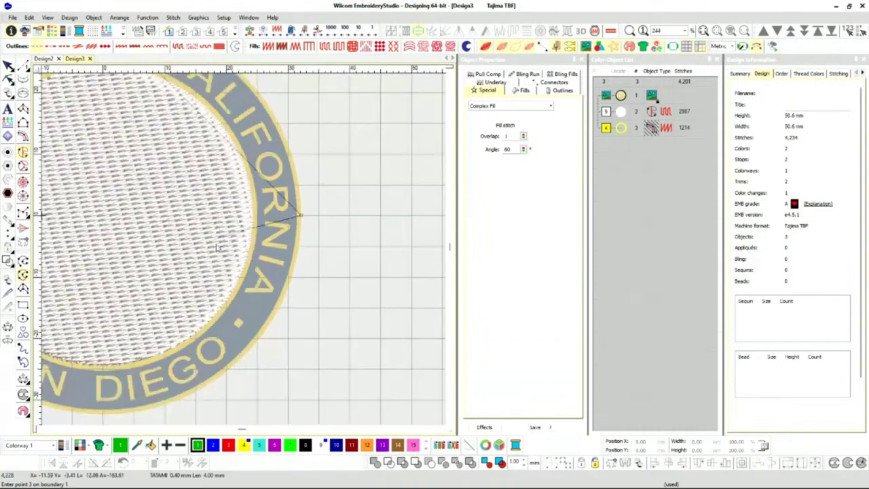
pyautogui.scroll(2, 243, 251)
pyautogui.scroll(1, 266, 276)
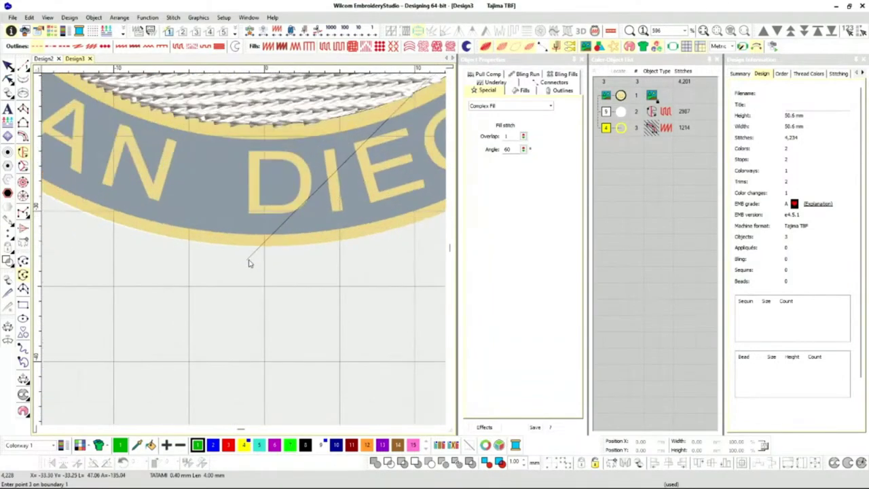
pyautogui.click(266, 251)
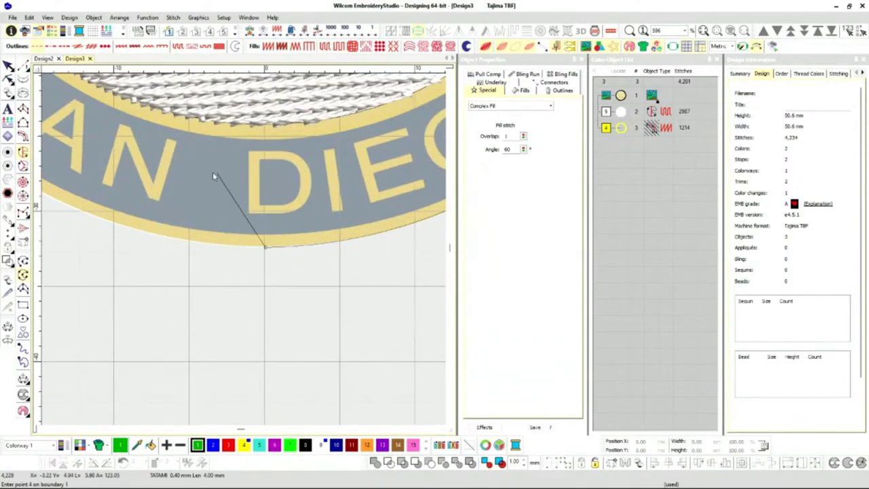
# - Add a curve point at the leftmost outer edge beside UNIVERSITY and complete the closed outer circle
pyautogui.scroll(-3, 213, 172)
pyautogui.scroll(1, 246, 253)
pyautogui.scroll(2, 246, 253)
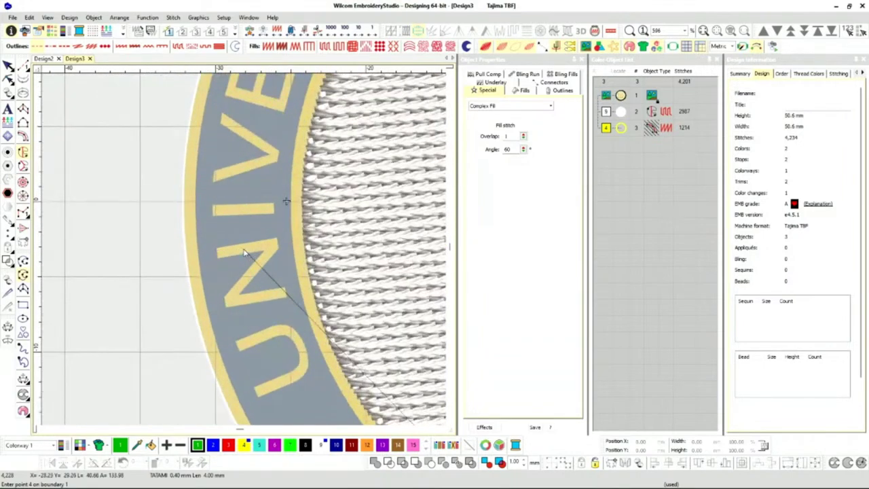
pyautogui.click(181, 202)
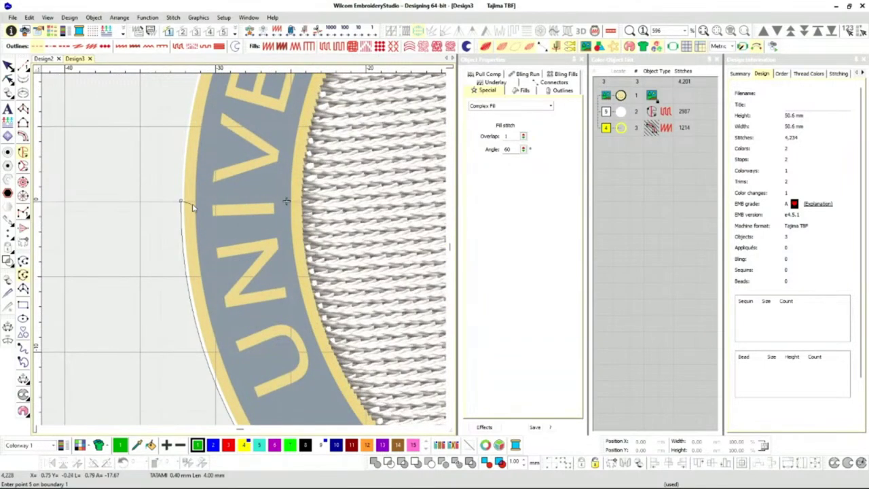
pyautogui.press('Return')
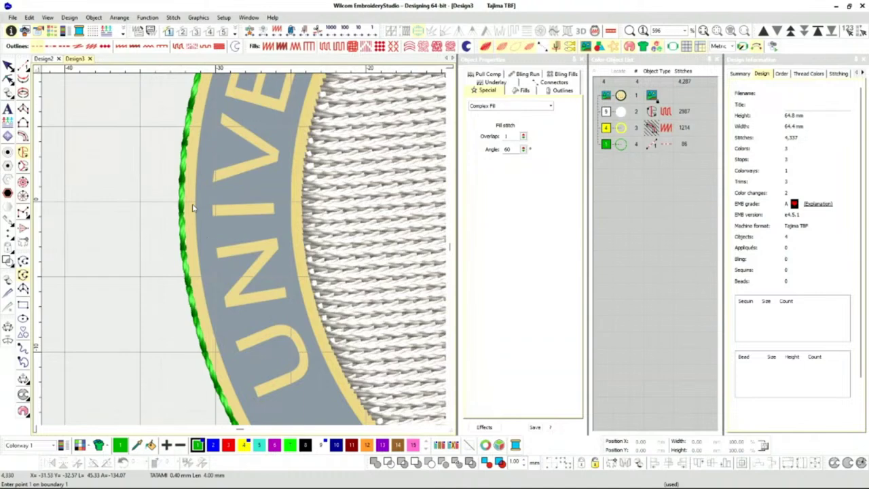
# - Turn the new outer circle into a Tatami fill and recolour it dark blue with palette colour 10
pyautogui.scroll(-3, 276, 216)
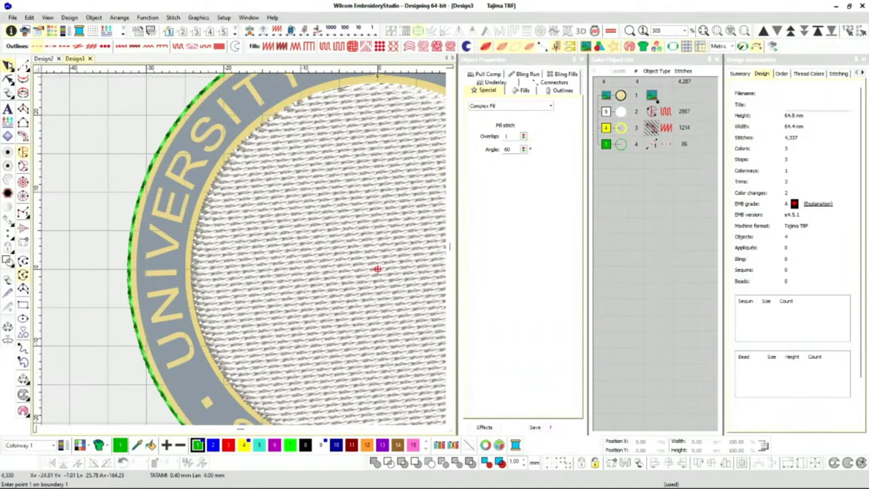
pyautogui.click(8, 65)
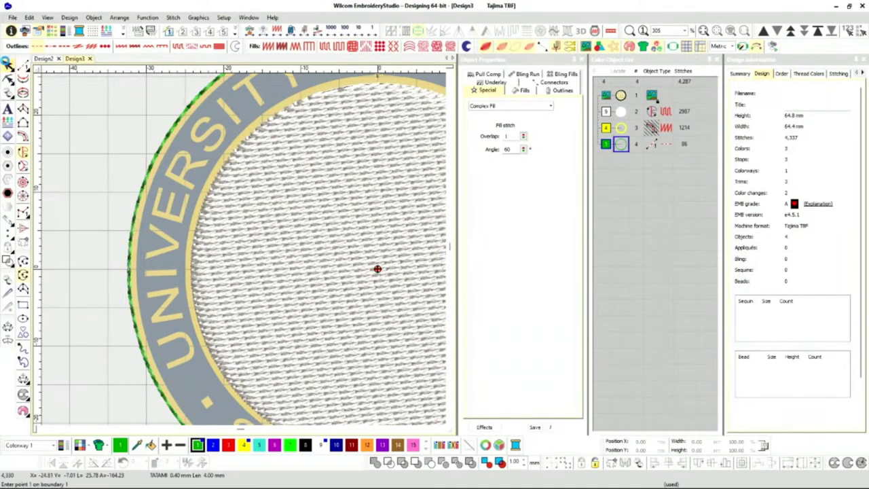
pyautogui.click(120, 47)
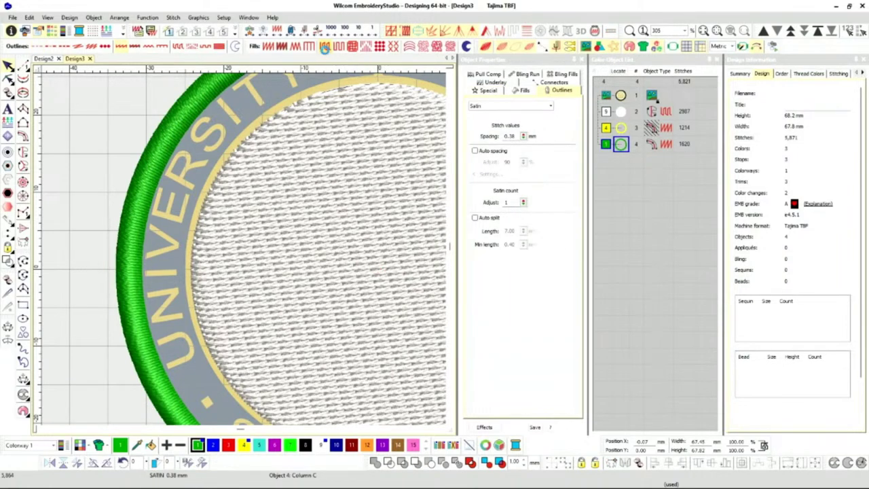
pyautogui.click(325, 46)
pyautogui.press('0')
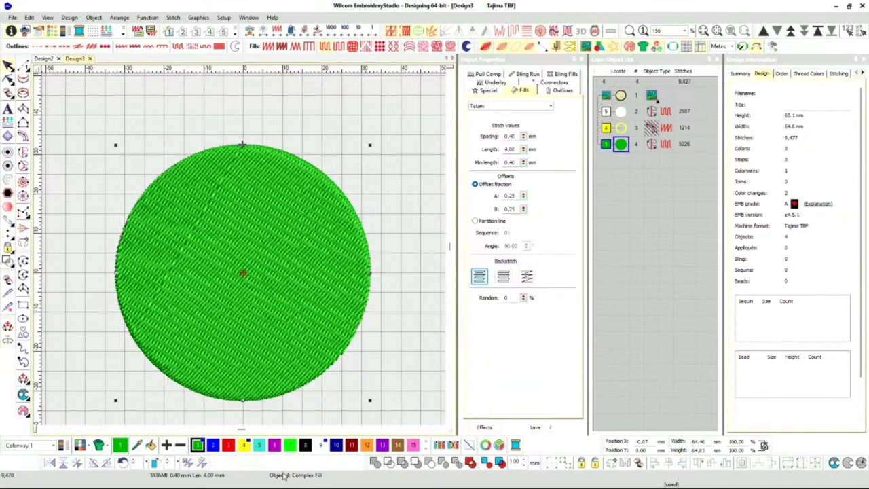
pyautogui.click(351, 445)
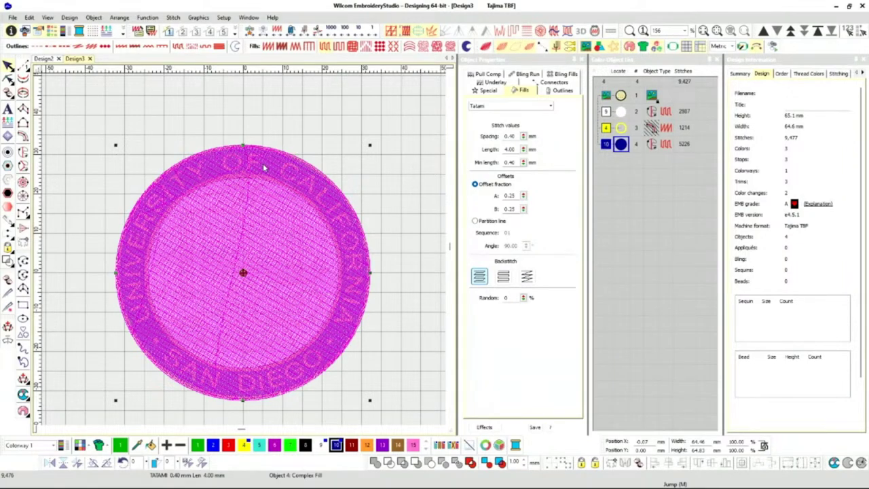
pyautogui.scroll(10, 245, 253)
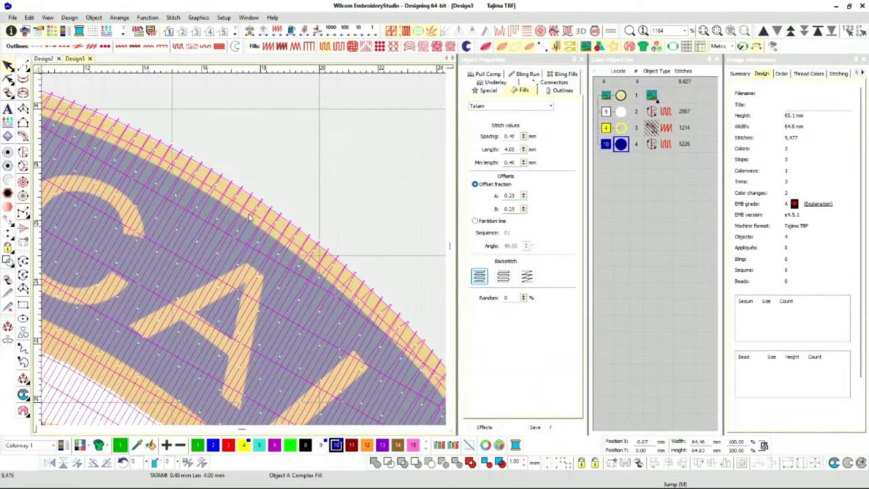
# - Scale the dark blue circle from its corner to about 64.42 by 64.78 mm, following the seal's outer gold edge
pyautogui.scroll(-6, 244, 251)
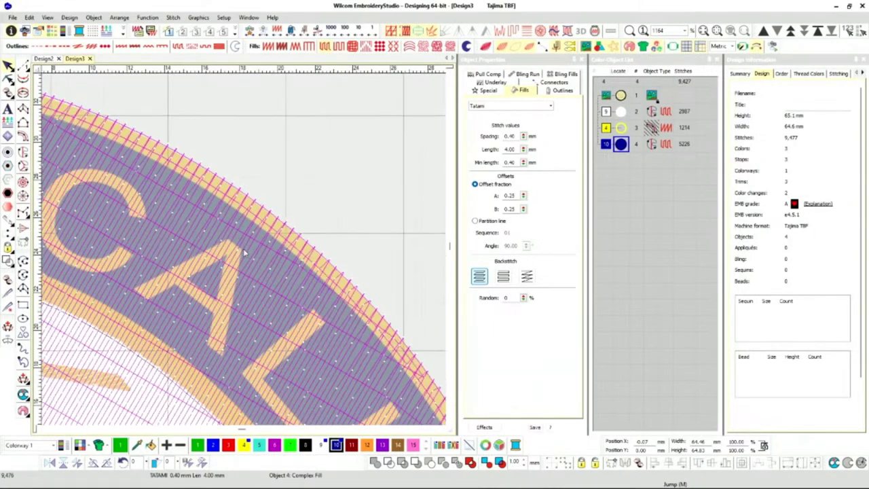
pyautogui.scroll(-1, 245, 252)
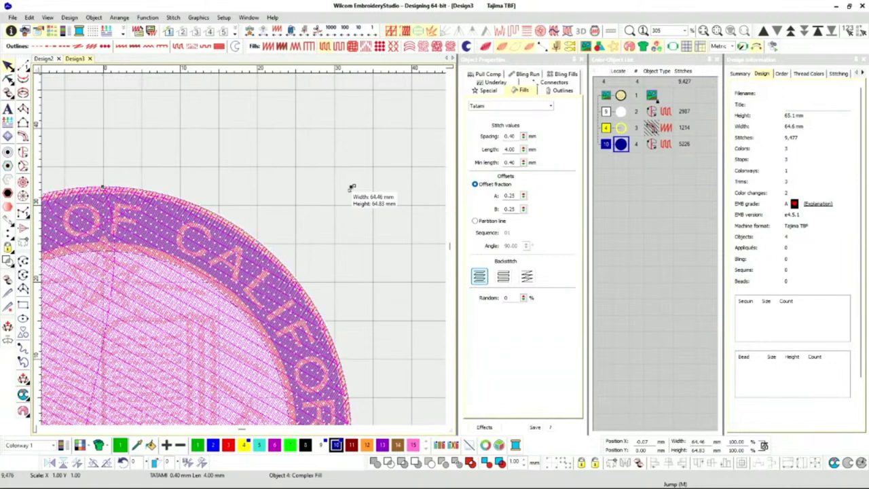
pyautogui.scroll(-3, 352, 185)
pyautogui.scroll(-2, 247, 250)
pyautogui.scroll(2, 244, 253)
pyautogui.scroll(-2, 245, 252)
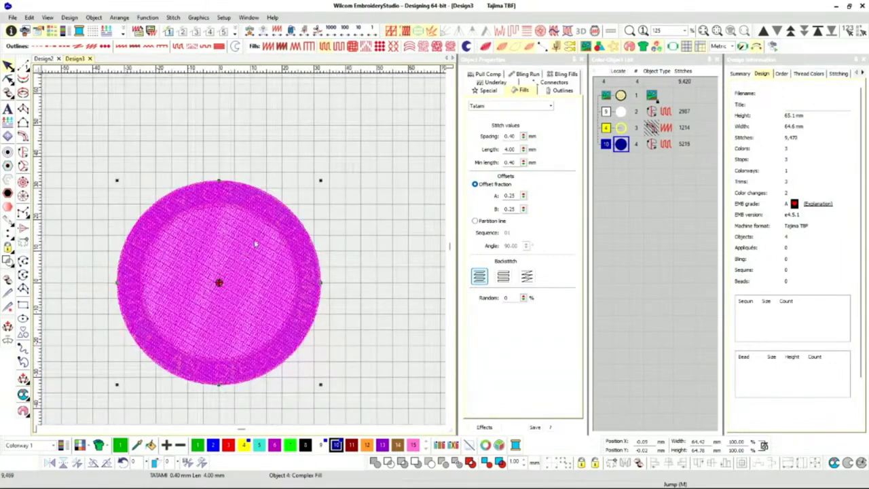
# - Try enlarging the dark blue circle to about 66.26 by 66.63 mm, and undo the enlargement
pyautogui.moveTo(321, 182); pyautogui.dragTo(323, 176)
pyautogui.scroll(8, 285, 186)
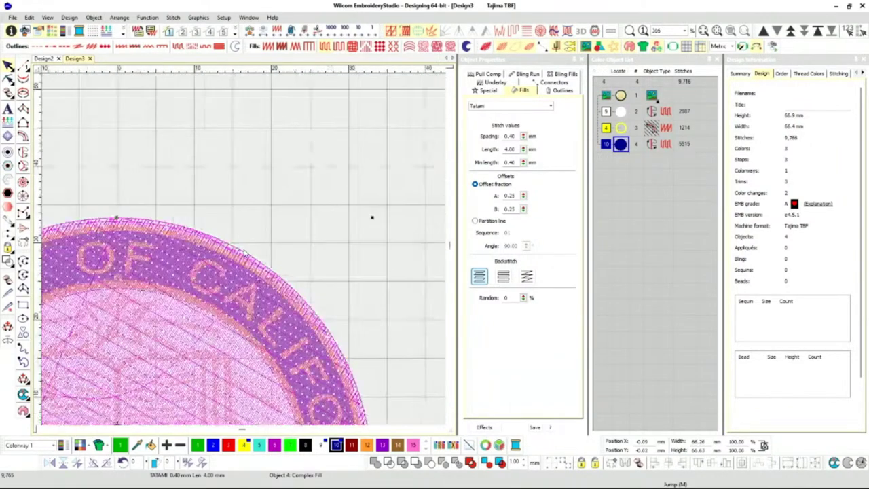
pyautogui.scroll(4, 241, 260)
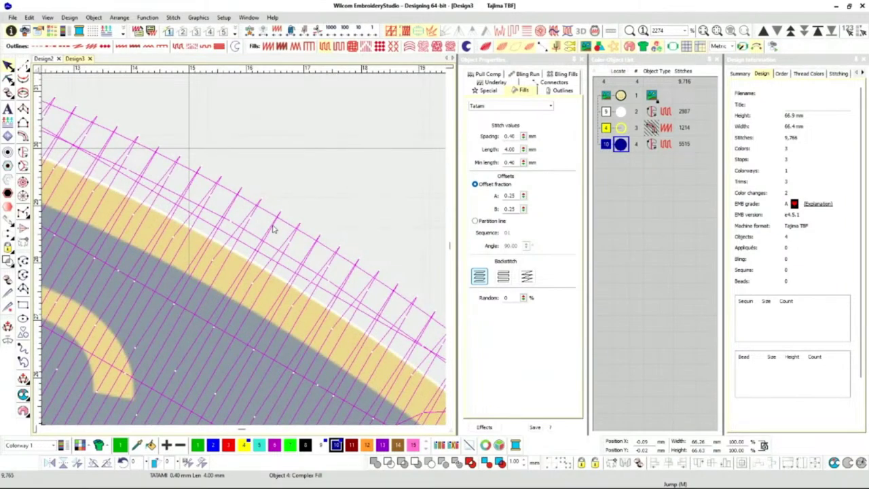
pyautogui.scroll(-3, 274, 228)
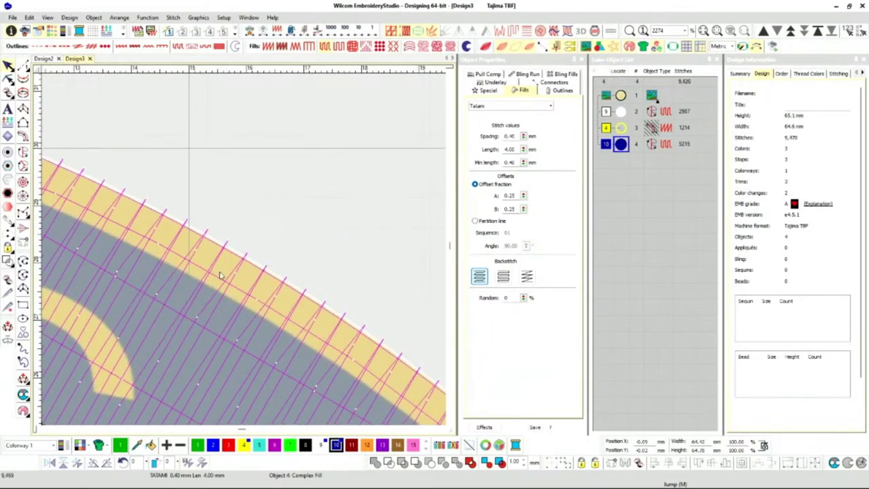
pyautogui.hotkey('ctrl', 'z')
# - Move the dark blue Tatami circle ahead of the white centre circle in the stitching sequence and deselect it
pyautogui.scroll(2, 236, 247)
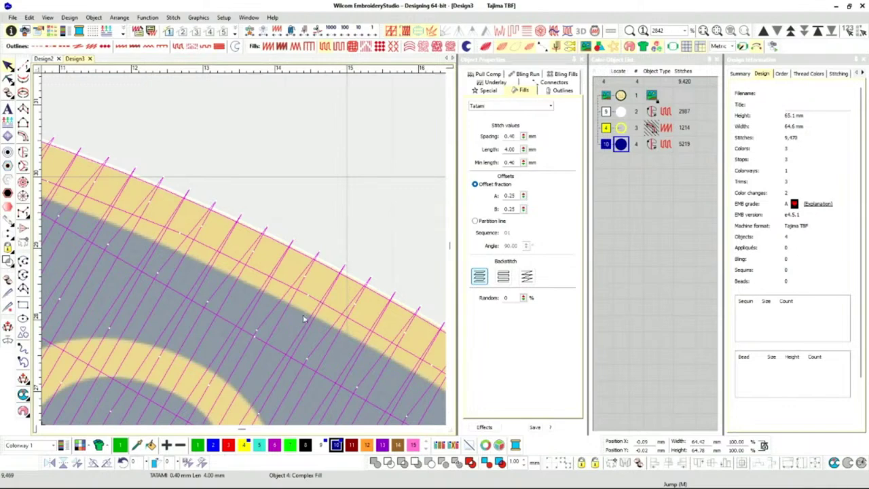
pyautogui.scroll(-5, 230, 242)
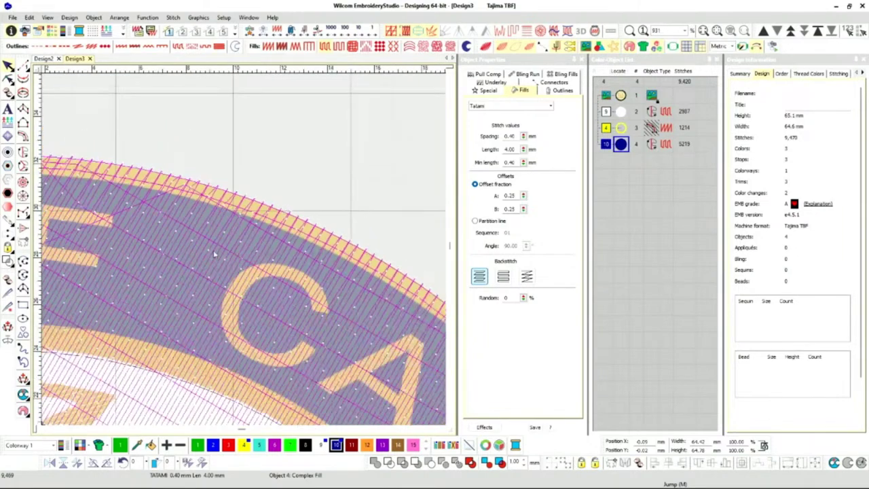
pyautogui.scroll(2, 246, 246)
pyautogui.scroll(-3, 243, 250)
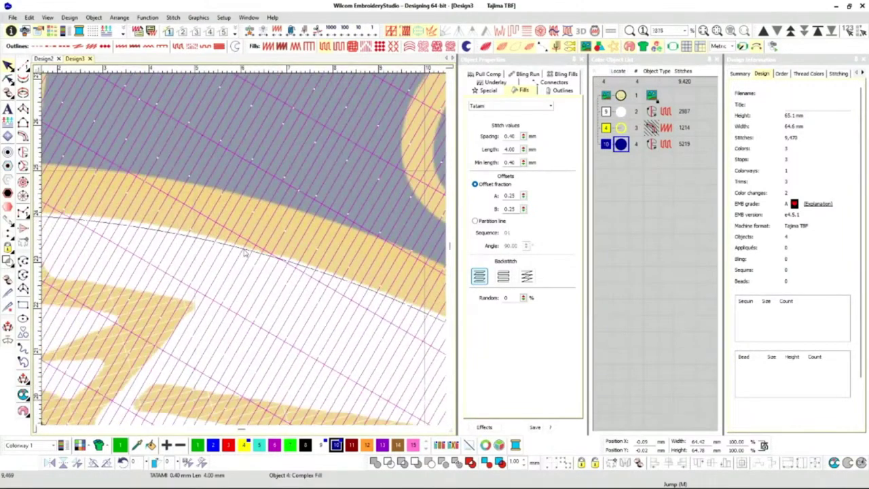
pyautogui.scroll(-3, 242, 249)
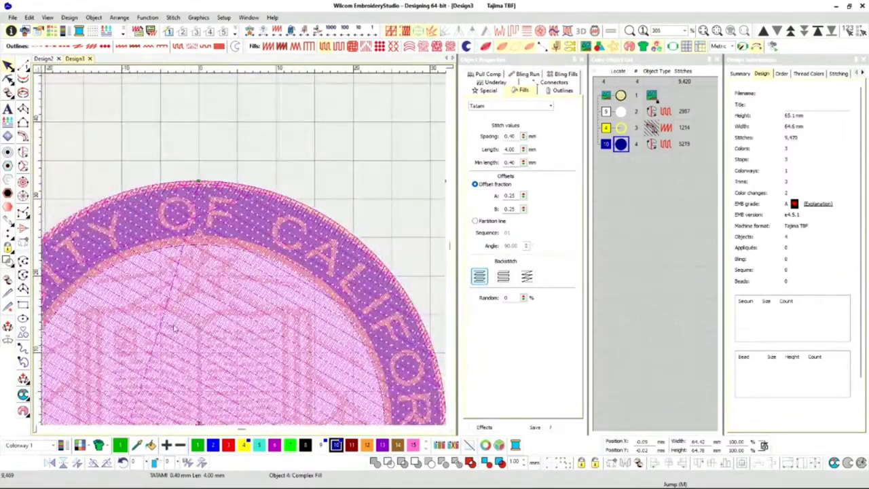
pyautogui.scroll(-2, 177, 324)
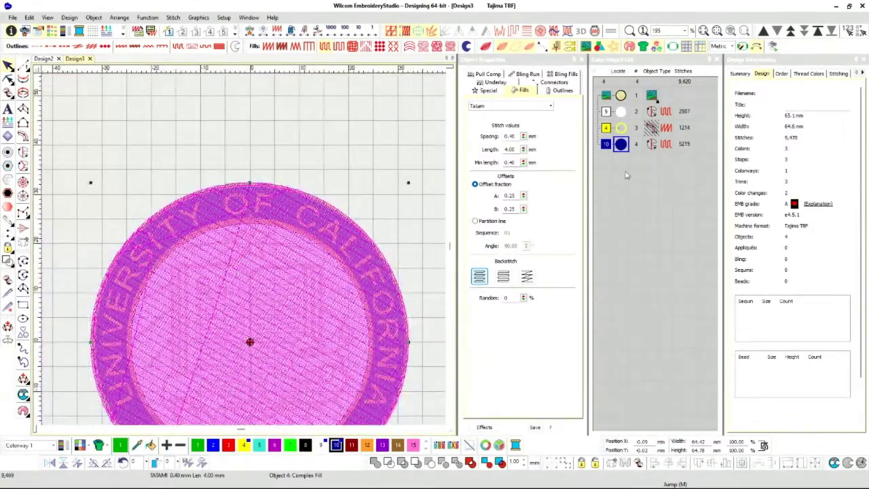
pyautogui.click(627, 171)
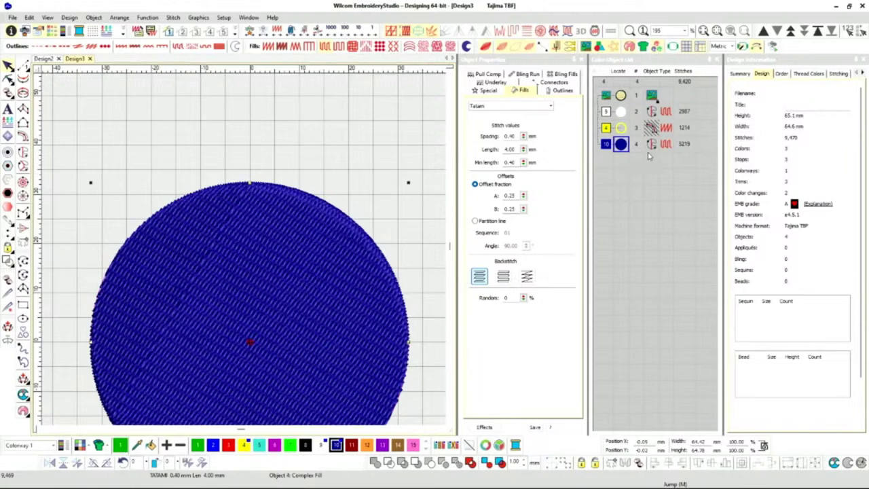
pyautogui.moveTo(620, 110); pyautogui.dragTo(621, 112)
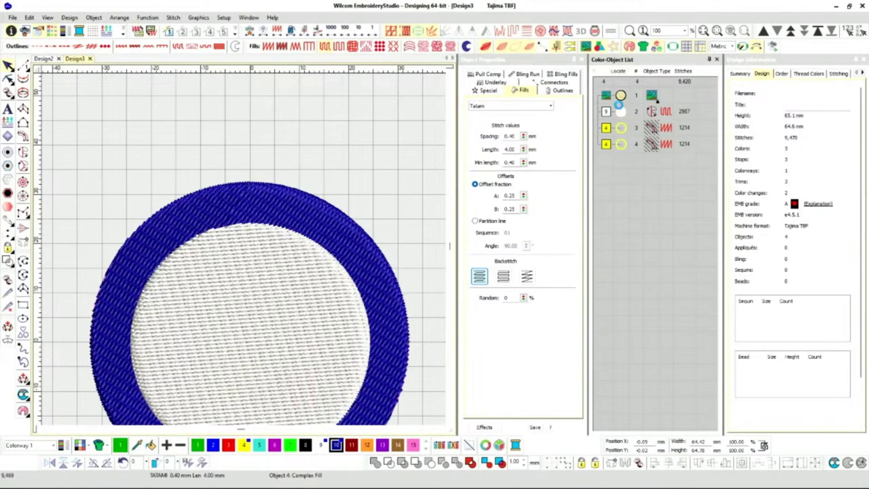
pyautogui.click(364, 125)
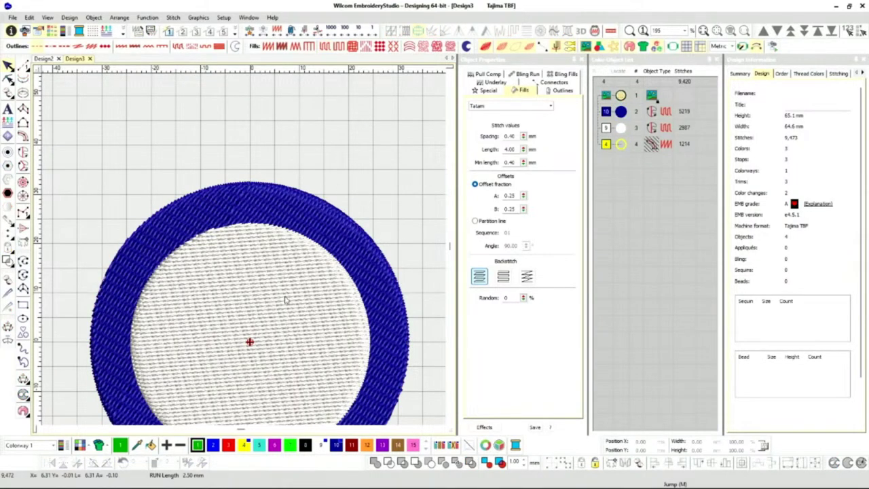
# - Hide the white centre circle to view the dark blue fill beneath it, and unhide all objects
pyautogui.scroll(-2, 268, 319)
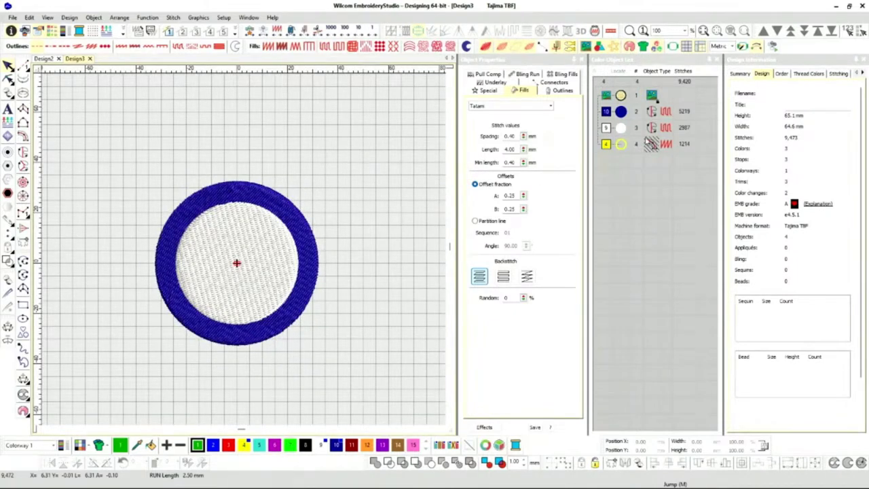
pyautogui.click(620, 112)
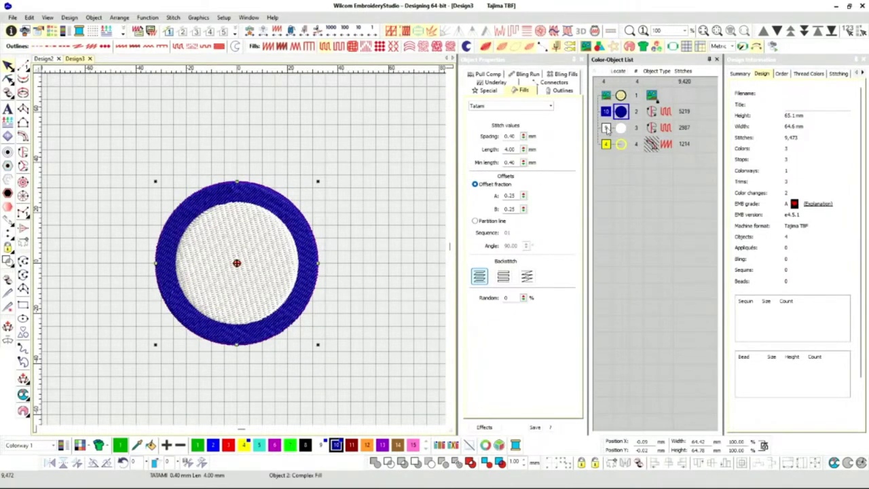
pyautogui.rightClick(608, 128)
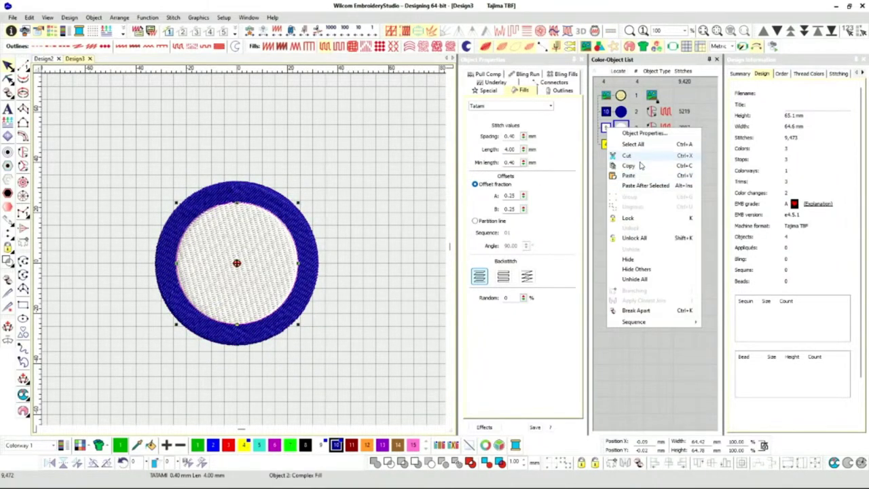
pyautogui.click(638, 259)
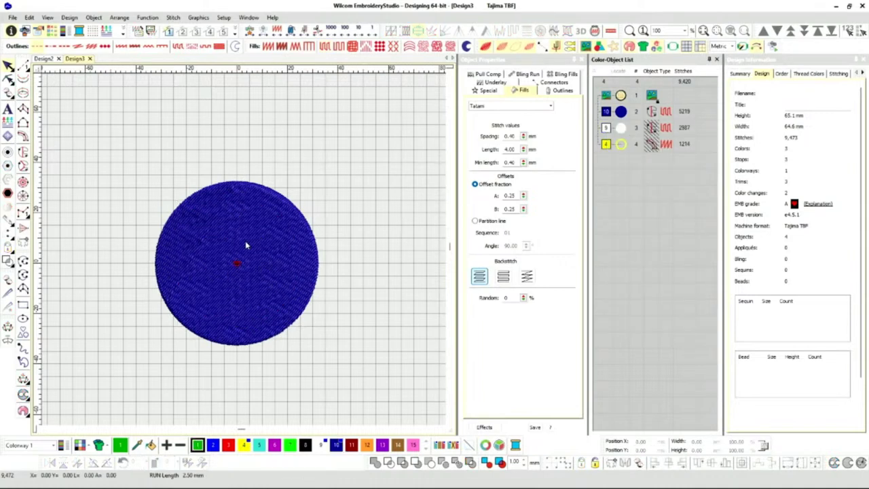
pyautogui.rightClick(621, 130)
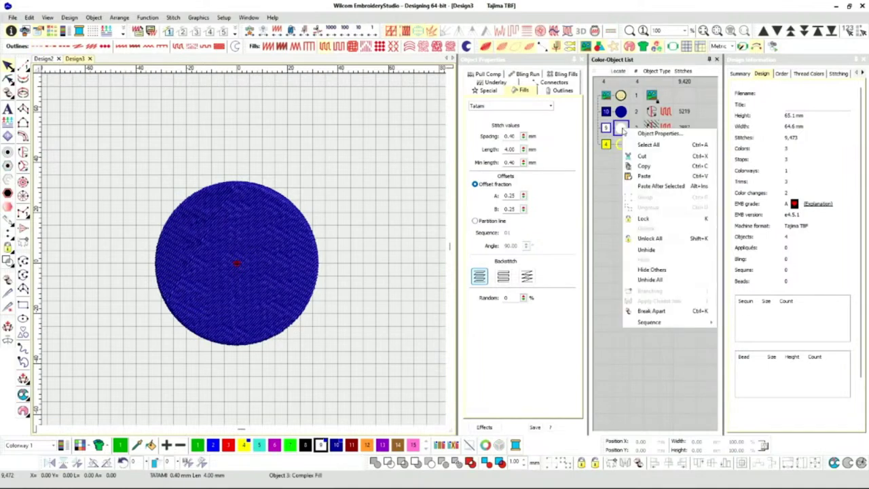
pyautogui.click(651, 279)
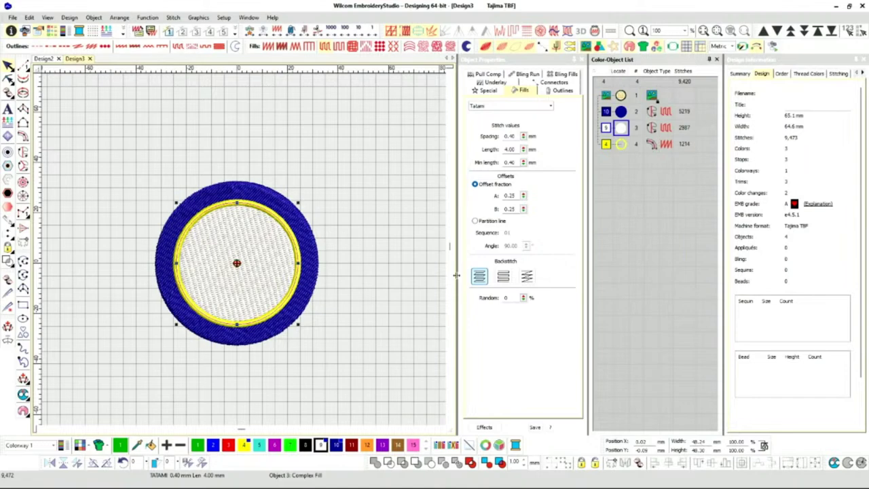
pyautogui.click(621, 113)
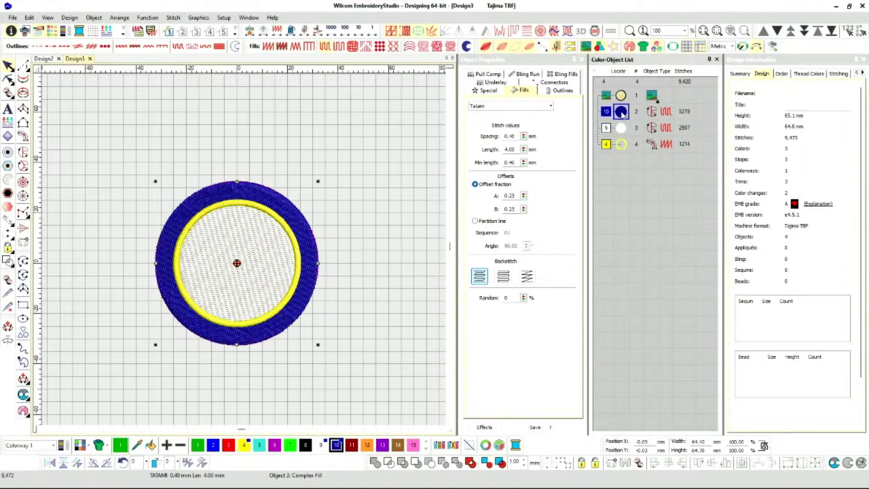
pyautogui.scroll(4, 236, 239)
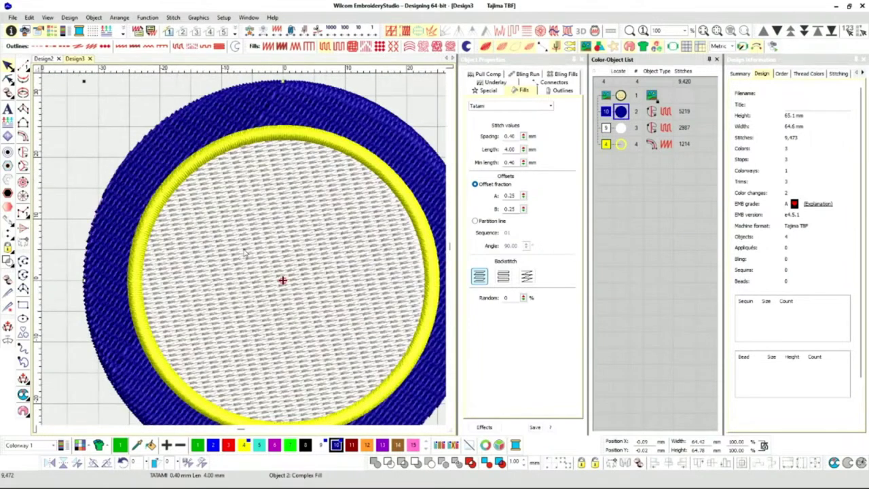
pyautogui.press('d')
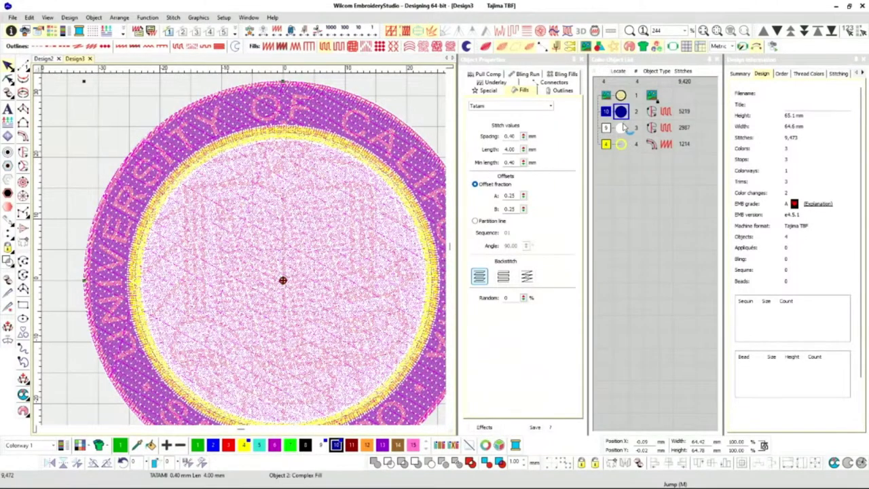
pyautogui.press('d')
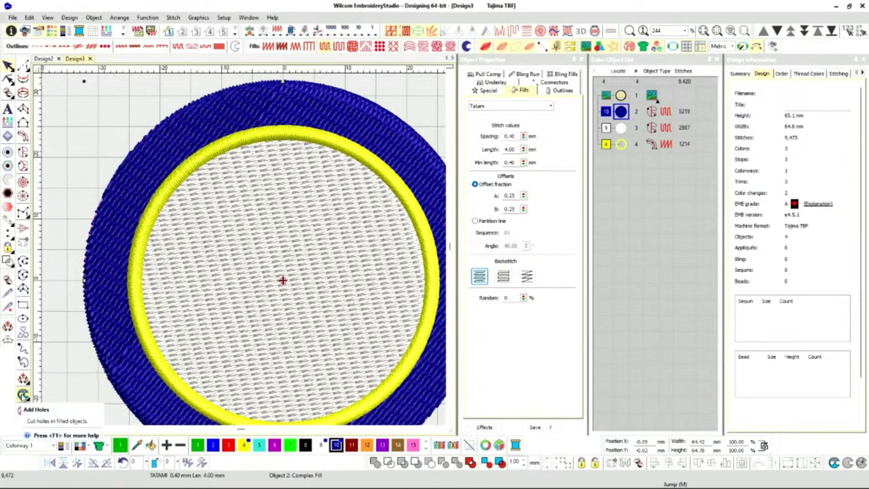
pyautogui.click(23, 395)
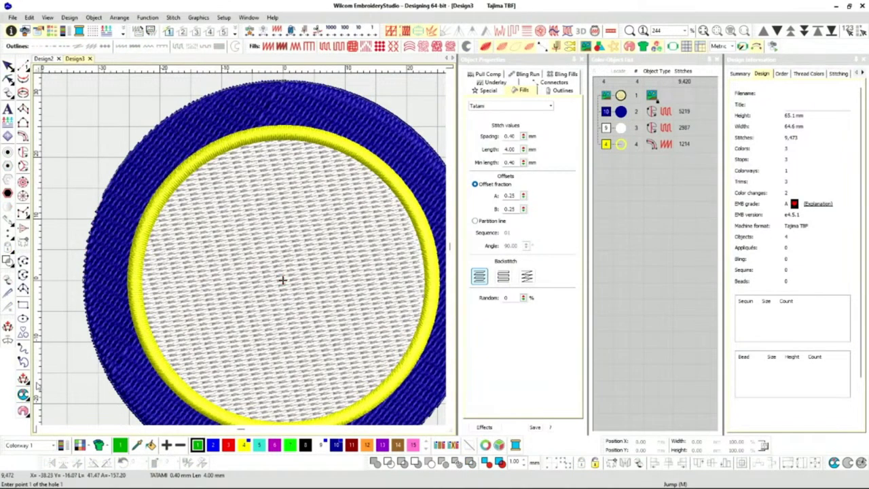
# - Switch off the realistic stitch preview and hide the yellow satin border to uncover the gold ring of the artwork
pyautogui.press('t')
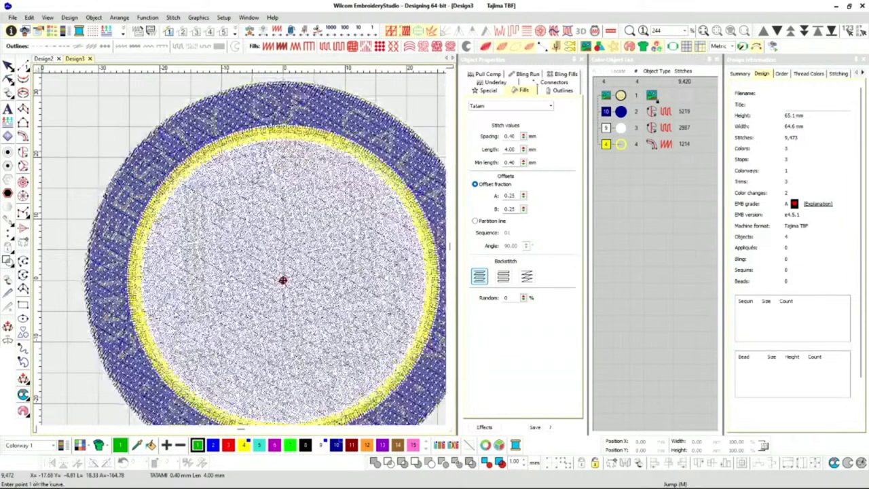
pyautogui.scroll(3, 95, 245)
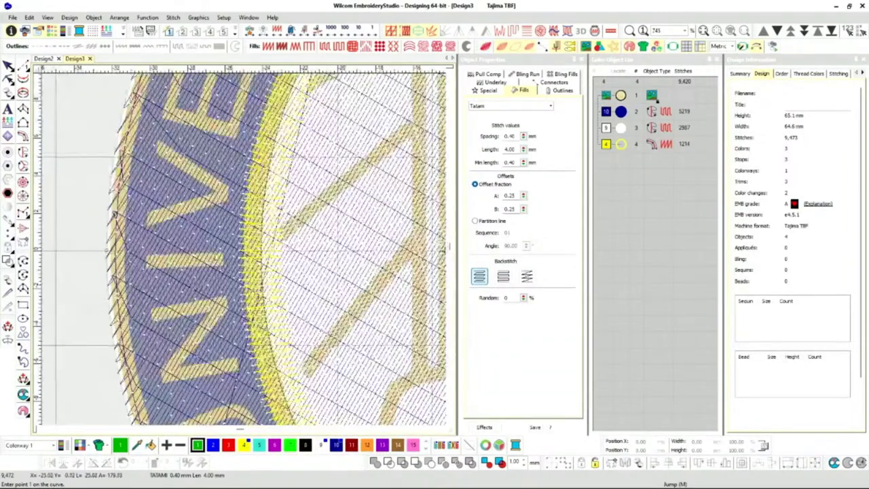
pyautogui.scroll(3, 257, 253)
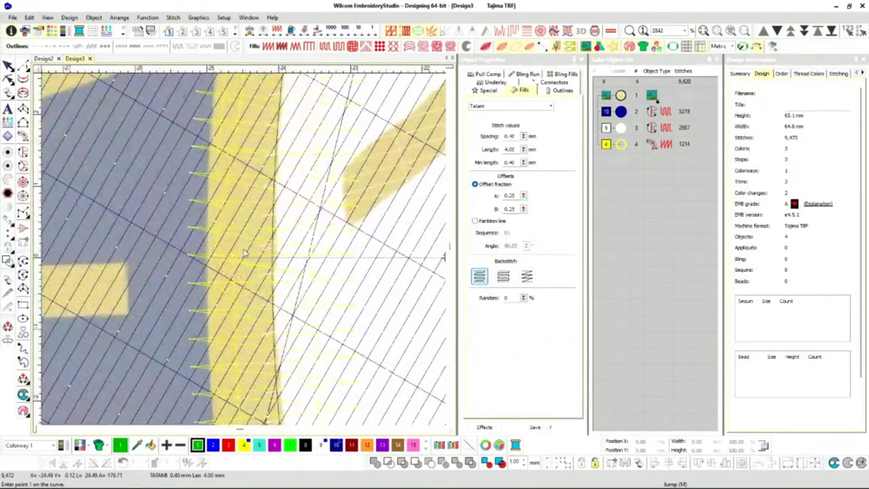
pyautogui.rightClick(609, 147)
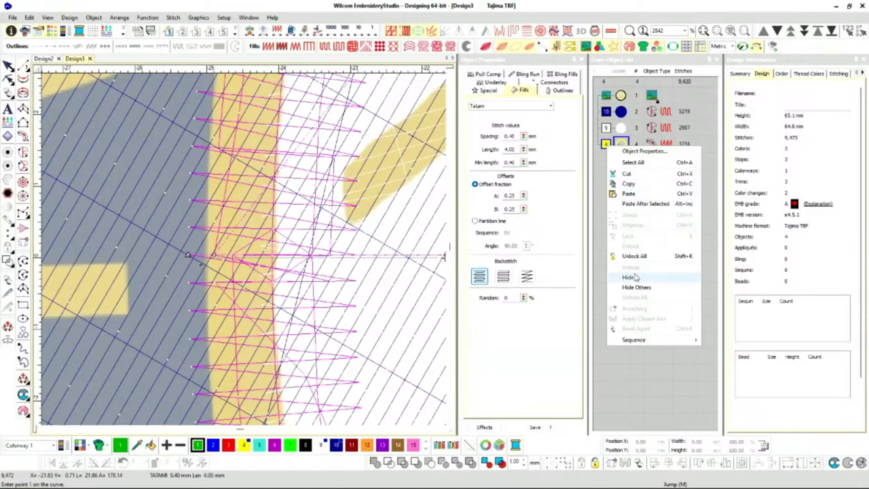
pyautogui.click(630, 278)
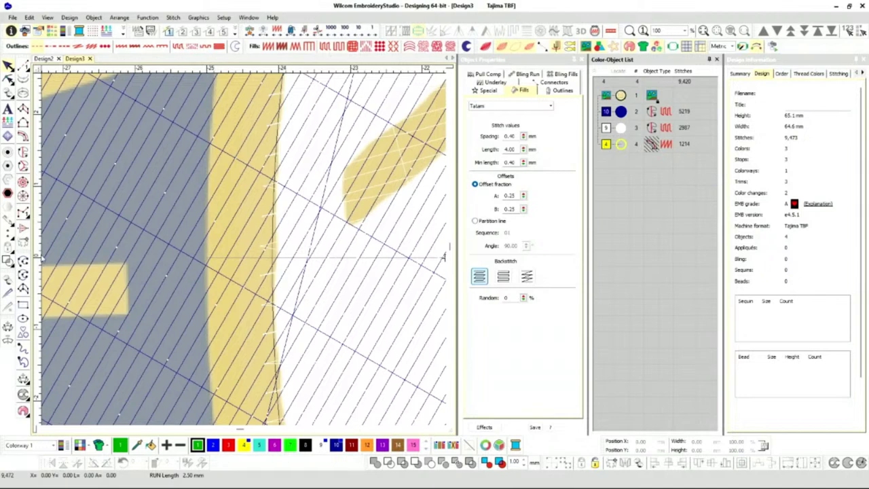
# - Try outlining a hole in the dark blue Tatami circle, placing points at the gold ring's inner leftmost, uppermost and rightmost spots
pyautogui.rightClick(277, 264)
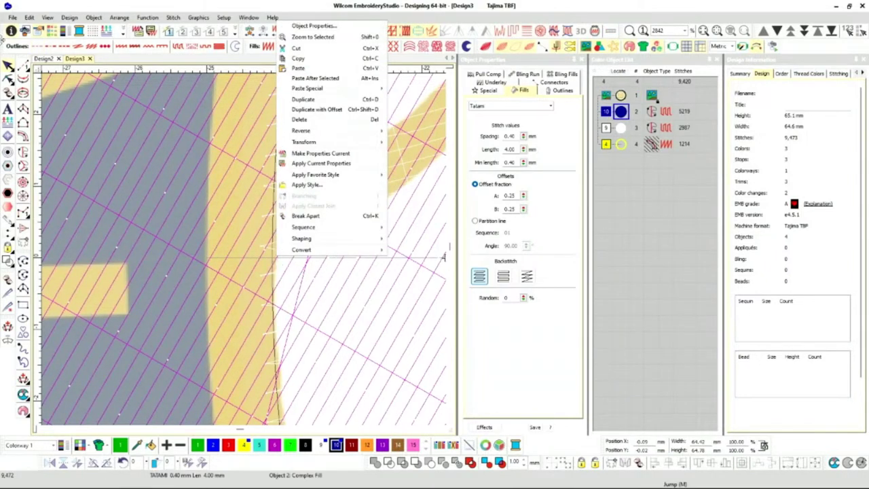
pyautogui.press('Escape')
pyautogui.press('Escape')
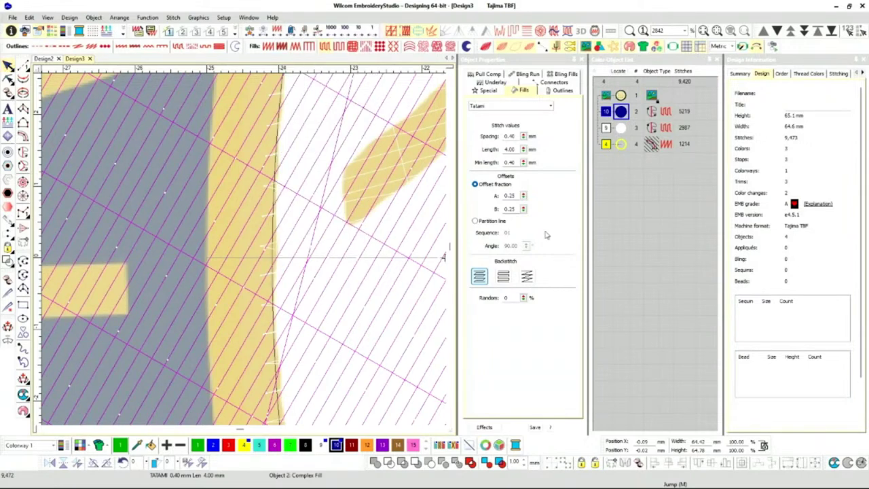
pyautogui.click(623, 113)
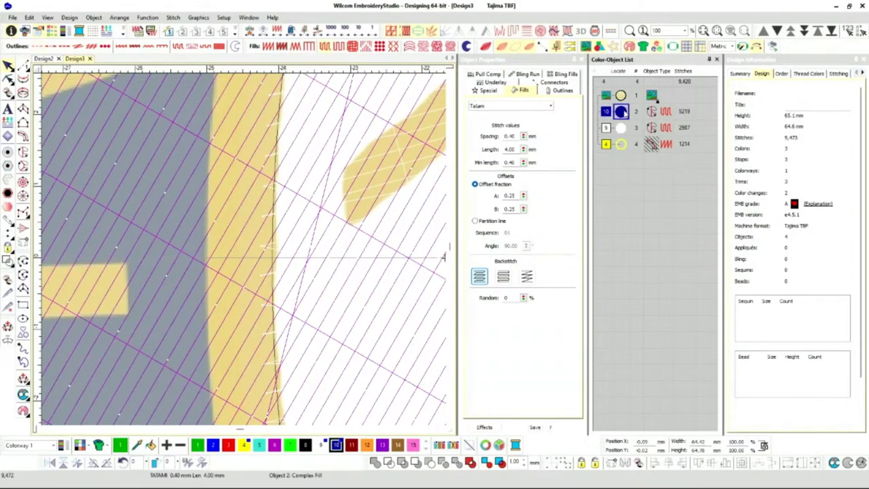
pyautogui.click(23, 394)
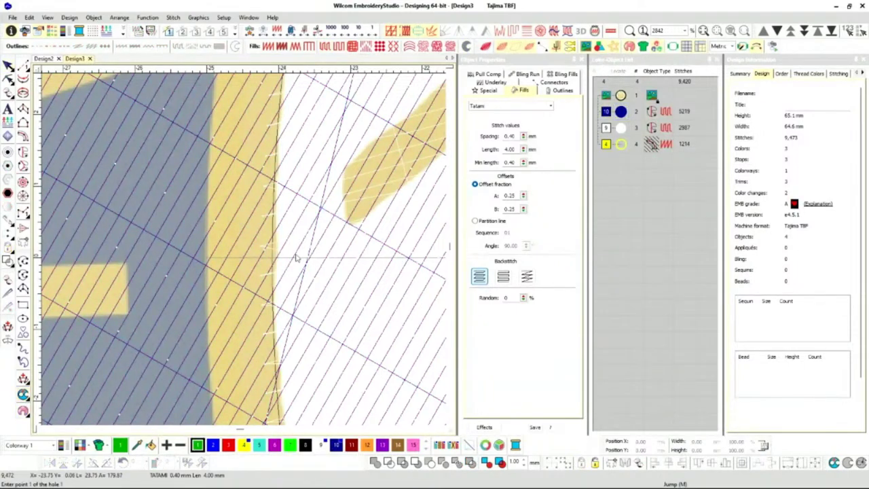
pyautogui.scroll(-8, 276, 257)
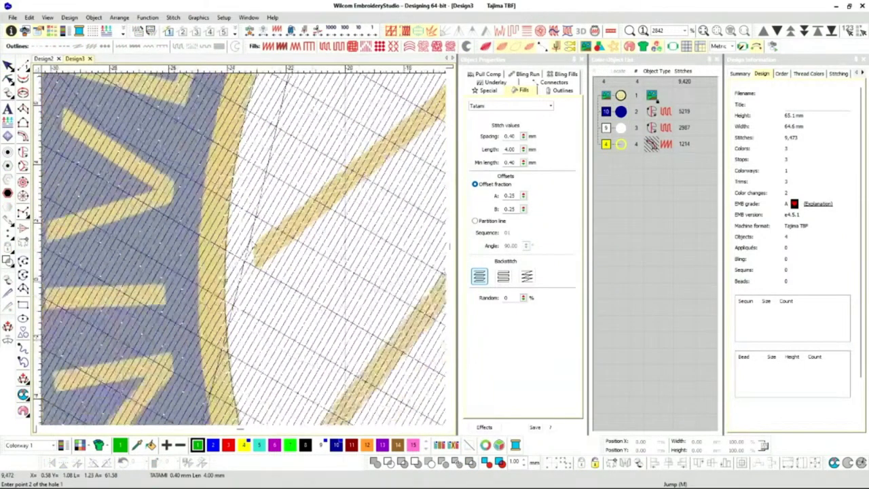
pyautogui.scroll(4, 248, 252)
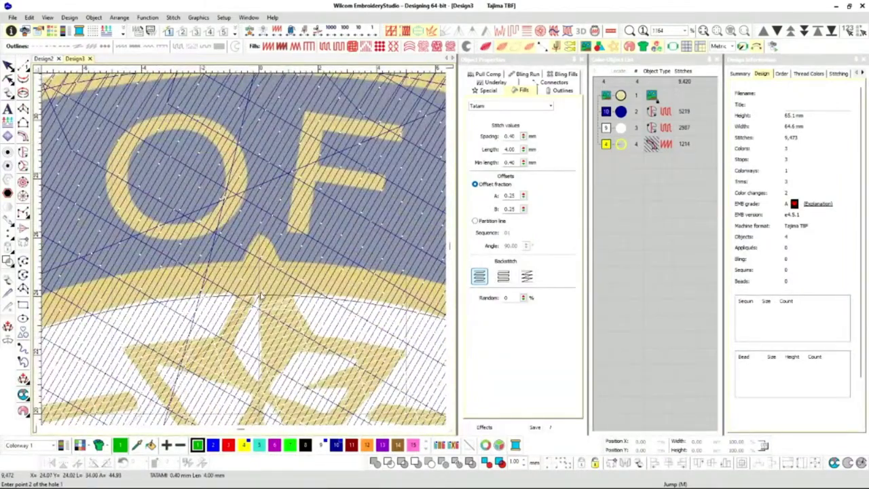
pyautogui.scroll(-3, 275, 269)
pyautogui.scroll(-3, 275, 268)
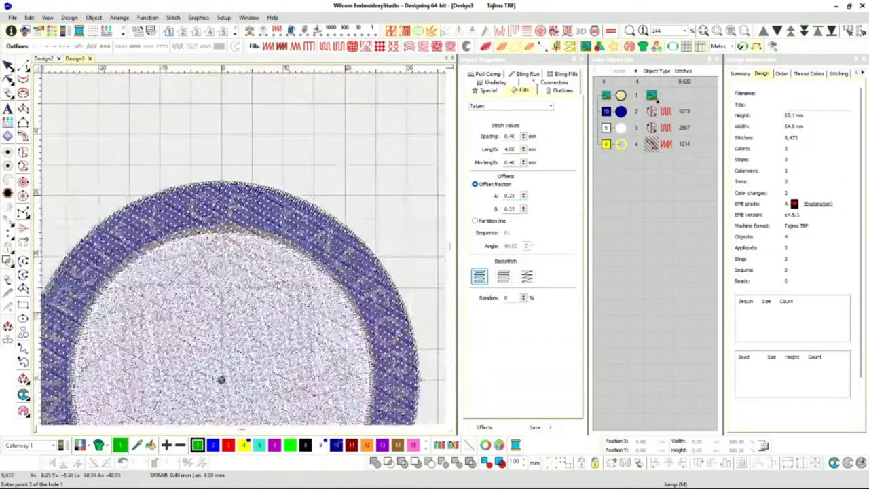
pyautogui.scroll(3, 262, 279)
pyautogui.scroll(5, 277, 263)
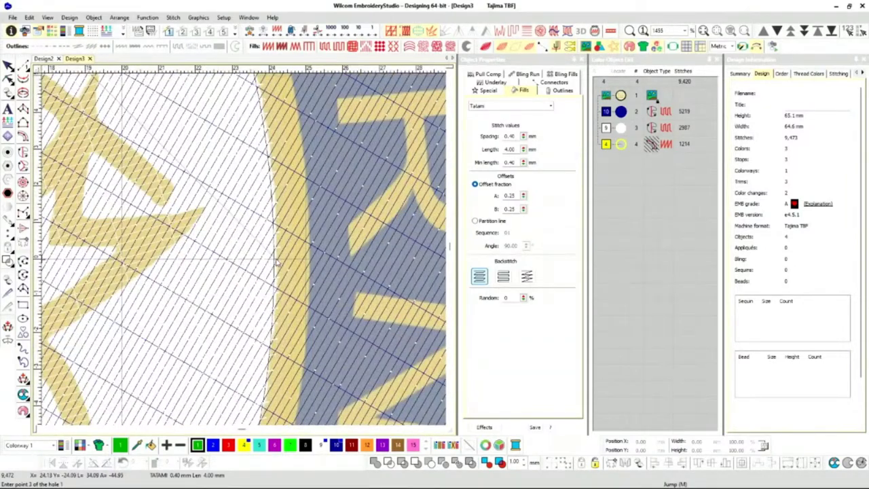
# - Try to complete the hole outline through the gold ring's lowest point back to its start and apply it to the dark blue fill
pyautogui.scroll(-9, 276, 263)
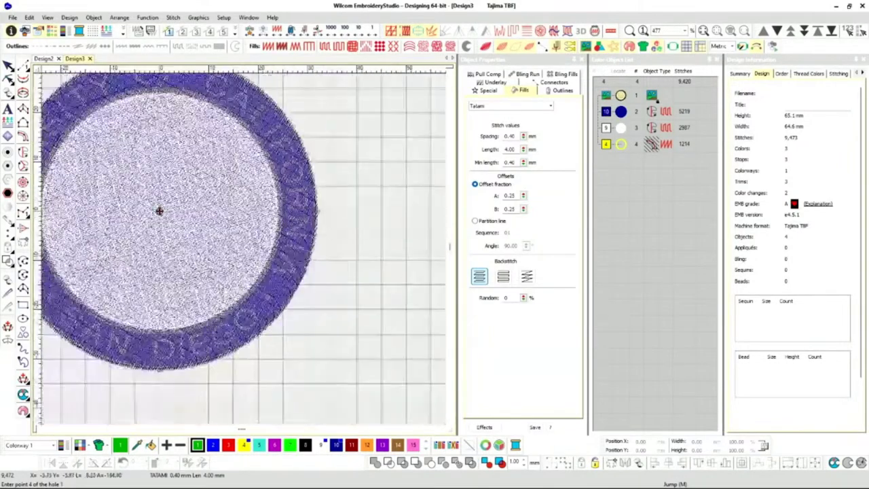
pyautogui.scroll(8, 145, 339)
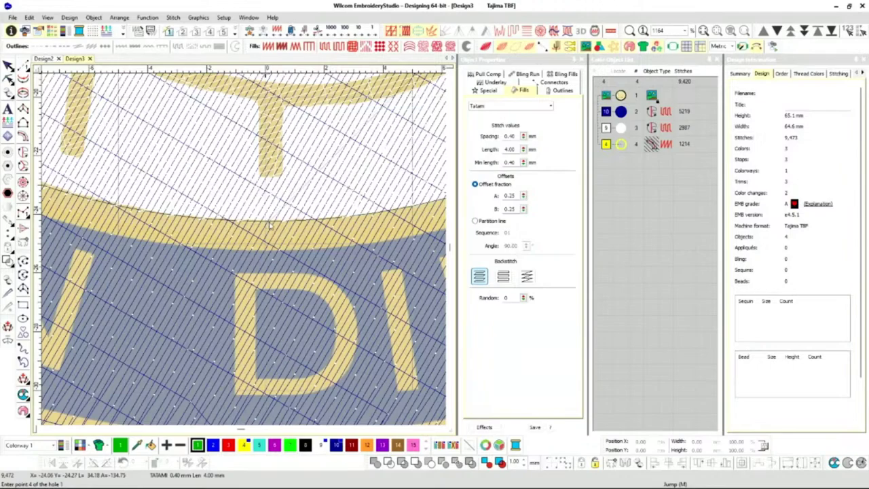
pyautogui.click(248, 214)
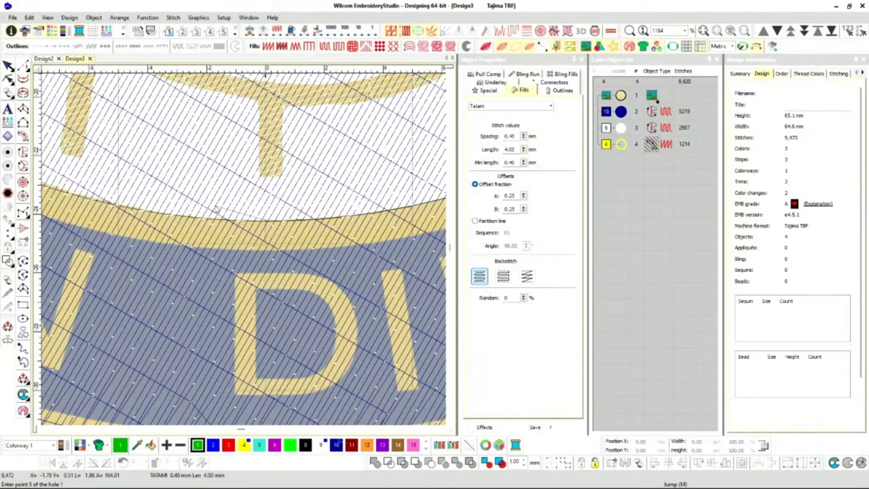
pyautogui.scroll(-6, 215, 208)
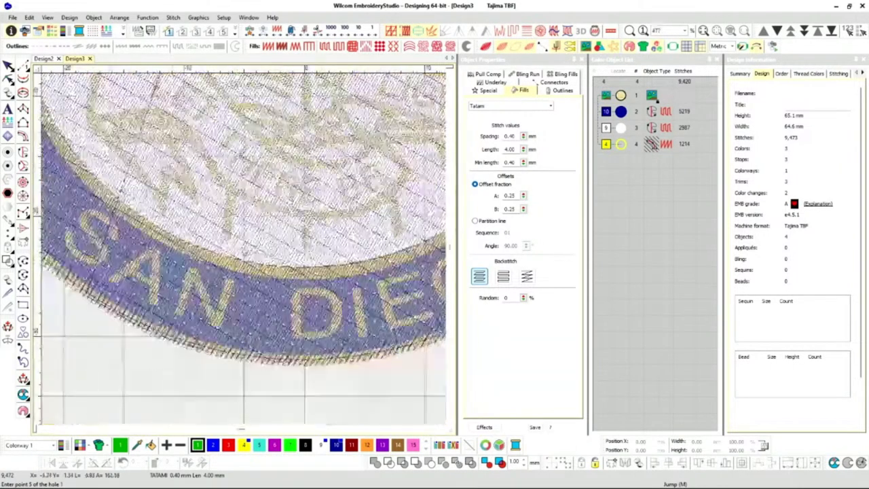
pyautogui.scroll(5, 172, 180)
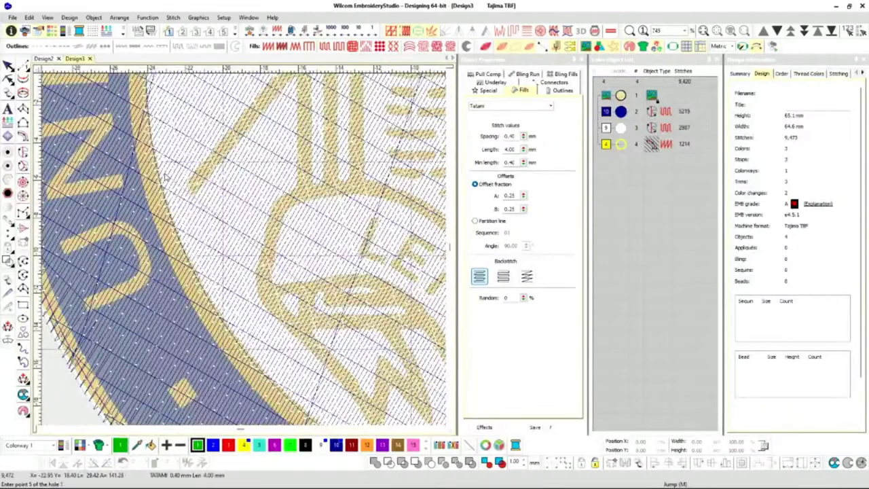
pyautogui.scroll(-2, 170, 180)
pyautogui.scroll(3, 245, 204)
pyautogui.scroll(3, 217, 229)
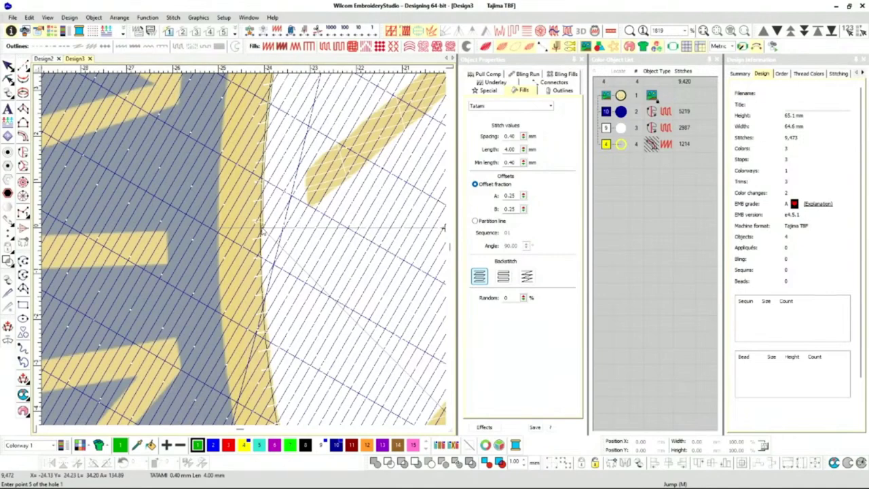
pyautogui.click(264, 231)
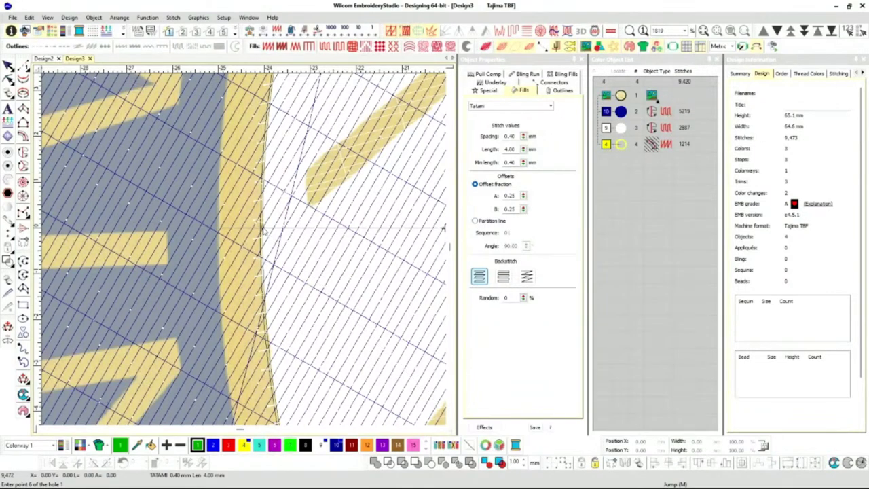
pyautogui.press('Return')
pyautogui.press('Return')
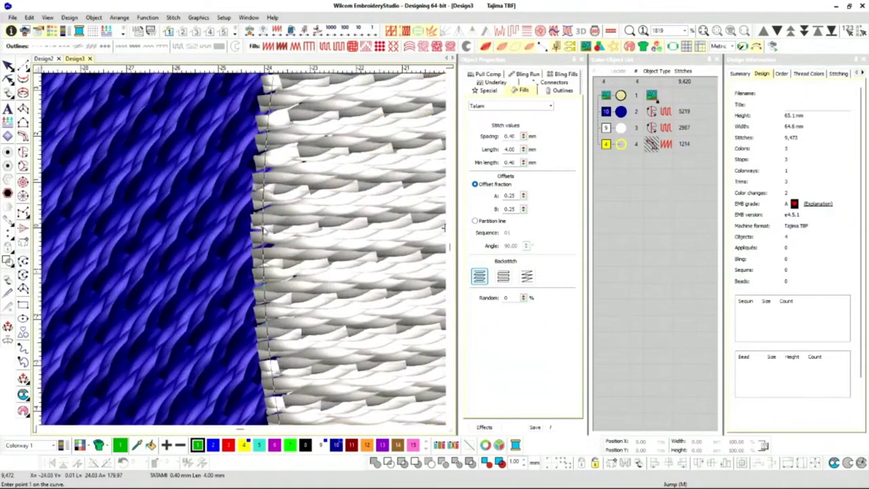
# - Hide the white centre circle, select the dark blue circle and switch off the realistic stitch preview
pyautogui.rightClick(621, 129)
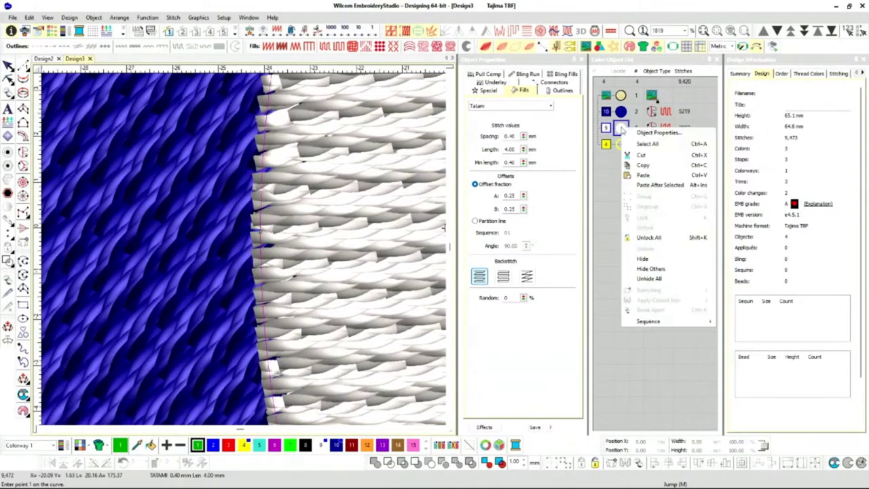
pyautogui.click(651, 264)
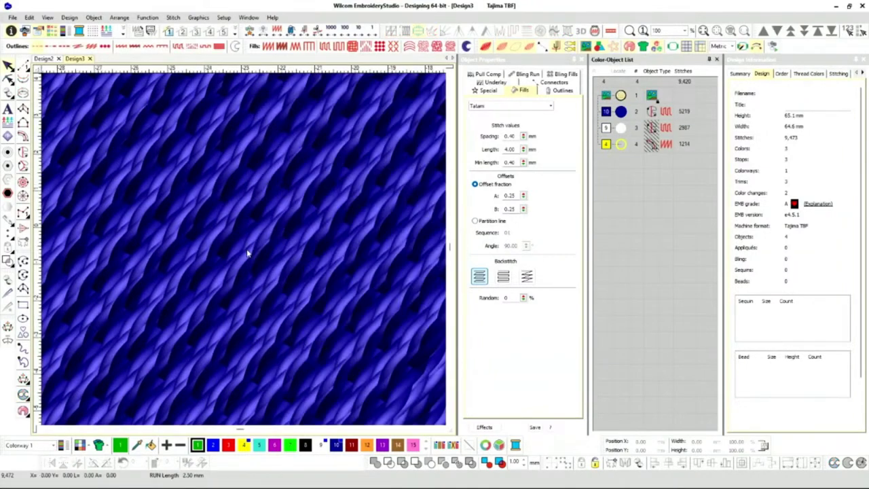
pyautogui.scroll(-5, 258, 252)
pyautogui.scroll(-2, 258, 253)
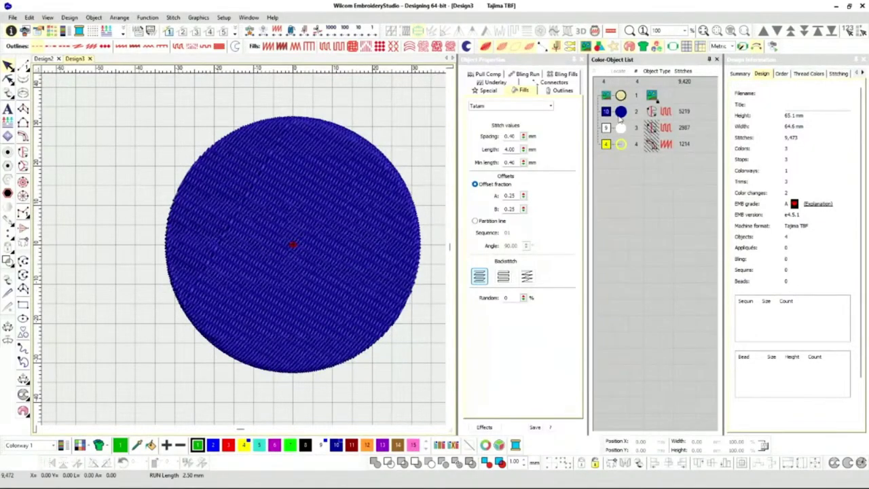
pyautogui.click(619, 113)
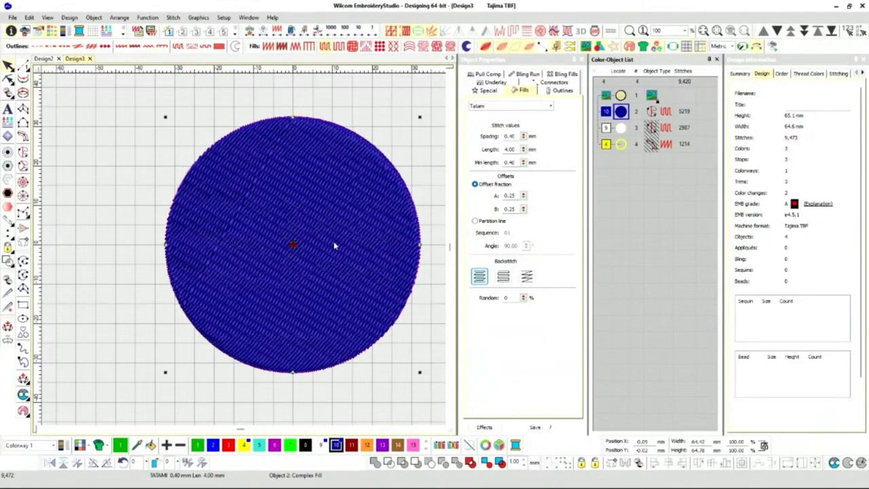
pyautogui.click(247, 215)
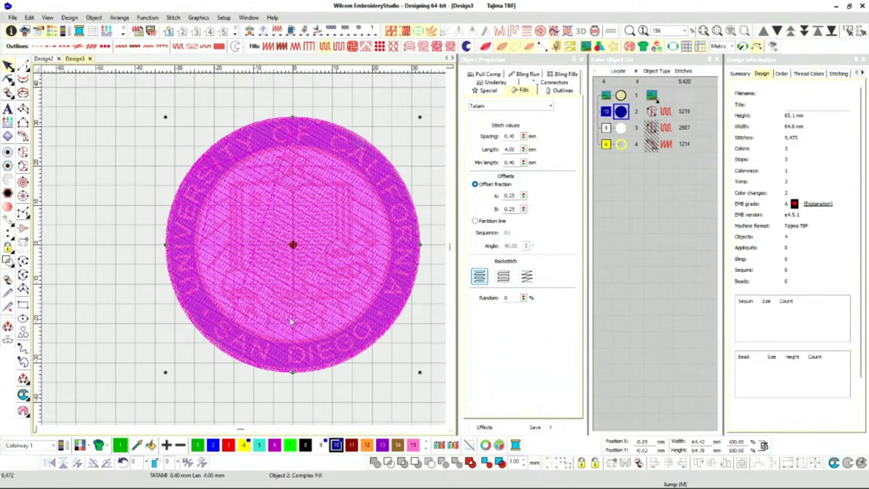
# - Start a new hole in the dark blue circle, following the gold ring's inner edge from its leftmost point over the top to the rightmost
pyautogui.click(23, 395)
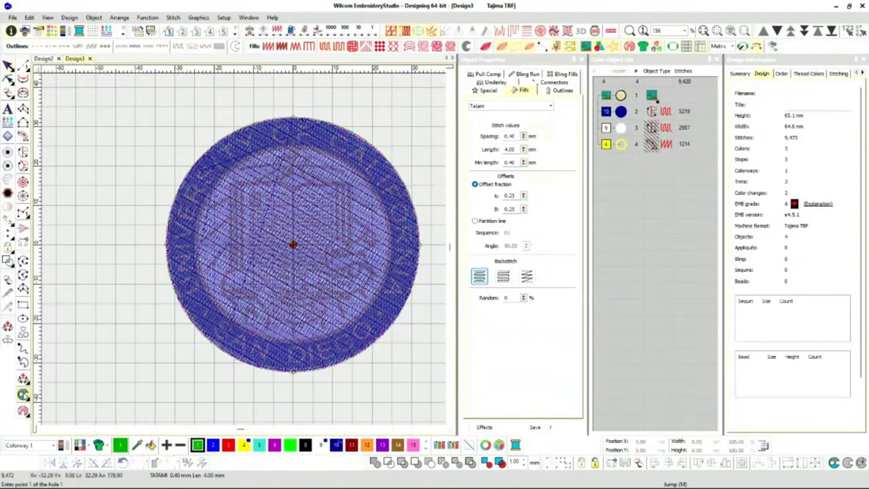
pyautogui.scroll(5, 201, 231)
pyautogui.scroll(3, 242, 252)
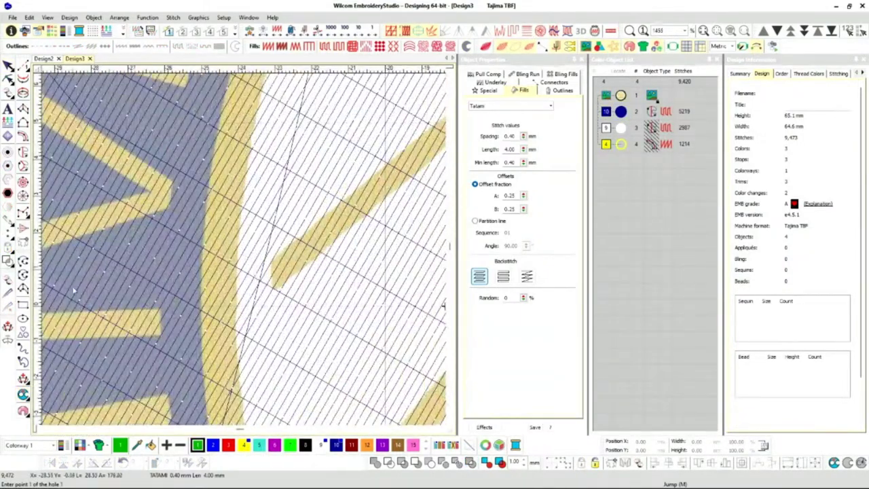
pyautogui.scroll(-5, 239, 309)
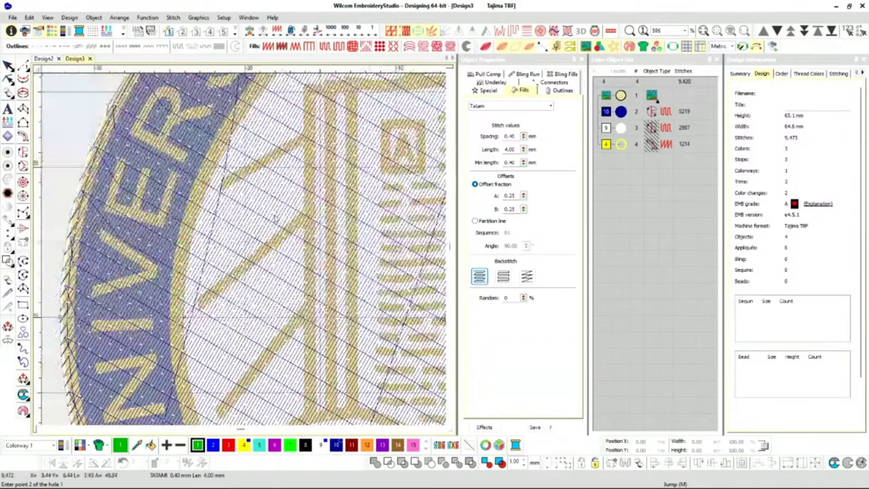
pyautogui.scroll(5, 245, 252)
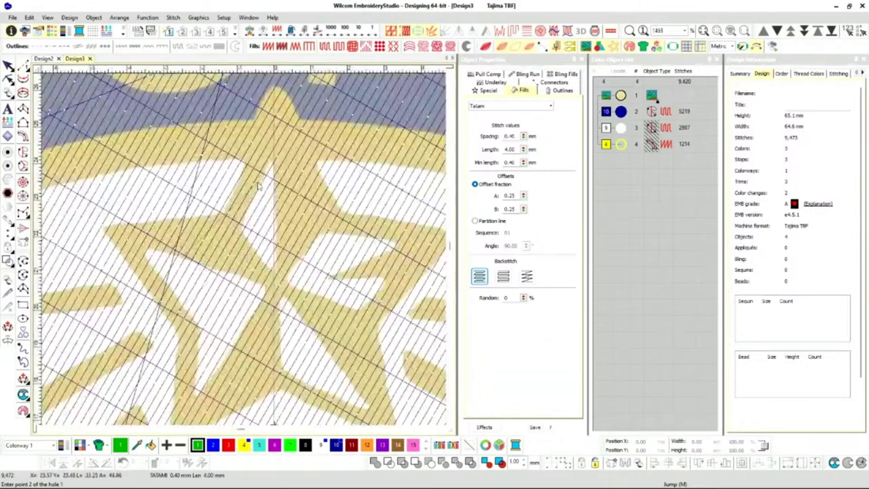
pyautogui.scroll(-6, 281, 171)
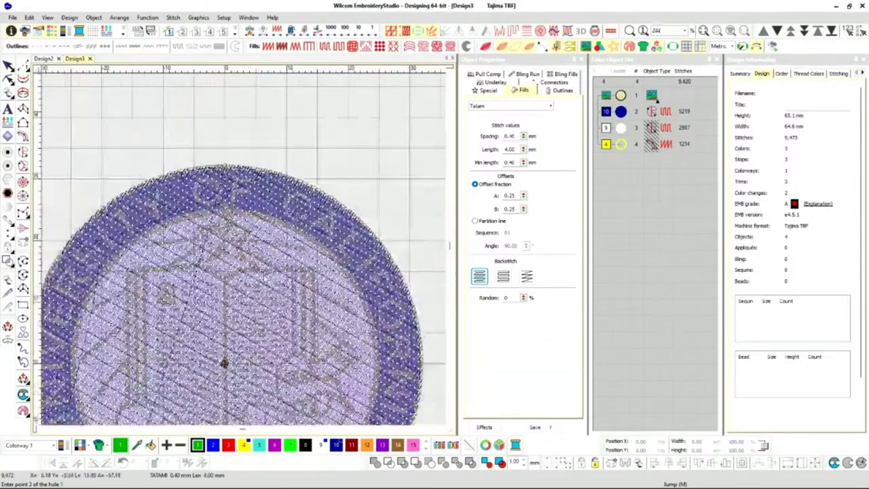
pyautogui.scroll(3, 252, 259)
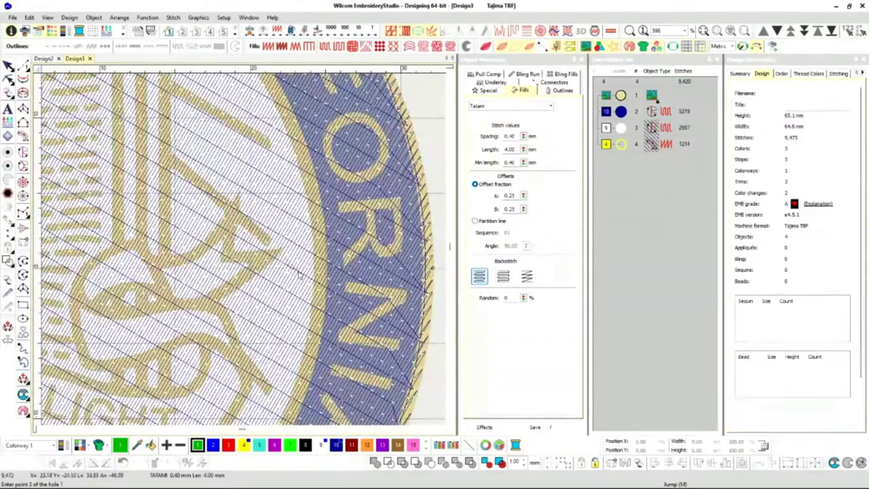
# - Complete the circular hole, about 48 mm across, through the gold ring's lowest point and cut it from the dark blue Tatami fill
pyautogui.scroll(-3, 141, 205)
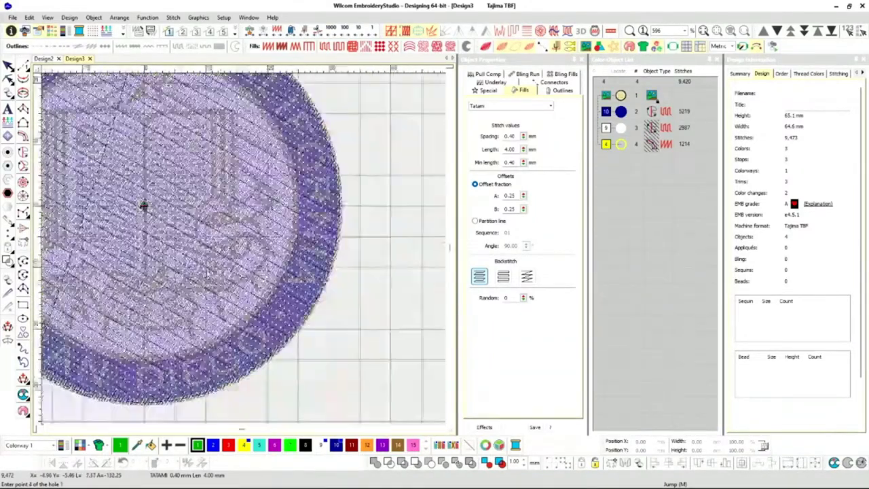
pyautogui.scroll(3, 222, 300)
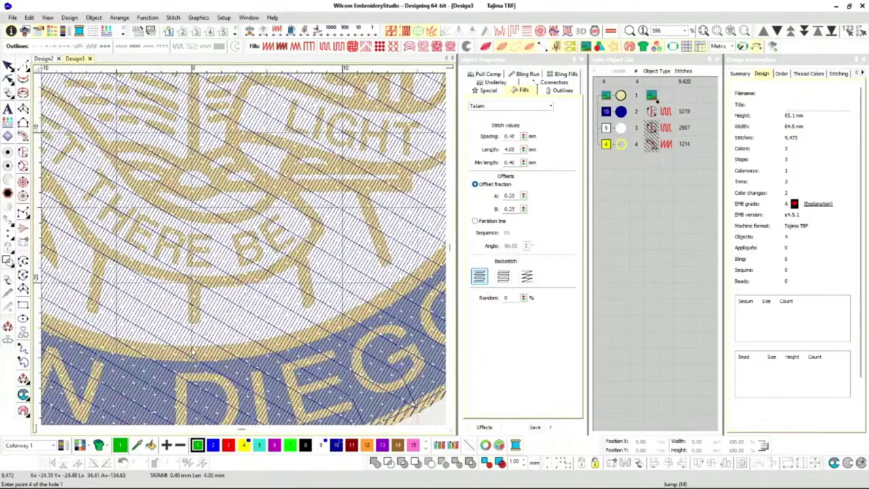
pyautogui.scroll(-3, 193, 350)
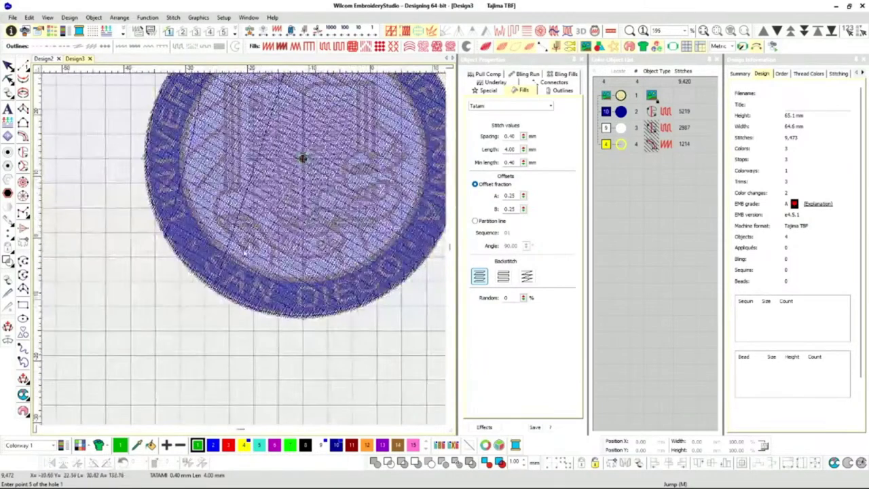
pyautogui.scroll(5, 194, 342)
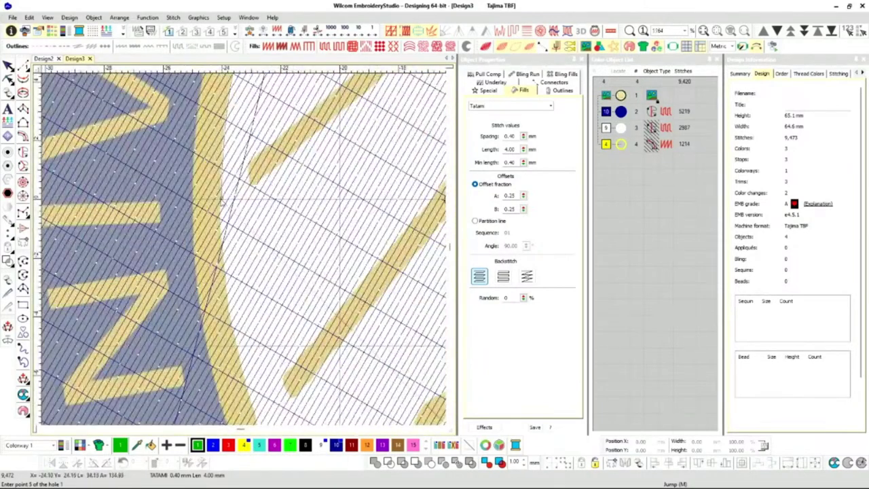
pyautogui.press('Return')
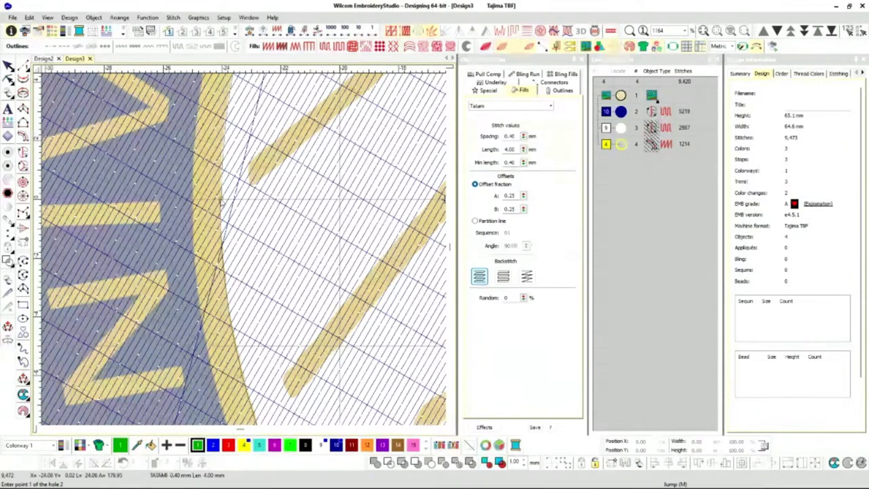
pyautogui.press('Return')
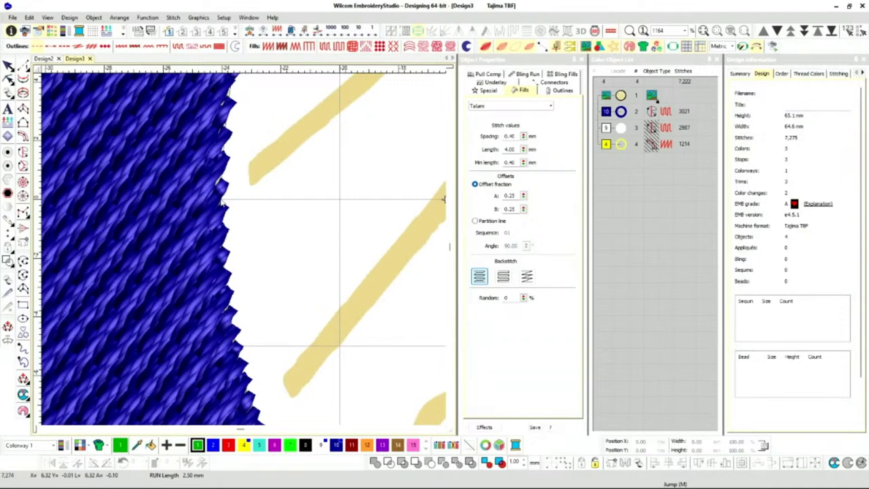
pyautogui.scroll(-10, 241, 246)
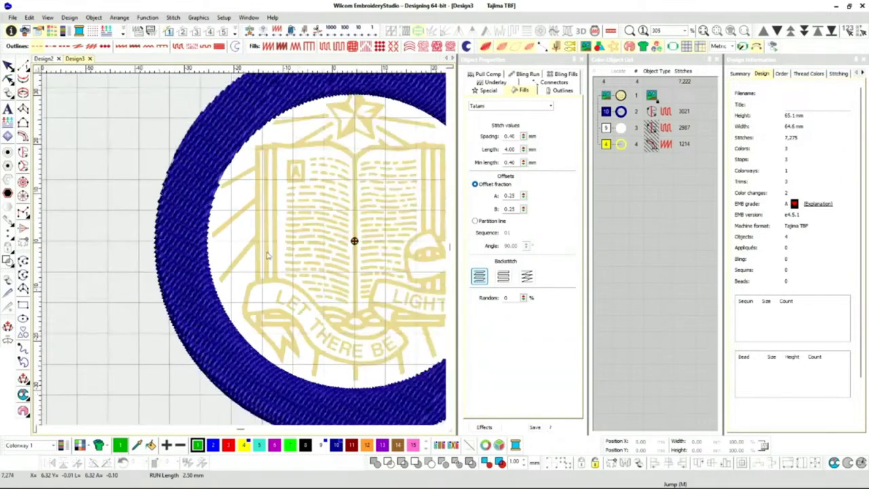
pyautogui.scroll(-2, 126, 243)
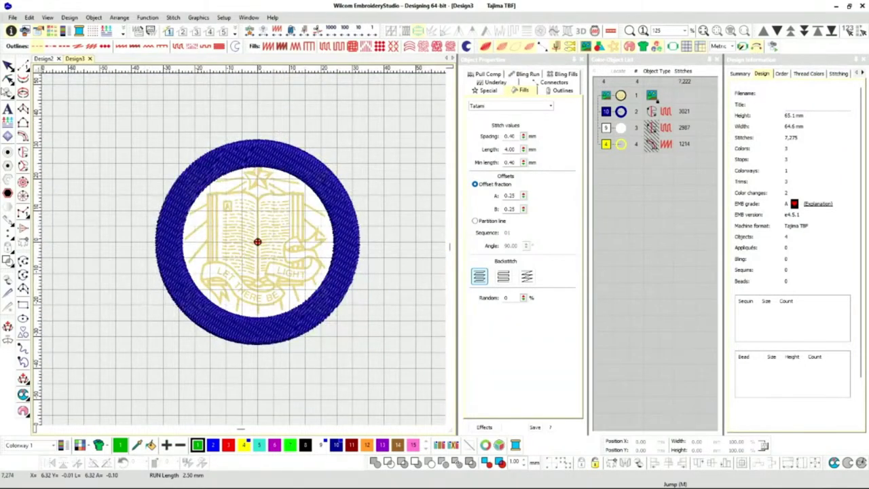
# - Unhide all objects and hide only the yellow satin border, leaving the white centre and dark blue ring shown
pyautogui.click(302, 168)
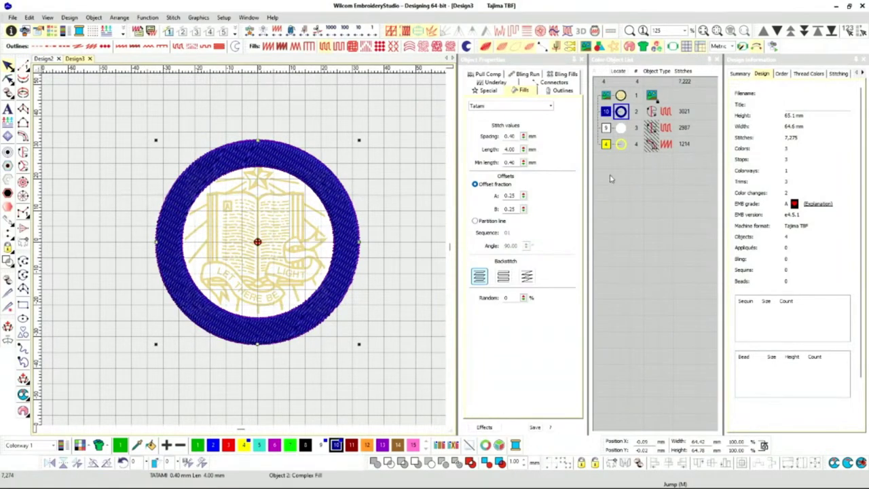
pyautogui.rightClick(606, 131)
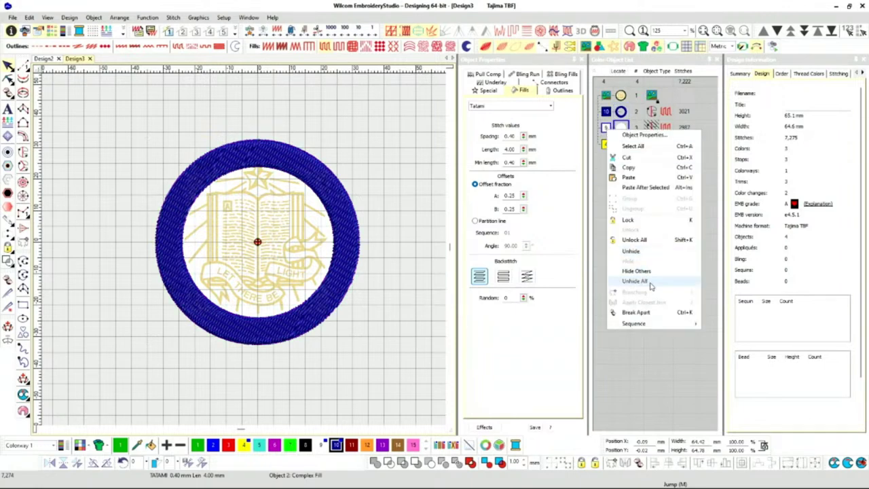
pyautogui.click(650, 281)
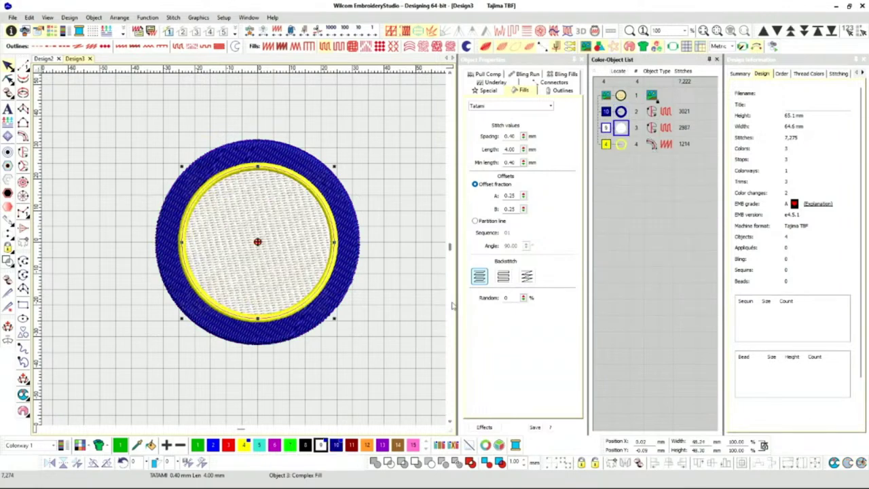
pyautogui.rightClick(608, 151)
pyautogui.click(650, 279)
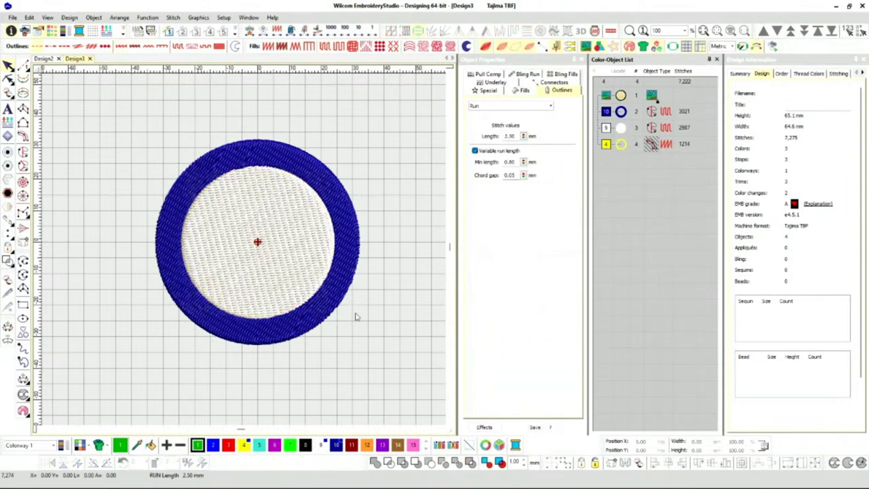
# - Examine the stitch overlap where the white centre meets the dark blue ring, with the realistic preview off and the background artwork hidden
pyautogui.scroll(3, 243, 248)
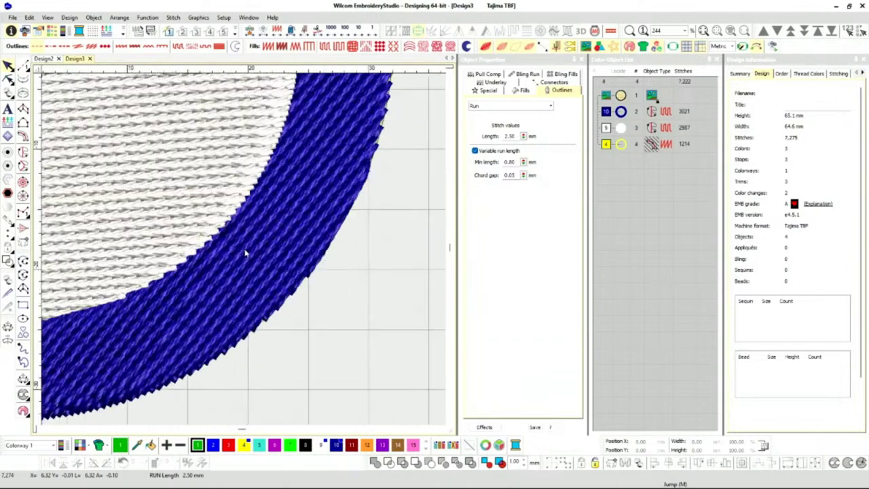
pyautogui.scroll(2, 246, 253)
pyautogui.press('t')
pyautogui.scroll(3, 246, 252)
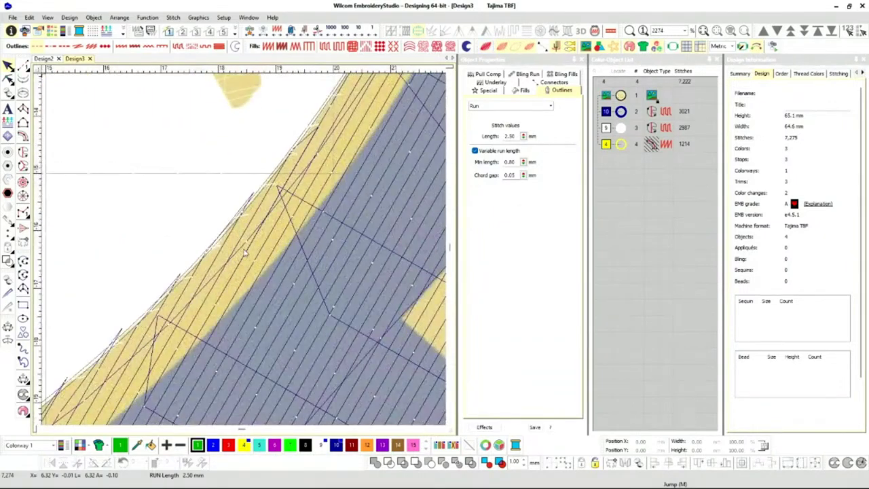
pyautogui.press('d')
pyautogui.scroll(2, 248, 240)
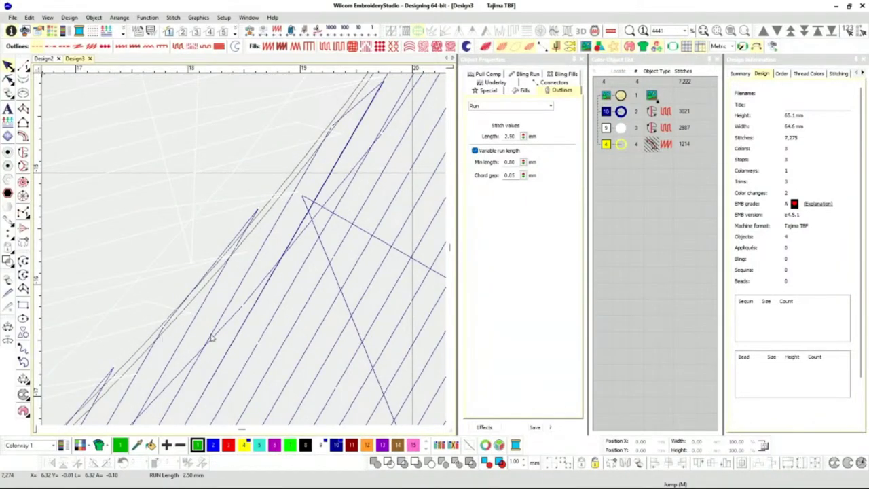
pyautogui.scroll(-10, 238, 290)
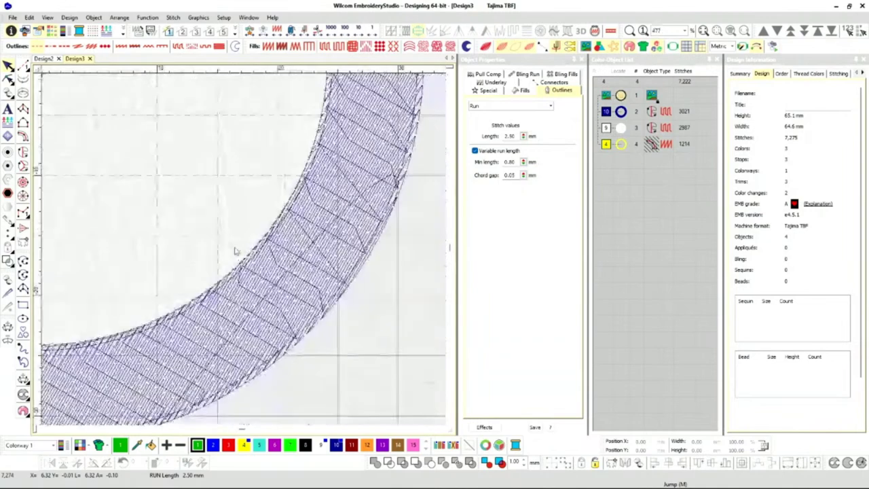
pyautogui.scroll(-3, 258, 256)
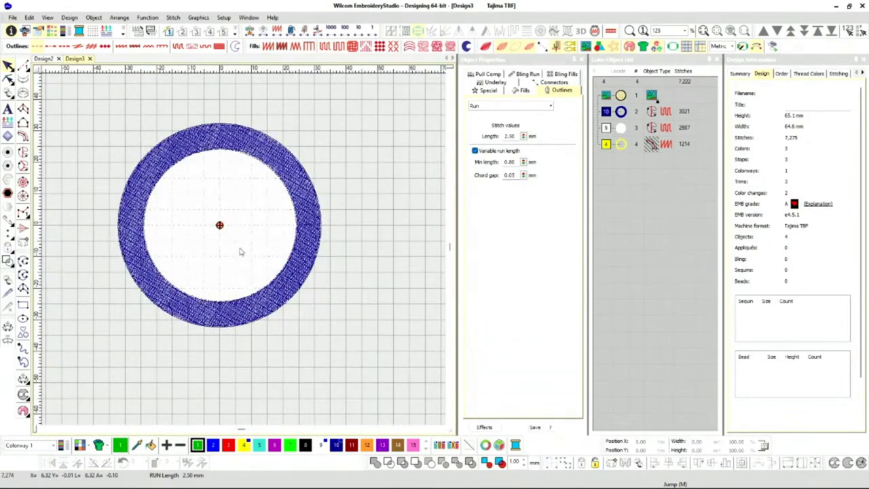
pyautogui.press('t')
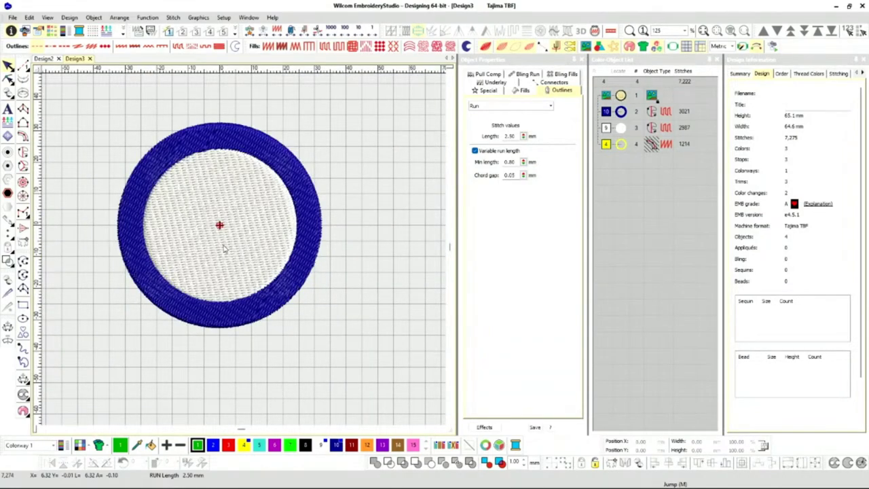
# - Unhide the yellow satin border and change it to a Run outline in red, colour 3
pyautogui.click(608, 145)
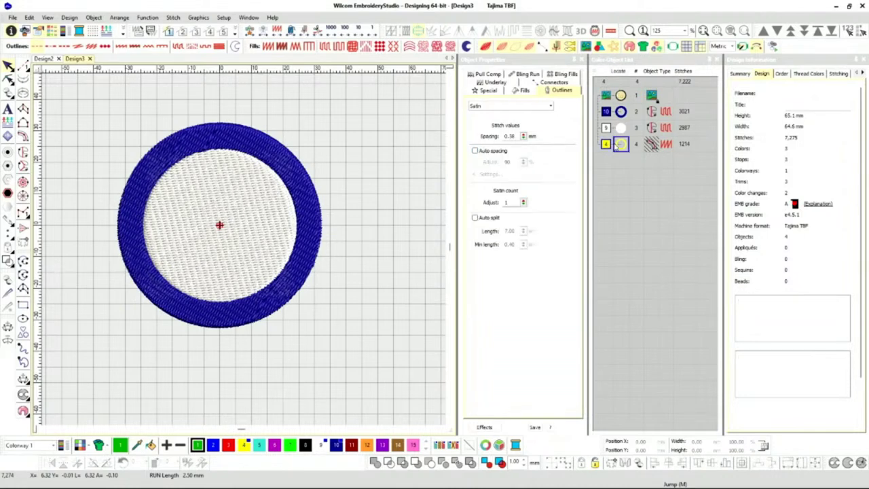
pyautogui.click(39, 47)
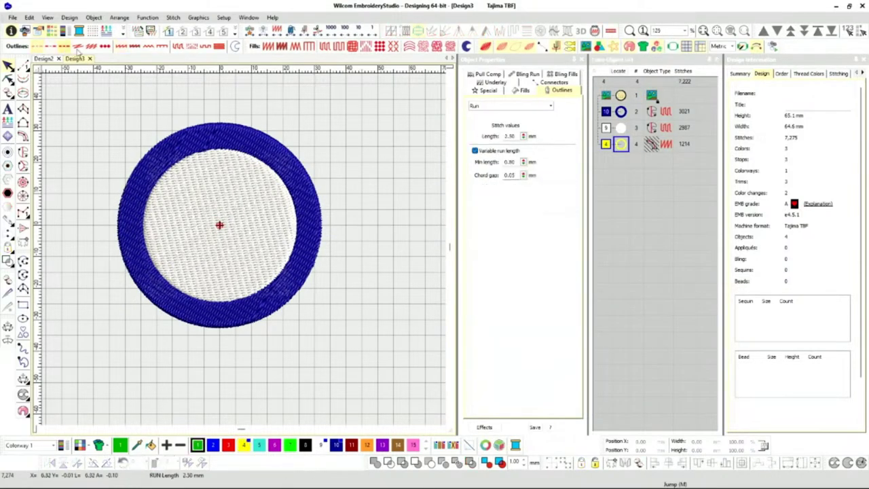
pyautogui.rightClick(618, 148)
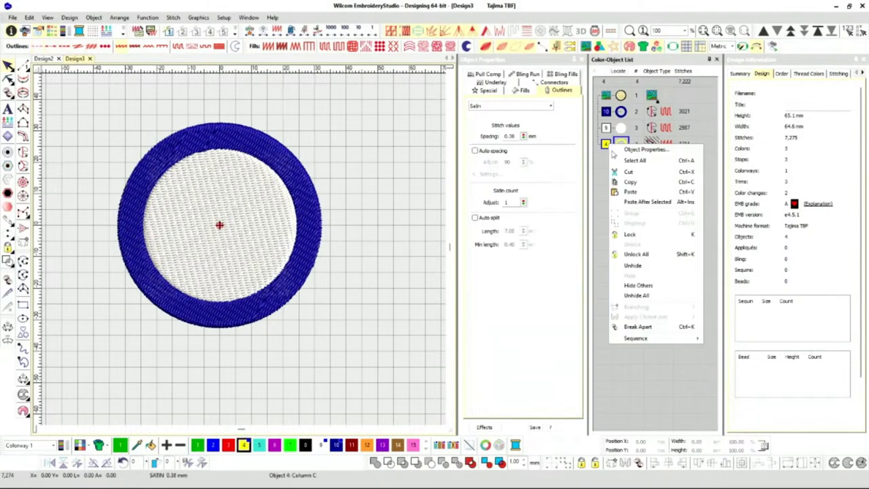
pyautogui.click(644, 297)
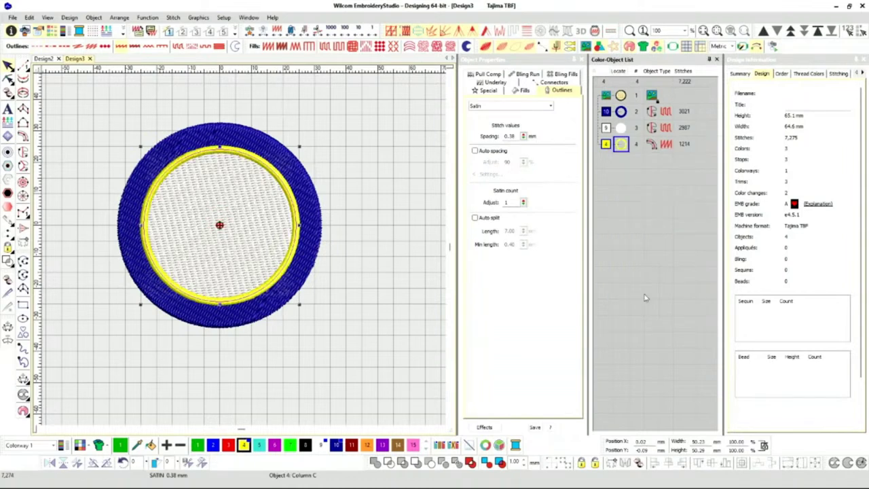
pyautogui.click(39, 48)
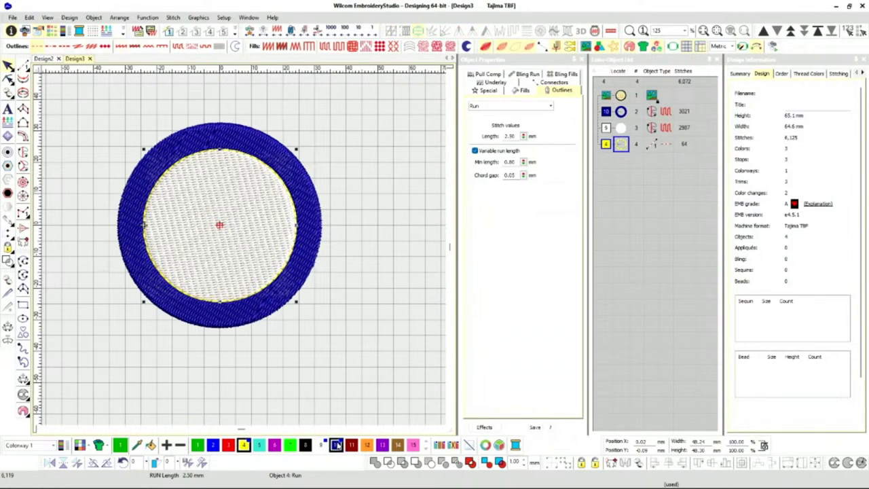
pyautogui.click(228, 445)
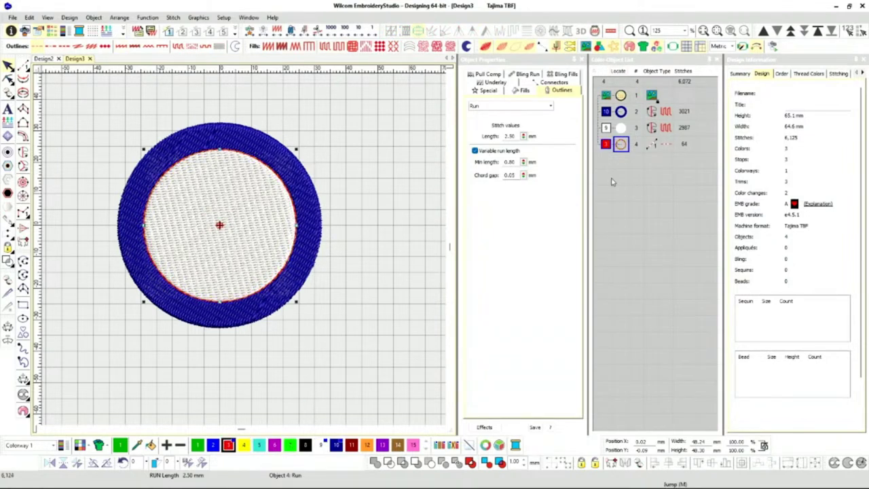
# - Select the dark blue Tatami ring
pyautogui.click(621, 113)
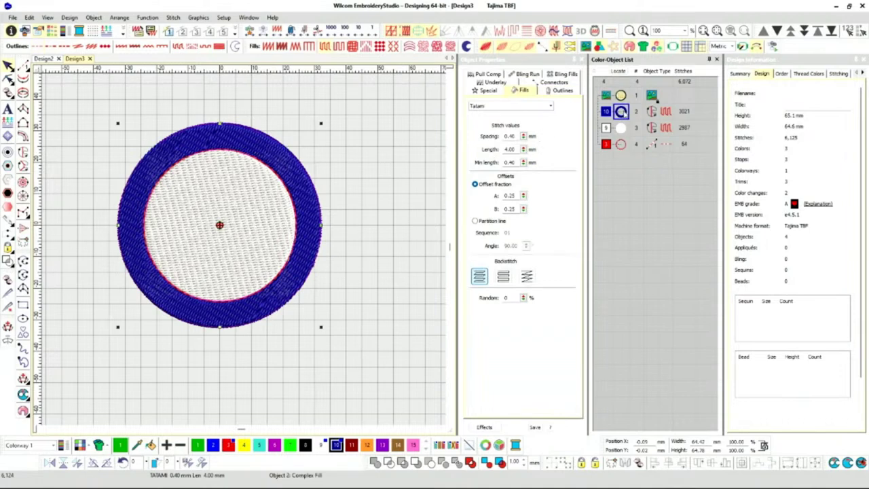
# - Duplicate the blue ring and turn the copy into red Run outlines along its inner and outer edges
pyautogui.hotkey('ctrl', 'd')
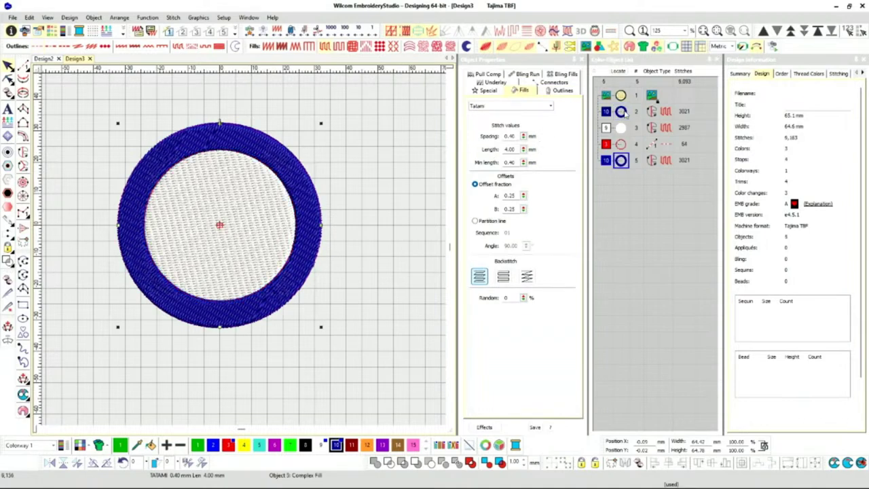
pyautogui.click(36, 47)
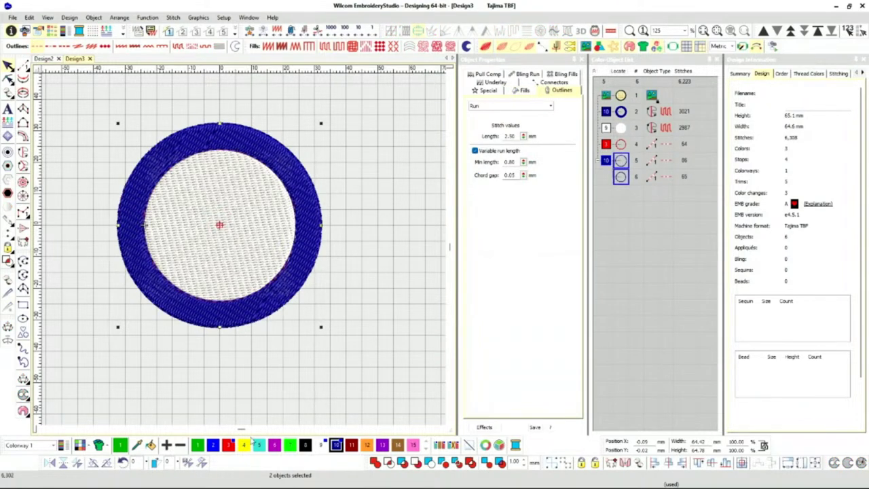
pyautogui.click(228, 445)
pyautogui.scroll(5, 243, 250)
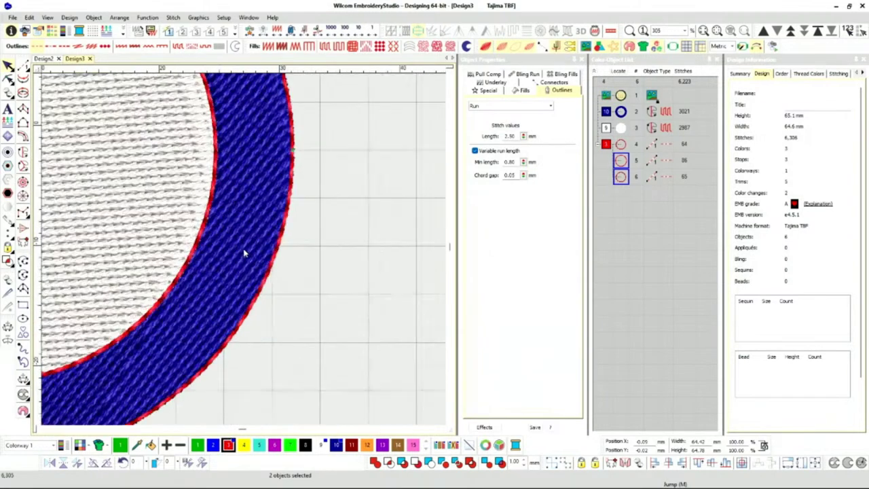
pyautogui.scroll(3, 245, 252)
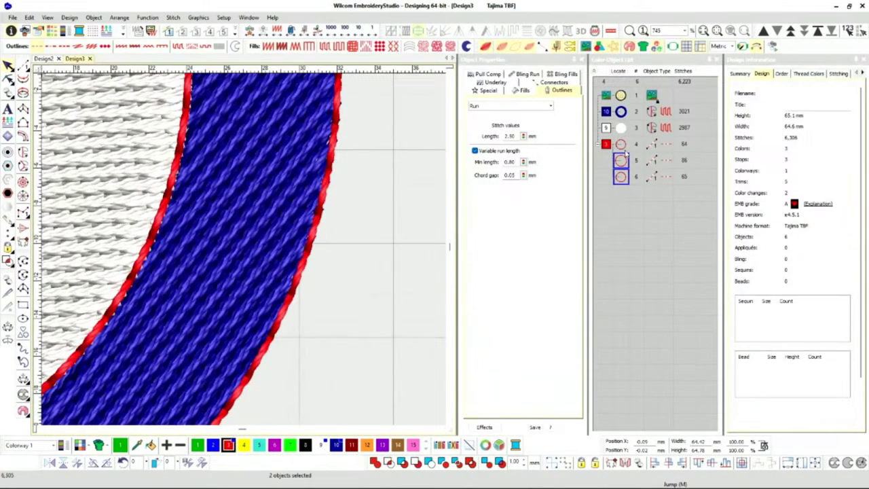
# - Delete the older red Run circle, object 4, that duplicates the ring's new inner outline
pyautogui.click(620, 145)
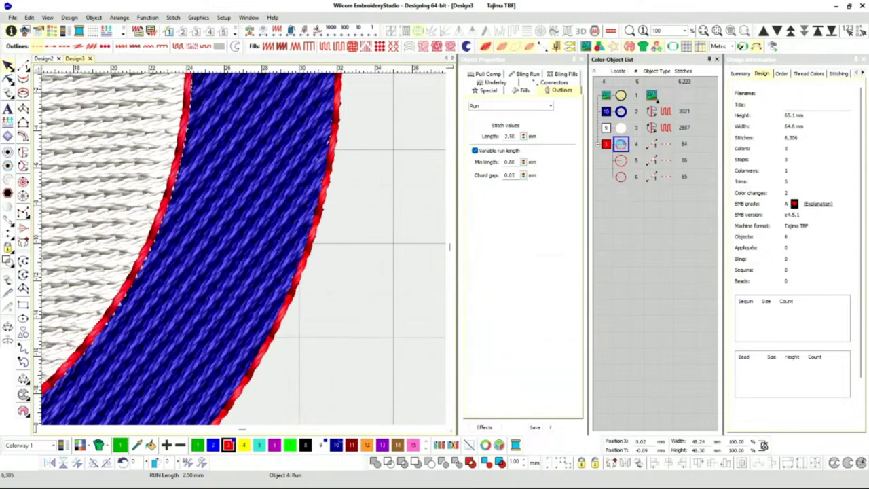
pyautogui.press('Delete')
pyautogui.scroll(-3, 243, 253)
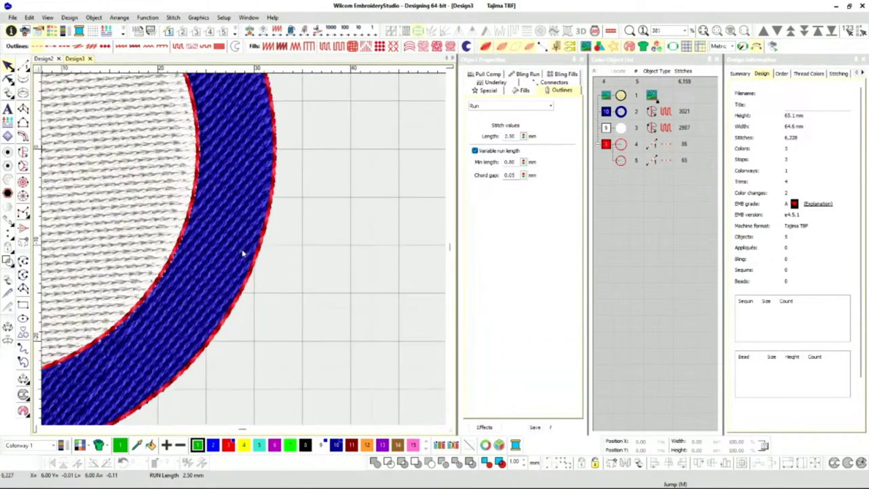
pyautogui.scroll(-2, 244, 253)
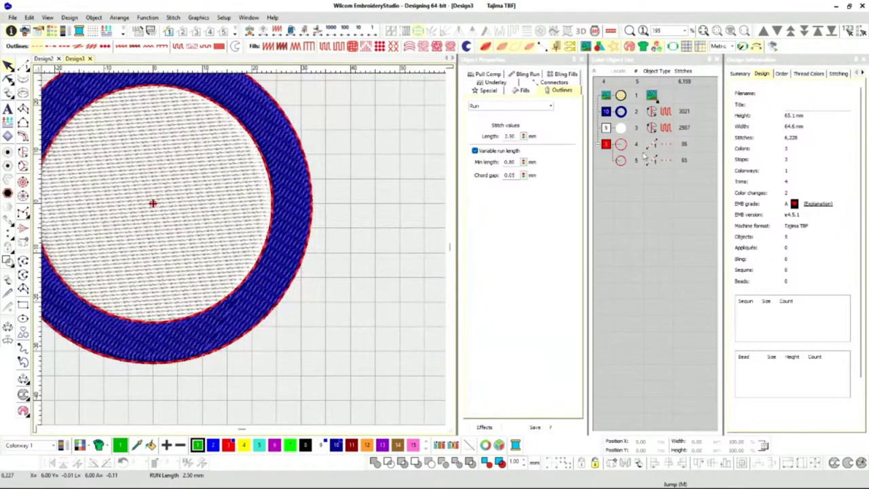
# - Resequence the objects so the white circle stitches before the blue ring and the inner red outline before the outer one
pyautogui.click(620, 158)
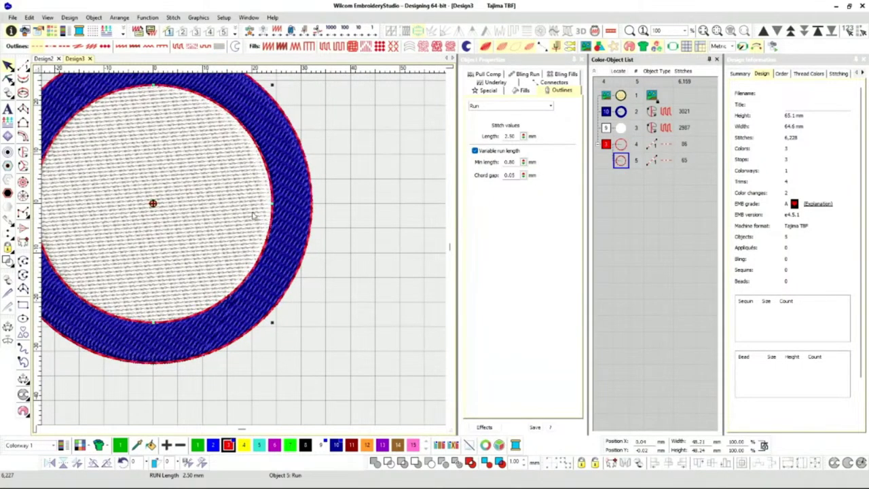
pyautogui.scroll(-1, 253, 215)
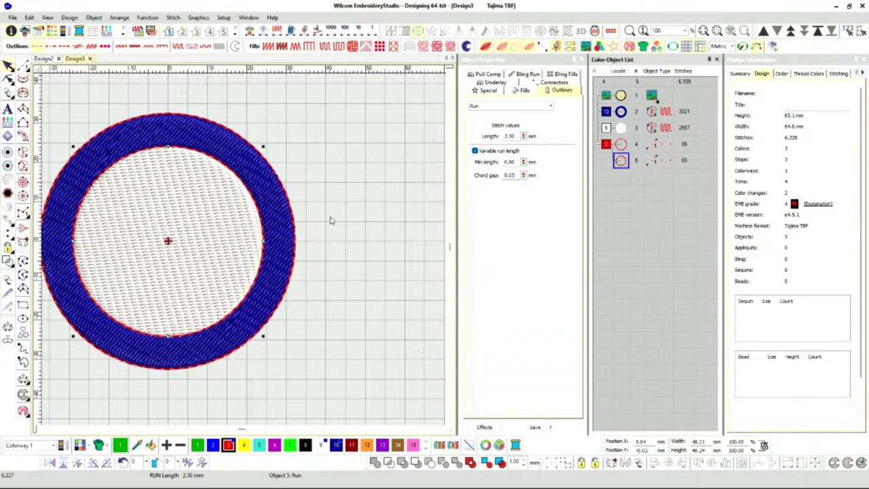
pyautogui.moveTo(623, 129); pyautogui.dragTo(623, 110)
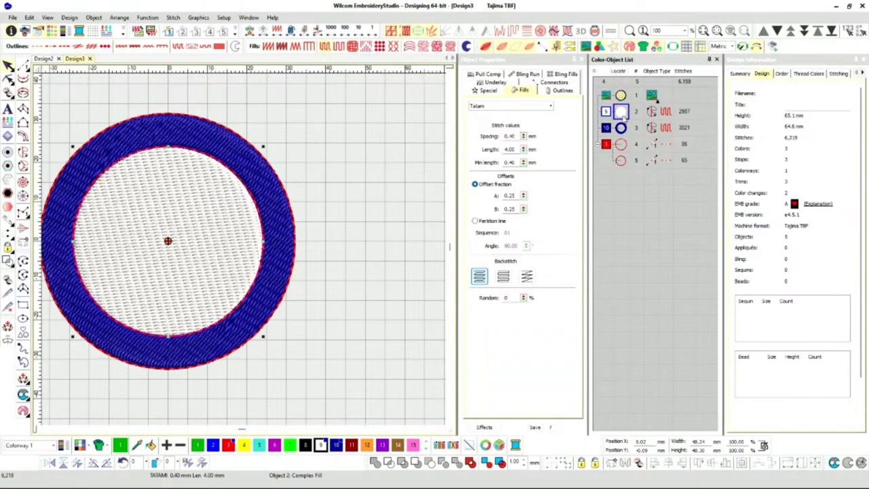
pyautogui.click(621, 128)
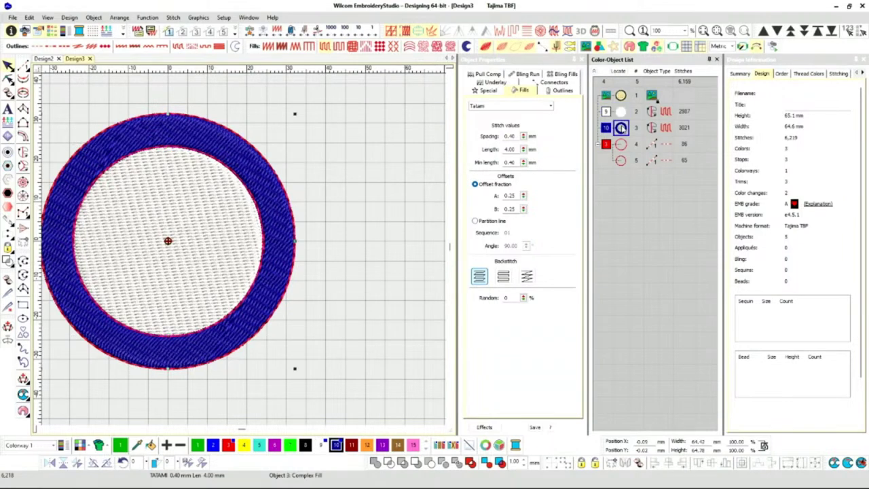
pyautogui.click(619, 161)
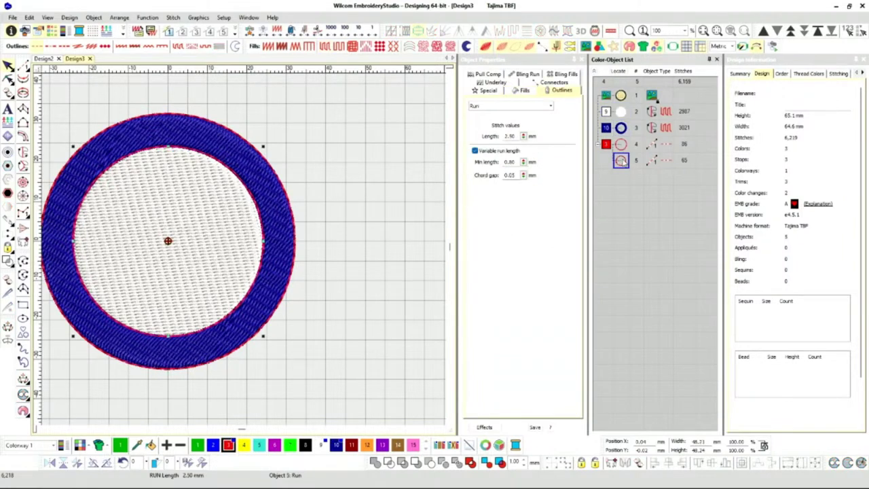
pyautogui.moveTo(626, 162); pyautogui.dragTo(627, 140)
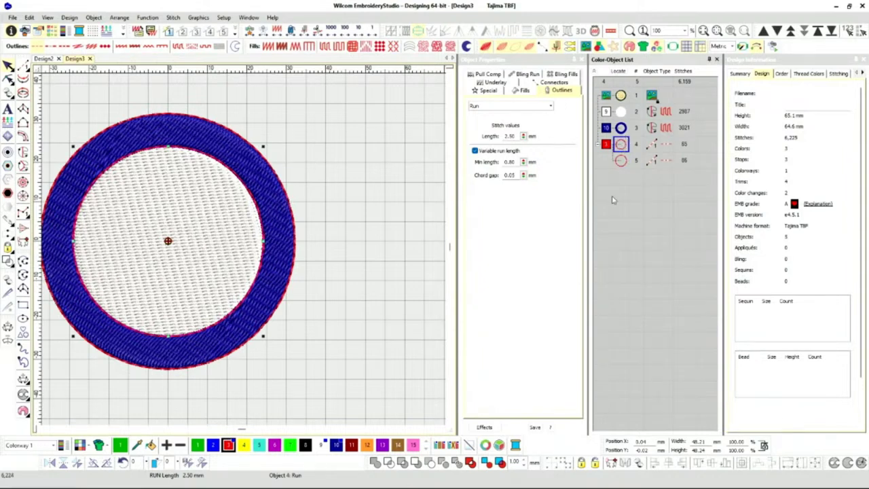
# - Examine the outer red outline and the blue ring's edges up close and in the full design
pyautogui.click(620, 161)
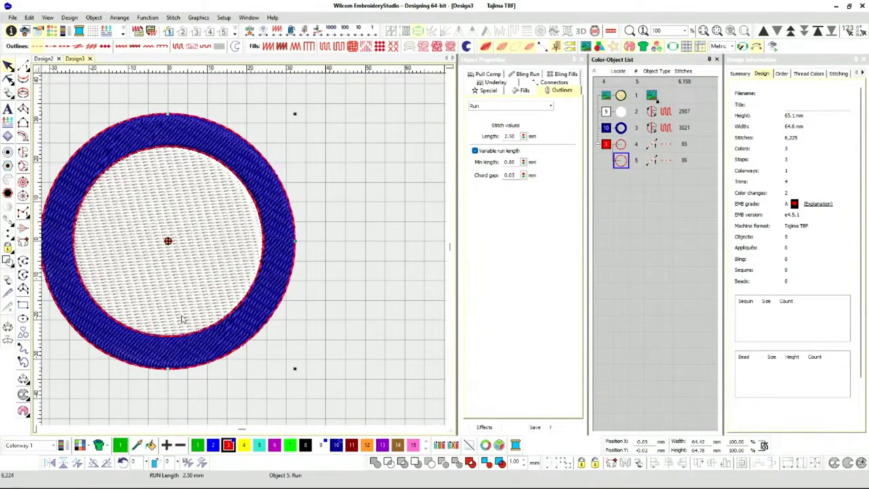
pyautogui.scroll(2, 222, 352)
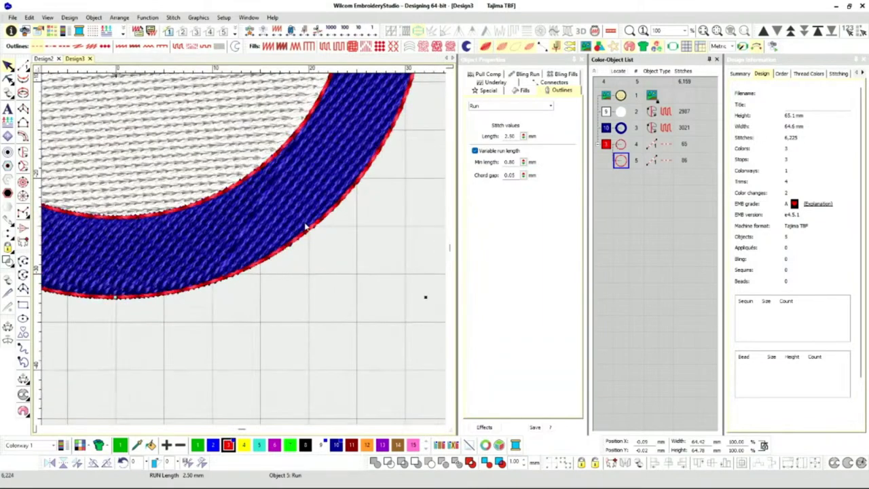
pyautogui.scroll(-1, 125, 270)
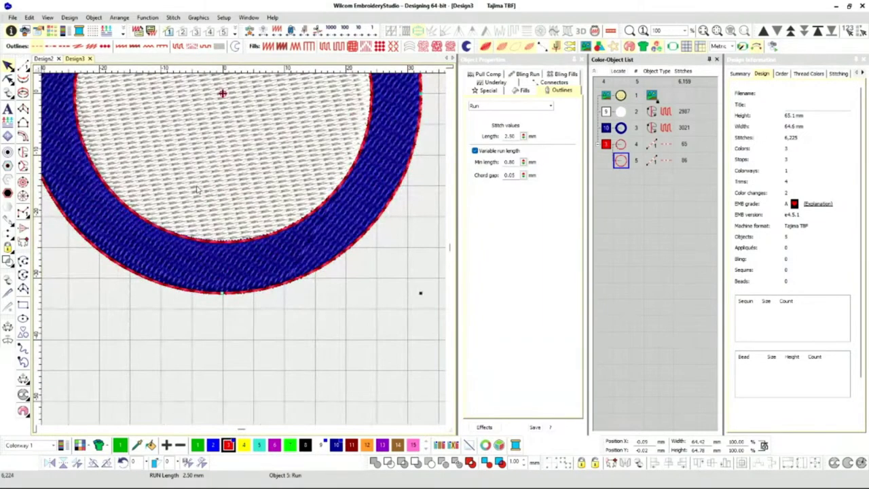
pyautogui.scroll(-1, 262, 203)
pyautogui.scroll(-1, 253, 136)
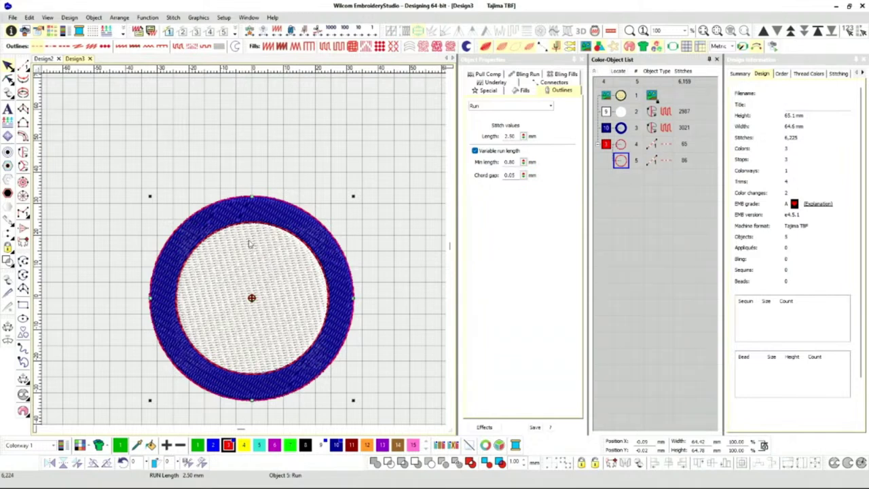
pyautogui.click(306, 226)
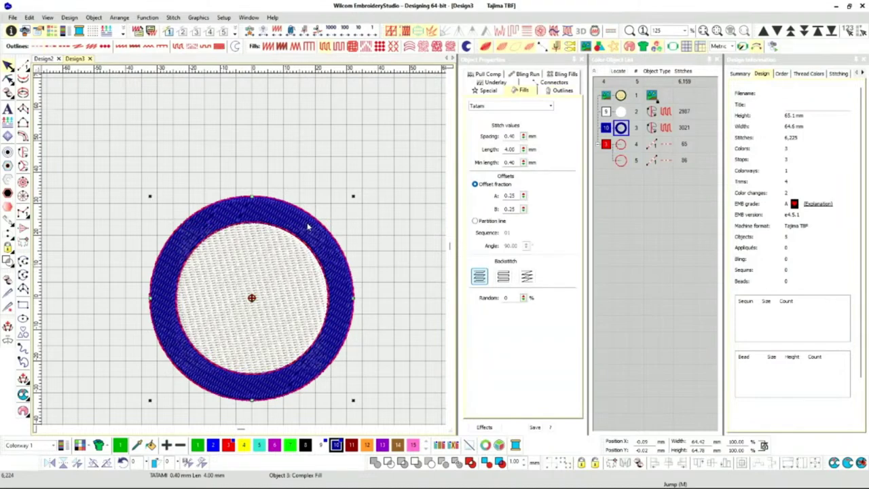
pyautogui.scroll(2, 245, 252)
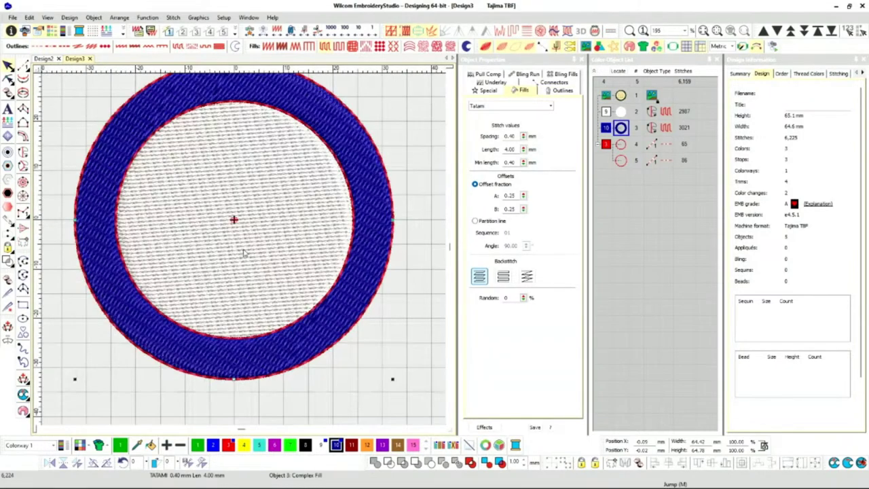
pyautogui.scroll(-1, 238, 248)
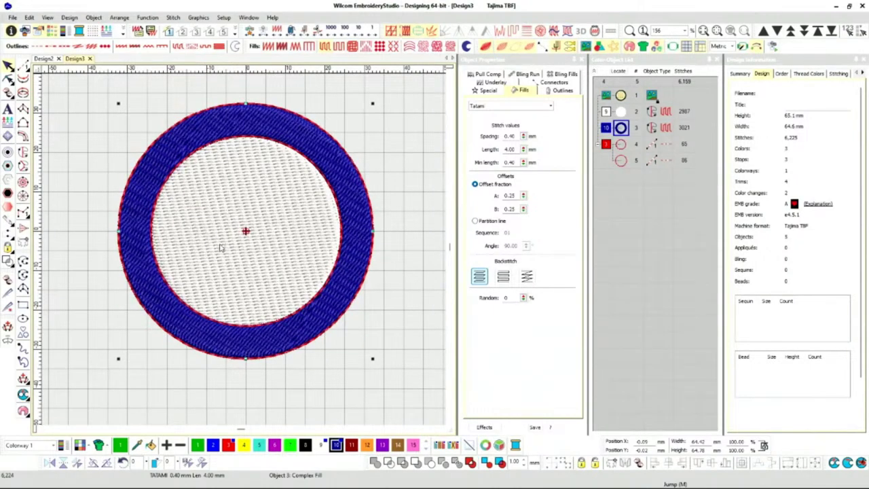
pyautogui.click(627, 161)
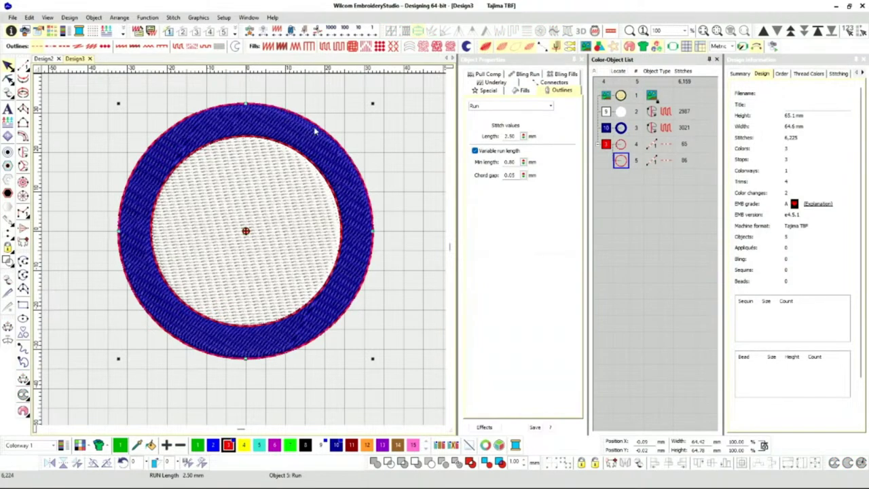
pyautogui.click(412, 203)
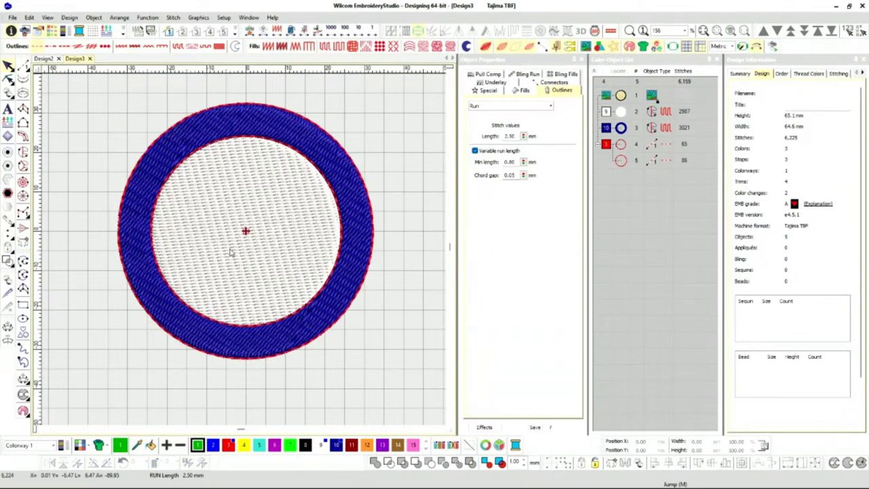
pyautogui.scroll(1, 237, 248)
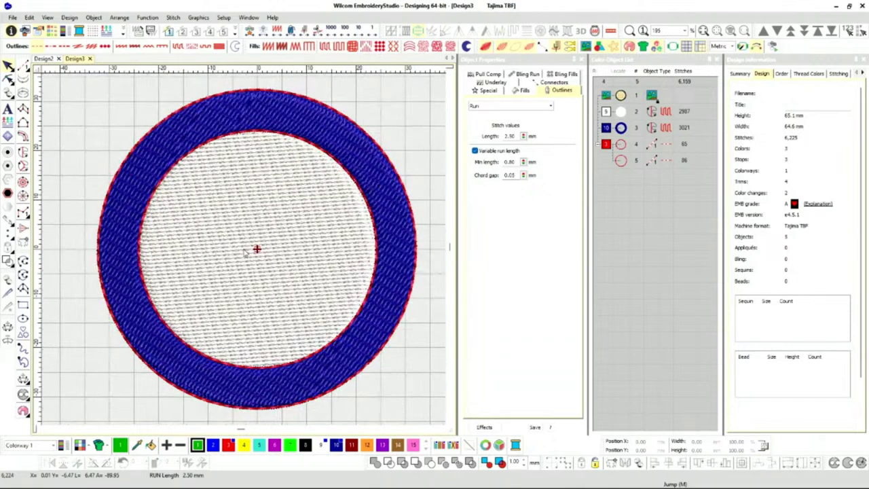
pyautogui.scroll(-1, 246, 253)
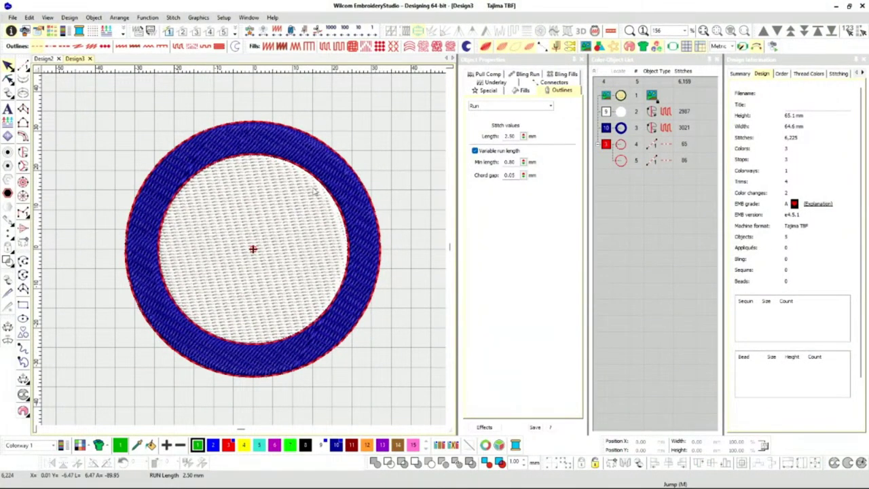
# - Try reshaping the blue ring by moving the top and bottom points of its outer edge outward and inward
pyautogui.click(325, 164)
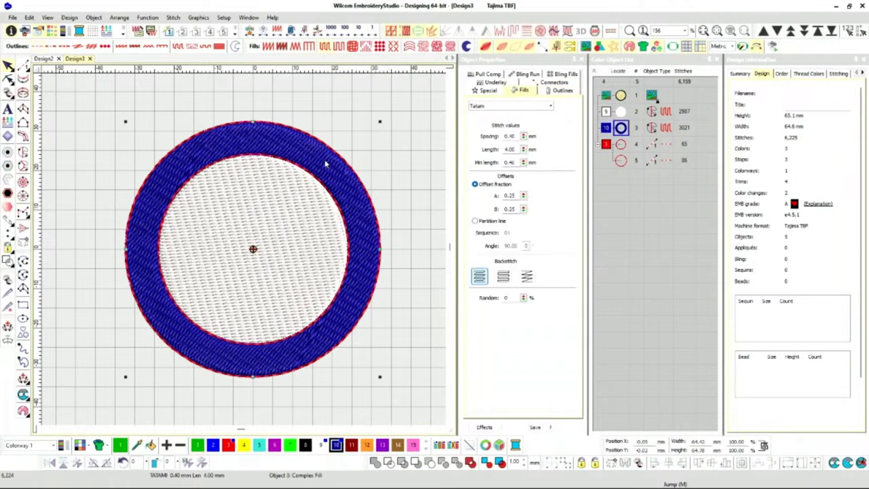
pyautogui.press('h')
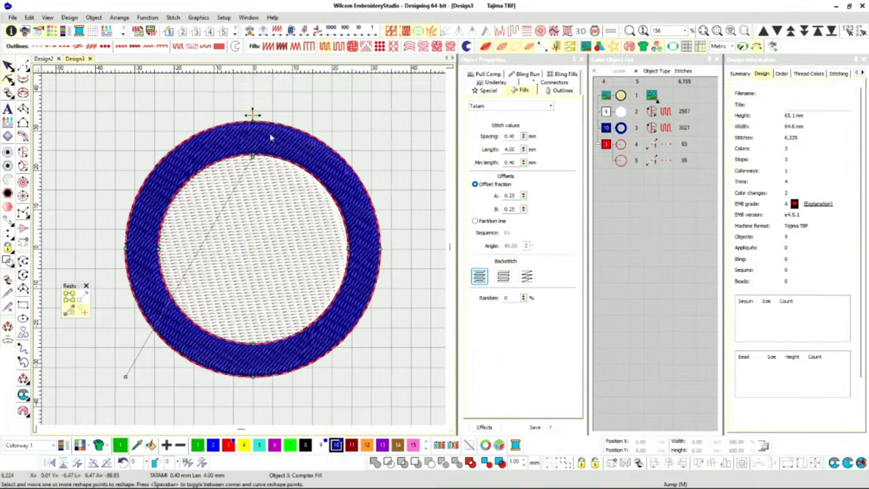
pyautogui.moveTo(252, 115); pyautogui.dragTo(255, 110)
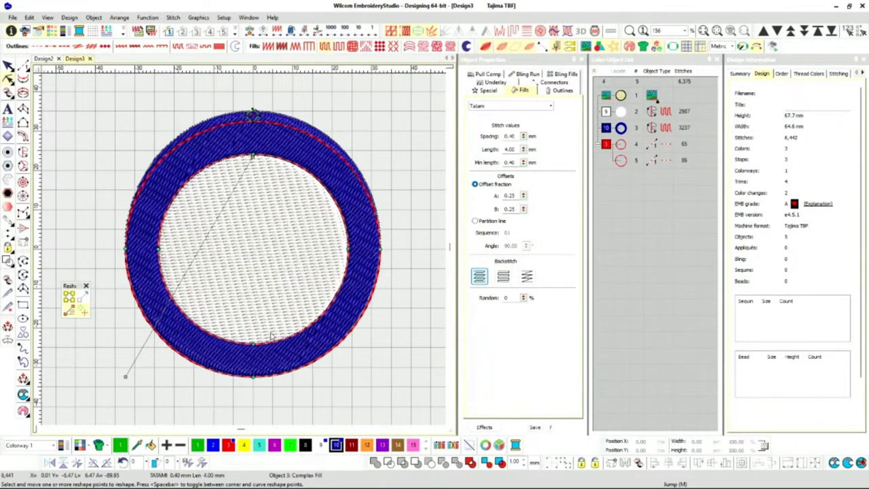
pyautogui.moveTo(253, 376); pyautogui.dragTo(252, 387)
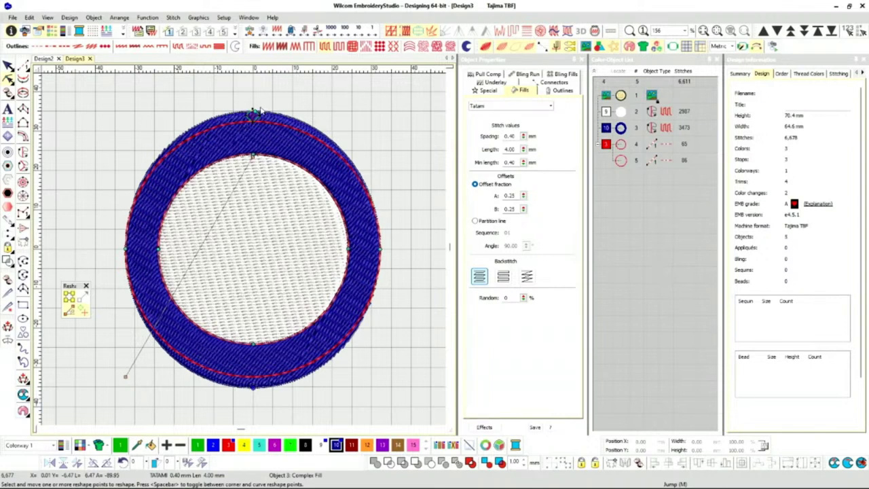
pyautogui.moveTo(255, 110); pyautogui.dragTo(254, 123)
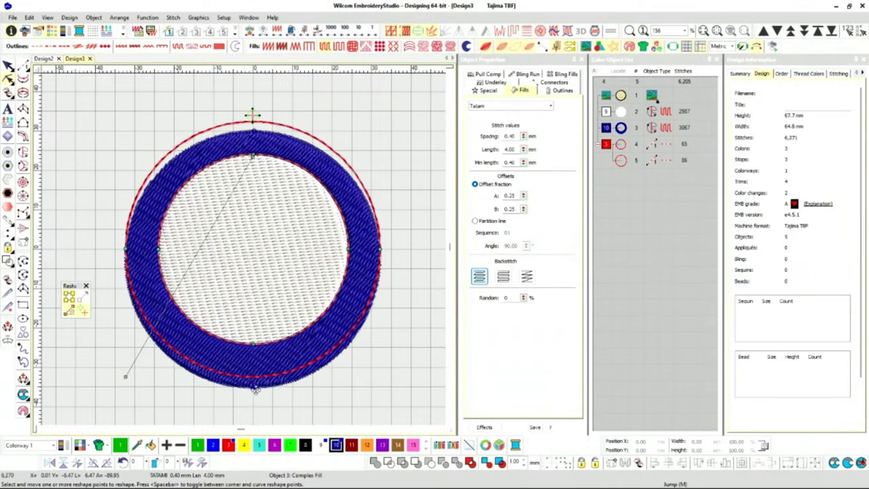
pyautogui.moveTo(253, 386); pyautogui.dragTo(252, 372)
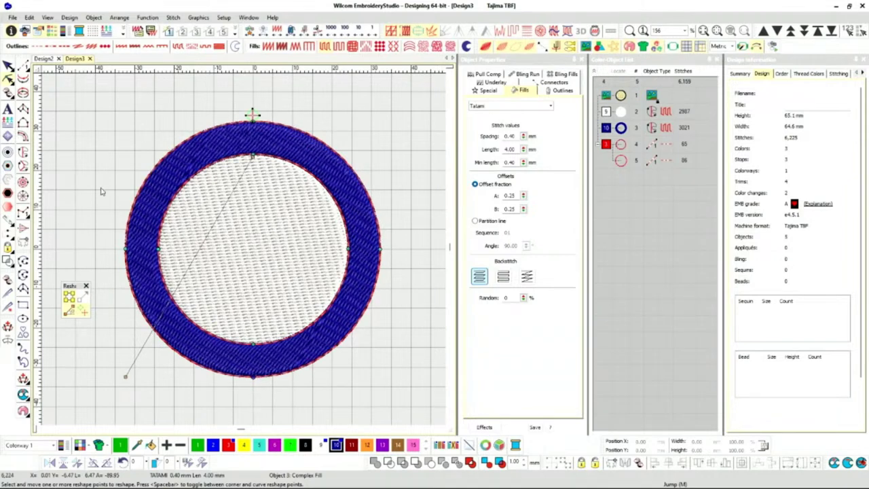
pyautogui.click(8, 65)
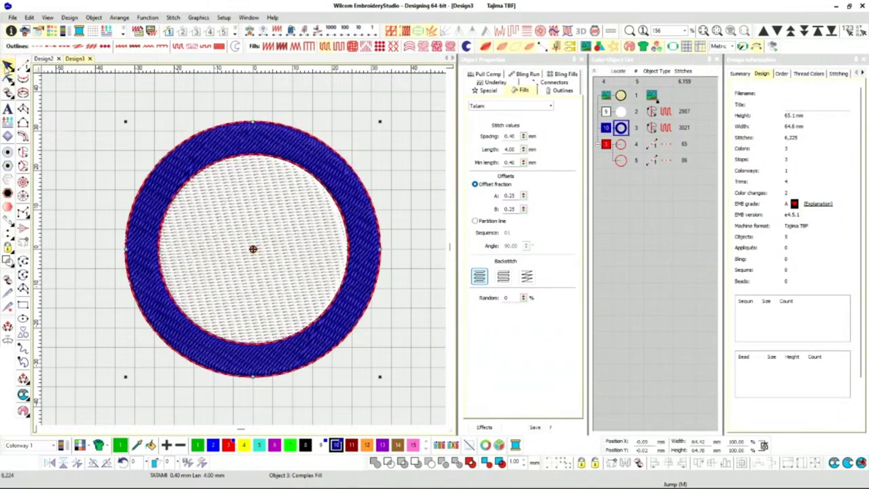
pyautogui.click(63, 114)
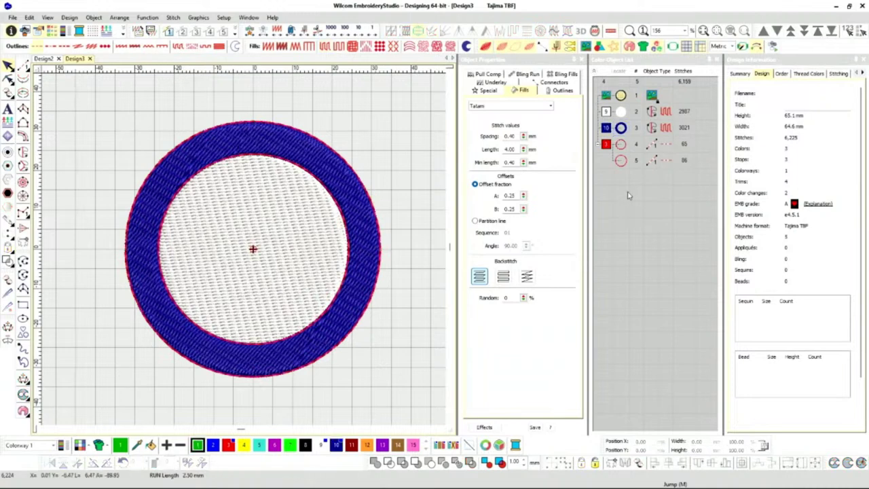
# - Recolour both red outlines to yellow, color 4, and convert them from Run to Satin stitch
pyautogui.click(607, 144)
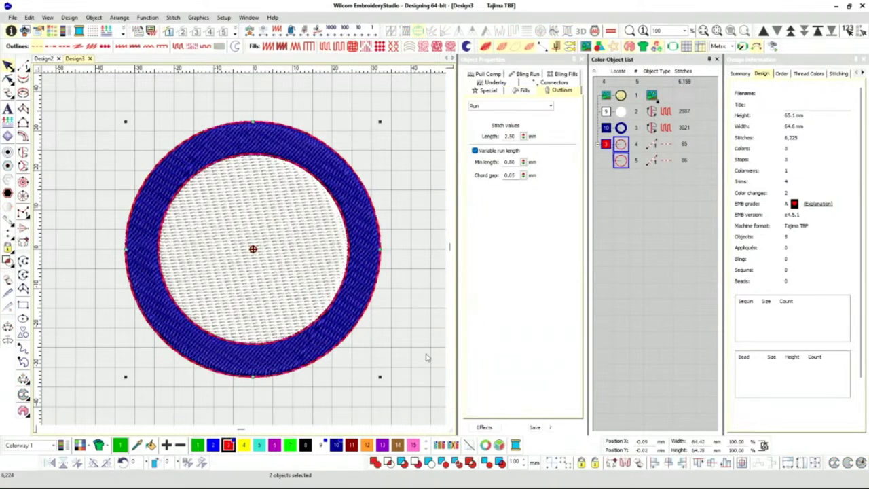
pyautogui.click(242, 444)
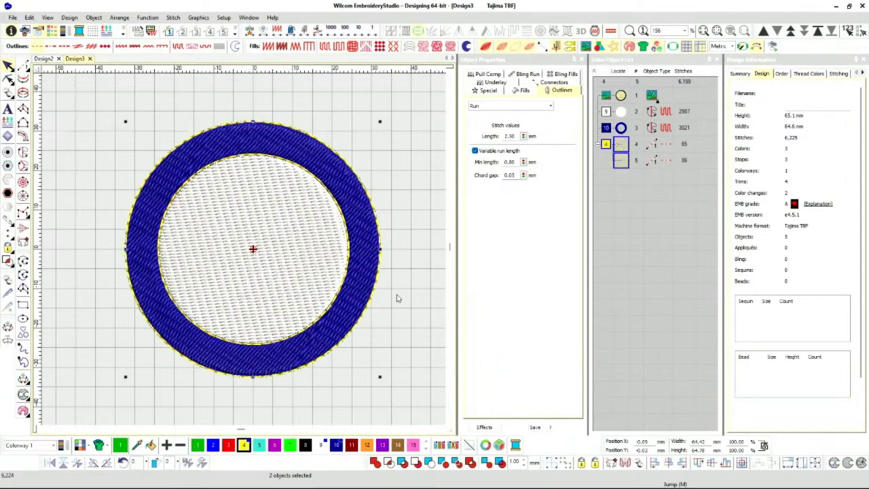
pyautogui.click(119, 46)
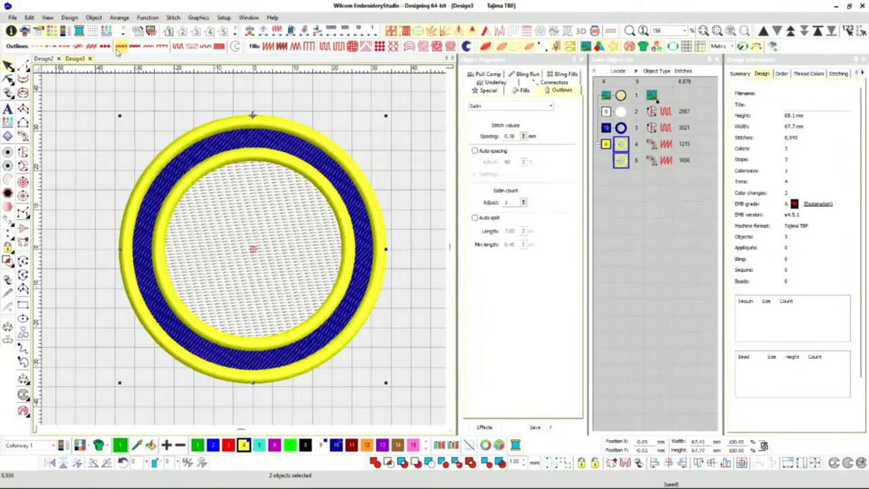
# - Set the column width of both yellow satin borders to 2 mm
pyautogui.click(489, 93)
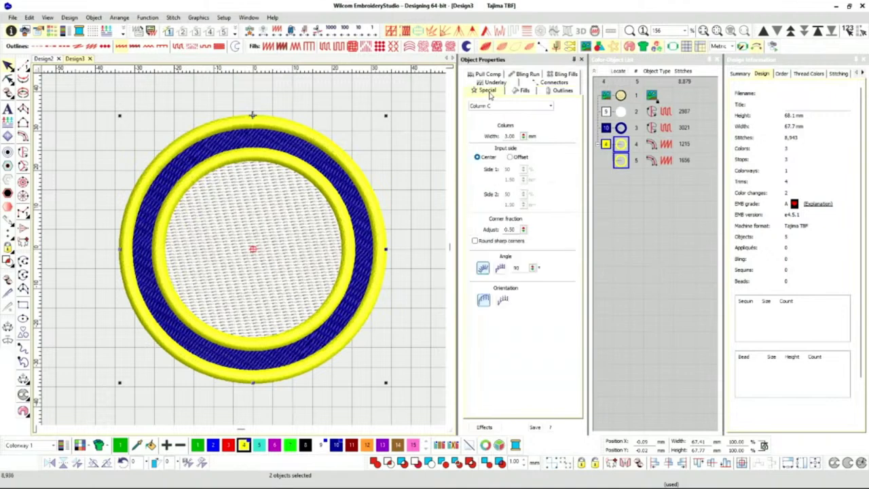
pyautogui.moveTo(516, 136); pyautogui.dragTo(502, 137)
pyautogui.write('2')
pyautogui.press('Return')
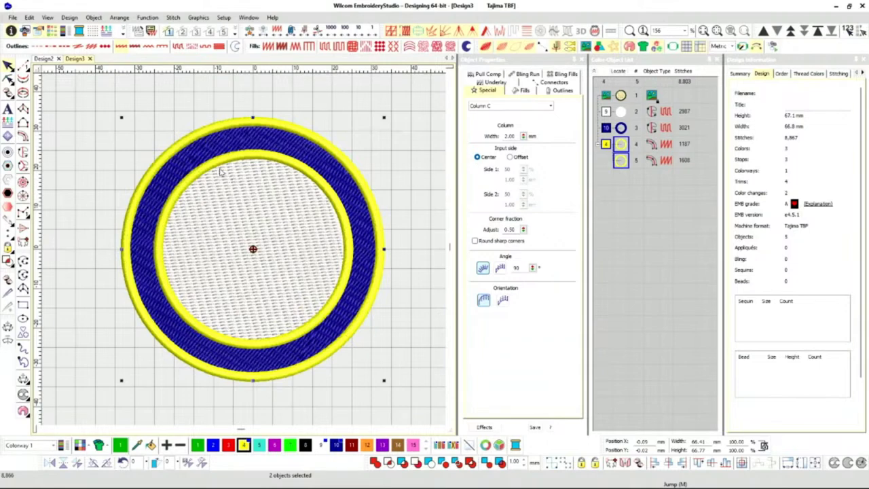
# - Try offsetting both yellow satin borders from their outlines with Side 1 at 100%, checking the stitches at the inner border
pyautogui.press('t')
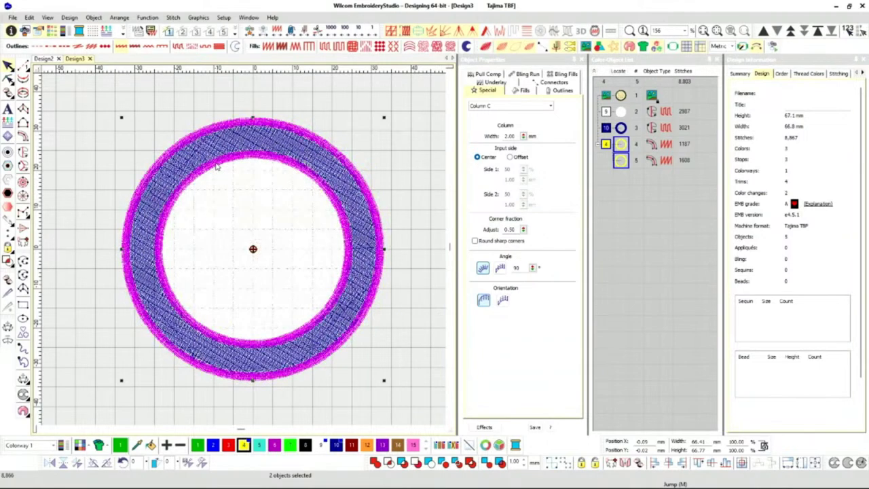
pyautogui.scroll(6, 221, 171)
pyautogui.scroll(2, 245, 254)
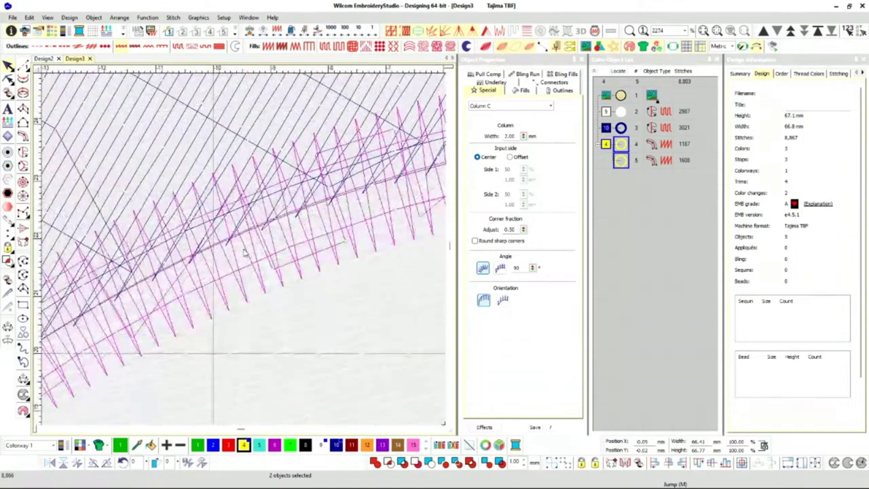
pyautogui.click(510, 157)
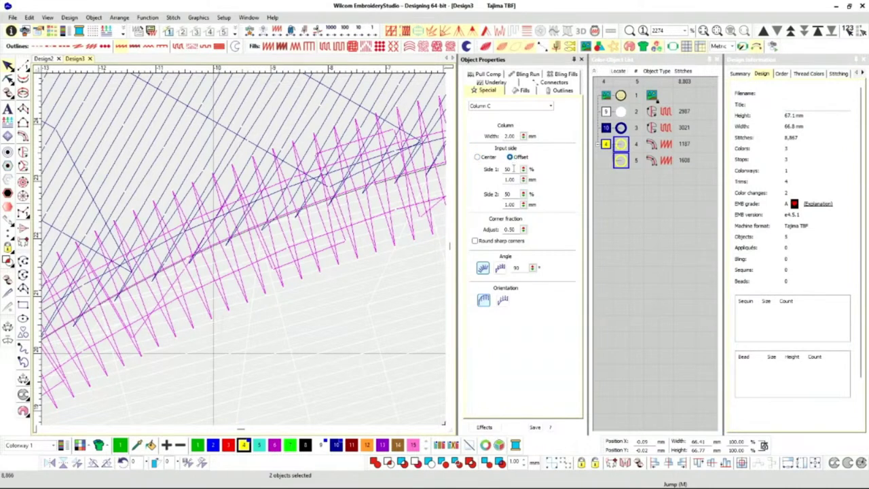
pyautogui.moveTo(514, 169); pyautogui.dragTo(504, 171)
pyautogui.write('100')
pyautogui.press('Return')
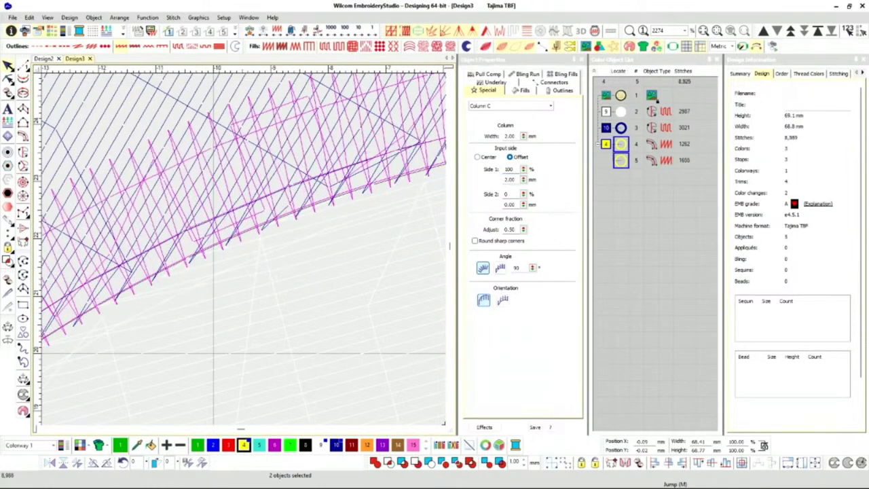
# - Try offsetting both yellow borders with Side 1 at 0% and restore the input side to Center
pyautogui.click(478, 157)
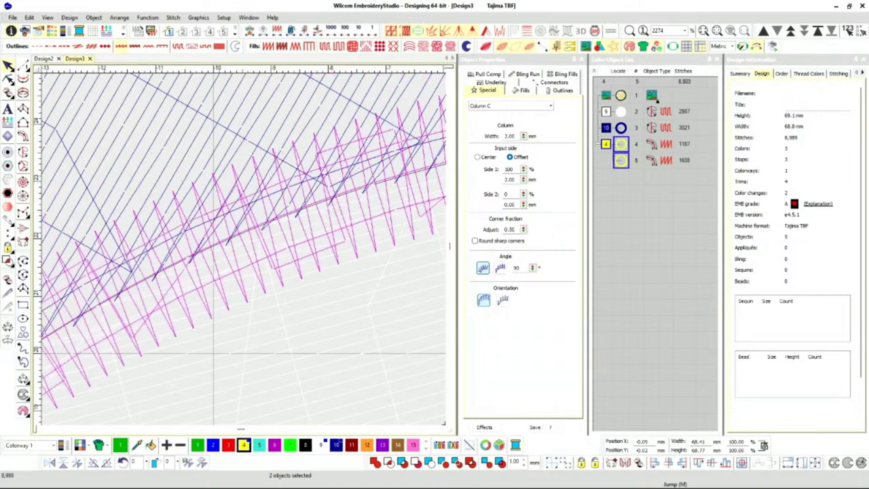
pyautogui.click(509, 158)
pyautogui.doubleClick(507, 170)
pyautogui.write('0')
pyautogui.press('Return')
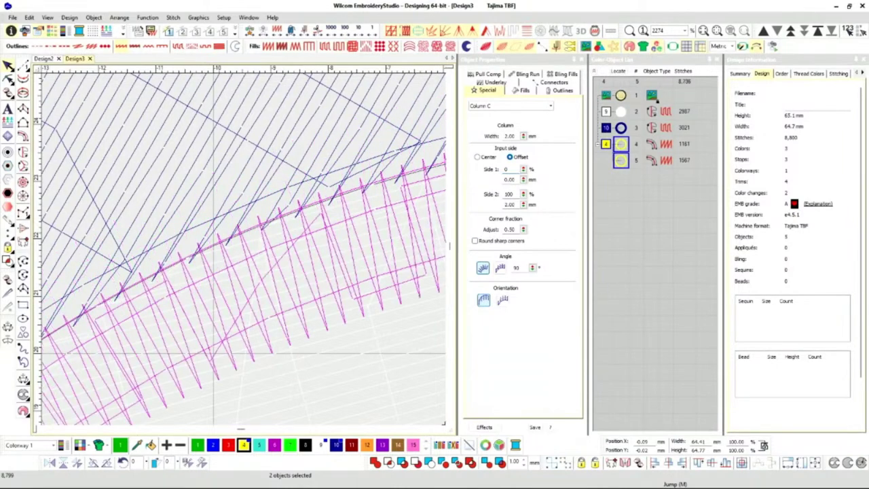
pyautogui.click(477, 157)
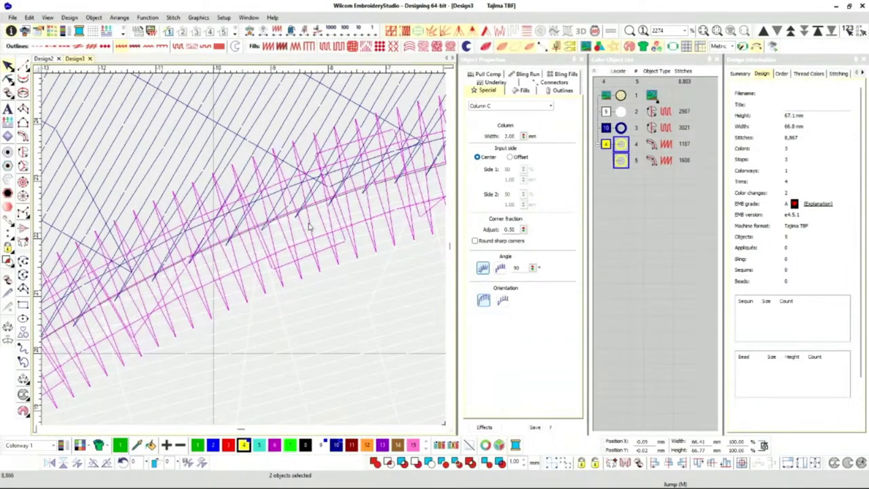
# - Examine the full badge and the underlay settings of the blue ring and the two yellow borders
pyautogui.scroll(-2, 261, 258)
pyautogui.scroll(-5, 262, 258)
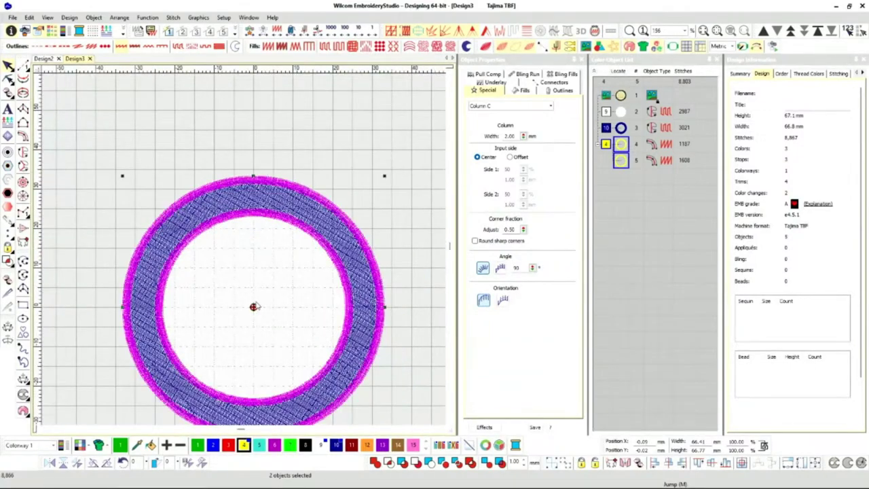
pyautogui.scroll(-1, 296, 258)
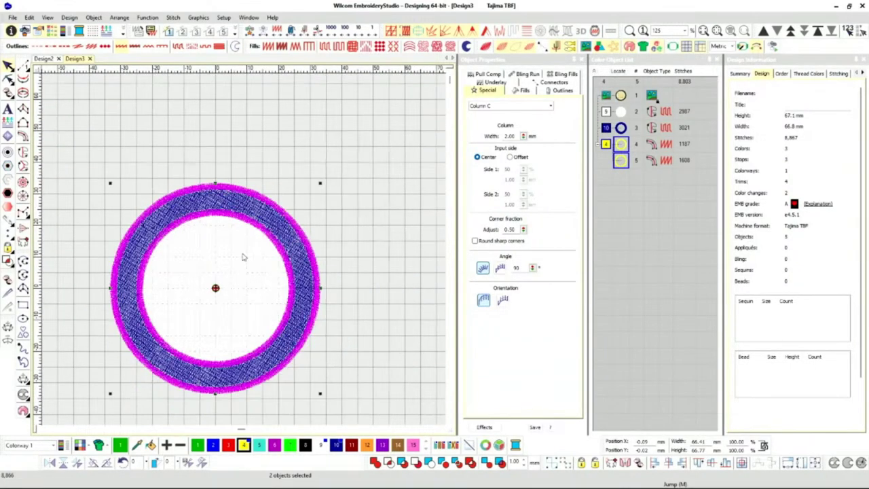
pyautogui.scroll(2, 243, 257)
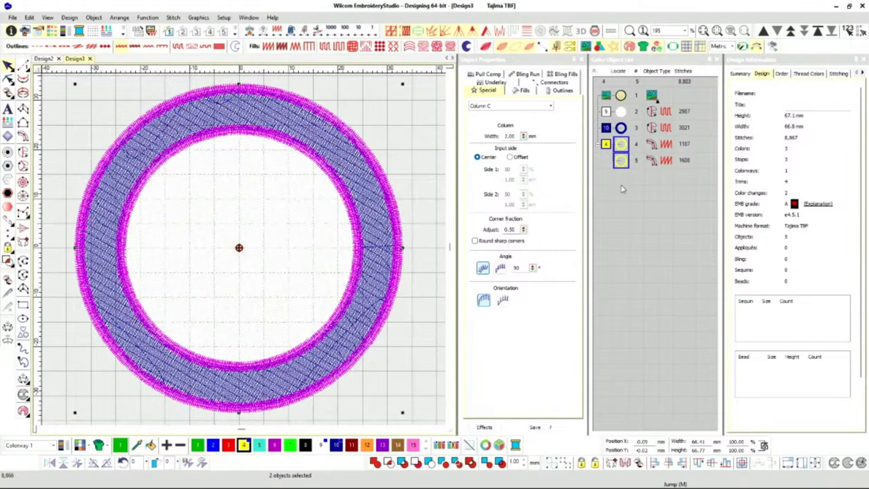
pyautogui.click(625, 129)
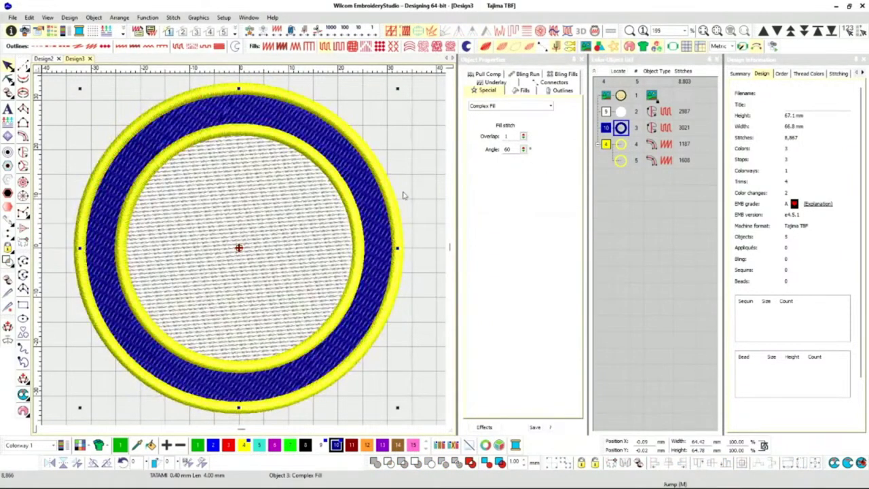
pyautogui.click(495, 83)
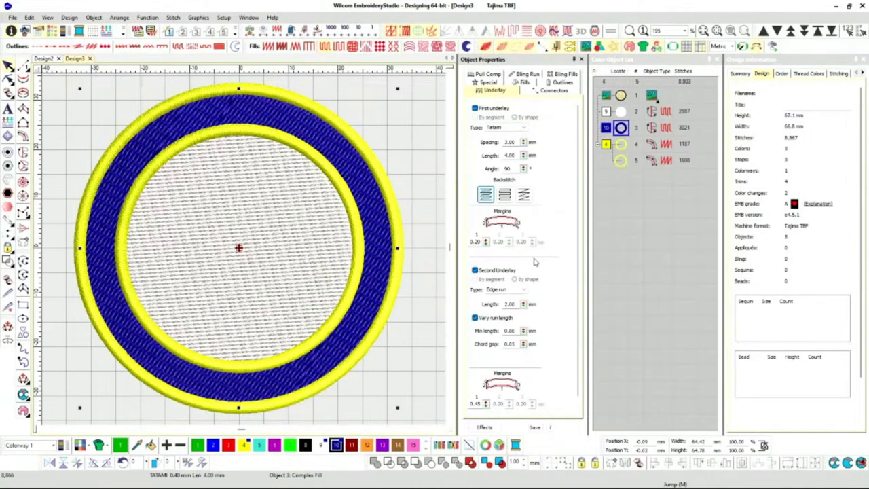
pyautogui.click(621, 145)
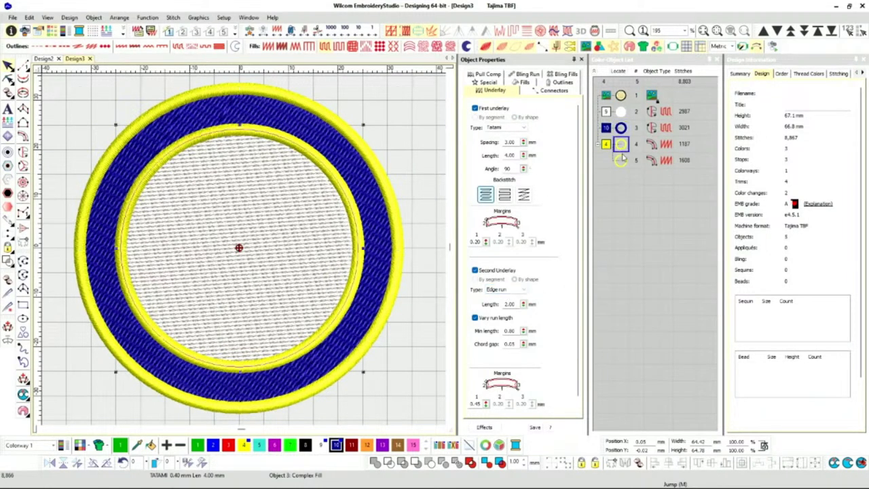
pyautogui.keyDown('shift'); pyautogui.click(621, 161); pyautogui.keyUp('shift')
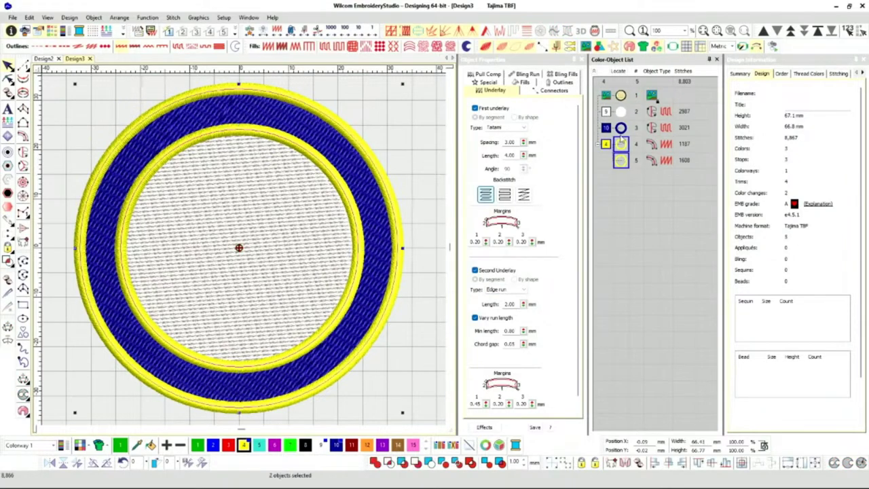
# - Reshape the blue ring's stitch angle line to a shallow slope descending from beyond its left side to its lower right
pyautogui.click(621, 128)
pyautogui.press('h')
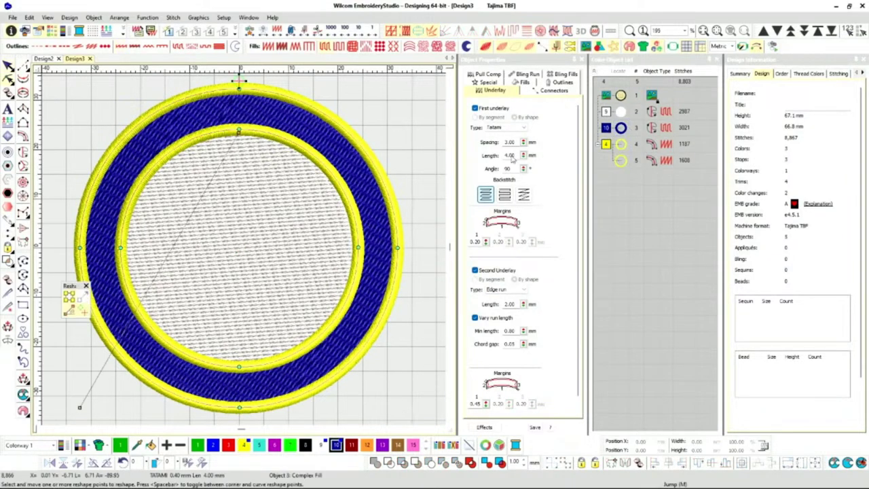
pyautogui.scroll(-3, 175, 149)
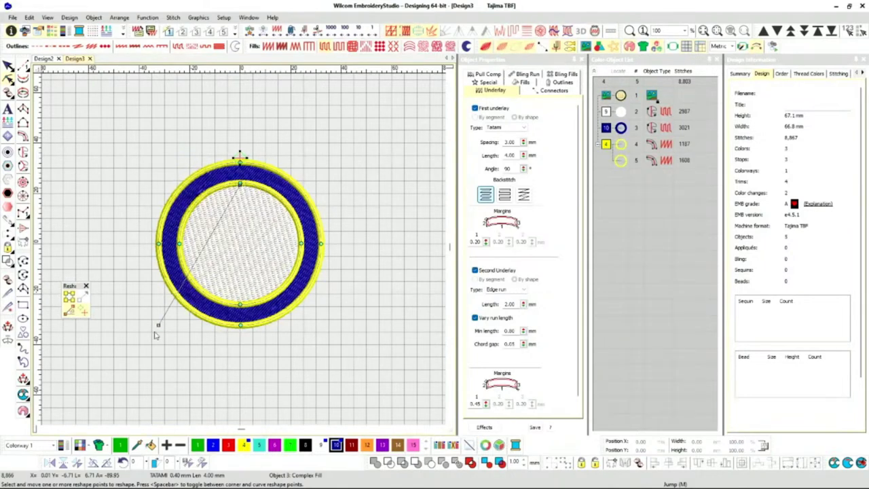
pyautogui.moveTo(159, 324); pyautogui.dragTo(337, 343)
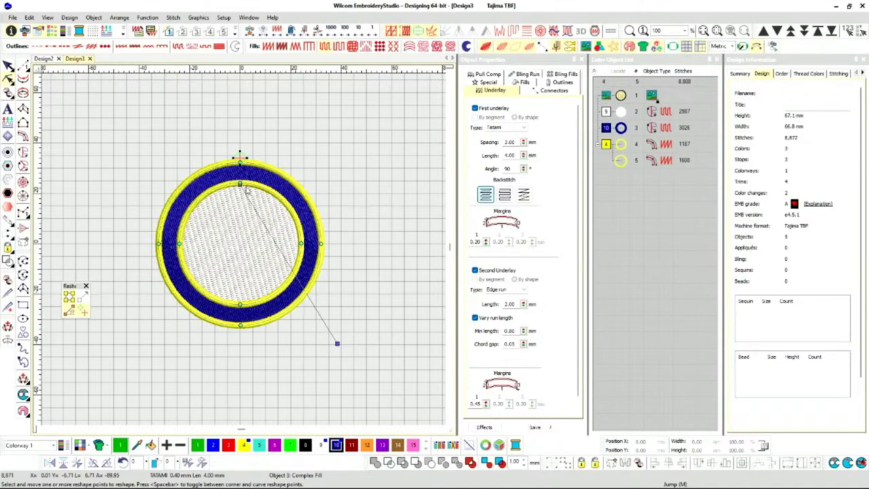
pyautogui.moveTo(240, 184); pyautogui.dragTo(104, 261)
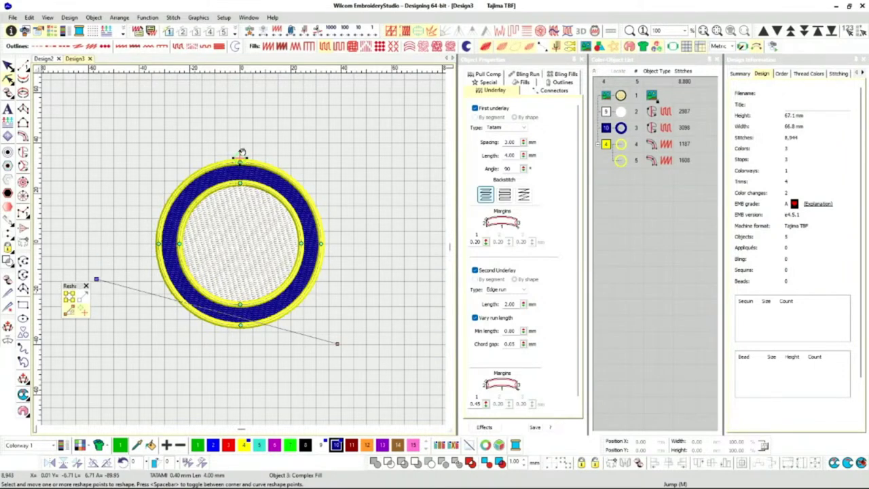
# - Move the blue ring's stitch start point to its lower left and its end point to its upper right
pyautogui.moveTo(243, 344)
pyautogui.mouseDown()
pyautogui.moveTo(193, 346)
pyautogui.moveTo(204, 349)
pyautogui.mouseUp()
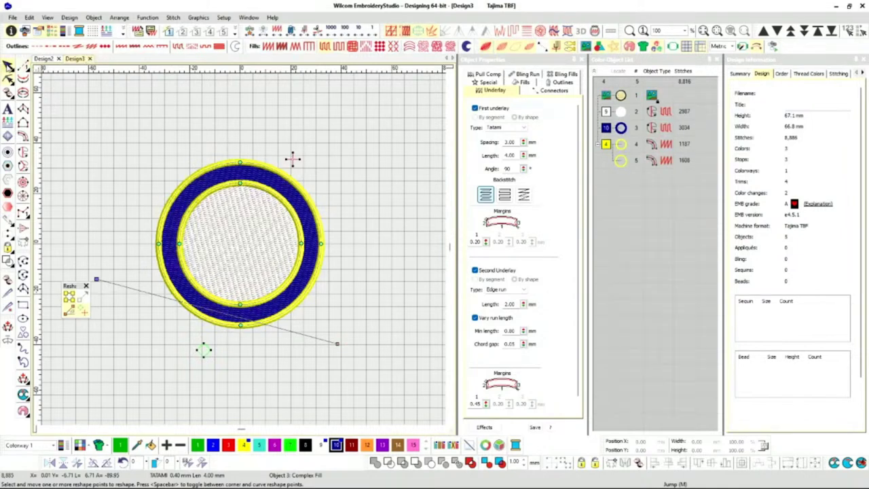
pyautogui.press('Escape')
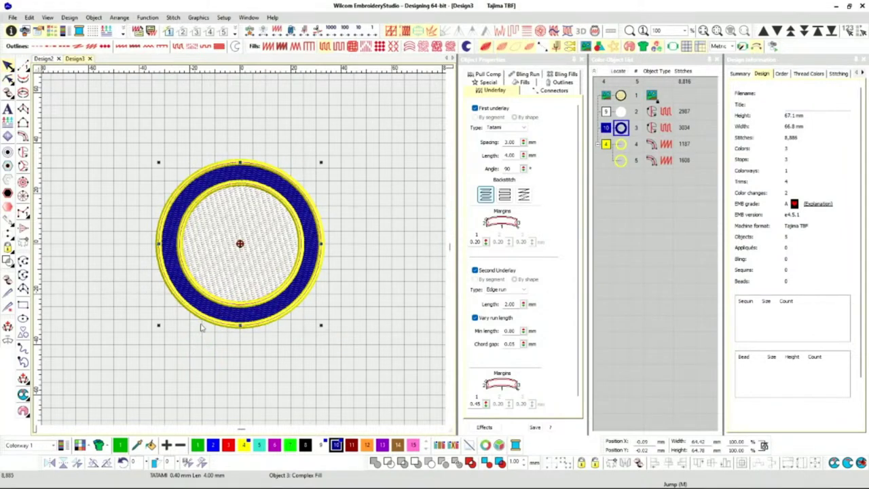
pyautogui.click(399, 284)
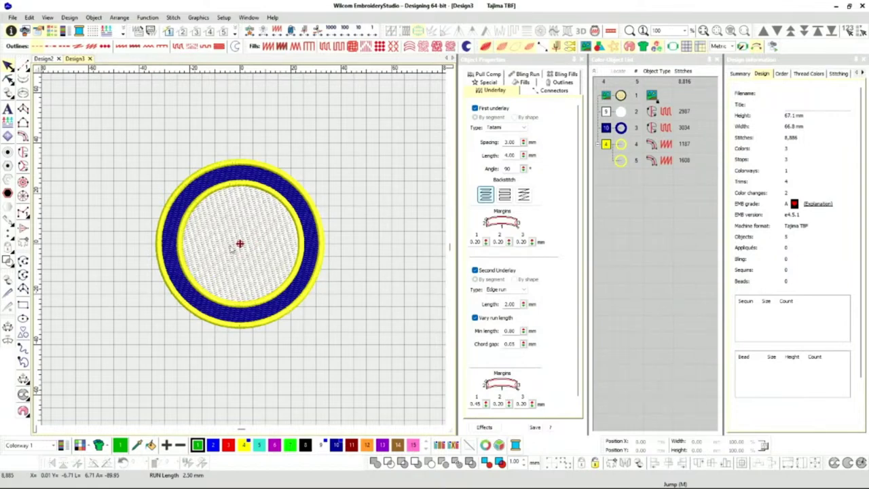
# - Set the first underlay of both yellow borders to Center Run and the outer border's second underlay to Zigzag
pyautogui.scroll(3, 238, 247)
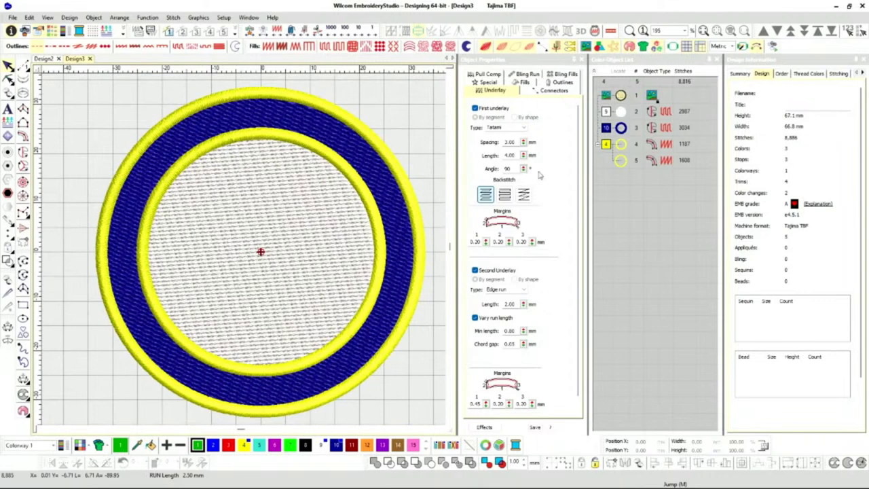
pyautogui.click(607, 144)
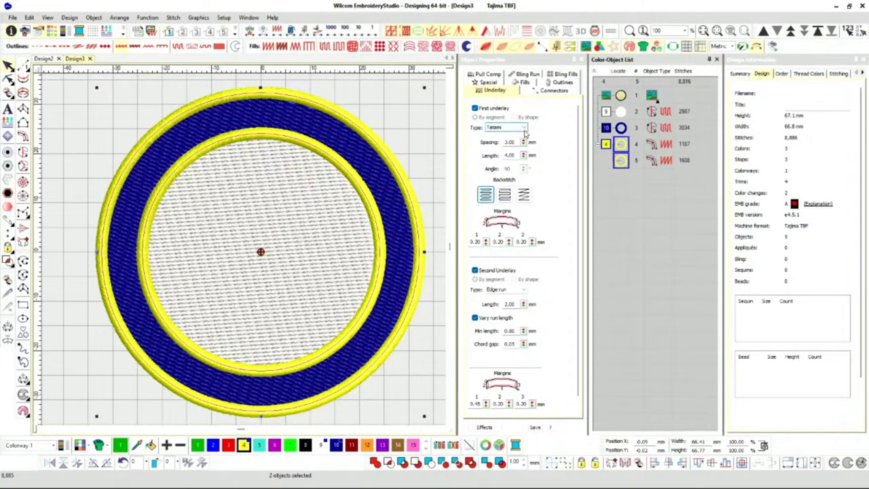
pyautogui.click(509, 127)
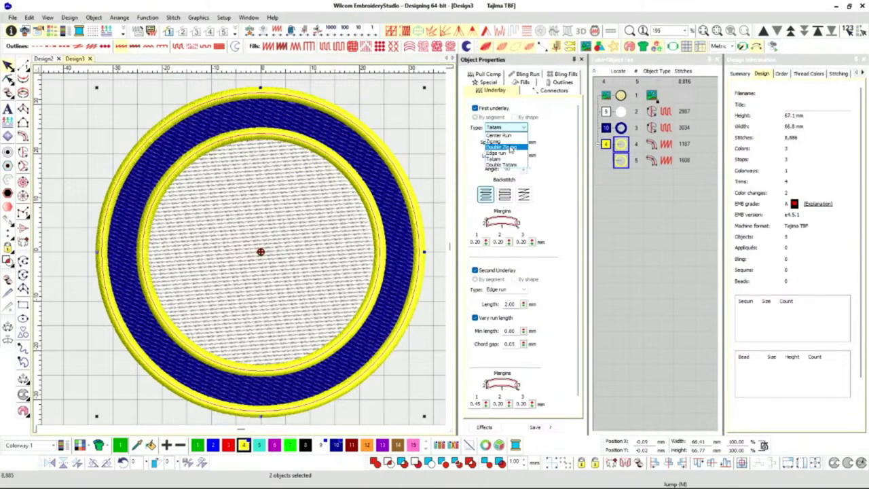
pyautogui.click(501, 135)
pyautogui.click(622, 160)
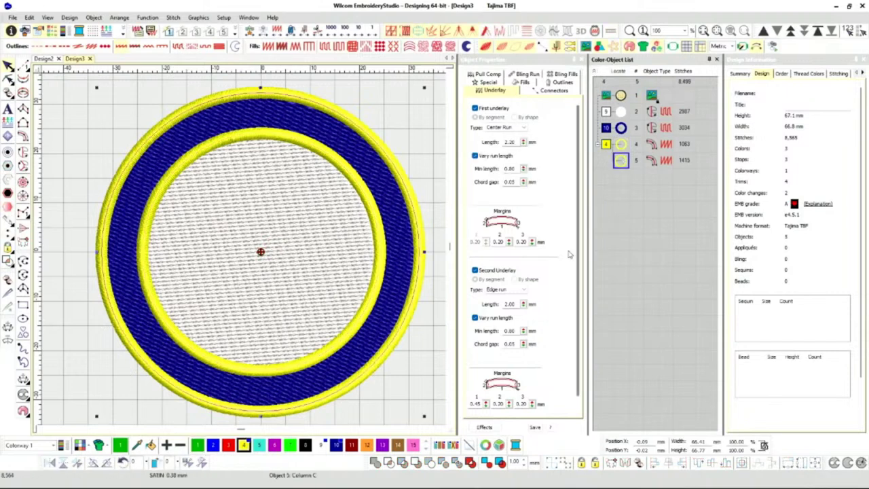
pyautogui.click(506, 290)
pyautogui.click(505, 309)
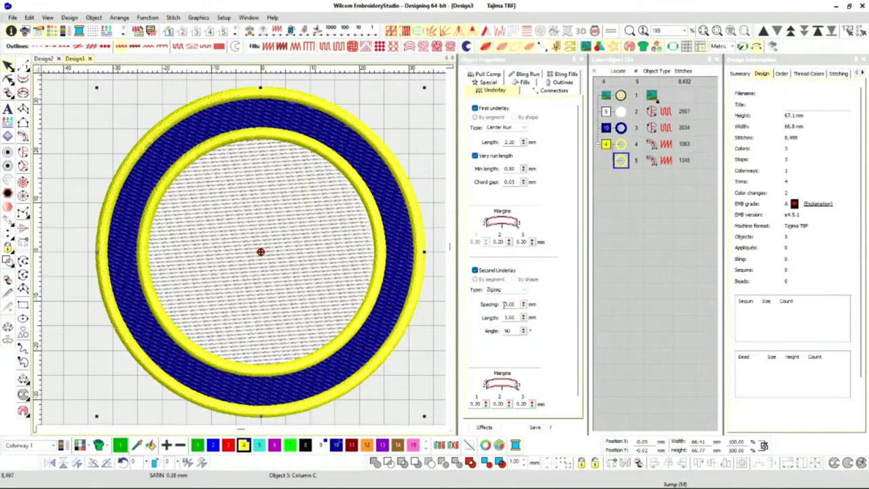
pyautogui.click(634, 264)
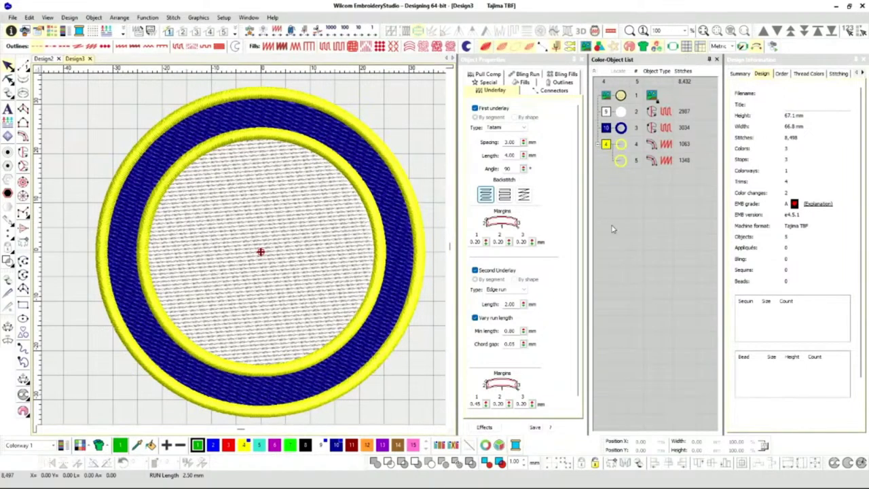
# - Hide the blue ring and display the background seal artwork
pyautogui.rightClick(608, 129)
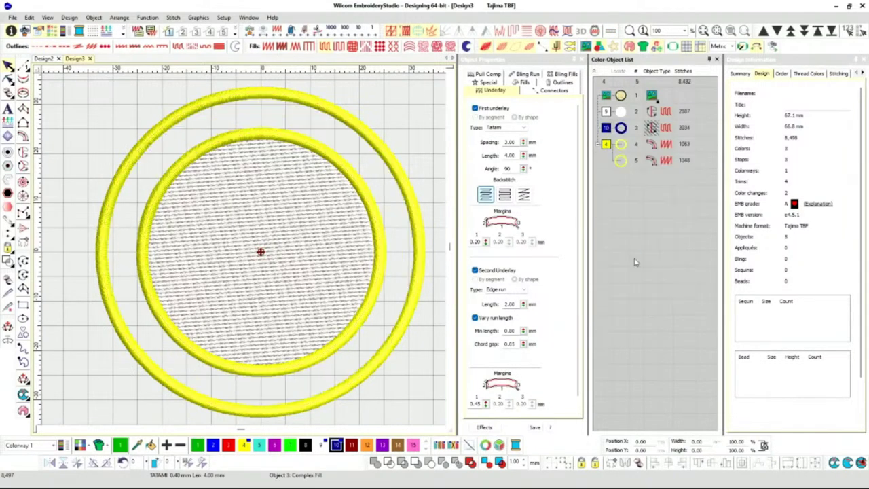
pyautogui.click(629, 259)
pyautogui.hotkey('ctrl', 'z')
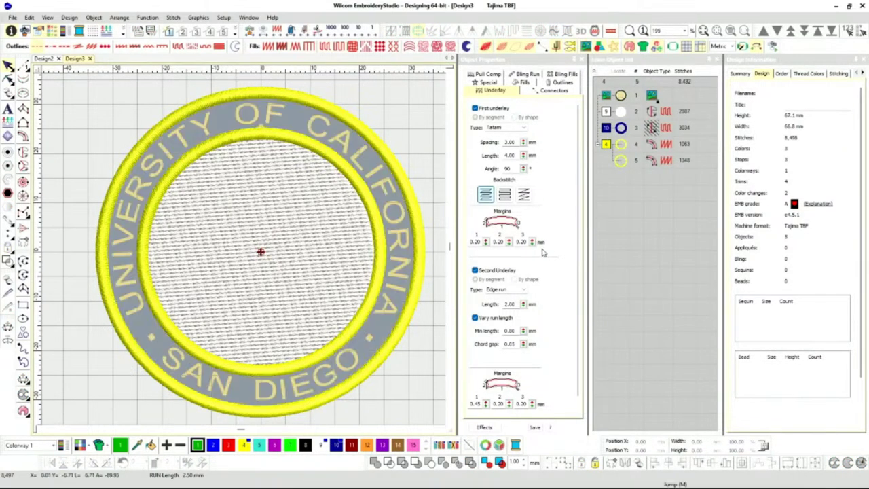
# - Hide both yellow borders and the white circle so the whole seal artwork can be traced
pyautogui.click(606, 146)
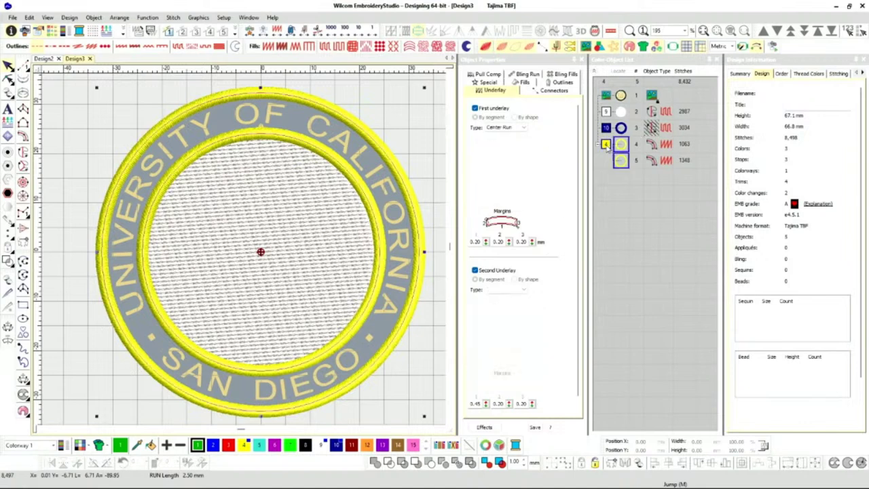
pyautogui.rightClick(607, 146)
pyautogui.click(628, 279)
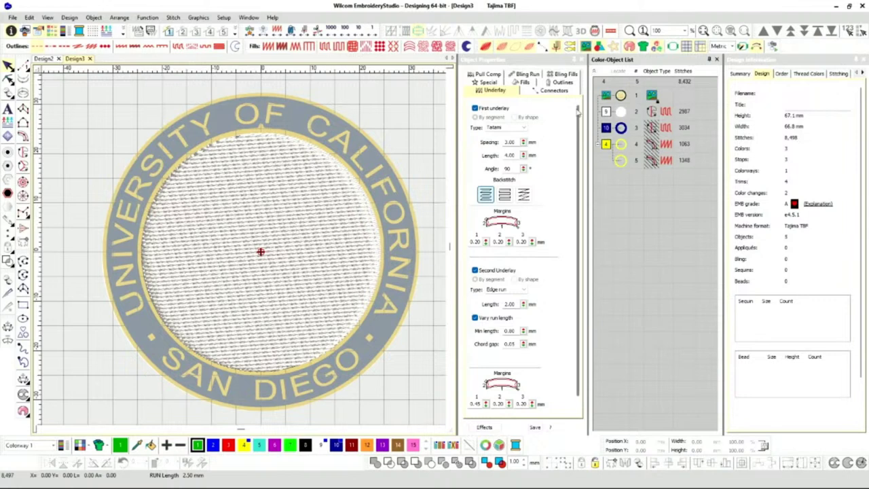
pyautogui.click(605, 112)
pyautogui.rightClick(606, 112)
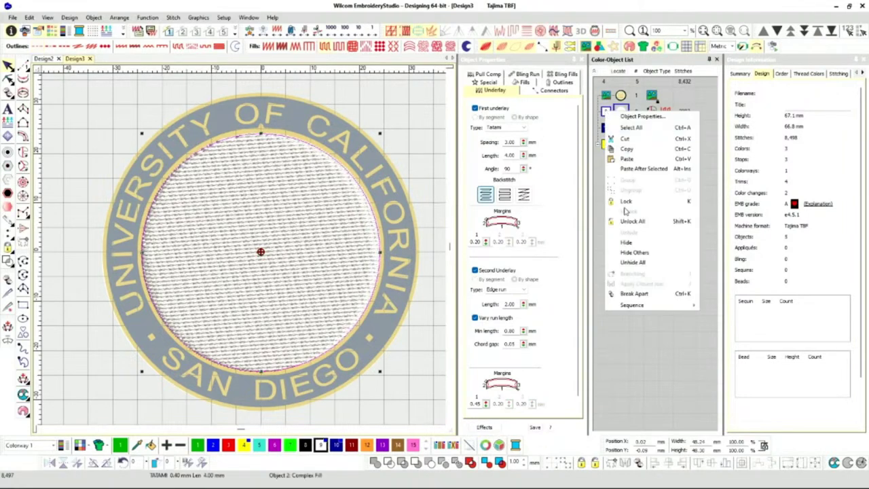
pyautogui.click(626, 242)
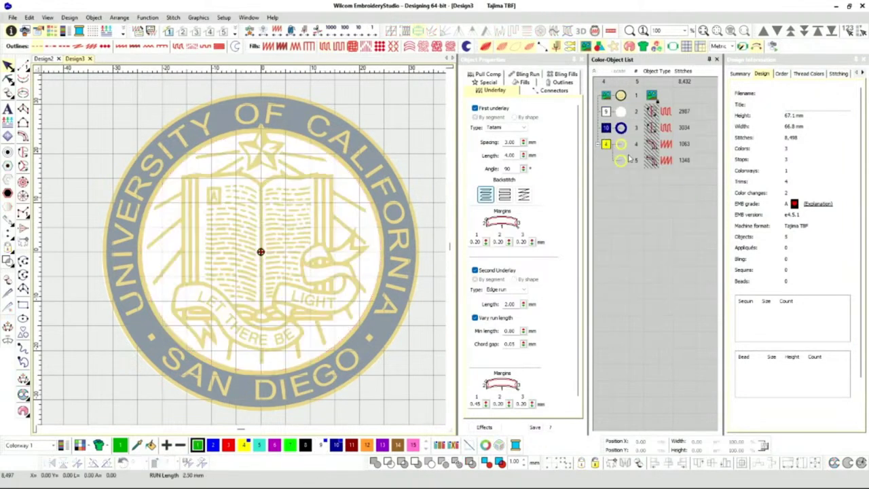
# - Unhide the white circle fill and clear its selection
pyautogui.rightClick(606, 113)
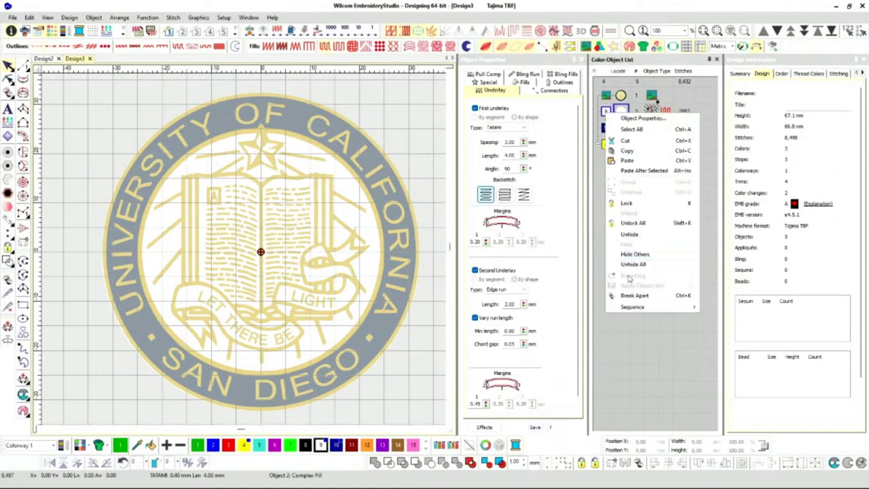
pyautogui.click(640, 235)
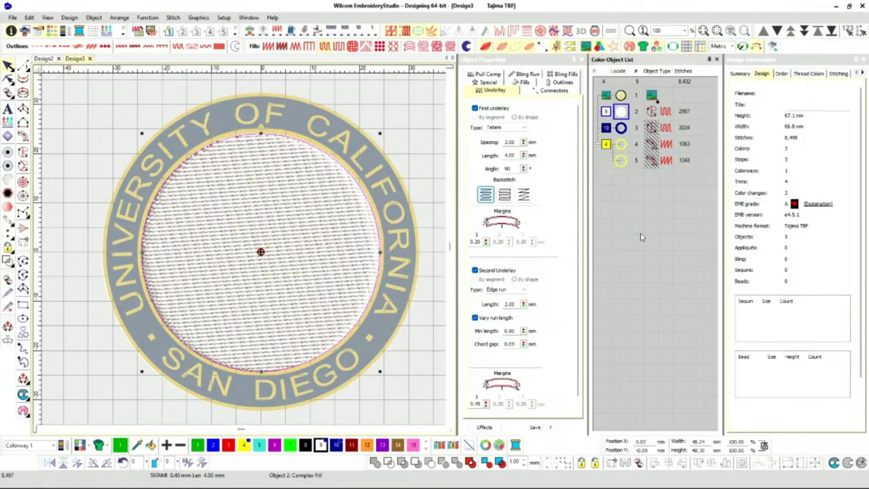
pyautogui.click(584, 105)
pyautogui.click(406, 105)
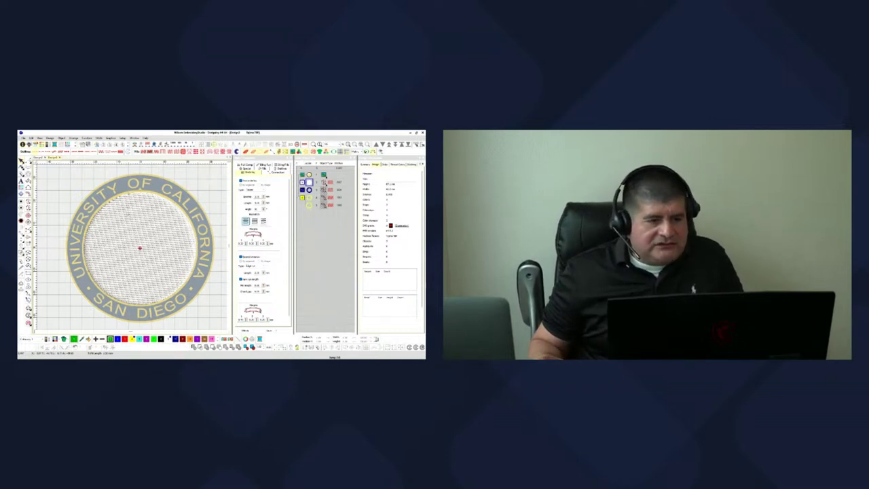
# - Measure the height of the letter O in the word OF at the top of the ring
pyautogui.press('z')
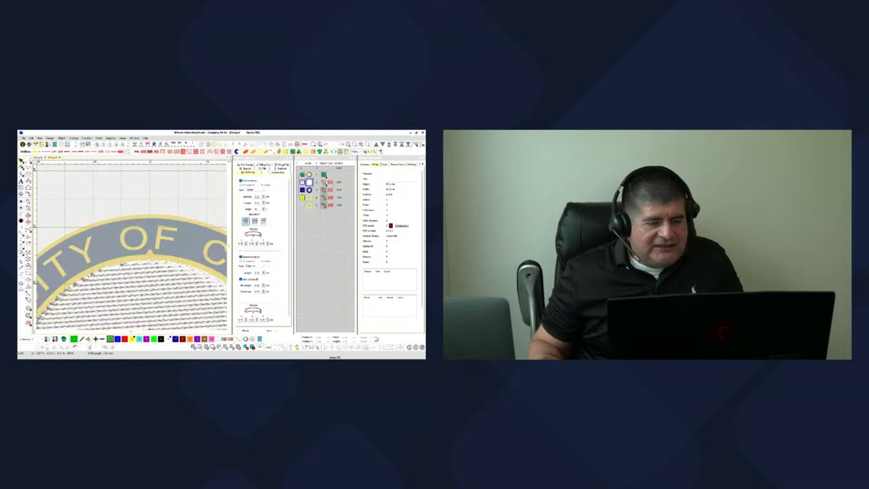
pyautogui.scroll(2, 144, 245)
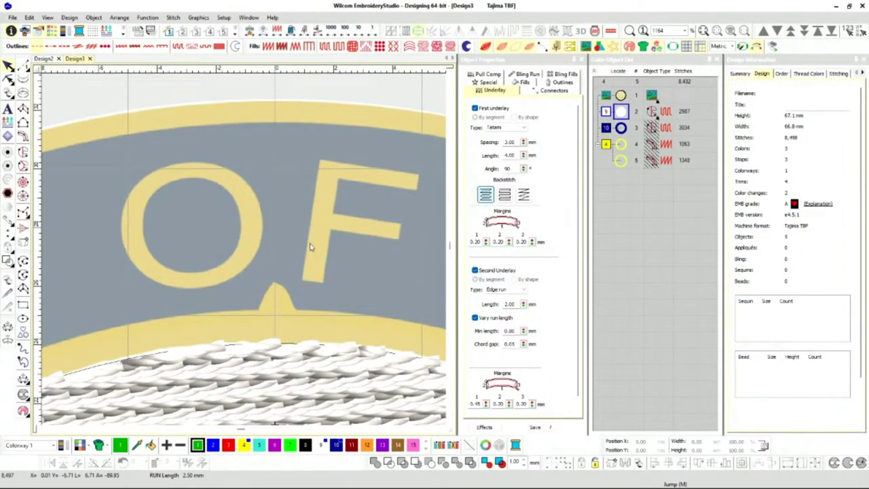
pyautogui.scroll(-2, 231, 273)
pyautogui.scroll(-2, 230, 273)
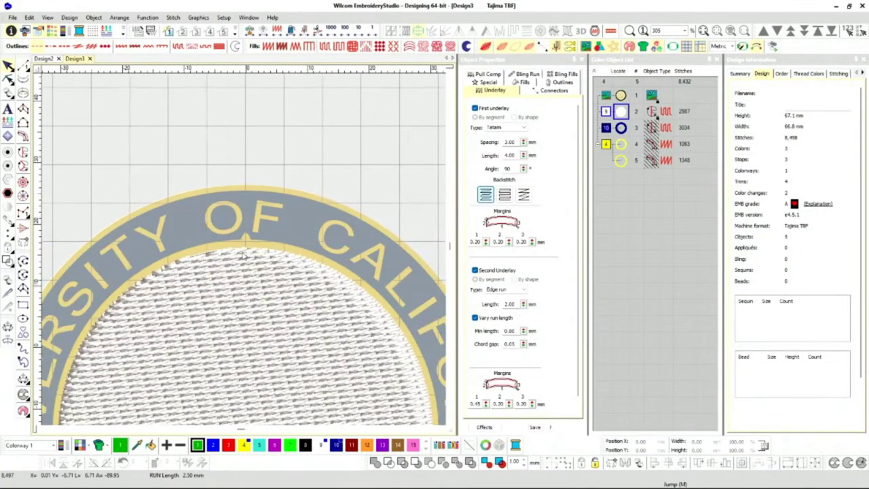
pyautogui.scroll(-3, 239, 272)
pyautogui.scroll(2, 241, 271)
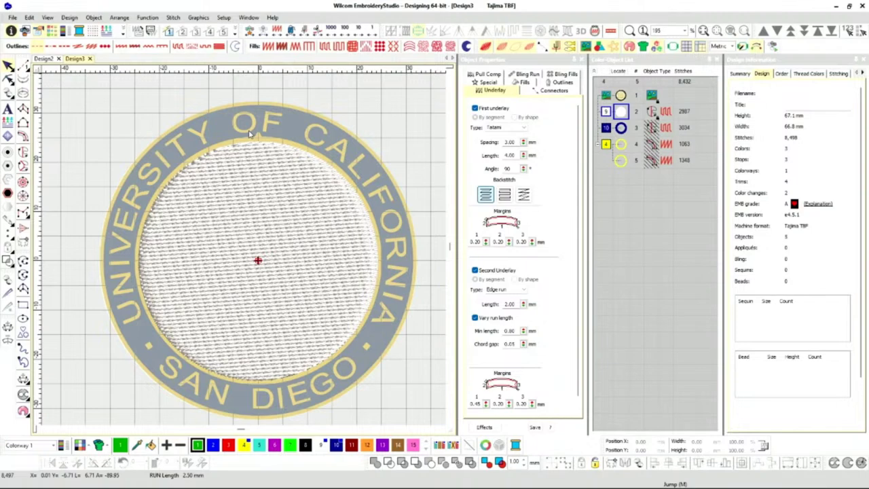
pyautogui.scroll(1, 242, 252)
pyautogui.scroll(-2, 246, 253)
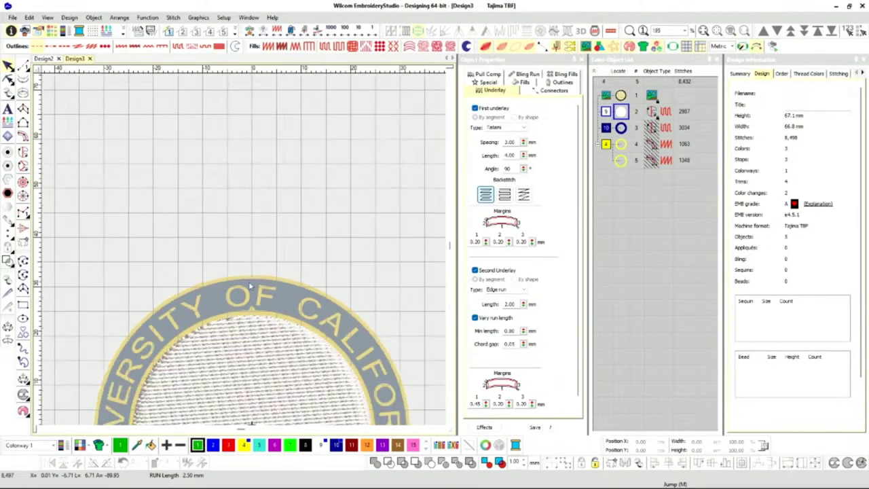
pyautogui.scroll(-1, 244, 252)
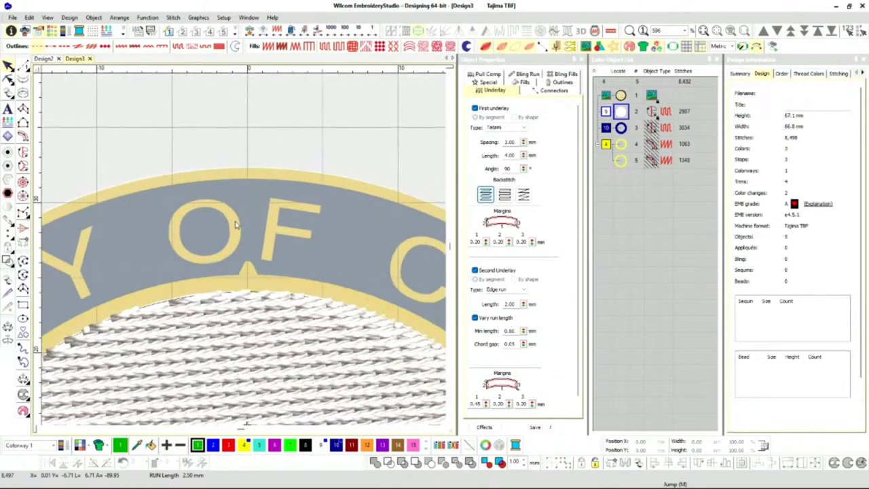
pyautogui.scroll(-1, 203, 238)
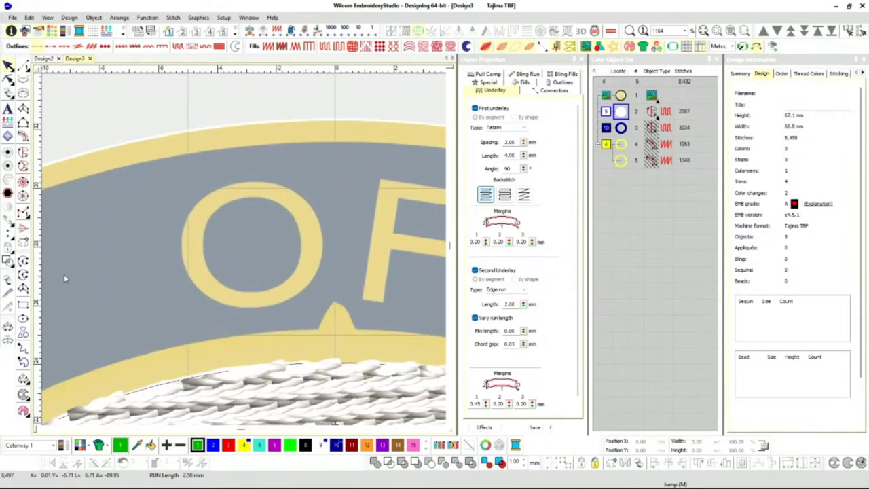
pyautogui.press('m')
pyautogui.click(245, 179)
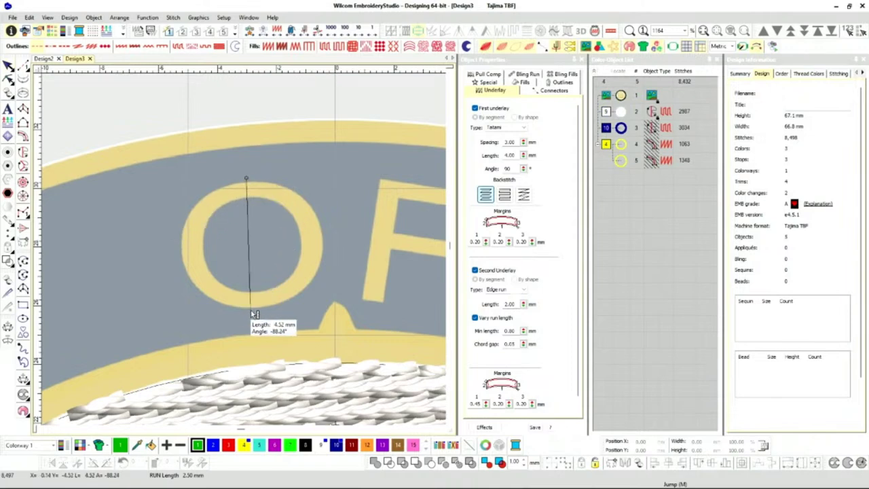
pyautogui.click(255, 313)
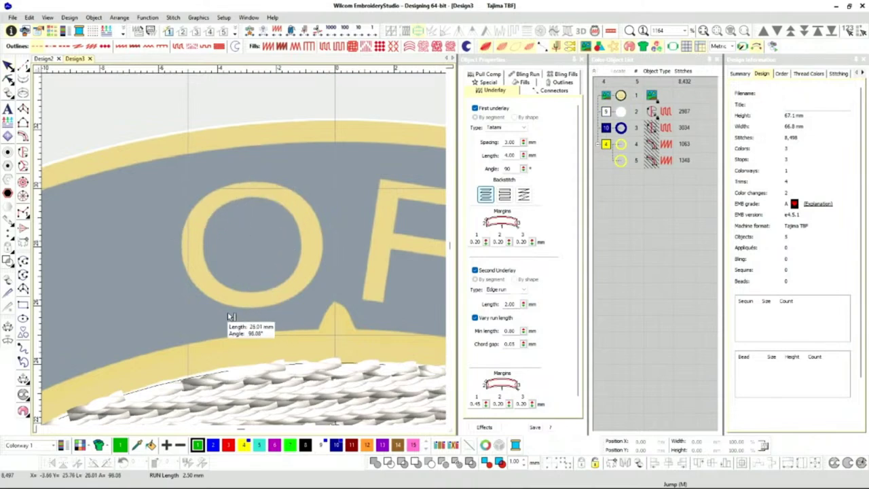
# - Start a satin column for the lettering and enable its first underlay as Center Run
pyautogui.click(22, 109)
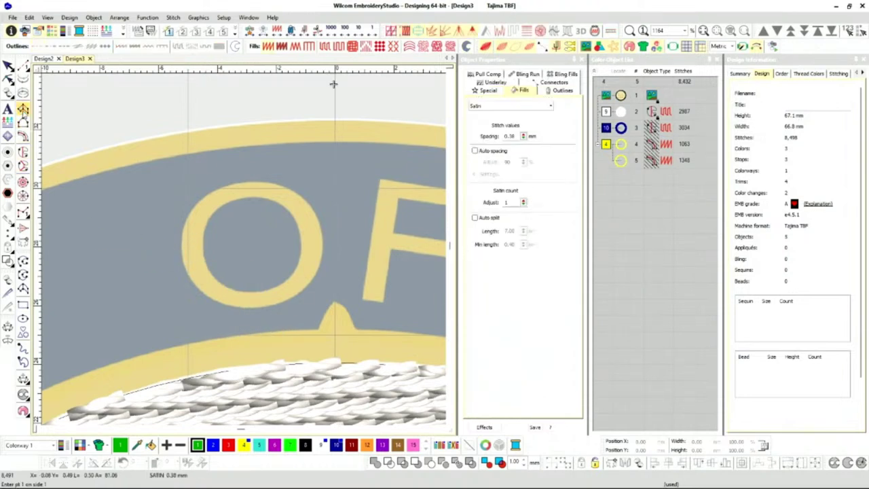
pyautogui.click(495, 83)
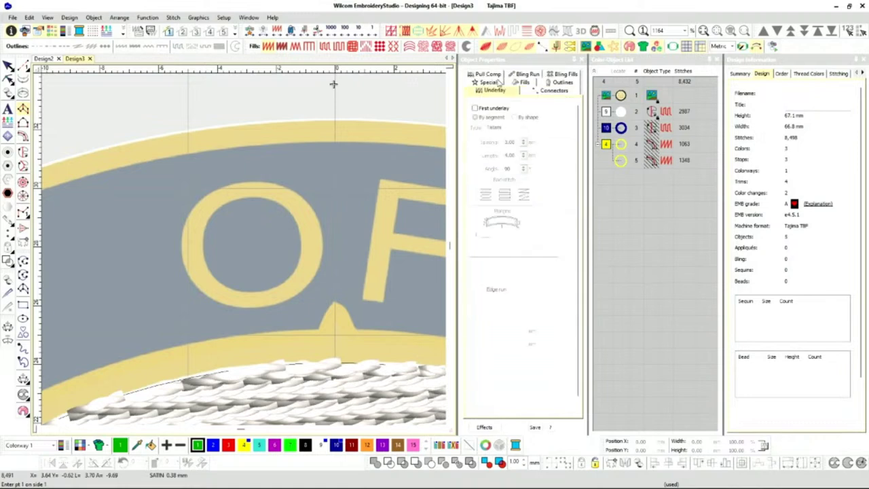
pyautogui.click(474, 107)
pyautogui.click(508, 128)
pyautogui.click(510, 140)
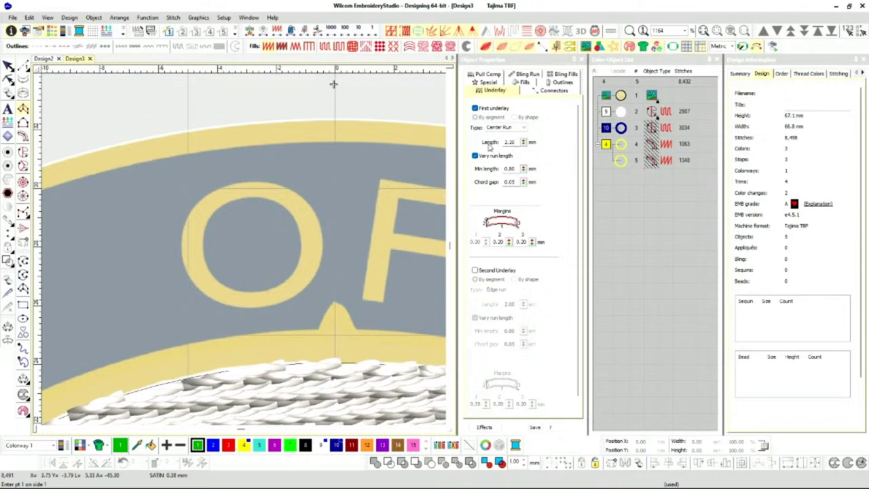
# - Set the satin stitch spacing for the lettering to 0.40 mm
pyautogui.click(490, 82)
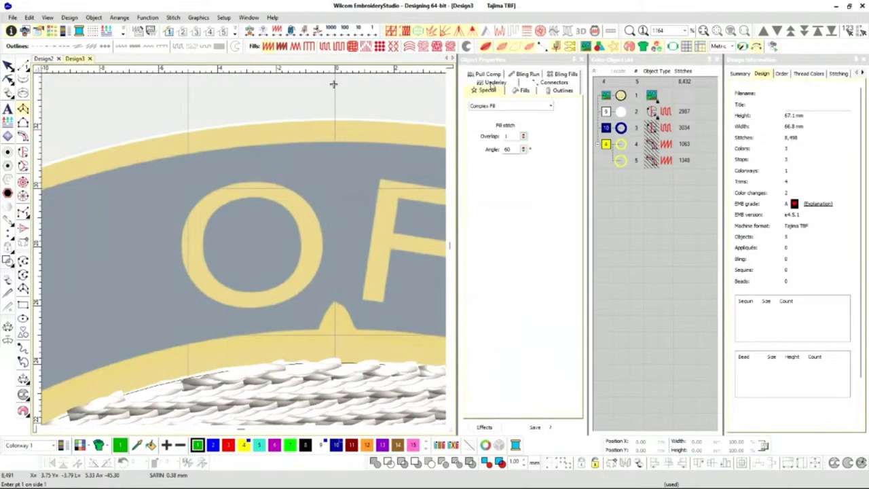
pyautogui.click(525, 93)
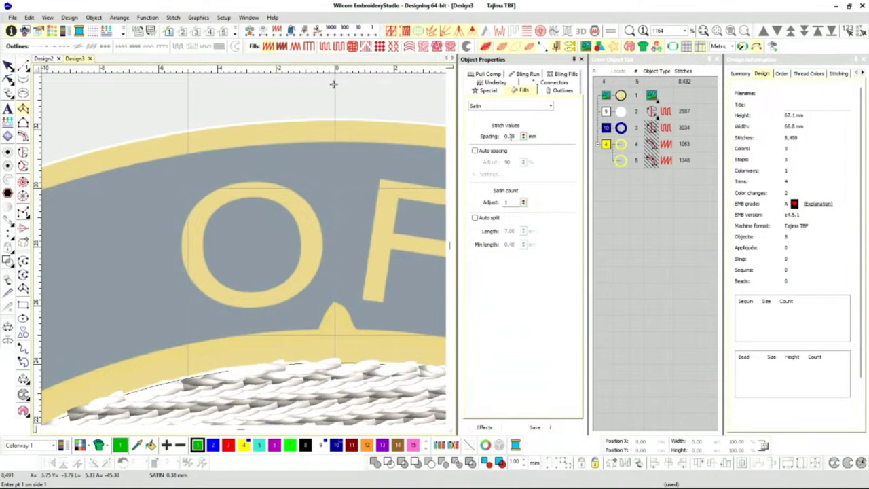
pyautogui.click(513, 136)
pyautogui.press('BackSpace')
pyautogui.press('BackSpace')
pyautogui.write('40')
pyautogui.press('Return')
# - Set the Center Run underlay length to 2.00 mm
pyautogui.click(495, 83)
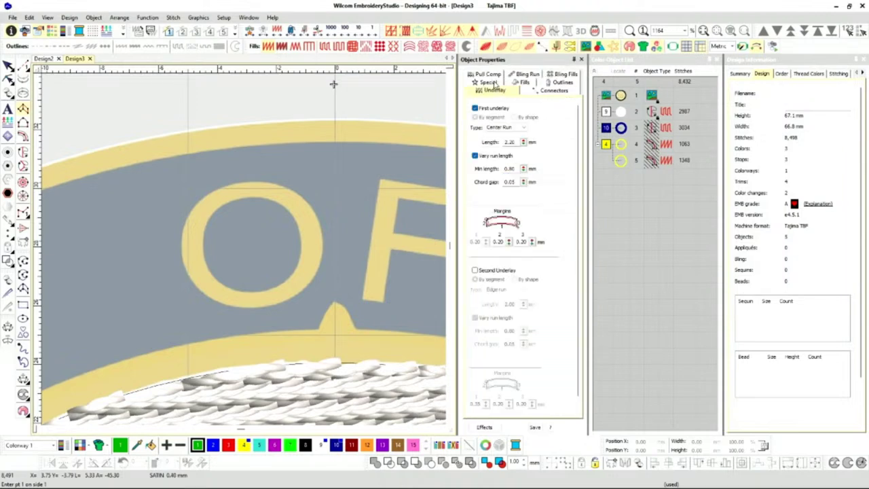
pyautogui.doubleClick(514, 142)
pyautogui.write('2.00')
pyautogui.press('Return')
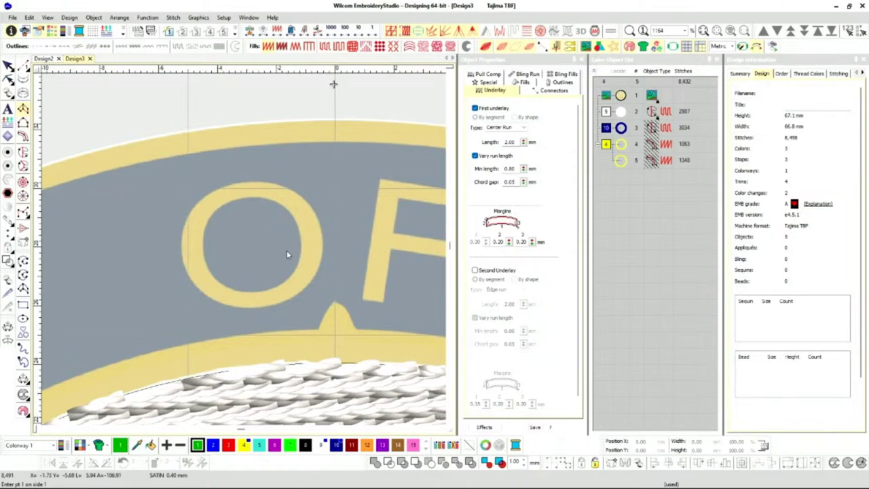
# - Examine the stroke width of the letter O and the lettering around the ring before digitizing
pyautogui.scroll(5, 287, 253)
pyautogui.scroll(-2, 244, 253)
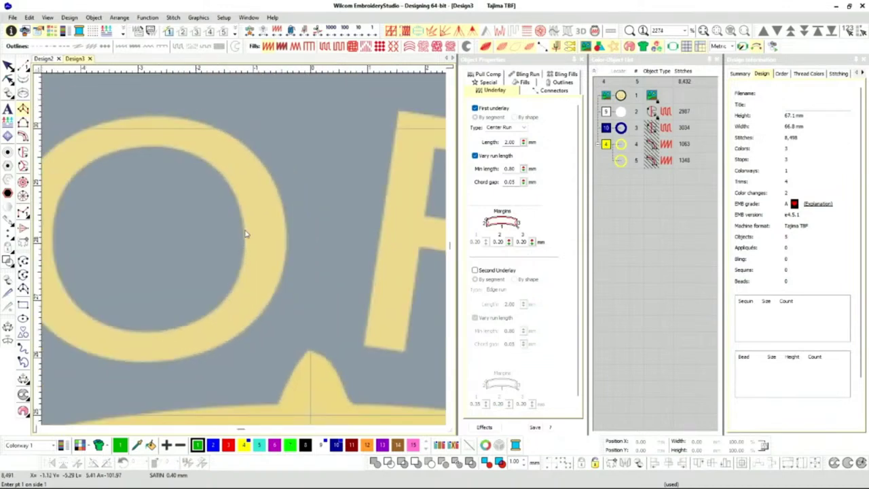
pyautogui.scroll(-4, 245, 252)
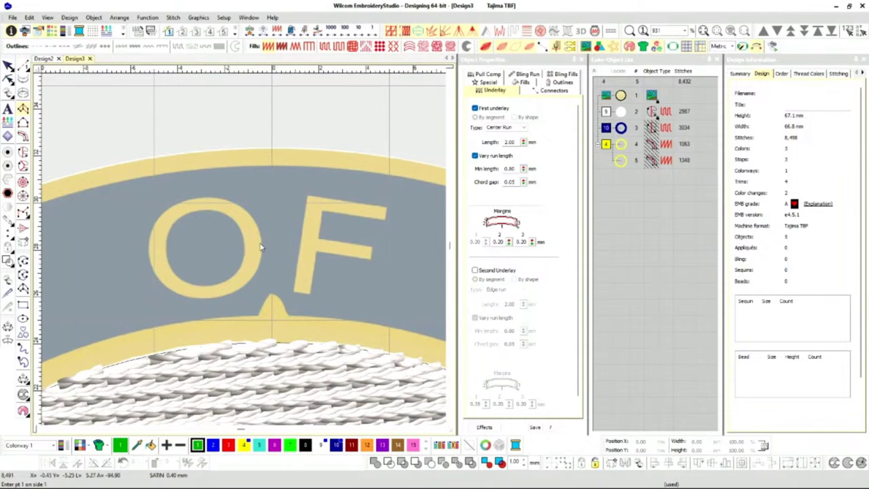
pyautogui.scroll(-2, 264, 247)
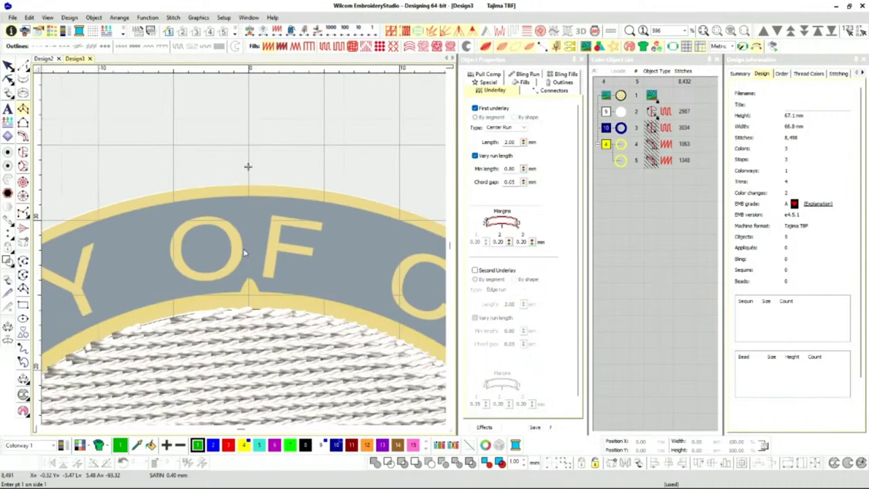
pyautogui.scroll(-2, 243, 250)
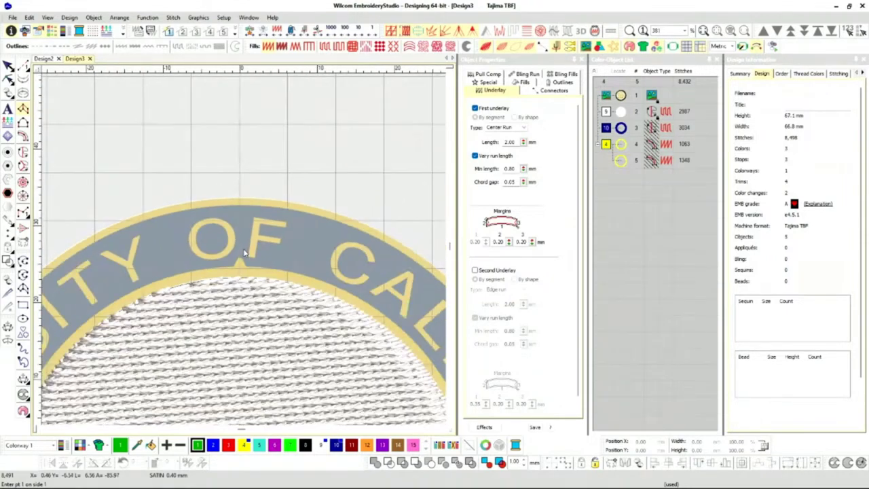
pyautogui.scroll(-1, 244, 252)
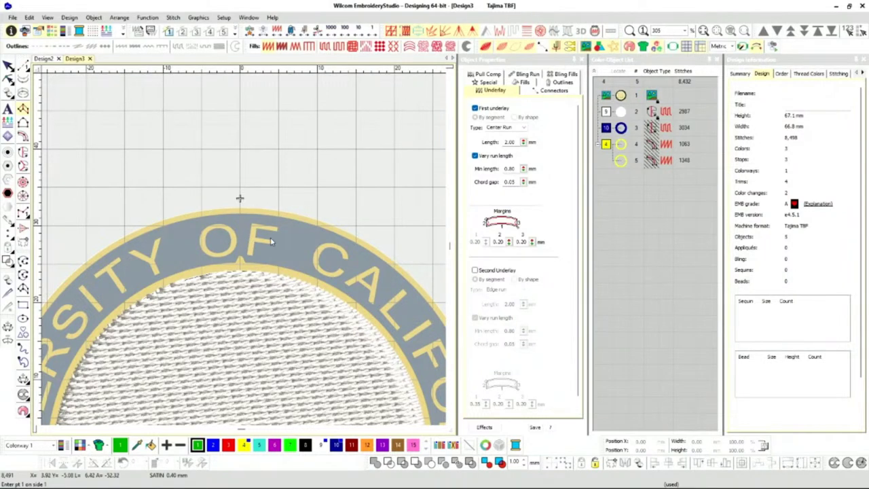
pyautogui.scroll(-1, 317, 254)
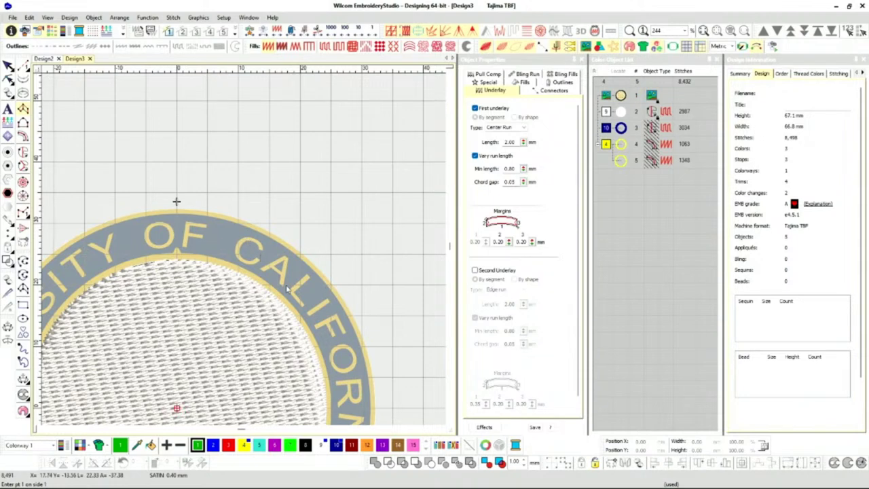
pyautogui.hotkey('shift', 'z')
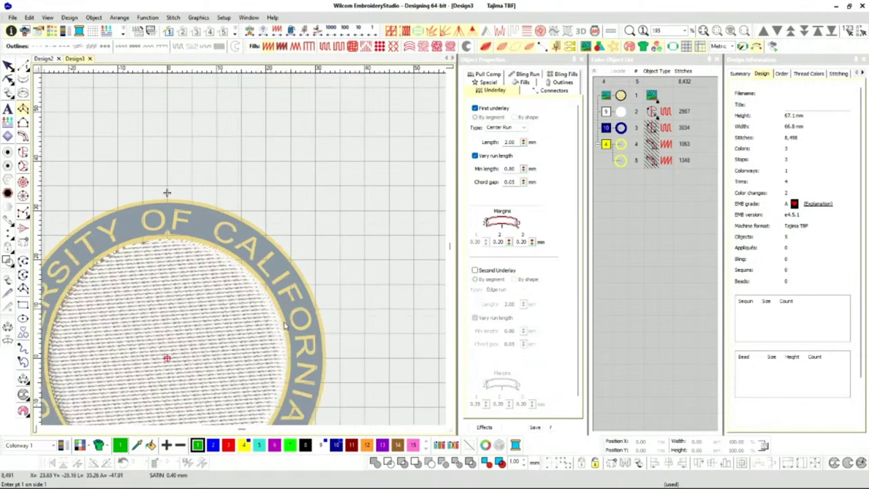
pyautogui.hotkey('shift', 'z')
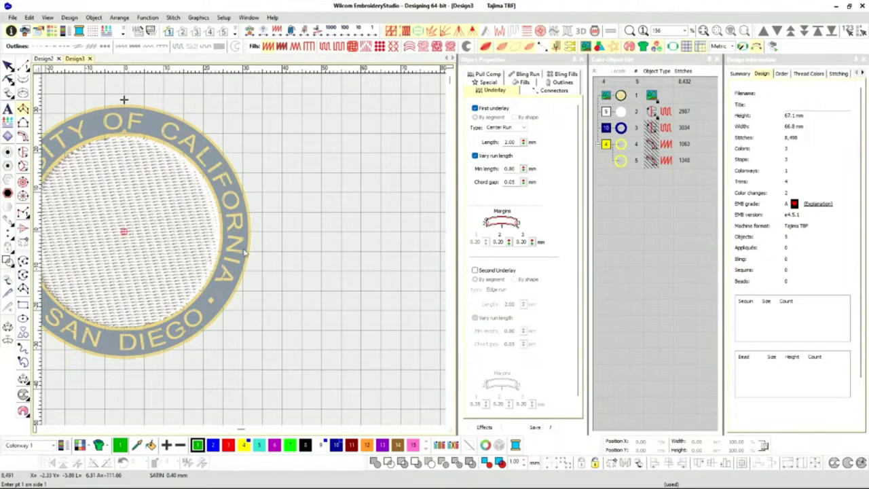
# - Trace the upper half of the letter O in "OF" with paired satin column points, counterclockwise from its right side to its left side
pyautogui.scroll(10, 116, 126)
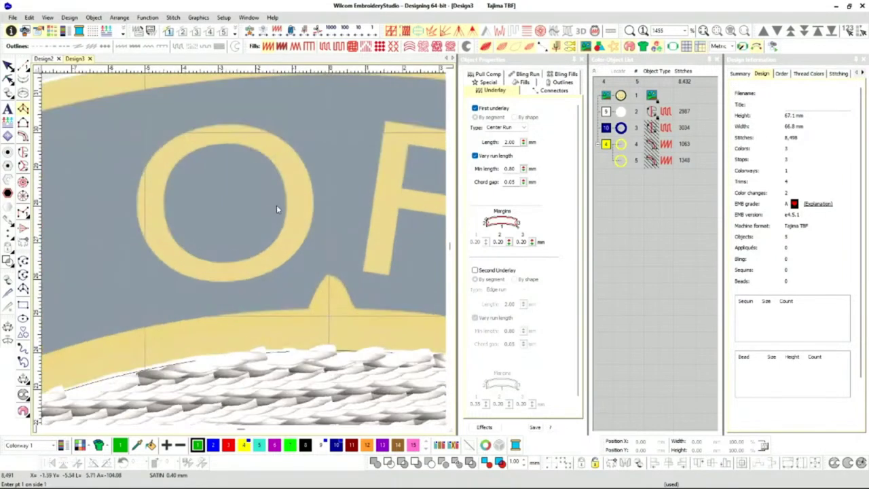
pyautogui.click(286, 197)
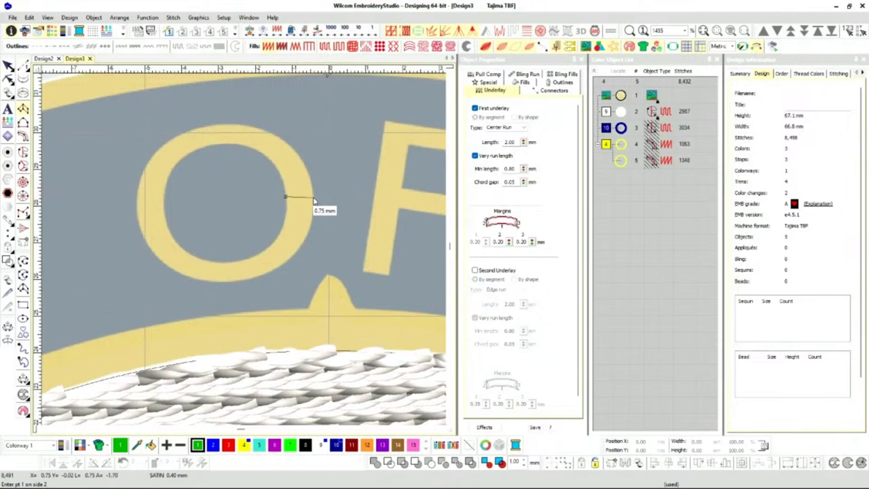
pyautogui.click(313, 197)
pyautogui.click(294, 149)
pyautogui.click(275, 167)
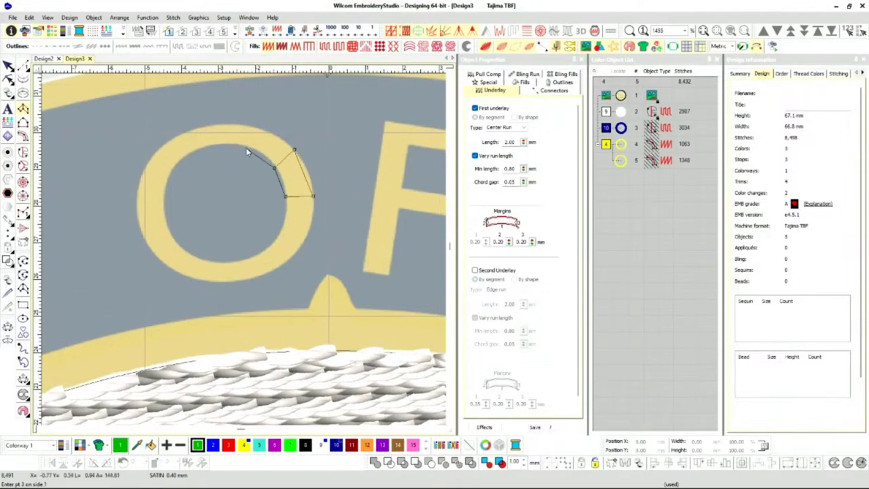
pyautogui.click(246, 147)
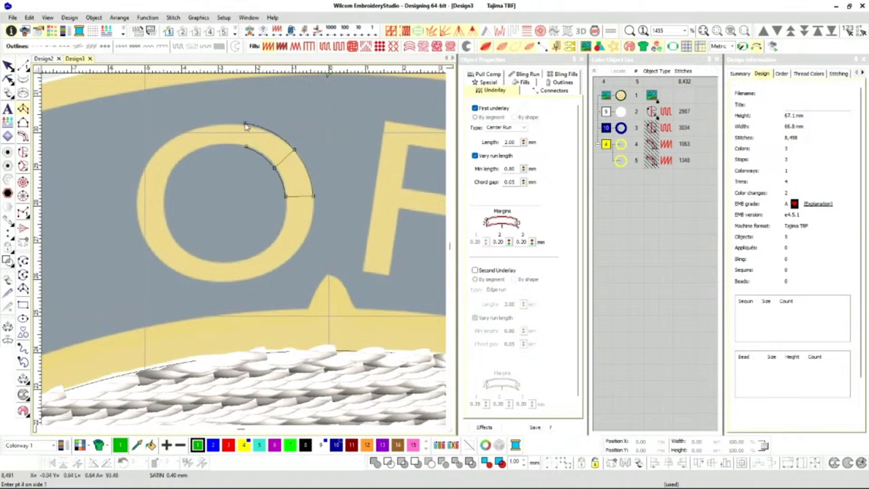
pyautogui.click(193, 130)
pyautogui.click(209, 146)
pyautogui.click(173, 172)
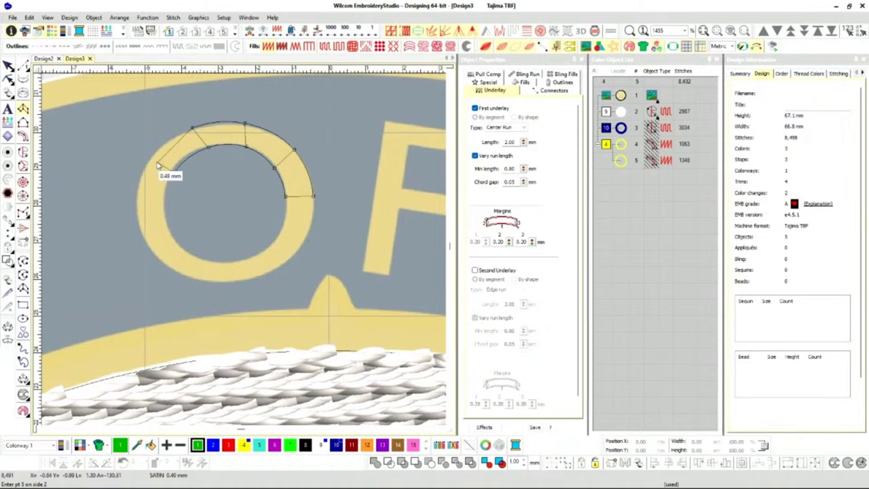
pyautogui.click(147, 160)
pyautogui.click(166, 207)
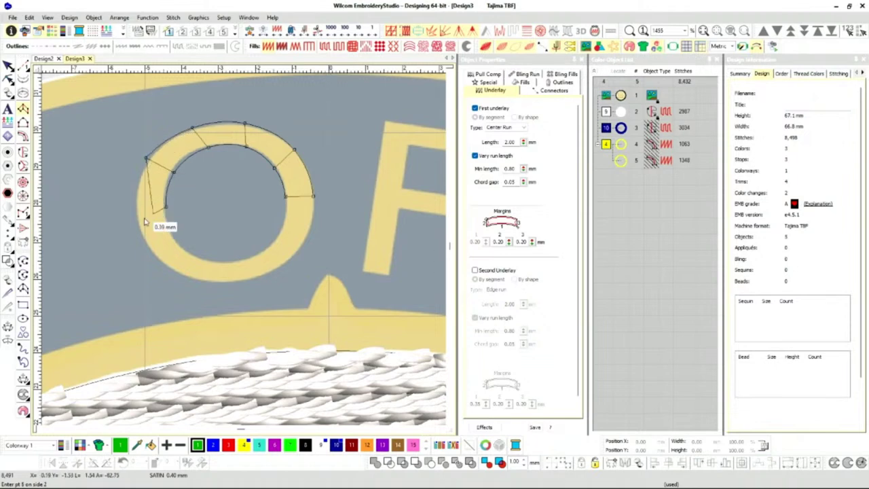
pyautogui.click(135, 220)
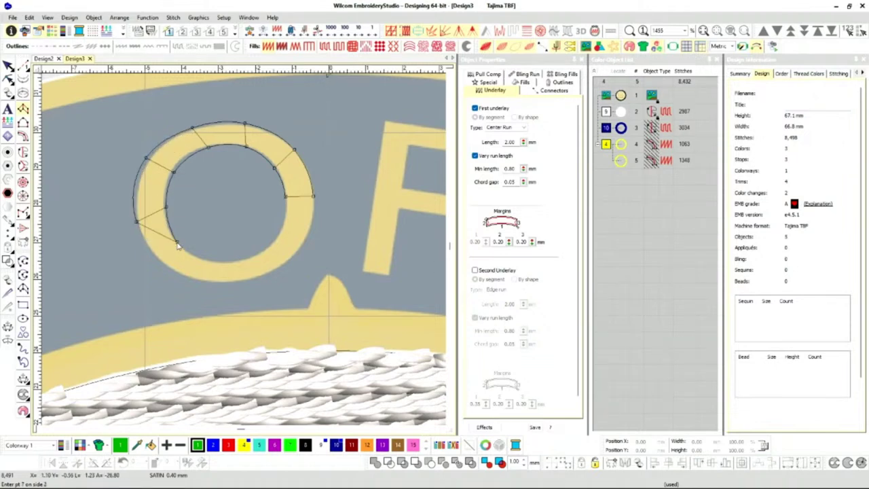
# - Trace the lower half of the O back to its right side, slightly overlapping the starting points, and generate the satin column
pyautogui.click(177, 241)
pyautogui.click(158, 259)
pyautogui.click(204, 258)
pyautogui.click(196, 281)
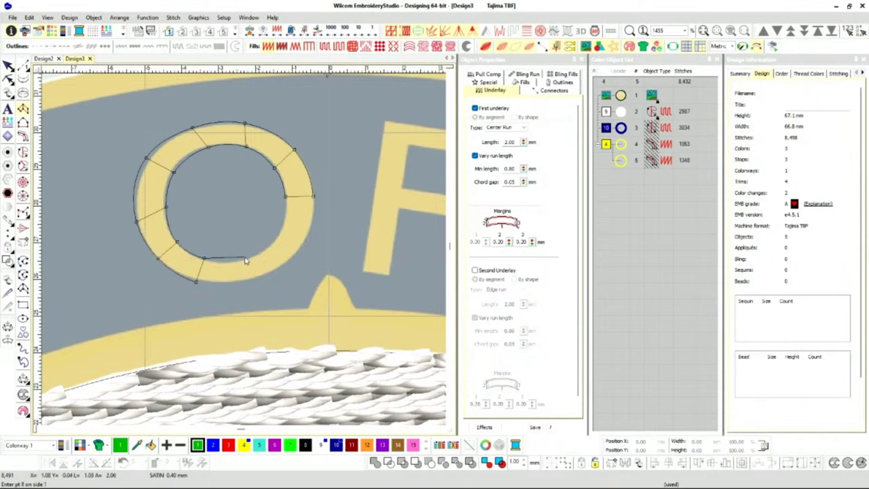
pyautogui.click(253, 279)
pyautogui.click(243, 257)
pyautogui.click(275, 237)
pyautogui.click(299, 252)
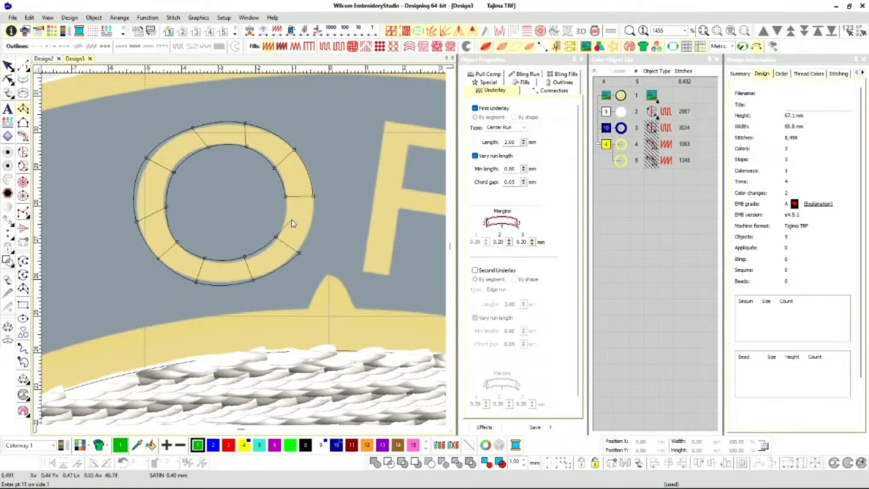
pyautogui.click(286, 214)
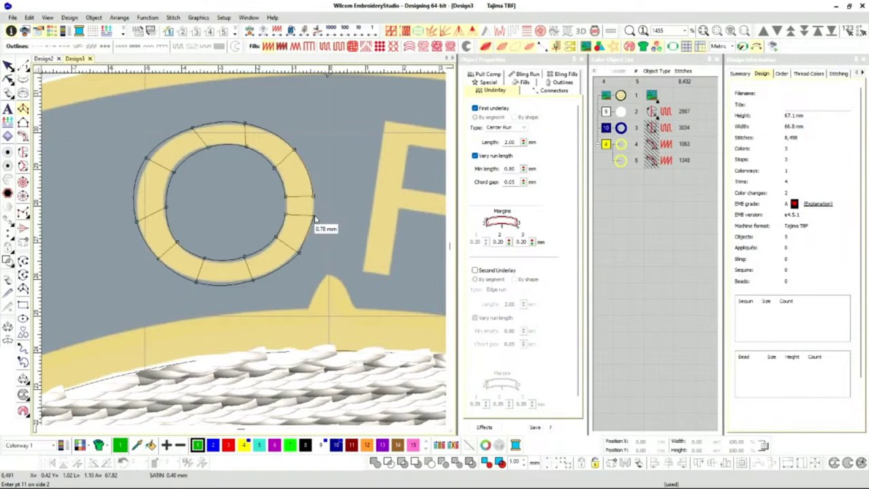
pyautogui.click(314, 215)
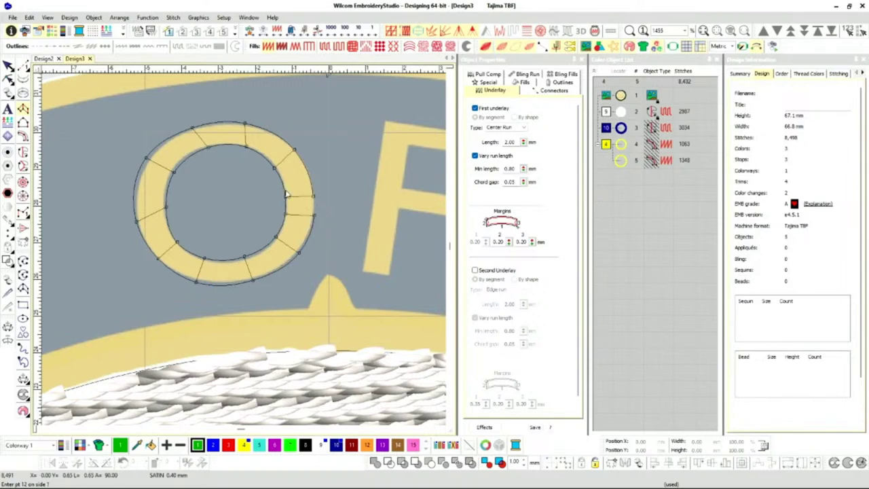
pyautogui.click(286, 195)
pyautogui.press('Return')
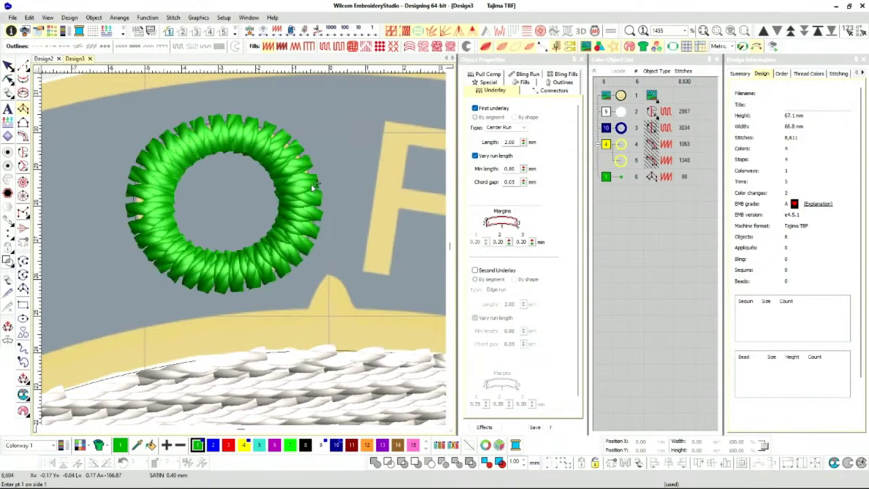
# - Show the O as plain stitch lines and examine its Center Run underlay up close
pyautogui.press('t')
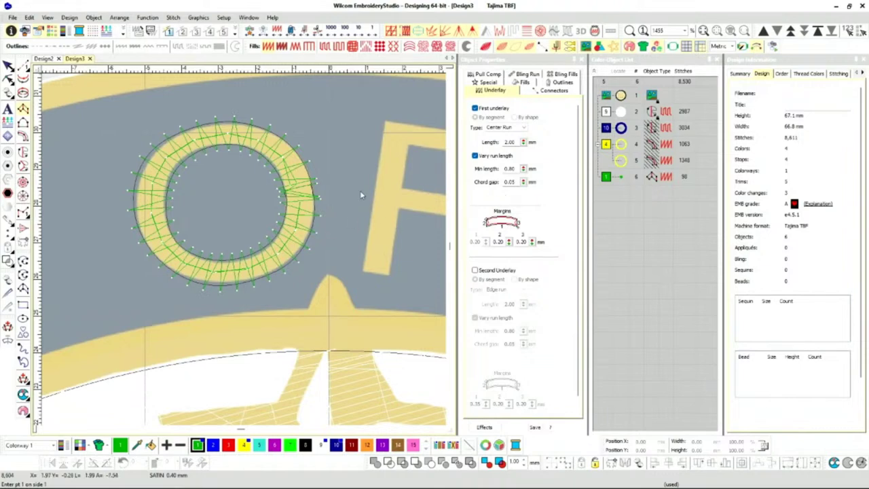
pyautogui.scroll(3, 304, 224)
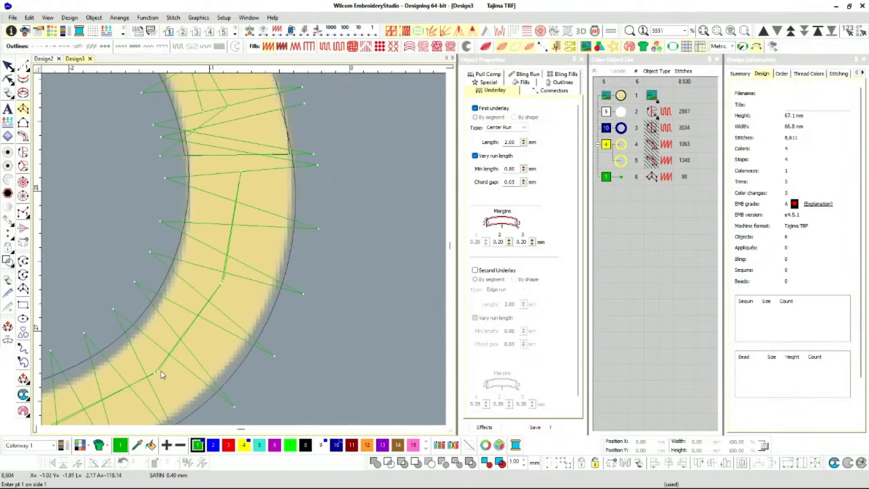
pyautogui.scroll(-1, 244, 253)
pyautogui.scroll(-5, 245, 252)
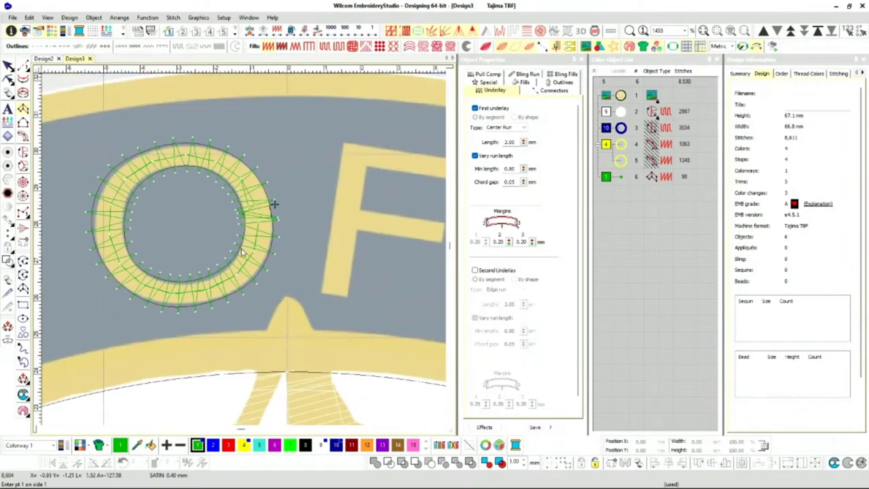
# - Move the green O satin object to the start of the stitching sequence and deselect it
pyautogui.click(608, 178)
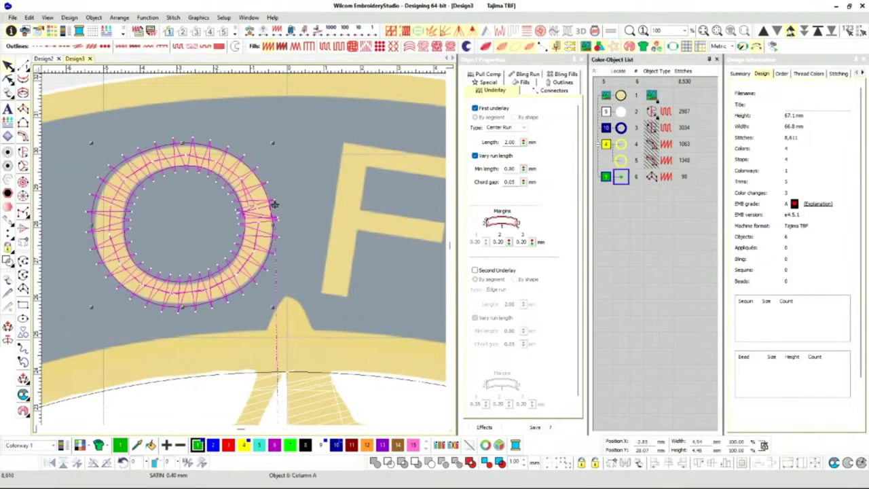
pyautogui.click(823, 34)
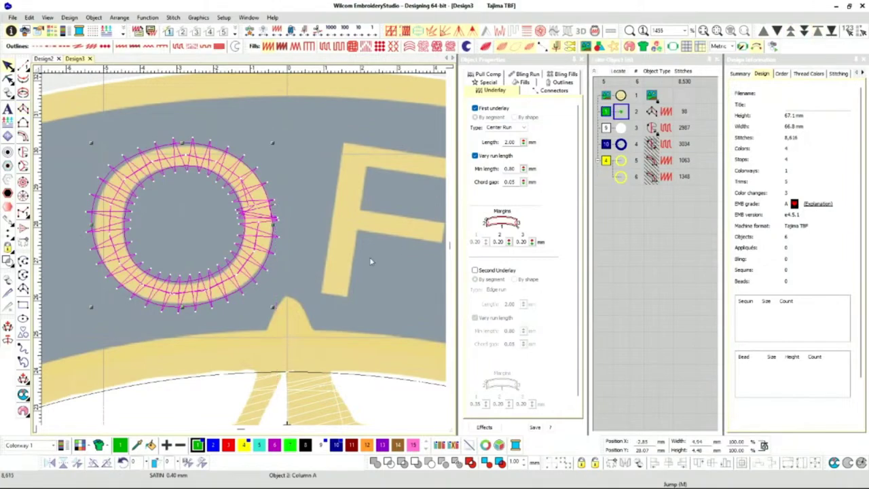
pyautogui.scroll(-2, 404, 245)
pyautogui.scroll(1, 243, 248)
pyautogui.scroll(5, 243, 249)
pyautogui.press('Escape')
# - Simulate the stitch-out of the O in the realistic view and pause it once the letter is sewn
pyautogui.press('t')
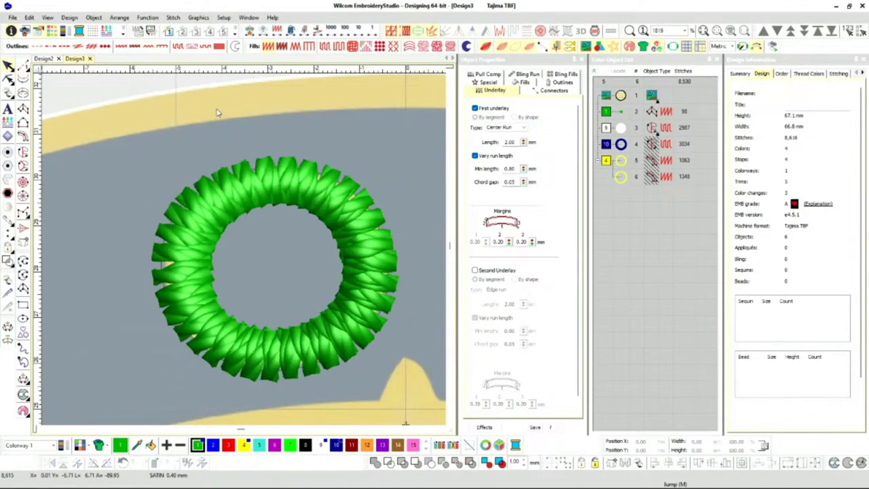
pyautogui.click(772, 46)
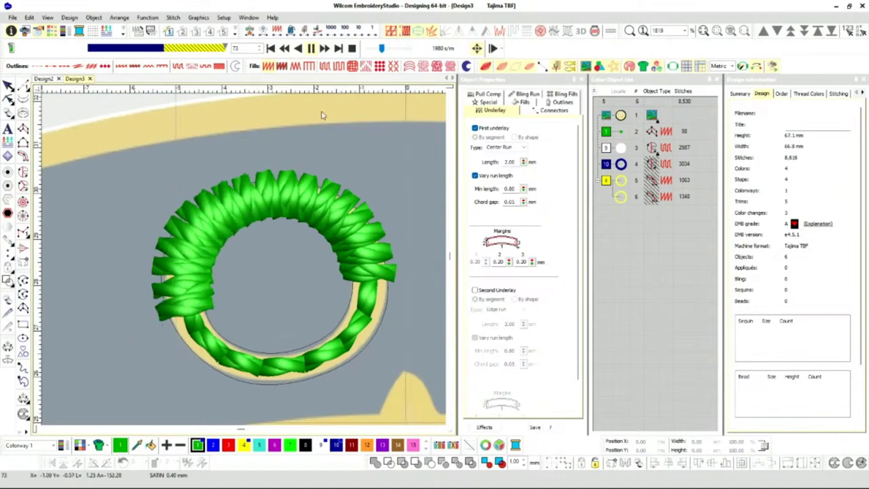
pyautogui.click(311, 48)
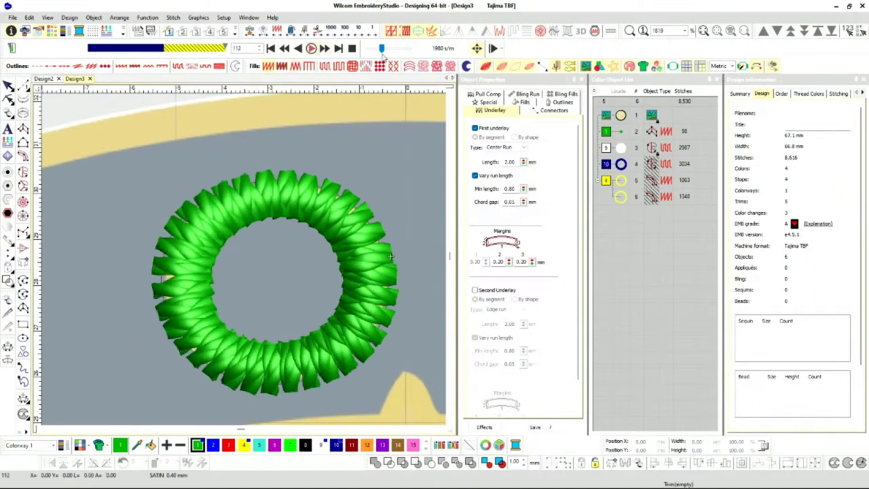
# - Slow the stitch simulation to 600 s/m and replay the O from the start of the design, pausing to check its underlay
pyautogui.moveTo(381, 49); pyautogui.dragTo(372, 52)
pyautogui.click(9, 48)
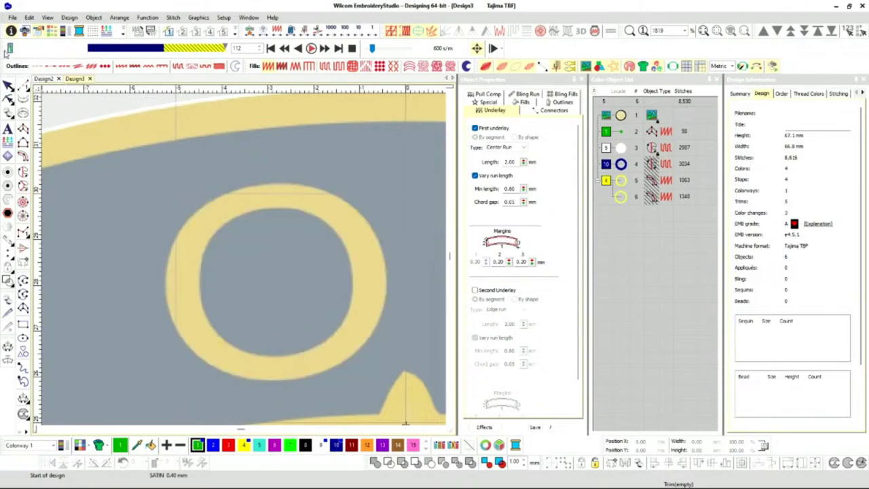
pyautogui.click(311, 49)
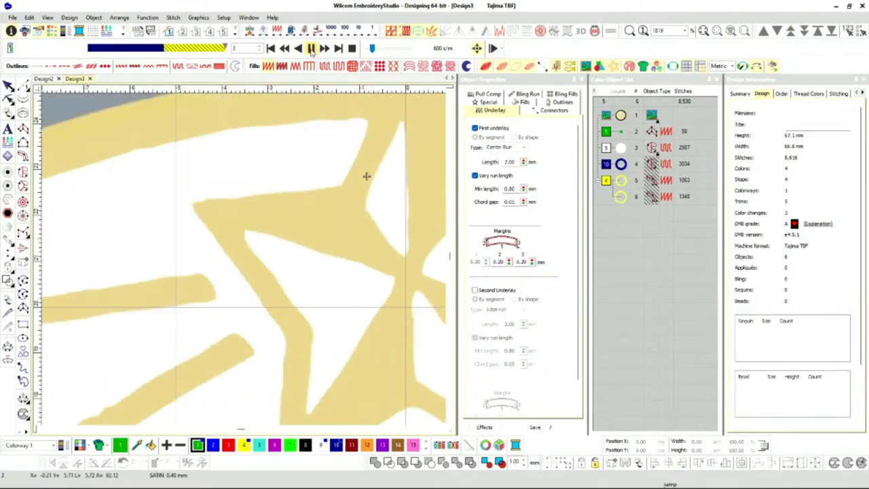
pyautogui.click(311, 49)
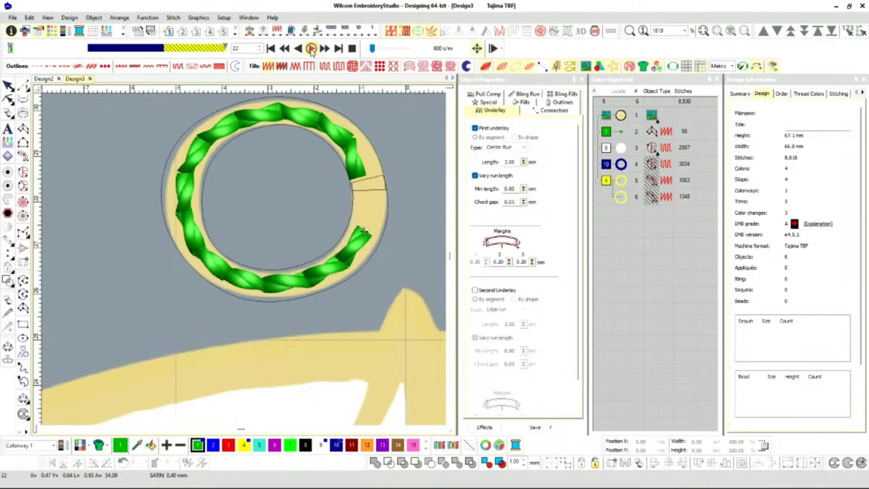
pyautogui.click(311, 49)
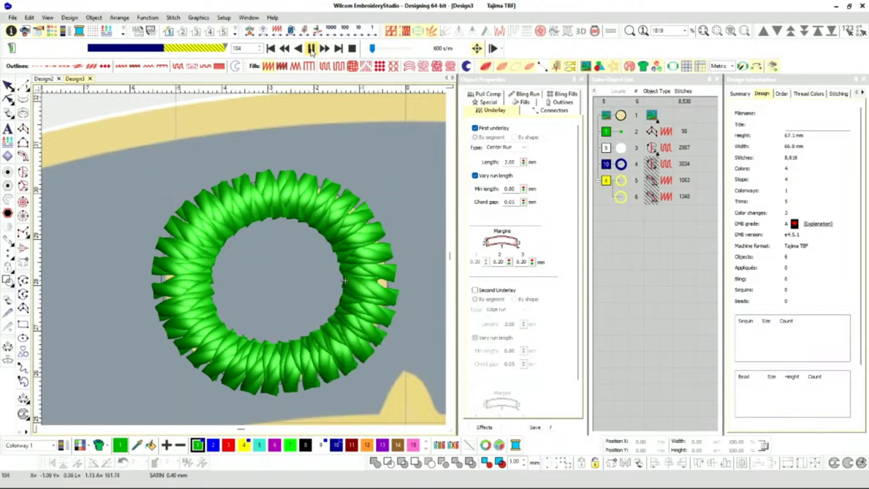
pyautogui.press('Escape')
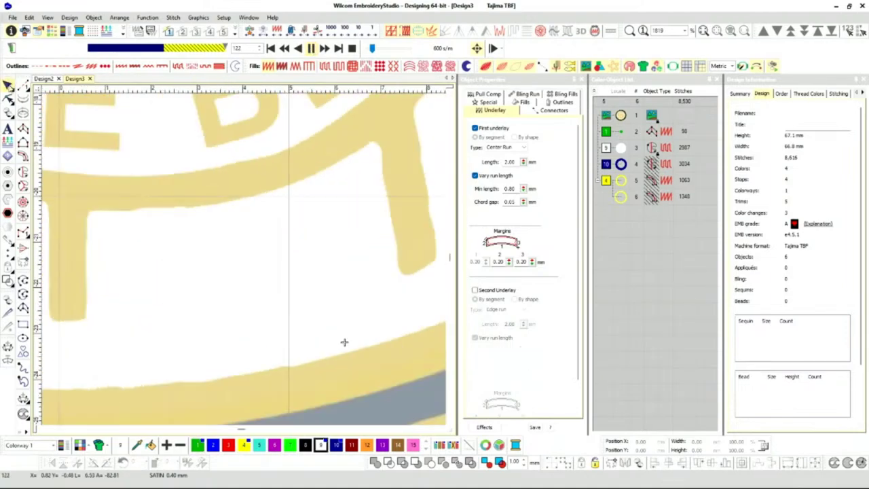
# - Reshape the O satin object by repositioning its stitch start point at the letter's outer right edge, beside the column overlap
pyautogui.scroll(-5, 241, 219)
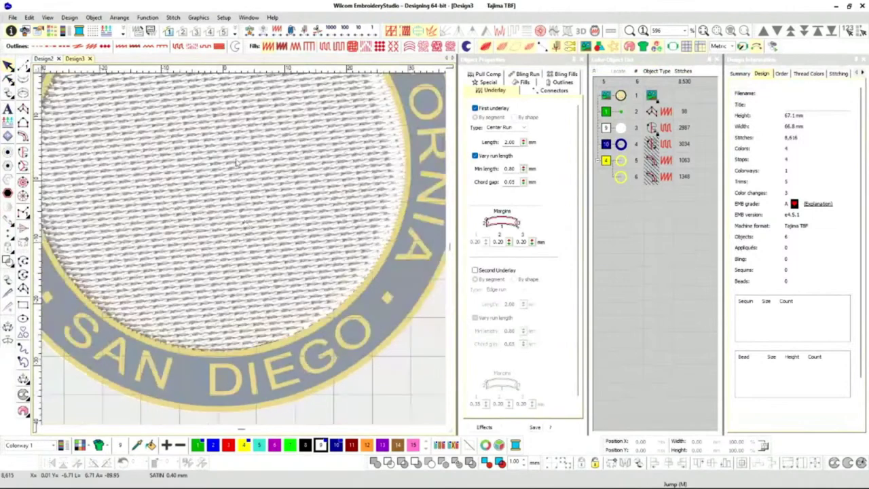
pyautogui.hotkey('shift', '0')
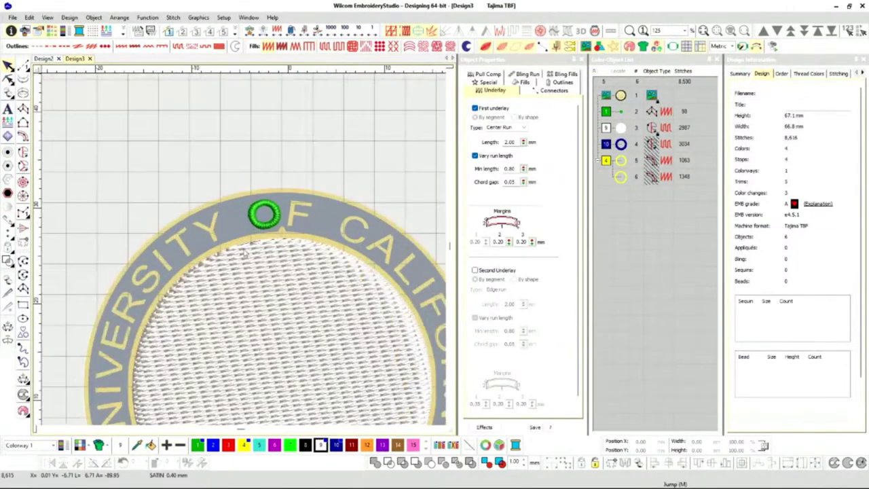
pyautogui.scroll(3, 244, 253)
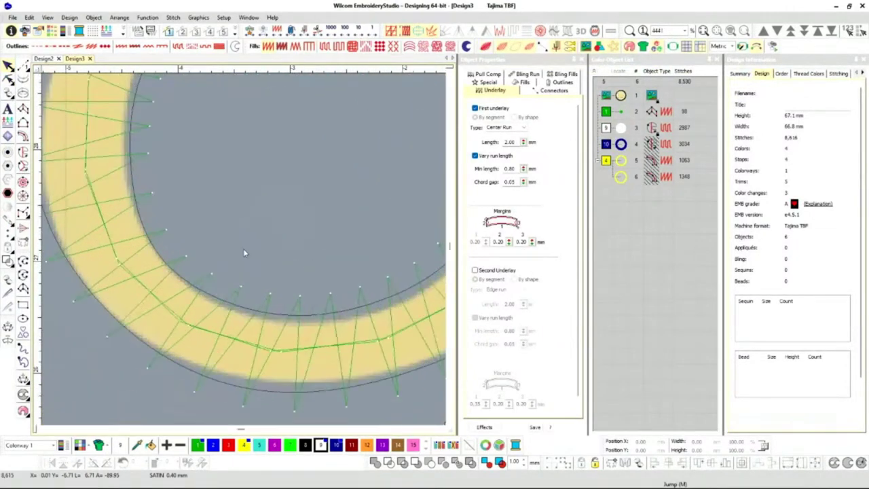
pyautogui.scroll(-3, 244, 249)
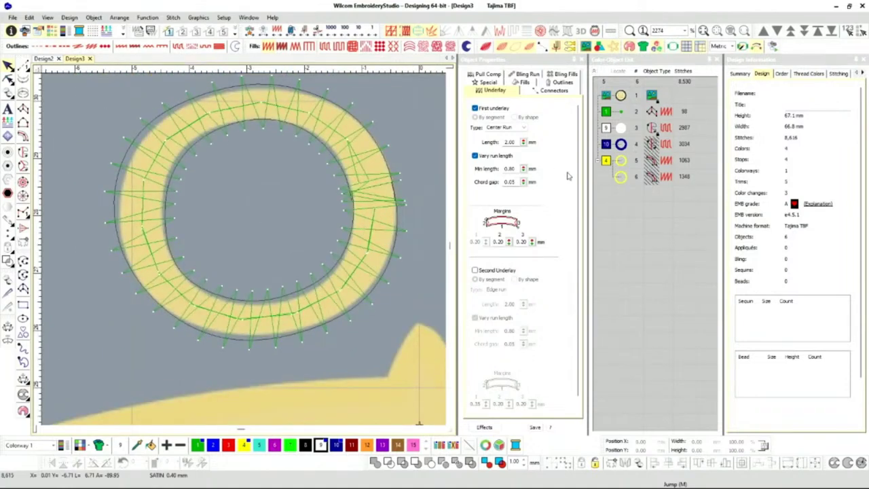
pyautogui.click(622, 111)
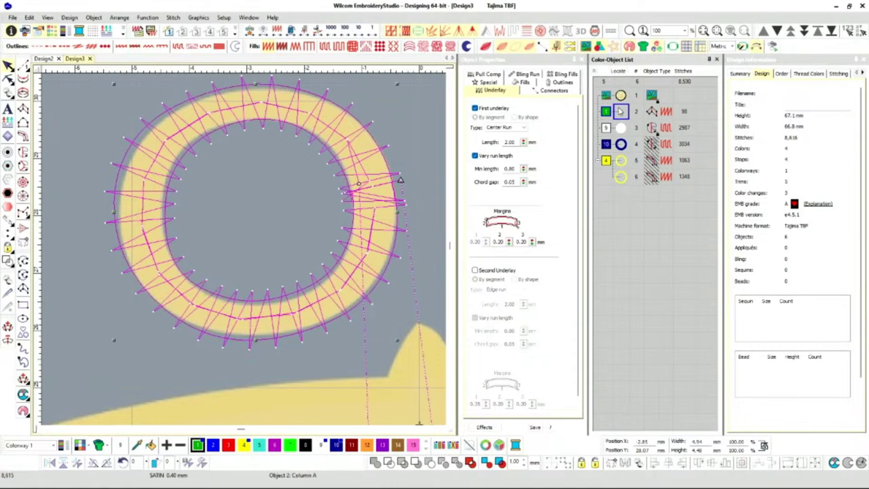
pyautogui.press('h')
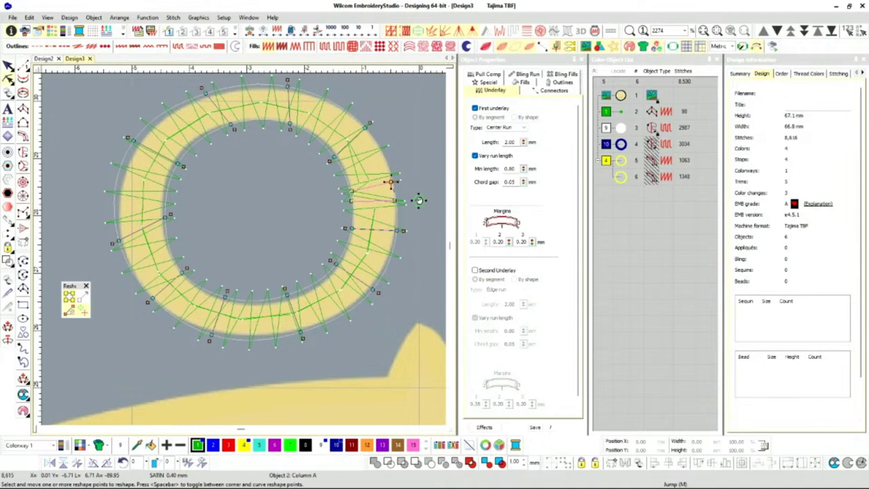
pyautogui.press('Escape')
# - Measure the lengths of two neighbouring Center Run underlay stitches along the upper-left curve of the O
pyautogui.scroll(2, 172, 153)
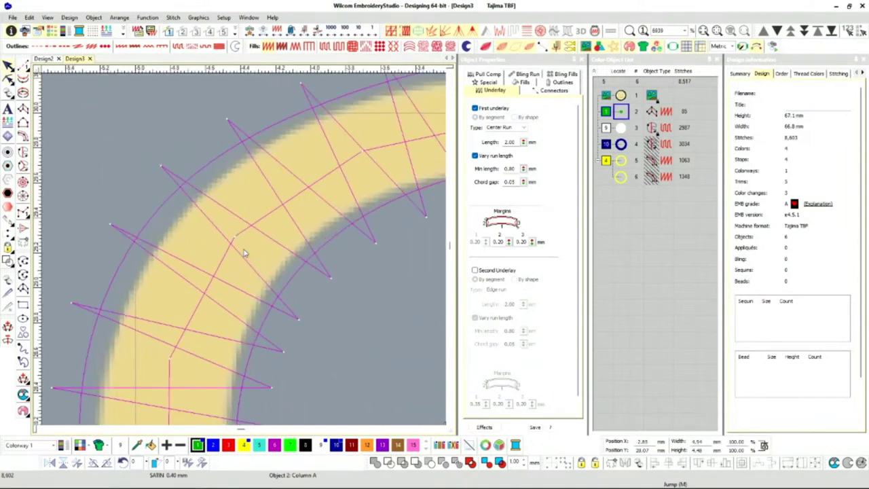
pyautogui.press('m')
pyautogui.moveTo(234, 237); pyautogui.dragTo(365, 154)
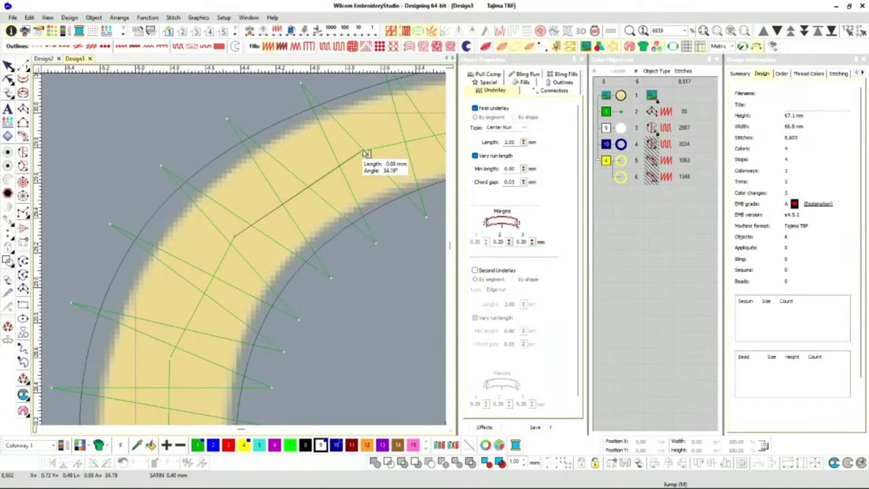
pyautogui.moveTo(365, 153); pyautogui.dragTo(362, 156)
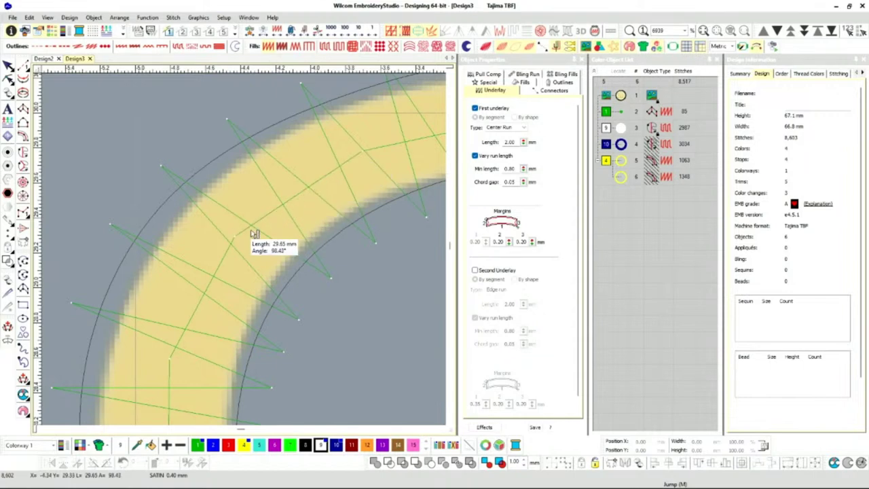
pyautogui.moveTo(234, 239); pyautogui.dragTo(171, 366)
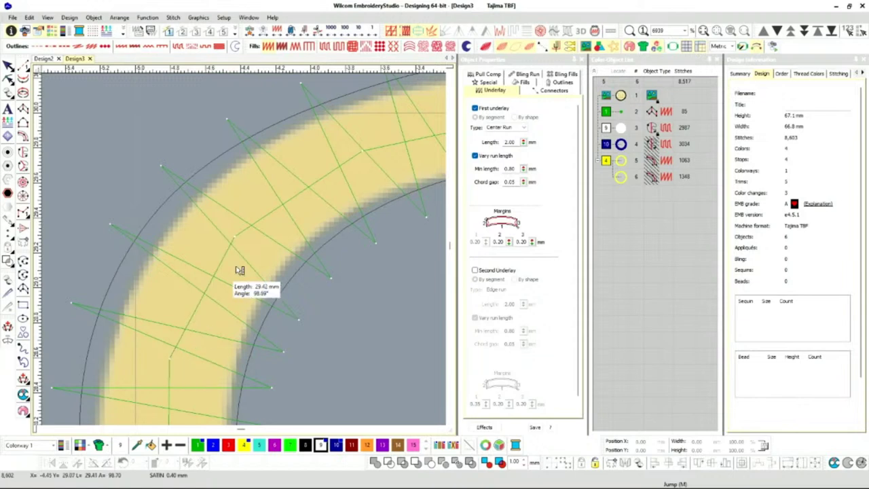
# - Measure the next Center Run underlay stitch on the O's upper-left curve and examine the underlay around the whole letter
pyautogui.moveTo(236, 240); pyautogui.dragTo(173, 365)
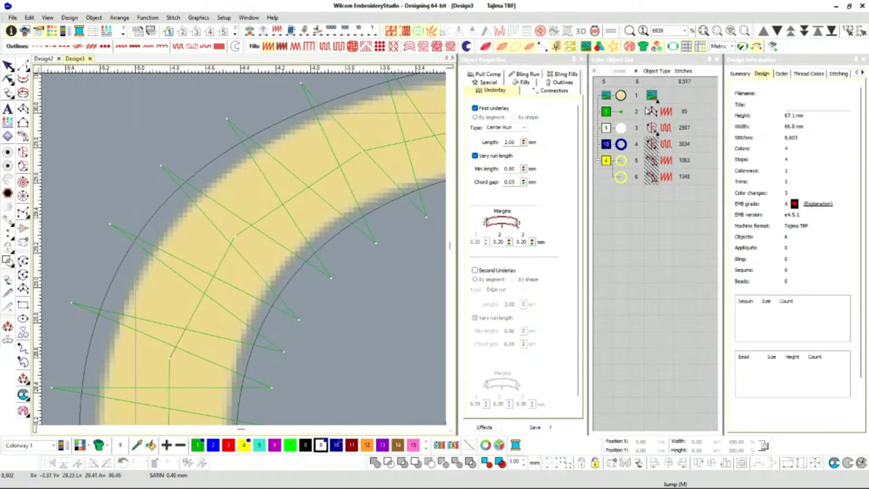
pyautogui.click(620, 112)
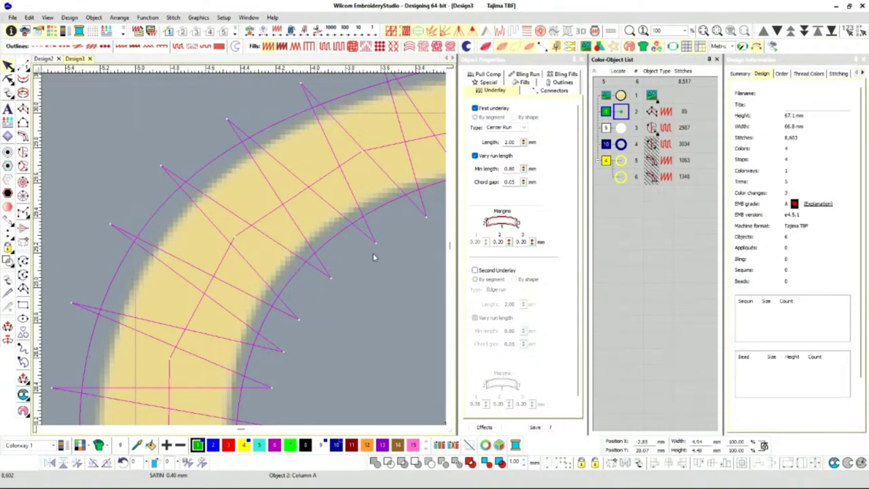
pyautogui.scroll(-1, 245, 248)
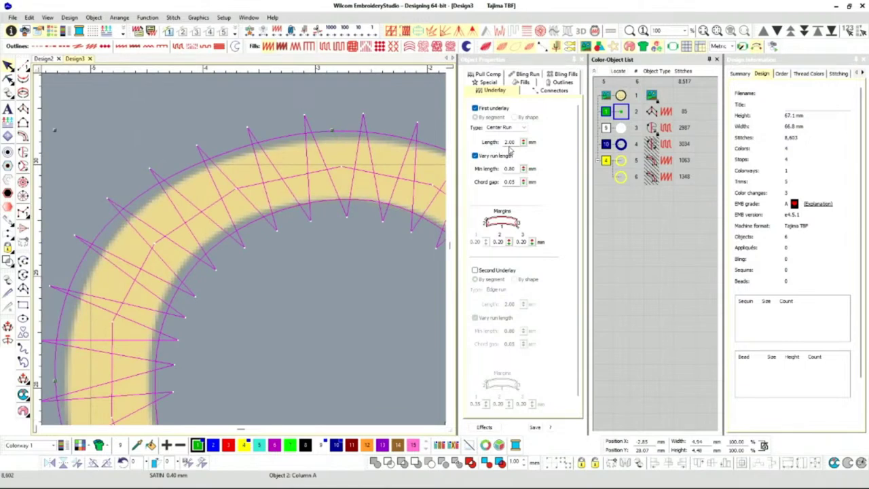
pyautogui.scroll(-1, 306, 272)
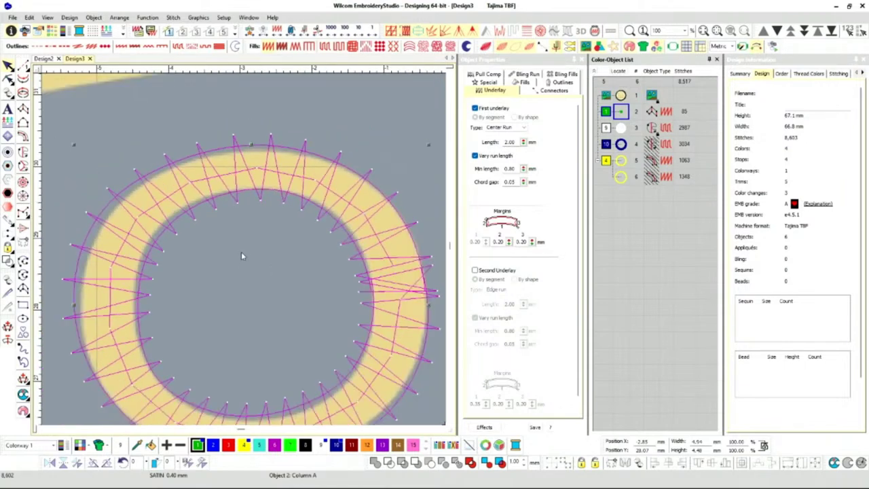
pyautogui.scroll(-1, 346, 294)
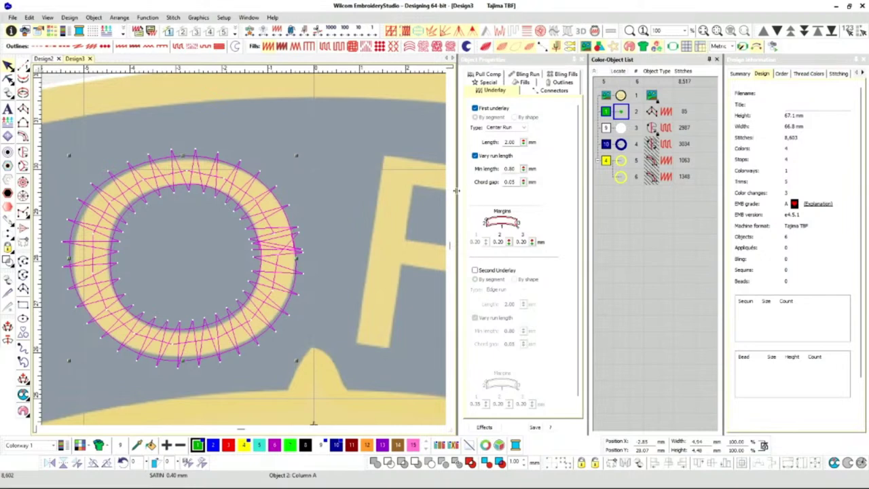
pyautogui.click(361, 233)
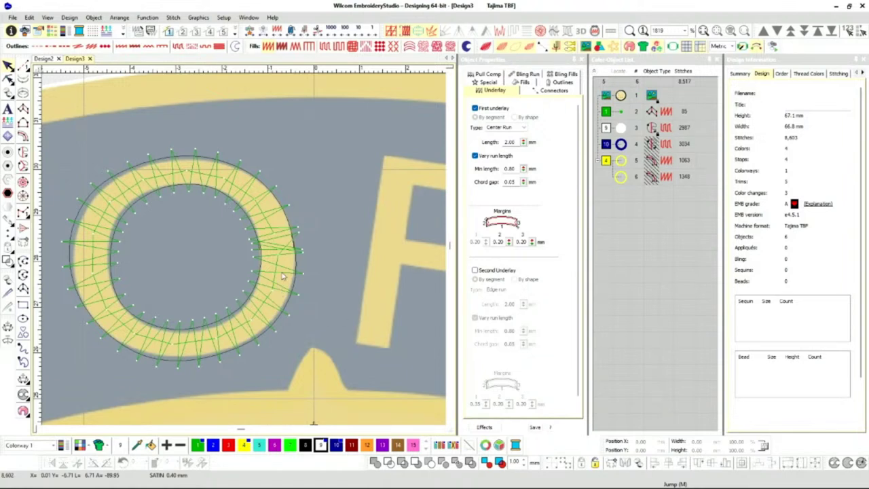
pyautogui.scroll(-2, 299, 264)
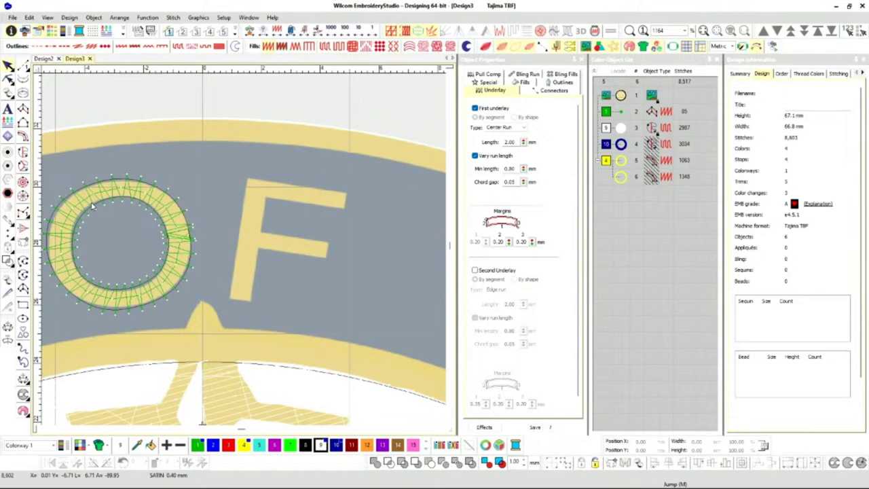
# - Show the pull compensation settings of the O satin object
pyautogui.scroll(5, 178, 258)
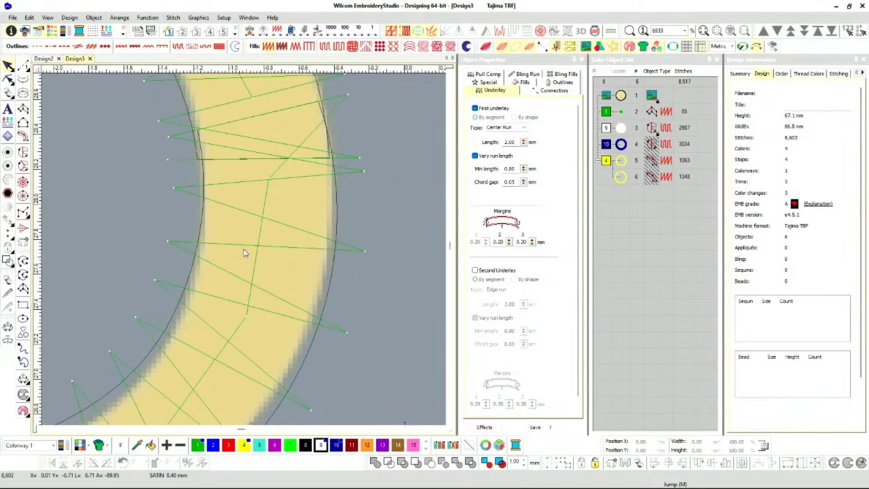
pyautogui.moveTo(244, 249)
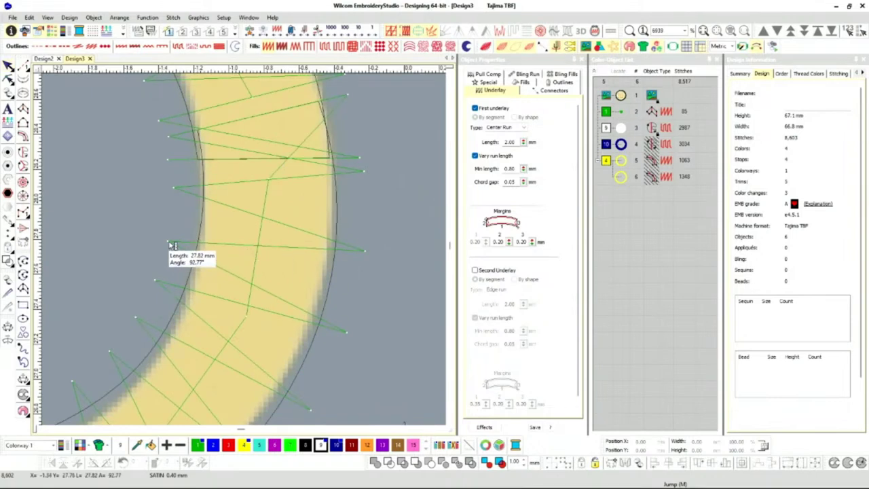
pyautogui.click(621, 111)
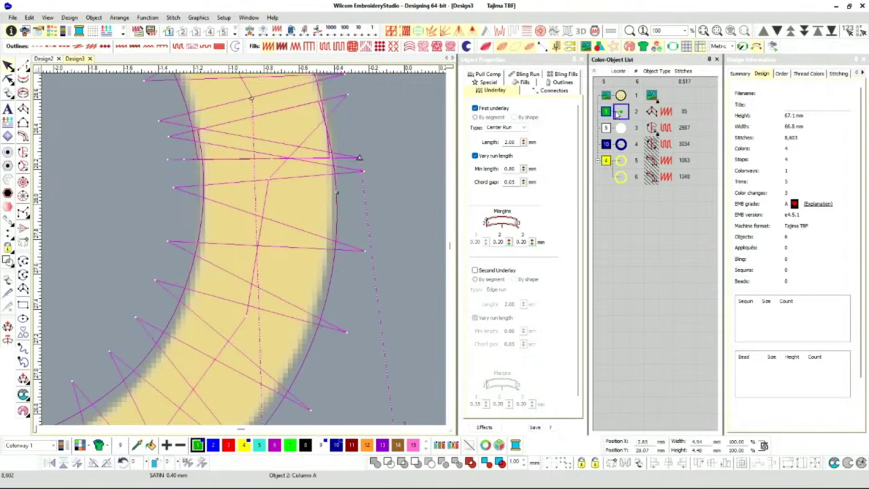
pyautogui.click(489, 75)
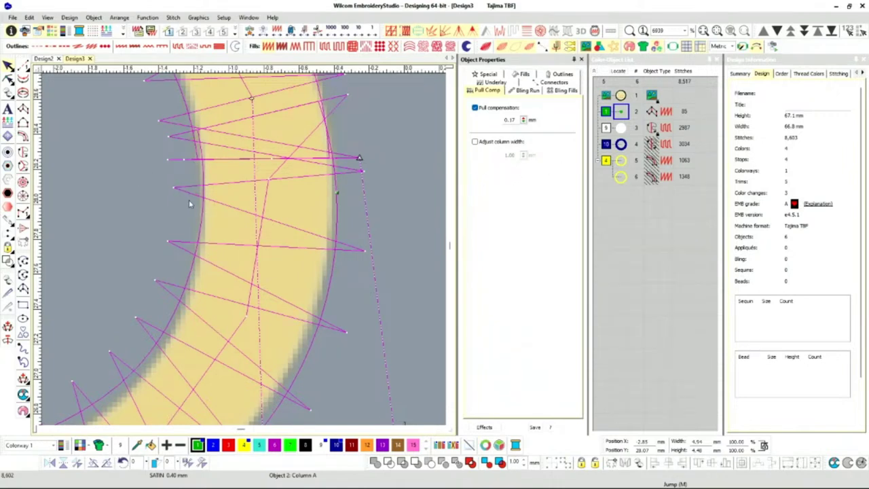
# - Measure the full length of a satin stitch across the right side of the O, from tip to tip
pyautogui.press('m')
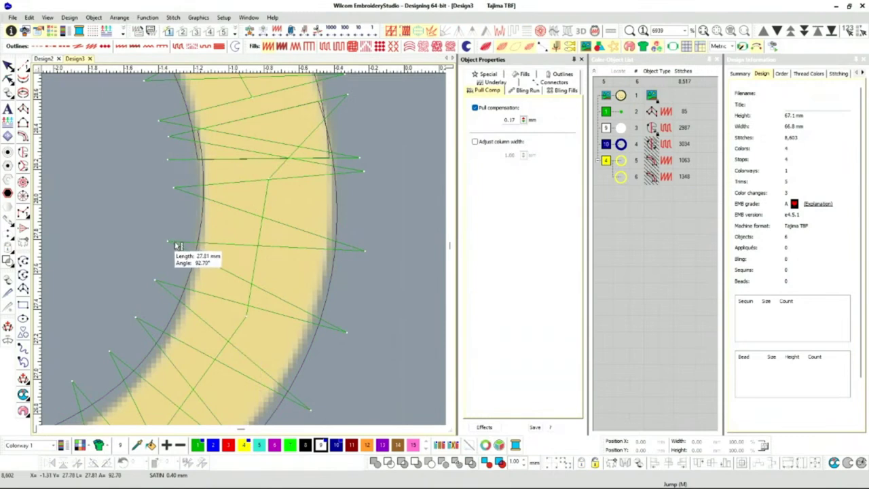
pyautogui.scroll(2, 173, 246)
pyautogui.moveTo(237, 248); pyautogui.dragTo(380, 255)
pyautogui.scroll(-3, 240, 251)
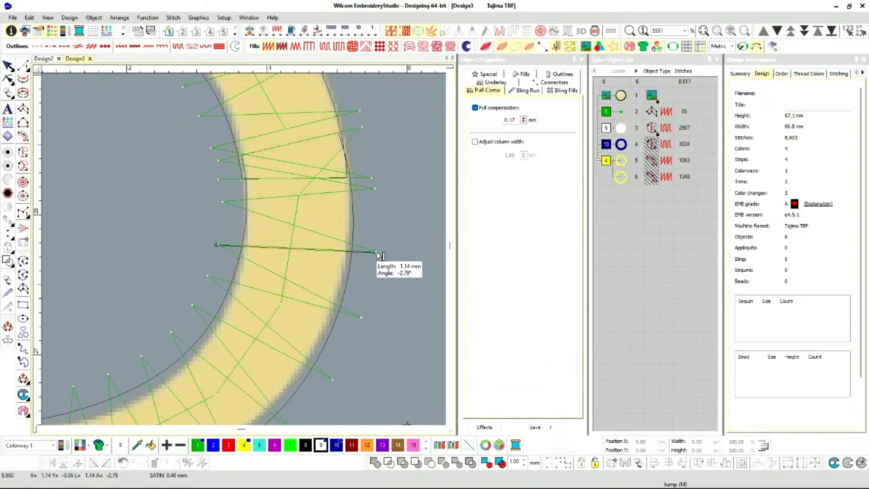
pyautogui.moveTo(379, 254); pyautogui.dragTo(339, 254)
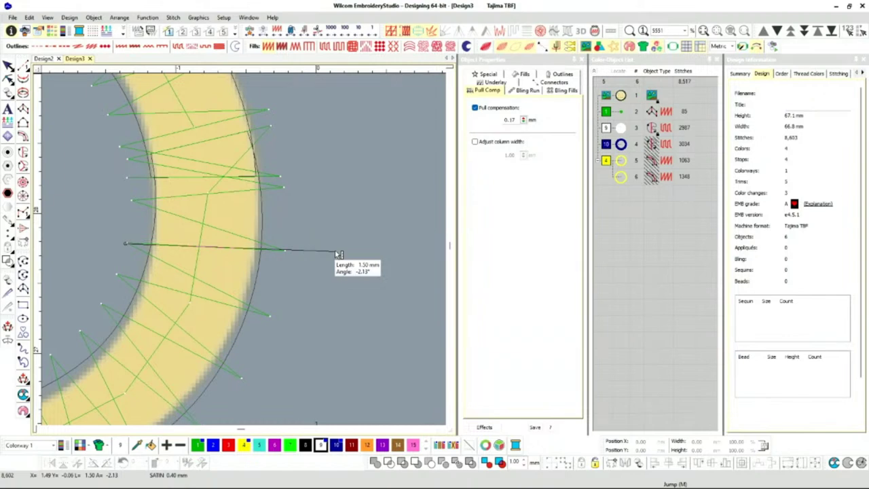
pyautogui.moveTo(340, 252); pyautogui.dragTo(337, 254)
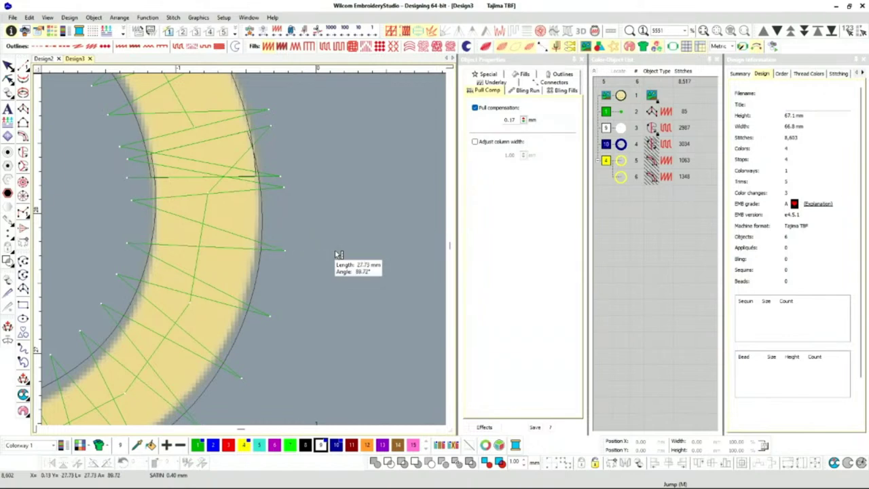
# - Measure the O's column width between its inner and outer outlines on the lower right curve
pyautogui.click(623, 111)
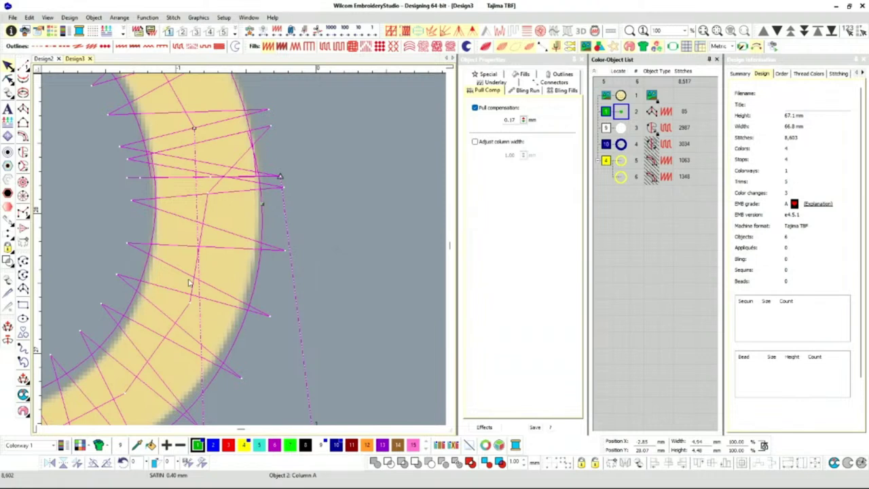
pyautogui.press('m')
pyautogui.moveTo(145, 268); pyautogui.dragTo(251, 305)
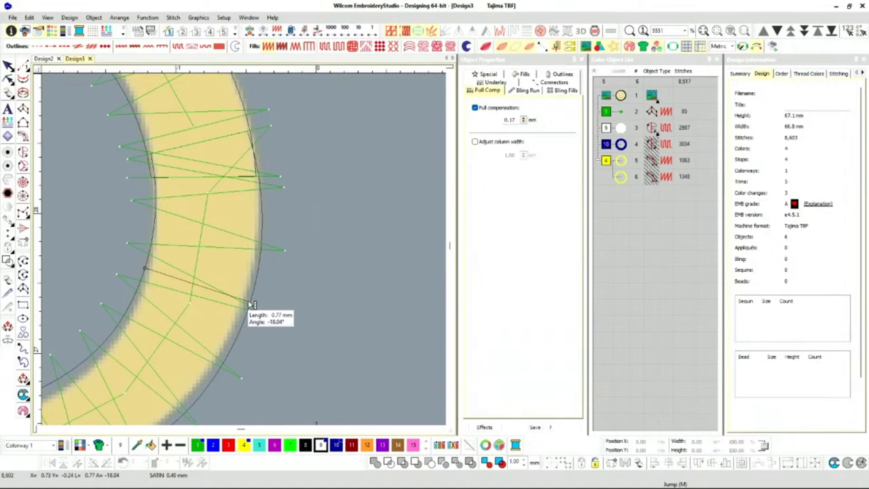
pyautogui.moveTo(251, 305); pyautogui.dragTo(252, 305)
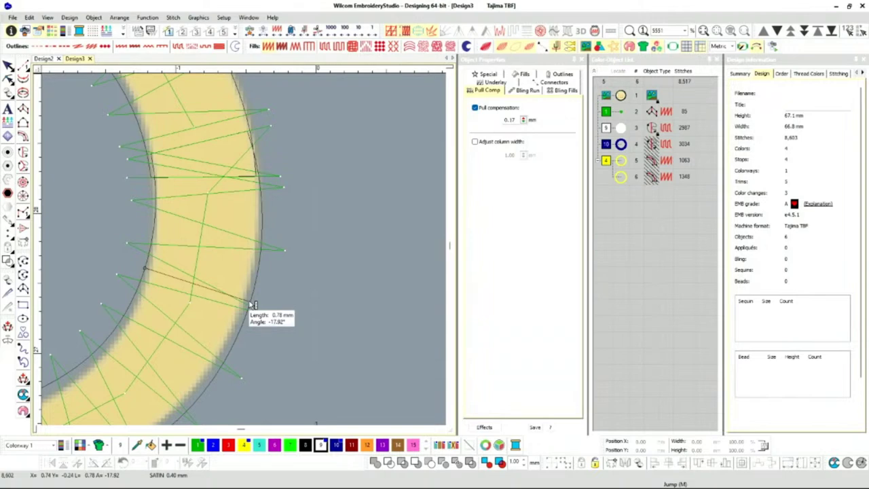
pyautogui.moveTo(253, 305); pyautogui.dragTo(253, 305)
# - Set the pull compensation of the O satin object to 0.37 mm
pyautogui.click(622, 112)
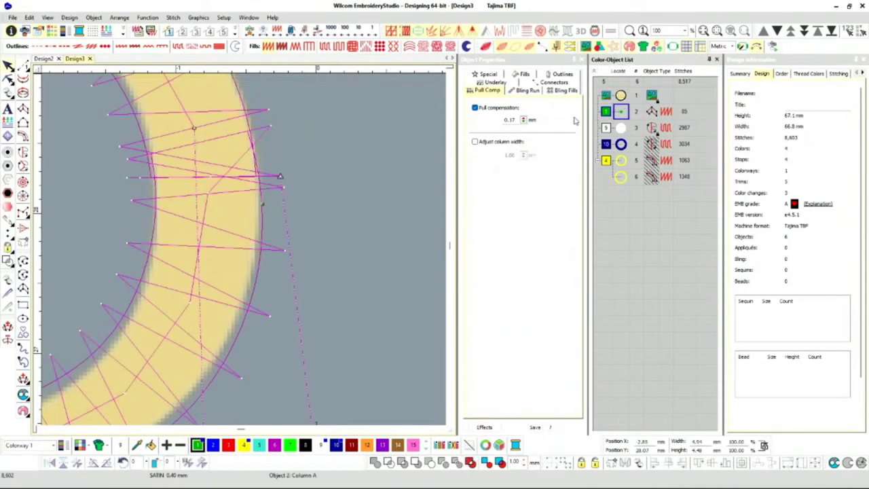
pyautogui.doubleClick(510, 120)
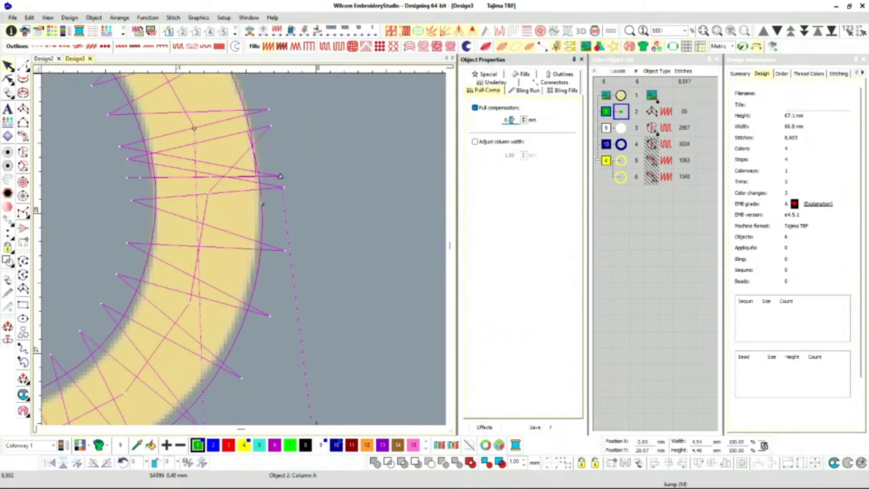
pyautogui.write('17')
pyautogui.press('Return')
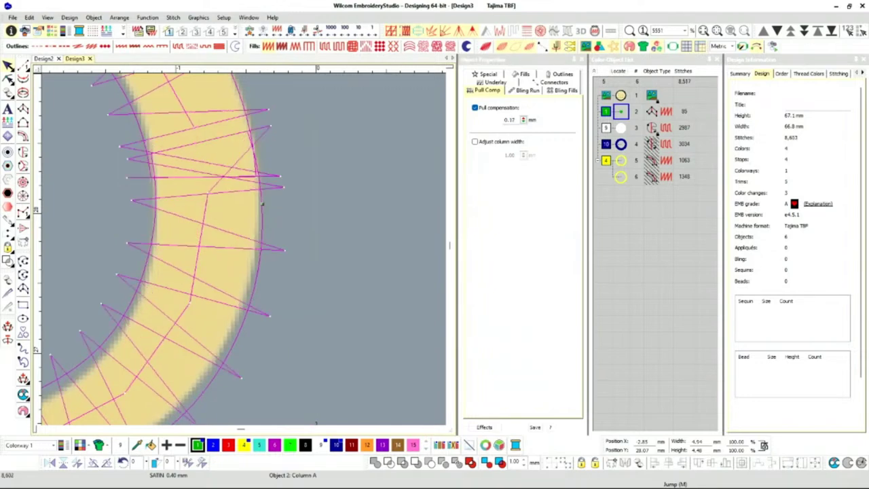
pyautogui.doubleClick(514, 119)
pyautogui.write('3')
pyautogui.write('7')
pyautogui.press('Return')
pyautogui.press('Escape')
# - Measure the satin stitch across the right side of the O again with the new pull compensation applied
pyautogui.press('m')
pyautogui.moveTo(262, 203); pyautogui.dragTo(315, 256)
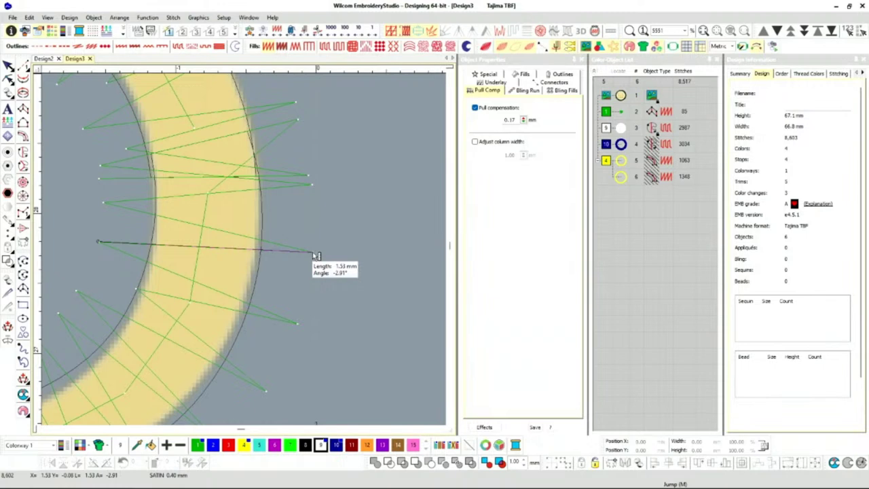
pyautogui.moveTo(316, 255); pyautogui.dragTo(316, 255)
# - Examine the O's satin coverage and thickness in the realistic stitch view against the neighbouring F artwork
pyautogui.press('t')
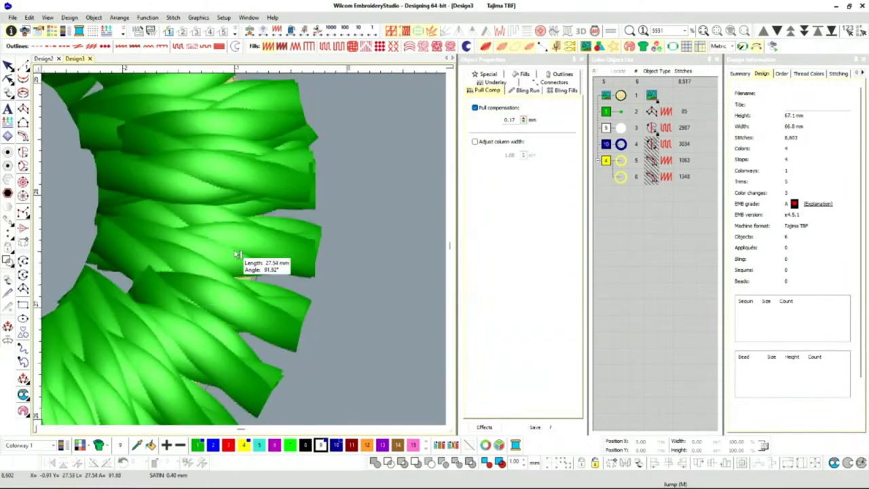
pyautogui.scroll(-5, 241, 251)
pyautogui.scroll(-1, 237, 247)
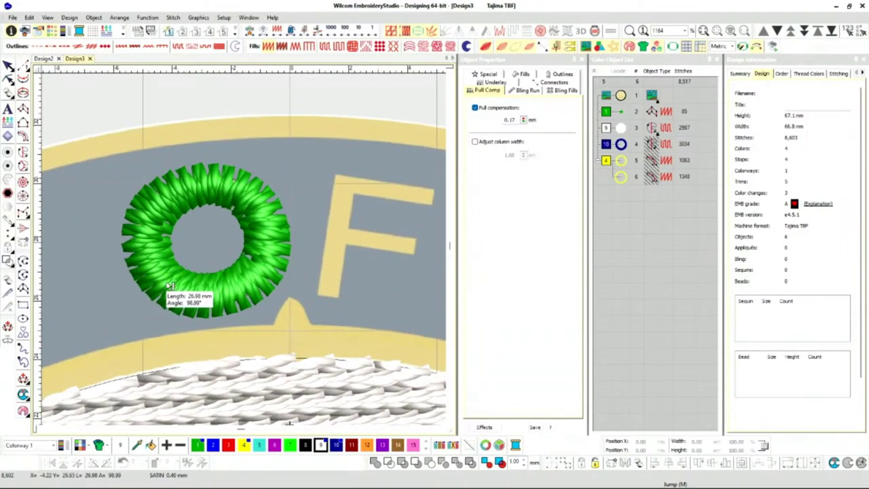
pyautogui.scroll(2, 251, 259)
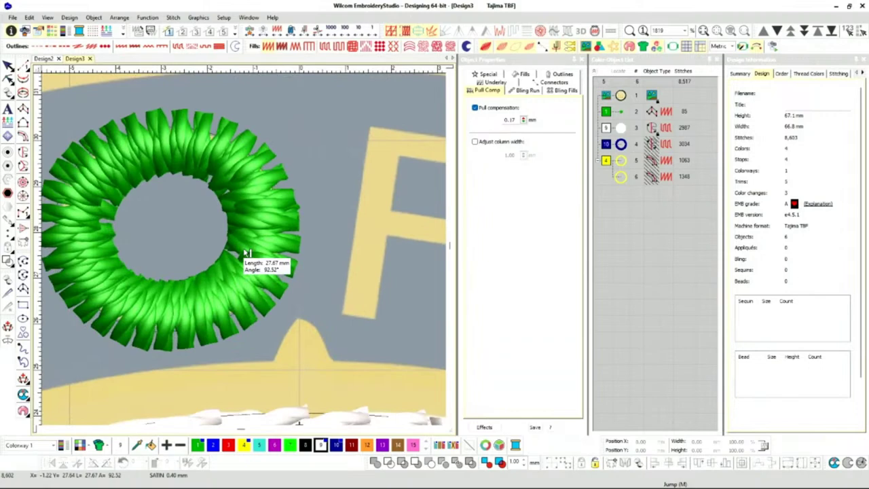
pyautogui.press('t')
pyautogui.press('t')
pyautogui.scroll(-2, 238, 248)
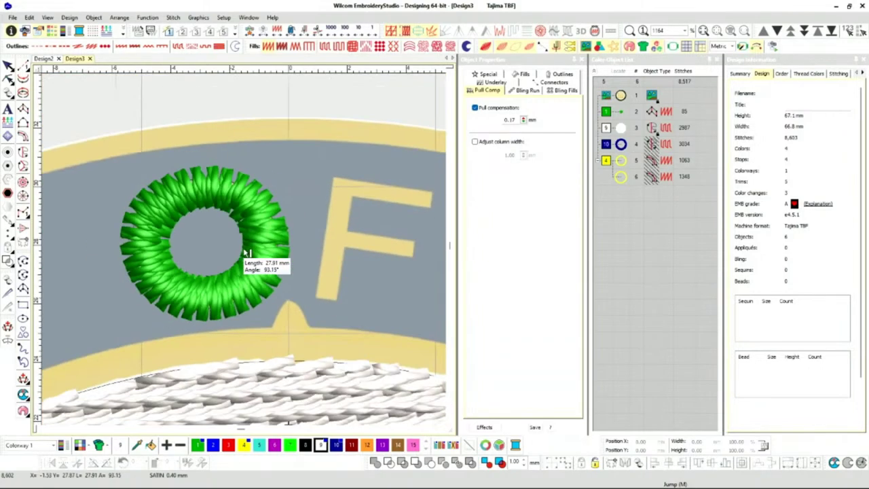
pyautogui.scroll(2, 247, 253)
pyautogui.scroll(-2, 246, 253)
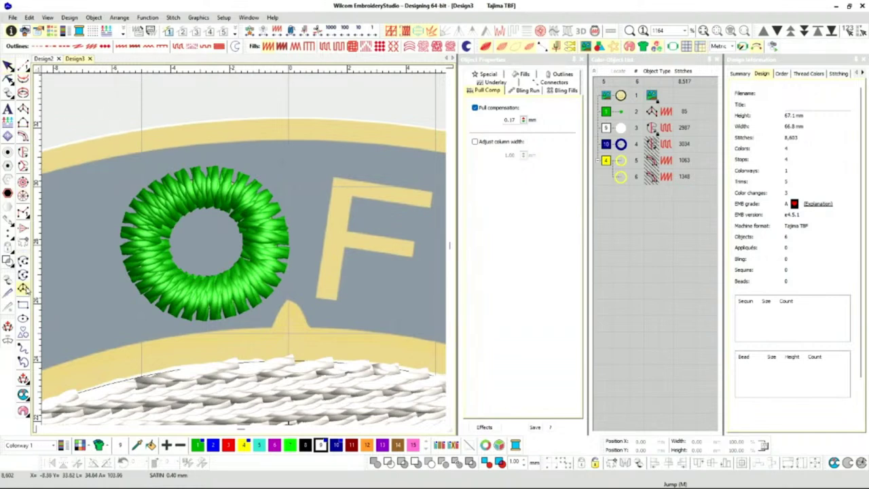
pyautogui.press('Escape')
pyautogui.click(179, 213)
pyautogui.press('h')
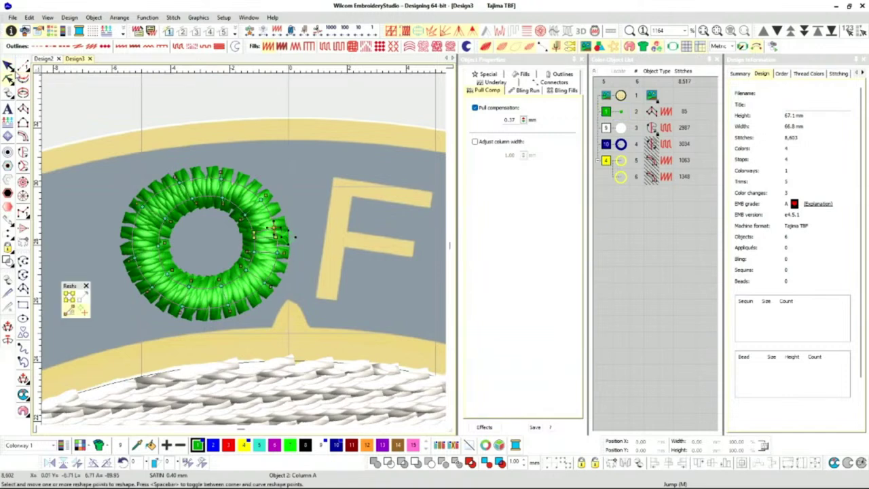
pyautogui.press('Escape')
# - Digitize a run spanning about 2.6 mm along the F's middle bar, from the stem to the bar's end, and color it green
pyautogui.click(22, 260)
pyautogui.scroll(-1, 175, 107)
pyautogui.scroll(2, 243, 249)
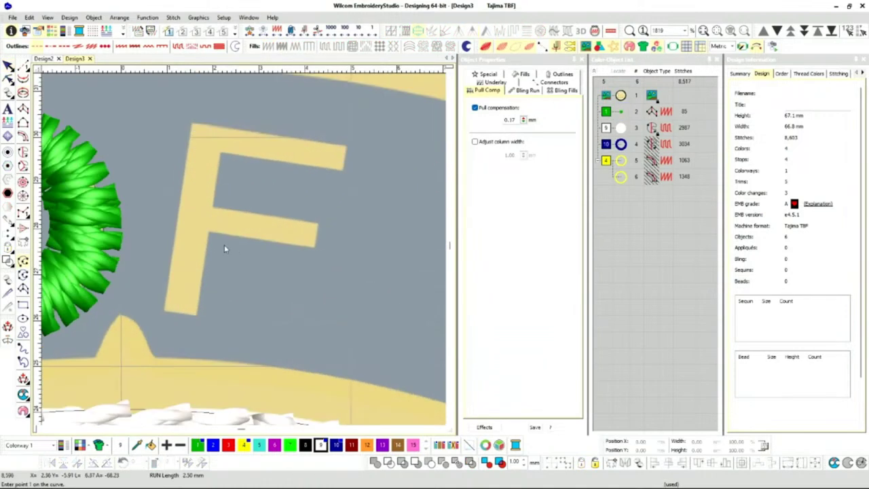
pyautogui.click(189, 215)
pyautogui.click(312, 239)
pyautogui.press('Return')
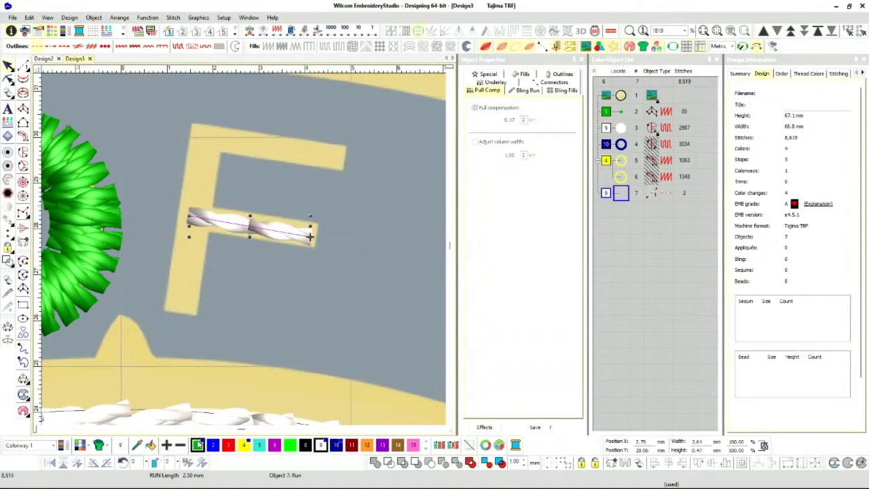
pyautogui.click(196, 445)
pyautogui.press('Escape')
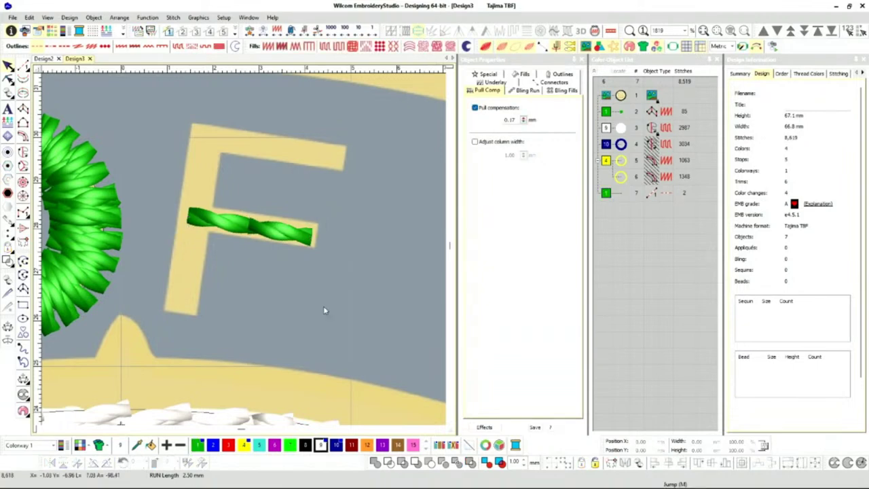
# - Digitize the F's middle bar as a satin column from its outer end back to the stem
pyautogui.press('t')
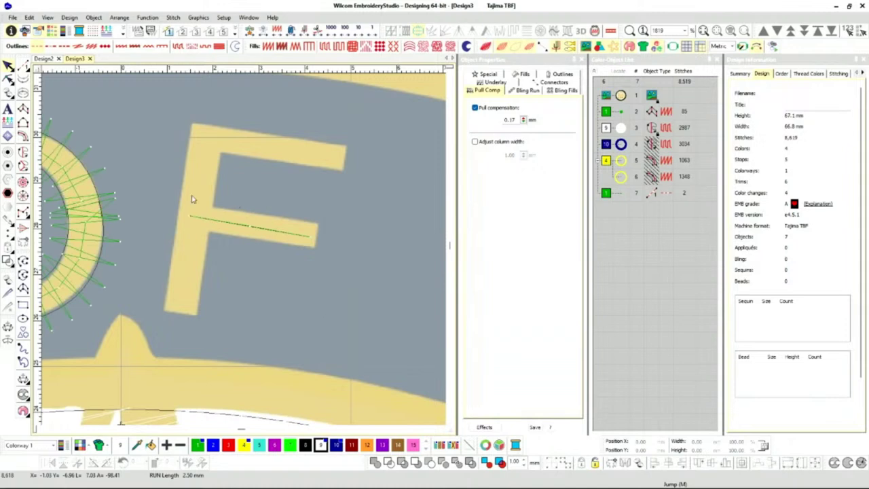
pyautogui.click(22, 109)
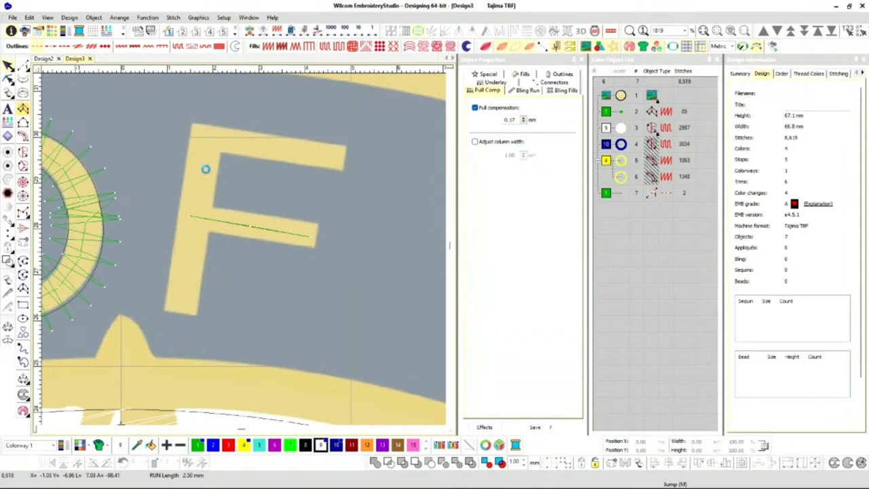
pyautogui.click(318, 220)
pyautogui.click(314, 250)
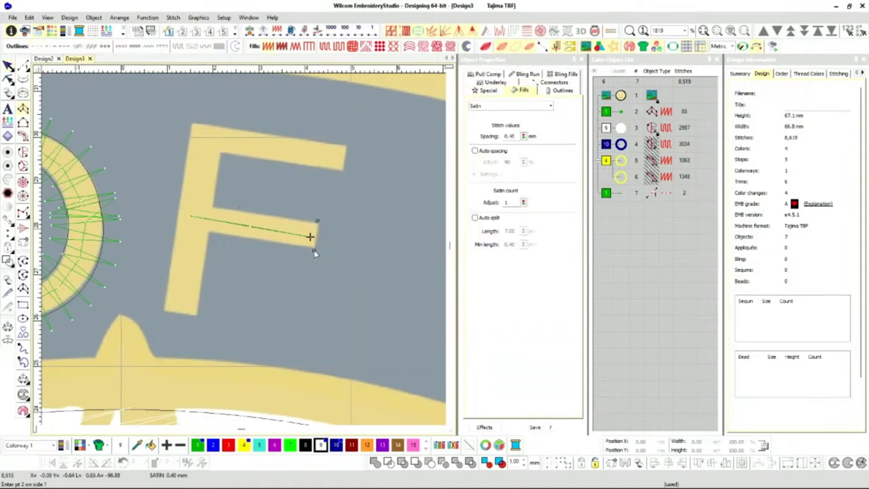
pyautogui.click(207, 211)
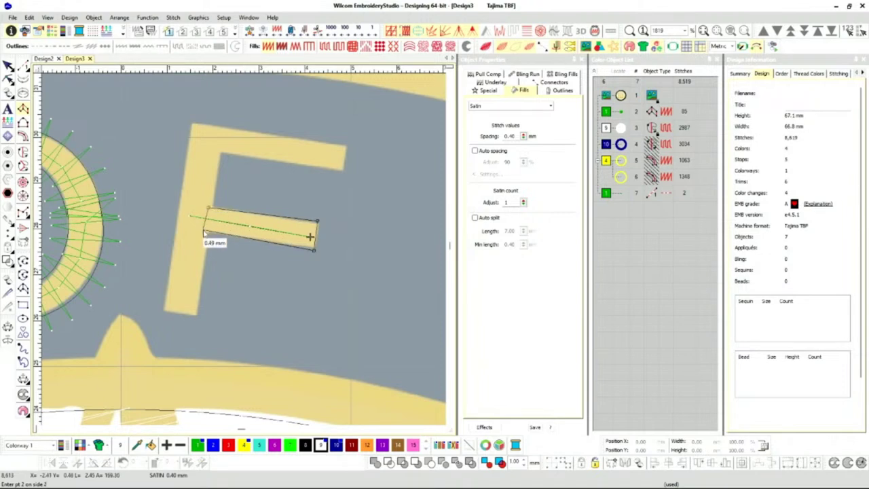
pyautogui.click(203, 237)
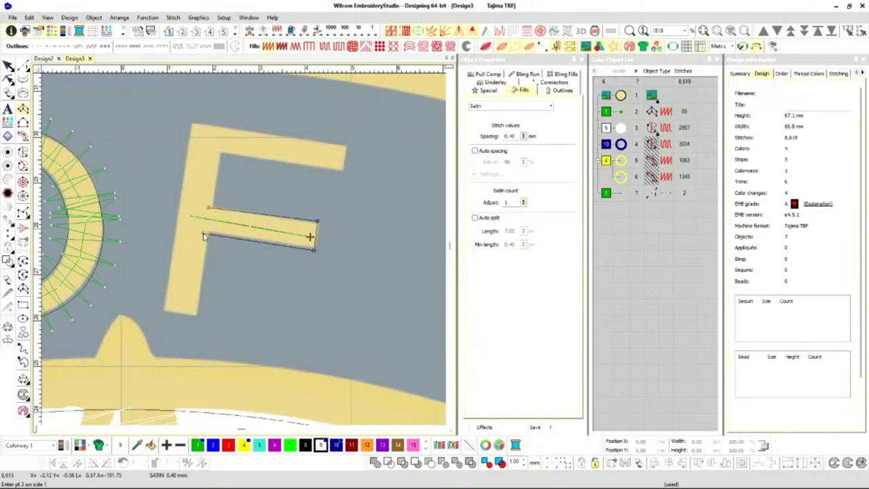
pyautogui.press('Return')
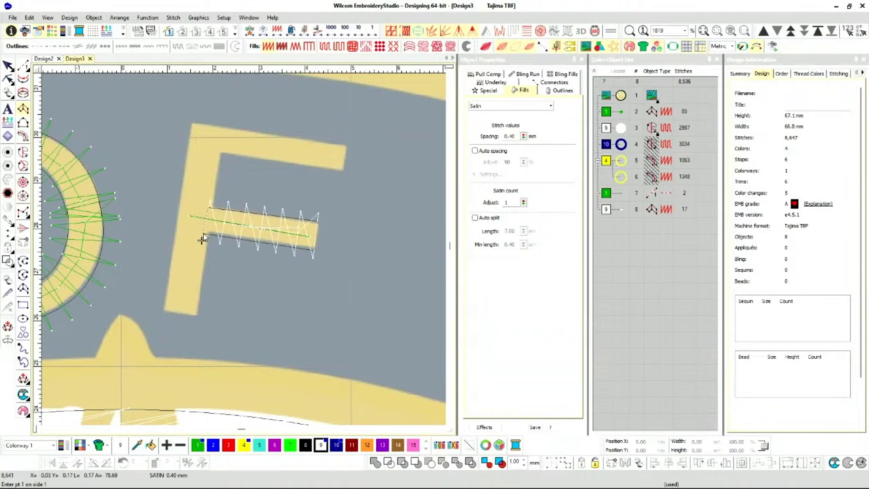
# - Digitize the F's stem and top arm as one continuous satin column, mitred at the upper corner
pyautogui.click(197, 315)
pyautogui.click(163, 312)
pyautogui.click(222, 153)
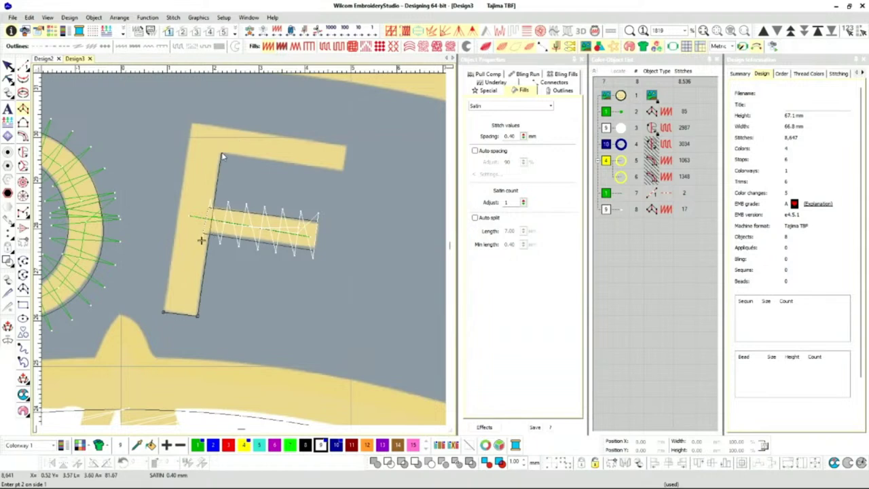
pyautogui.click(191, 124)
pyautogui.click(343, 171)
pyautogui.click(347, 145)
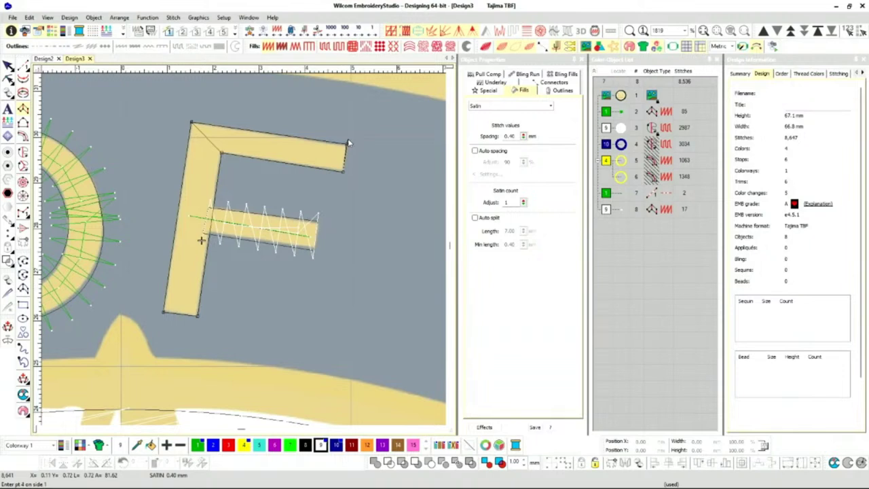
pyautogui.press('Return')
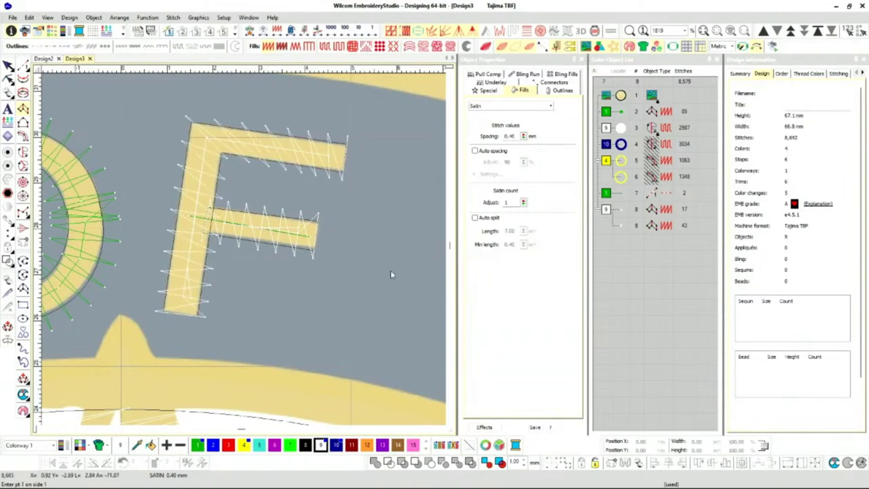
# - Color both F satin columns green and set their pull compensation to 0.37 mm, checking their underlay settings
pyautogui.click(606, 211)
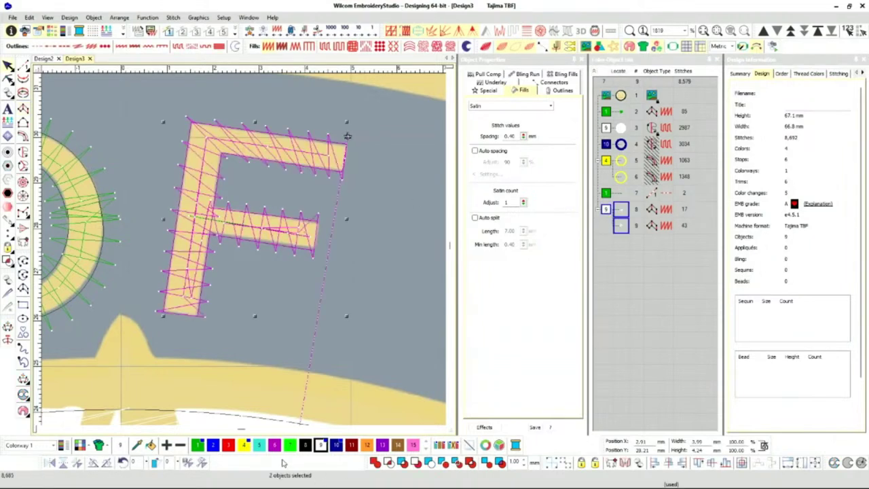
pyautogui.click(197, 445)
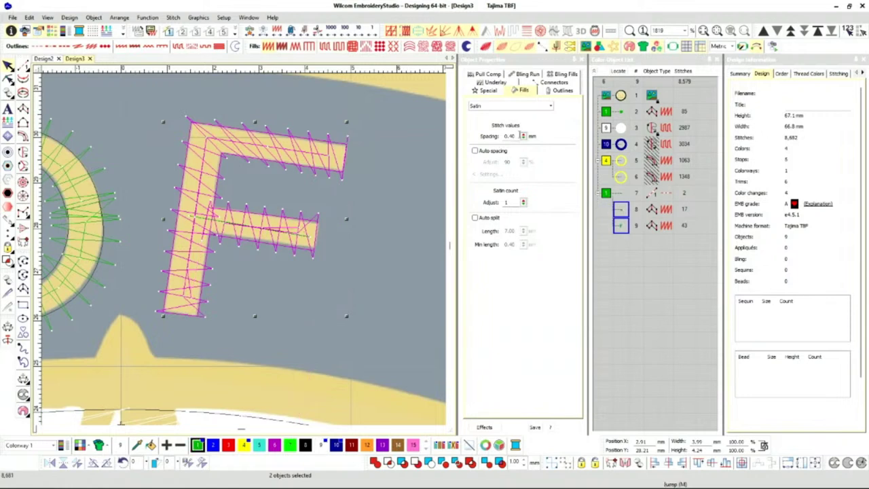
pyautogui.click(488, 76)
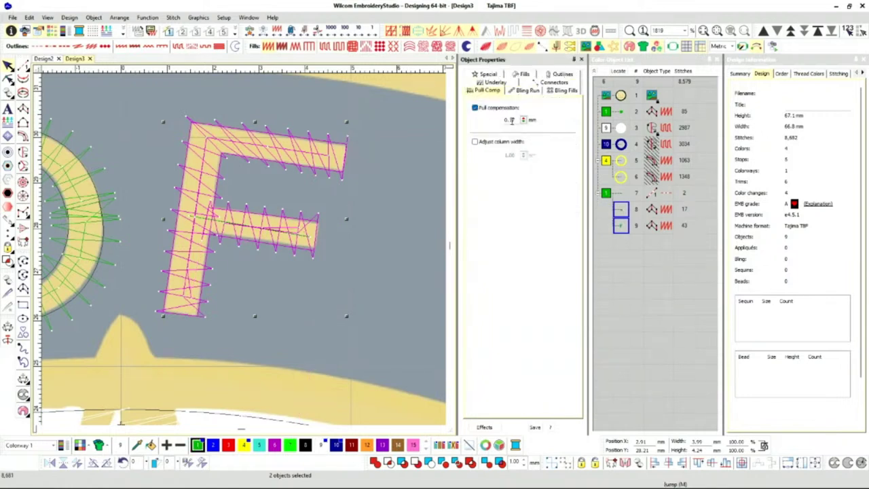
pyautogui.press('Return')
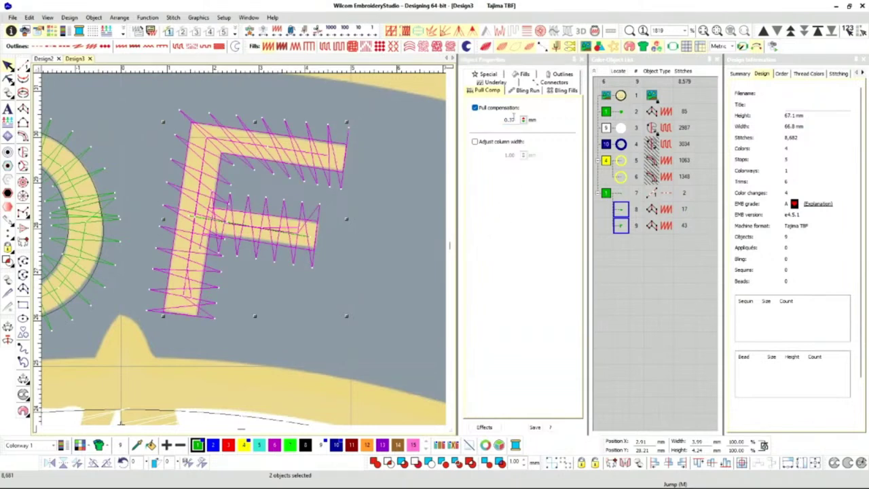
pyautogui.click(496, 84)
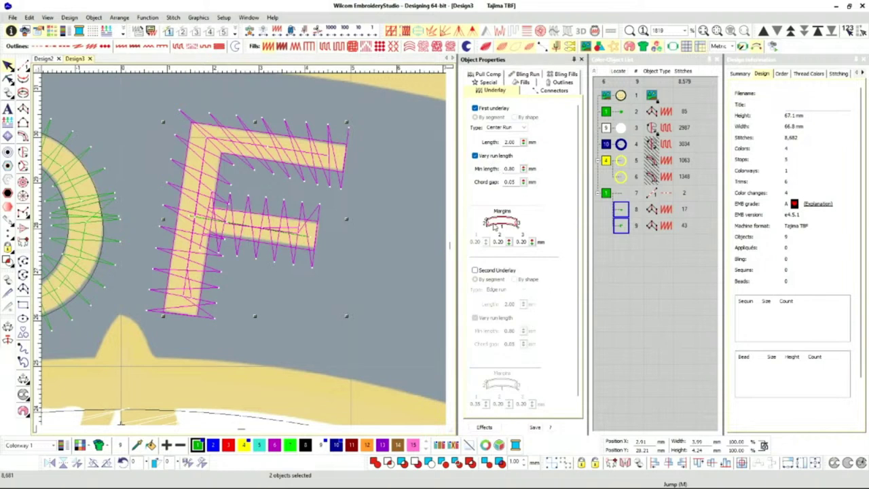
pyautogui.click(627, 299)
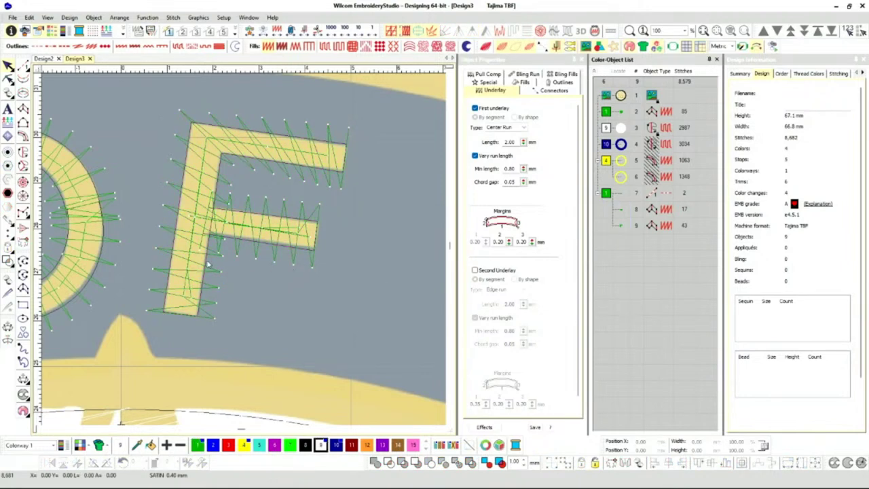
# - Turn off trimming after the O satin object and display the connectors in the stitch view
pyautogui.scroll(-2, 245, 253)
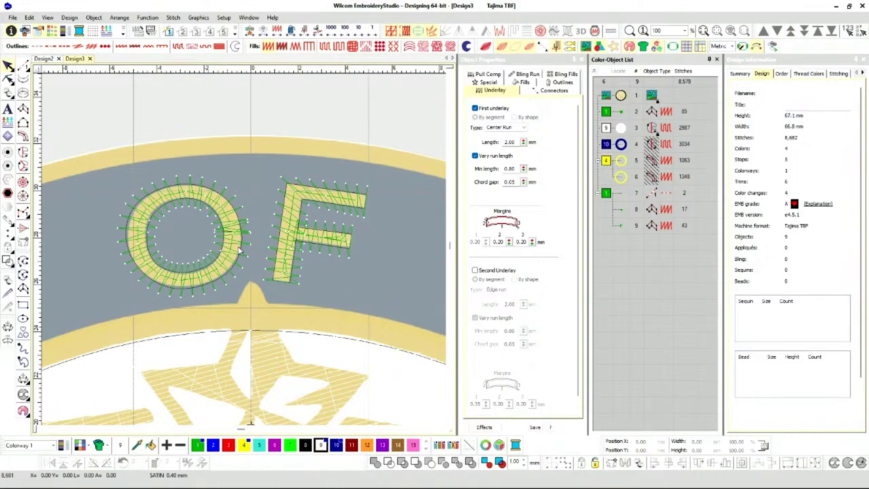
pyautogui.press('t')
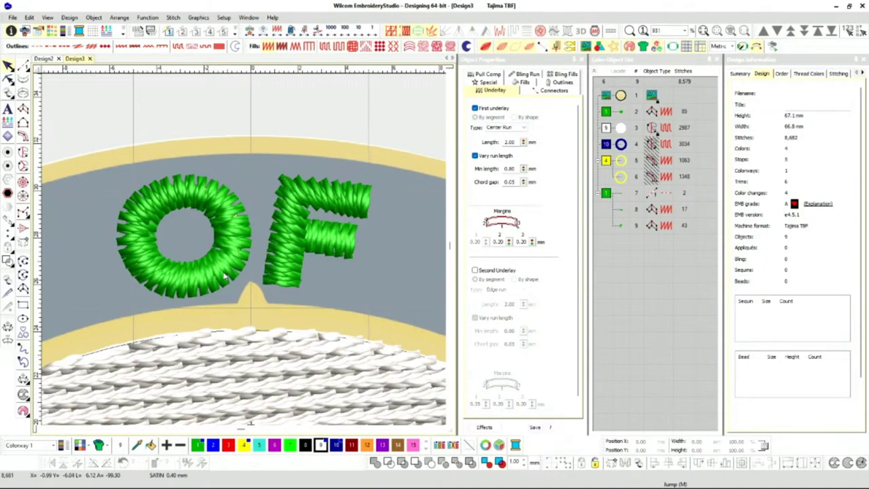
pyautogui.click(224, 275)
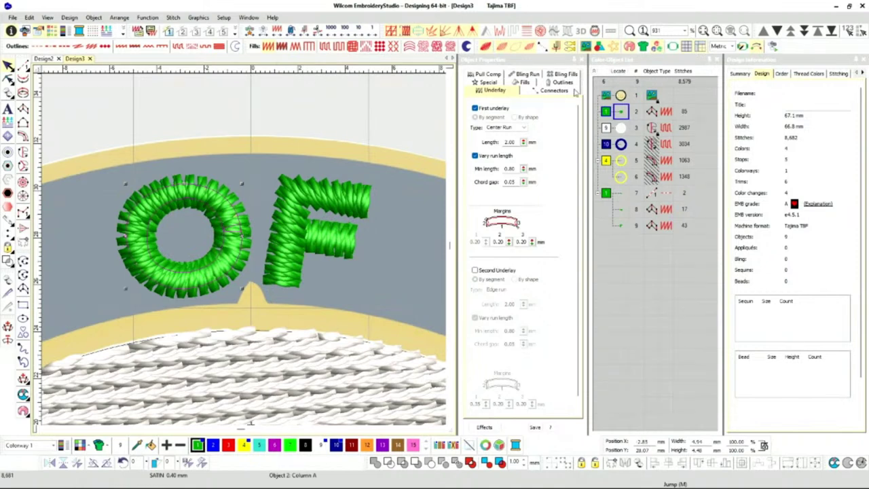
pyautogui.click(562, 82)
pyautogui.click(564, 82)
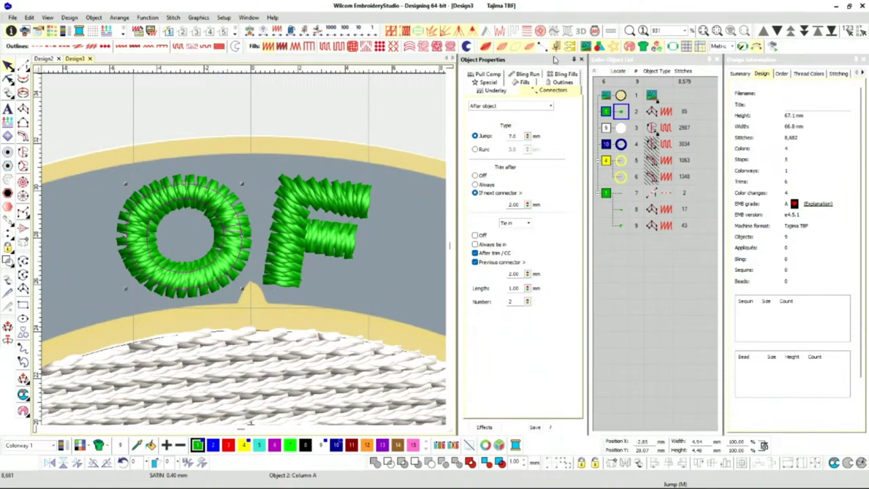
pyautogui.click(475, 175)
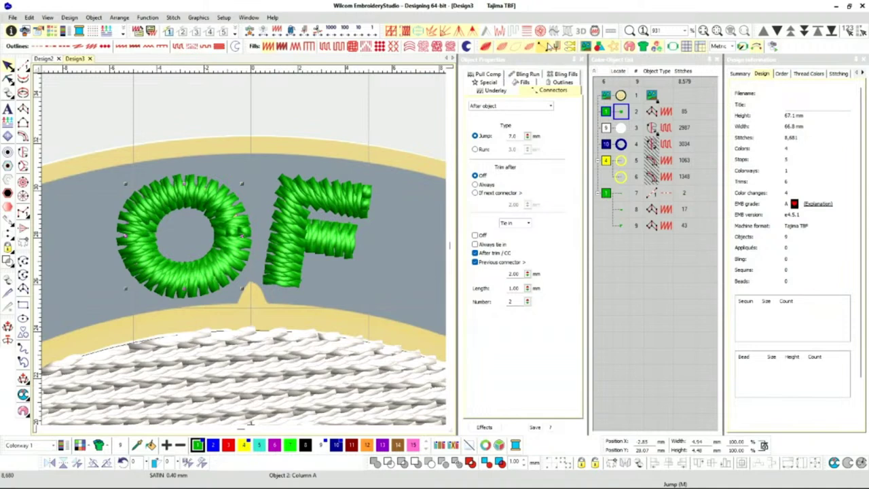
pyautogui.click(551, 46)
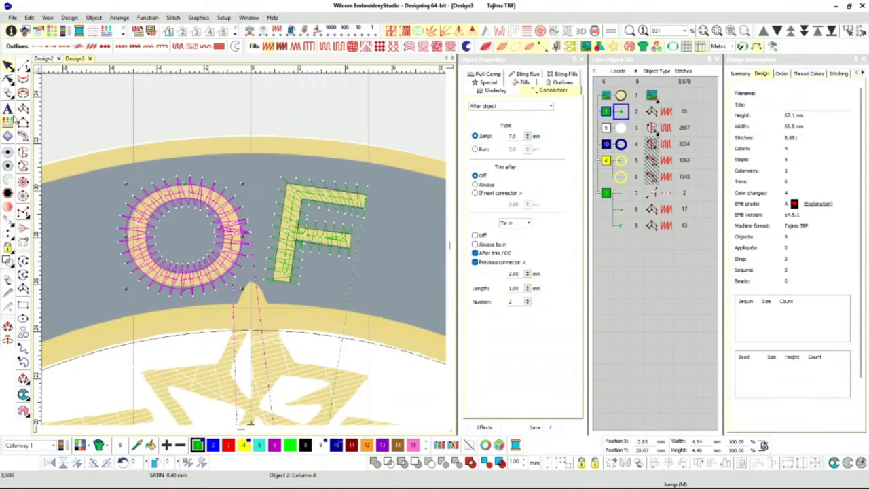
# - Move the O satin object in the stitch order to directly before the F's middle-bar run
pyautogui.click(621, 194)
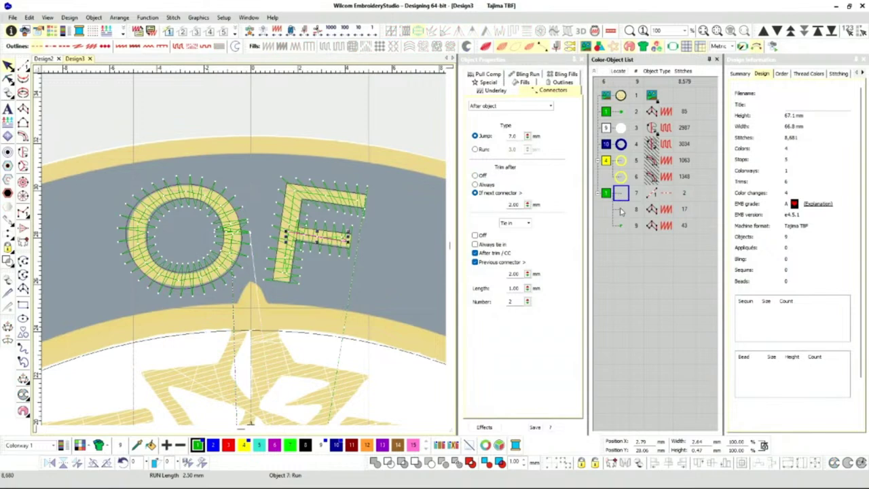
pyautogui.click(622, 114)
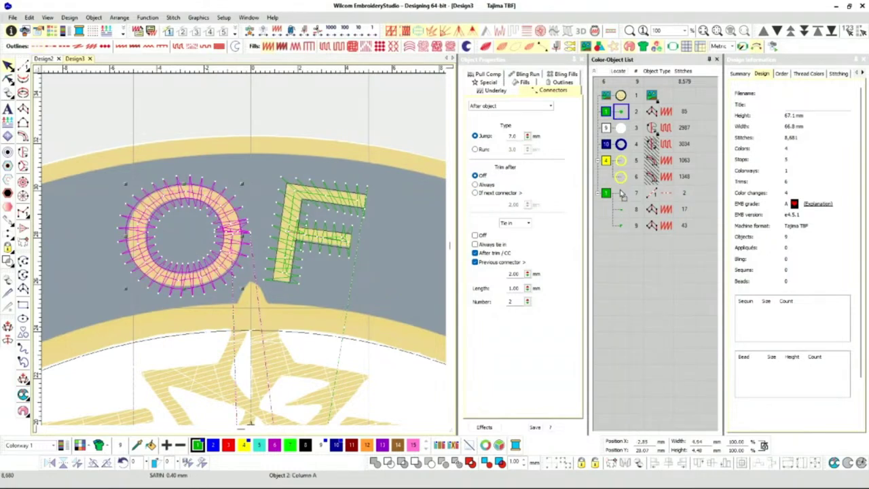
pyautogui.moveTo(622, 190); pyautogui.dragTo(623, 192)
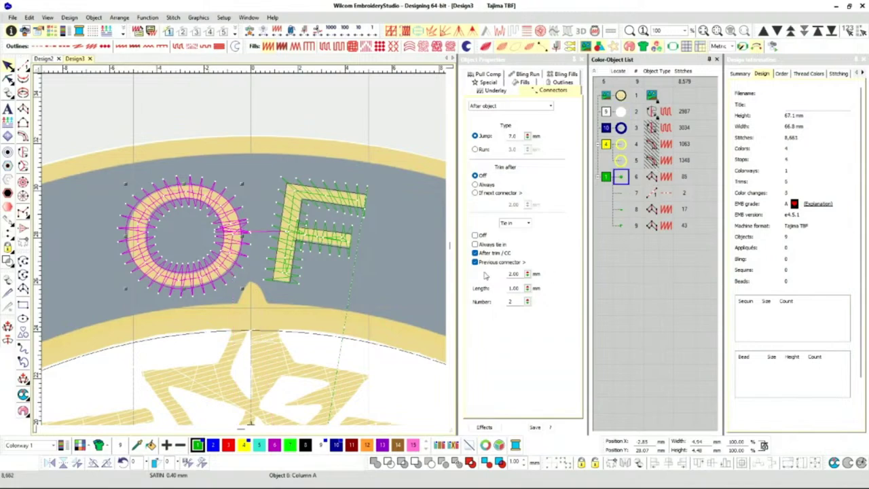
# - Examine the connector from the O to the F, the F's sewing sequence and the middle bar column's exit point
pyautogui.press('t')
pyautogui.scroll(10, 257, 231)
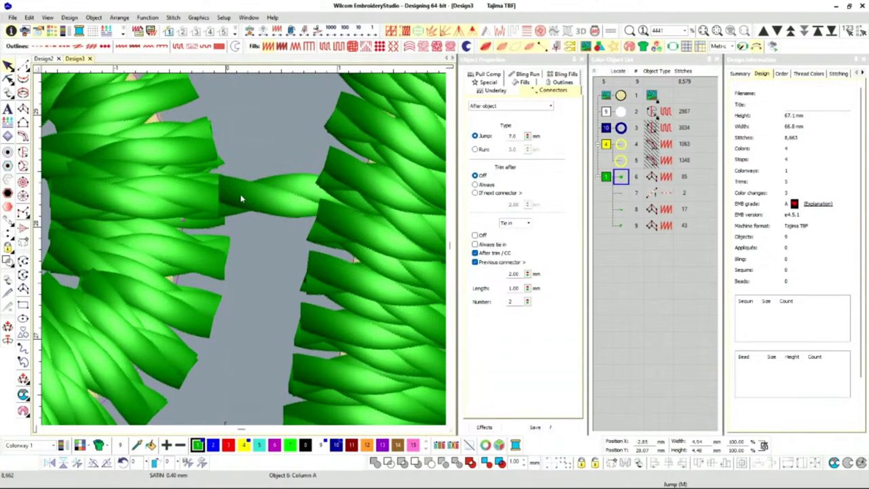
pyautogui.click(619, 194)
pyautogui.scroll(-2, 407, 217)
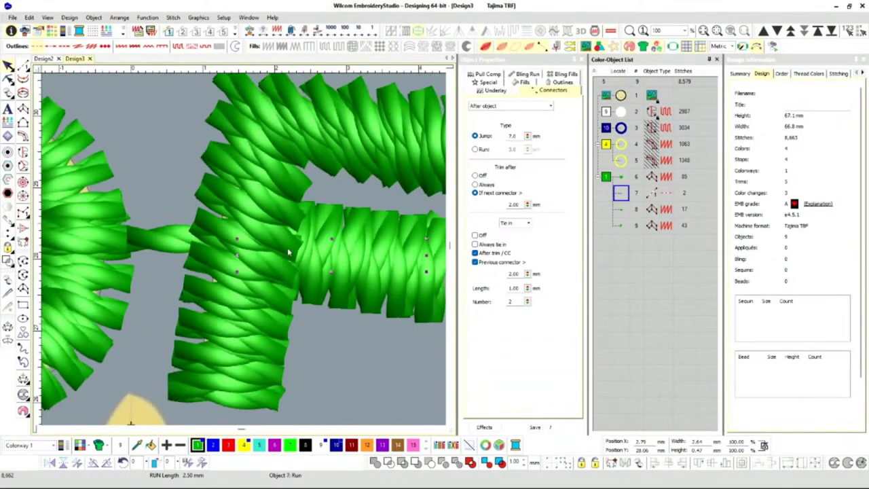
pyautogui.click(618, 209)
pyautogui.click(620, 224)
pyautogui.scroll(-2, 244, 252)
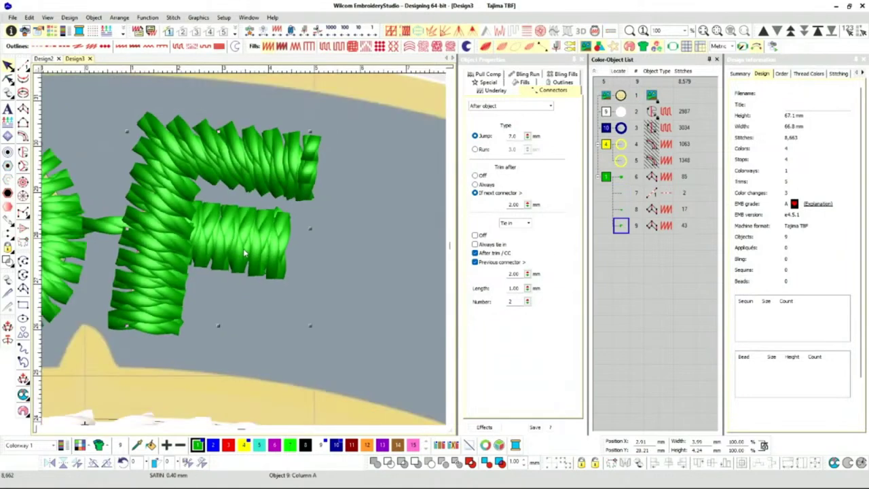
pyautogui.click(620, 209)
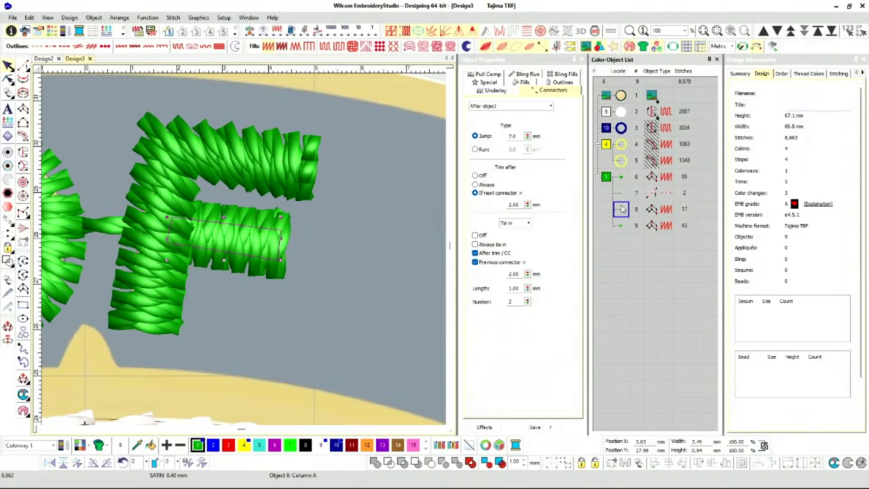
pyautogui.press('h')
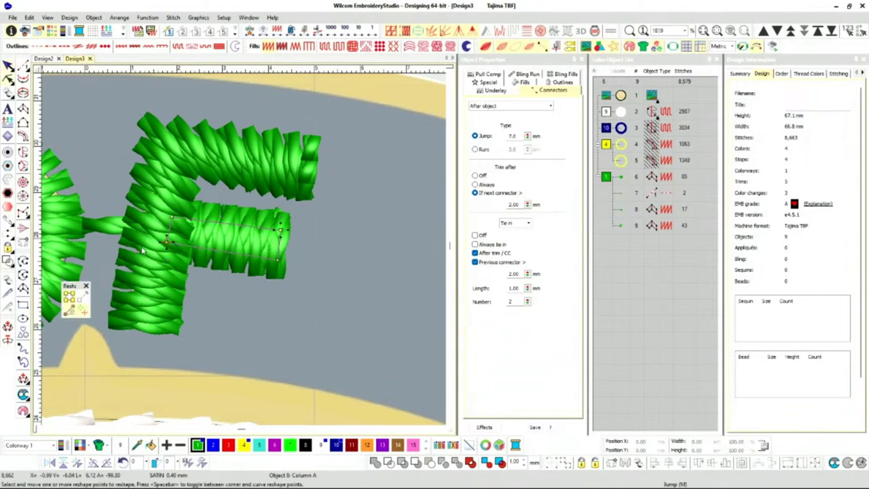
pyautogui.press('t')
pyautogui.scroll(2, 167, 240)
pyautogui.scroll(1, 244, 247)
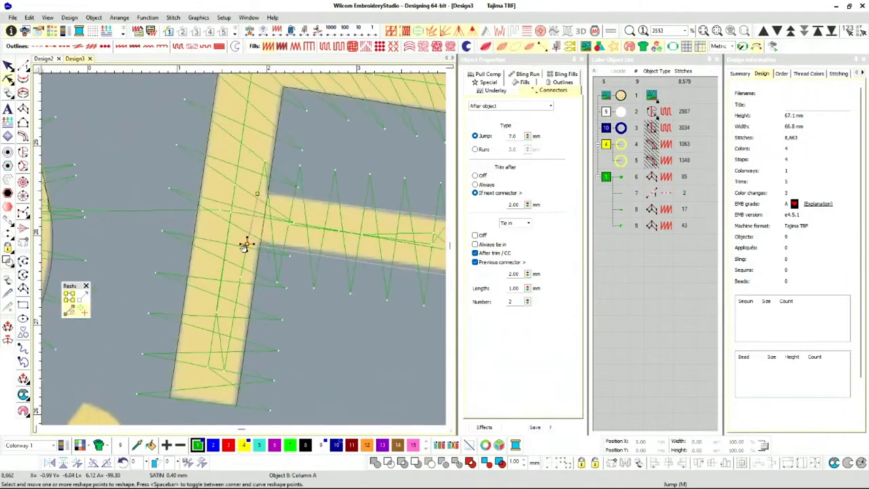
# - Reshape the F's stem column so its start point sits on the stem beside the middle bar's exit point
pyautogui.click(620, 225)
pyautogui.press('h')
pyautogui.scroll(-1, 160, 334)
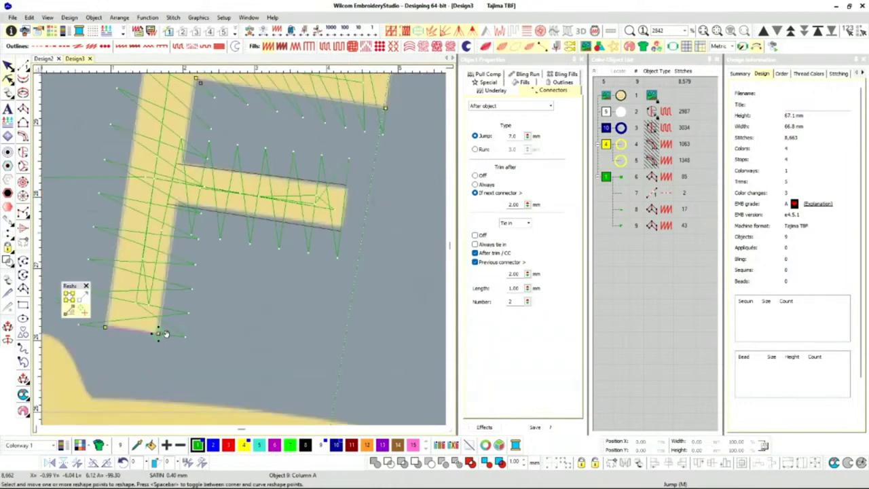
pyautogui.click(162, 207)
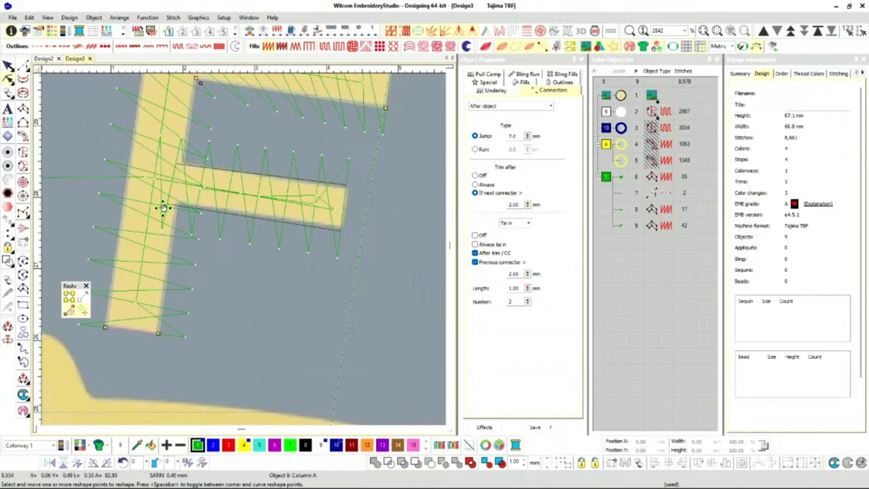
pyautogui.moveTo(162, 208); pyautogui.dragTo(150, 211)
pyautogui.scroll(-2, 279, 170)
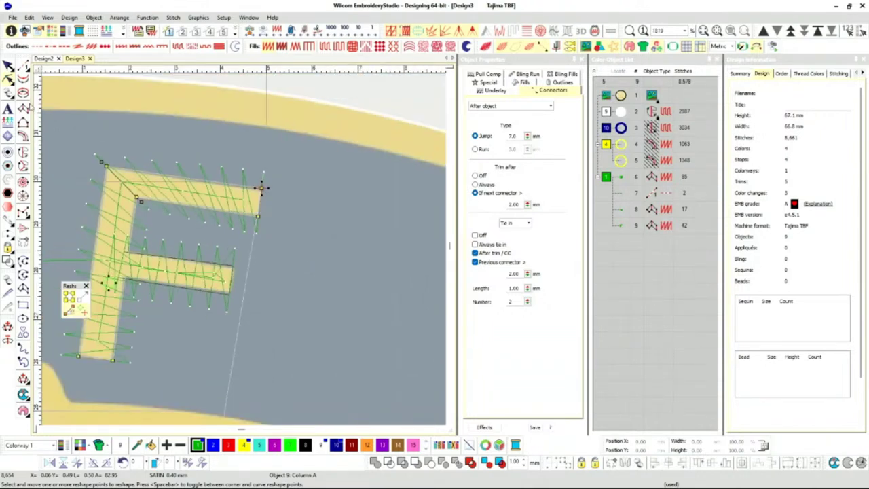
pyautogui.press('Escape')
# - Move all four green O and F objects to the start of the stitch order, ahead of the white fill, then deselect them
pyautogui.scroll(-2, 335, 211)
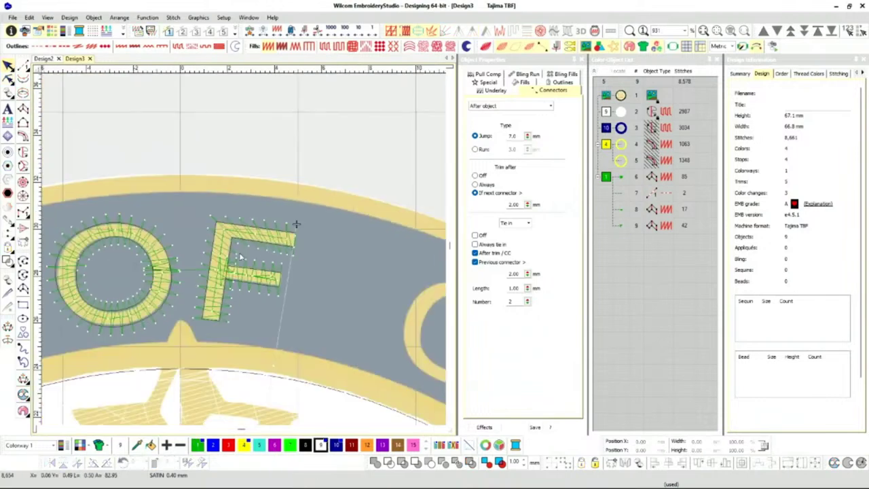
pyautogui.click(606, 178)
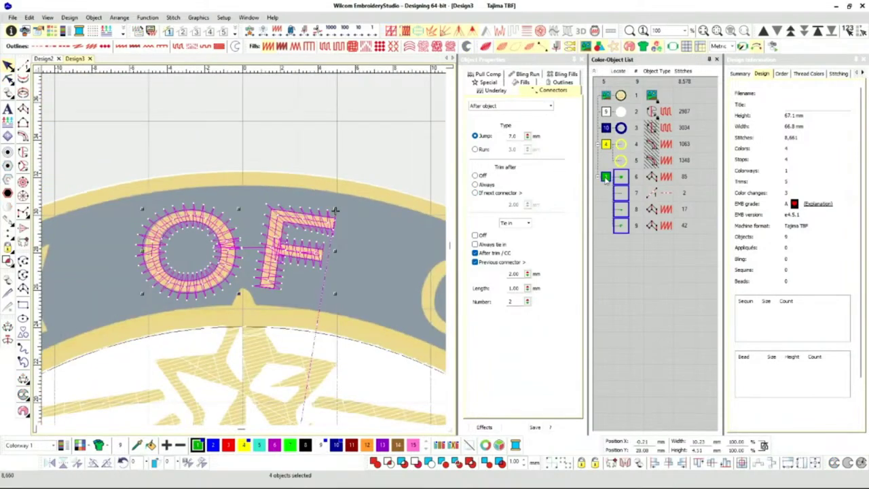
pyautogui.click(818, 30)
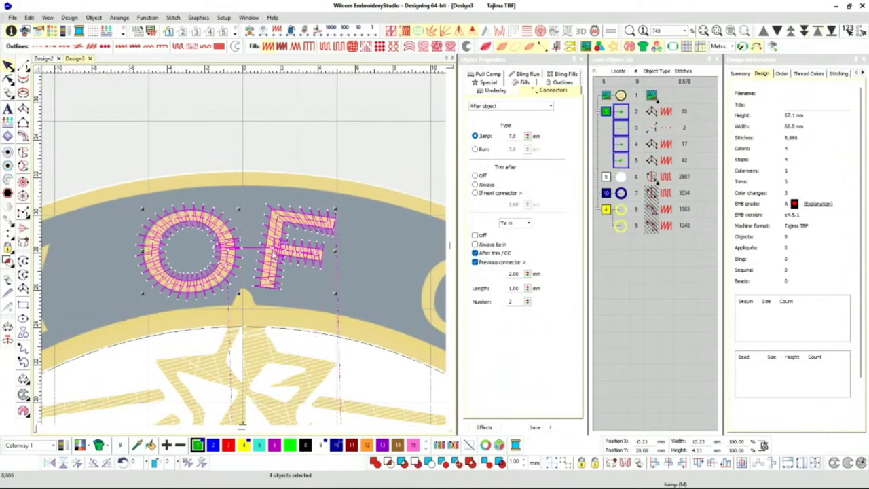
pyautogui.click(249, 132)
# - Show the design in realistic thread view and play the stitch simulation of the O and F
pyautogui.press('t')
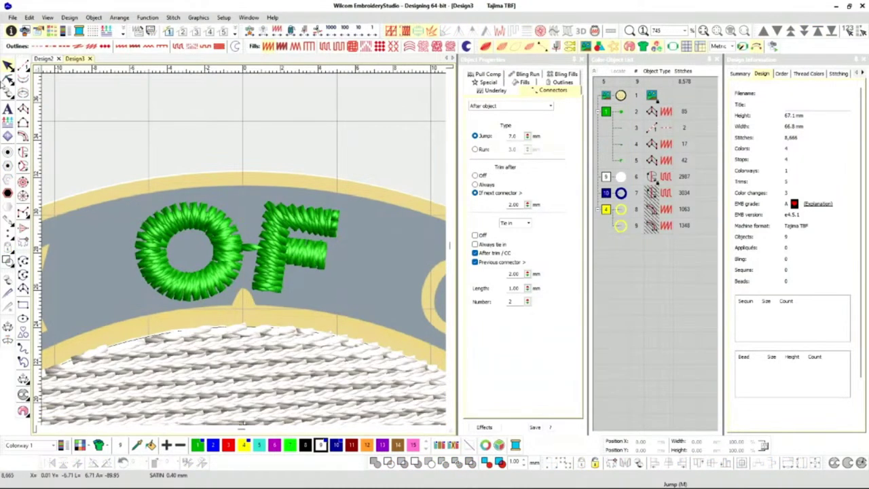
pyautogui.click(768, 46)
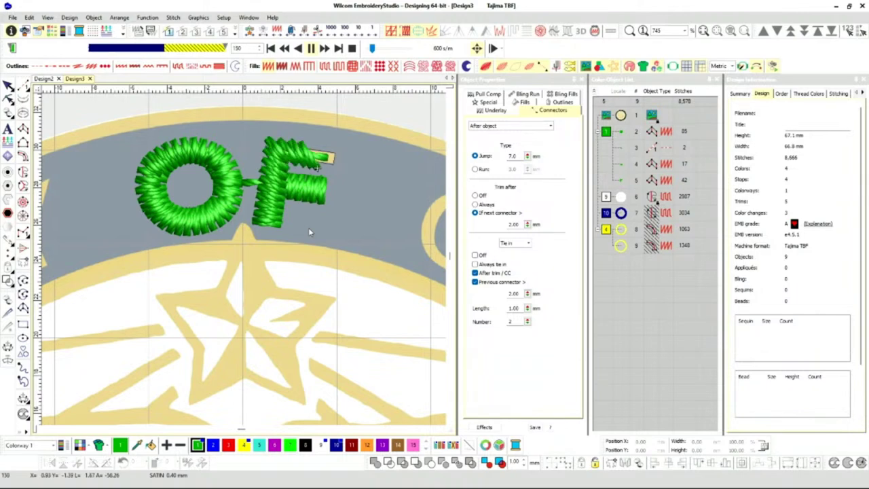
pyautogui.press('Escape')
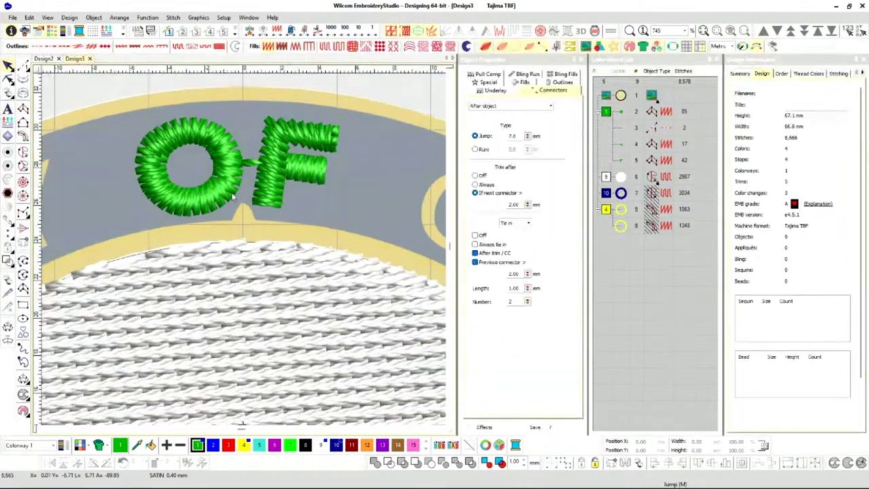
# - Turn off the tie-off on the O satin object where it connects to the F
pyautogui.click(231, 195)
pyautogui.scroll(3, 235, 204)
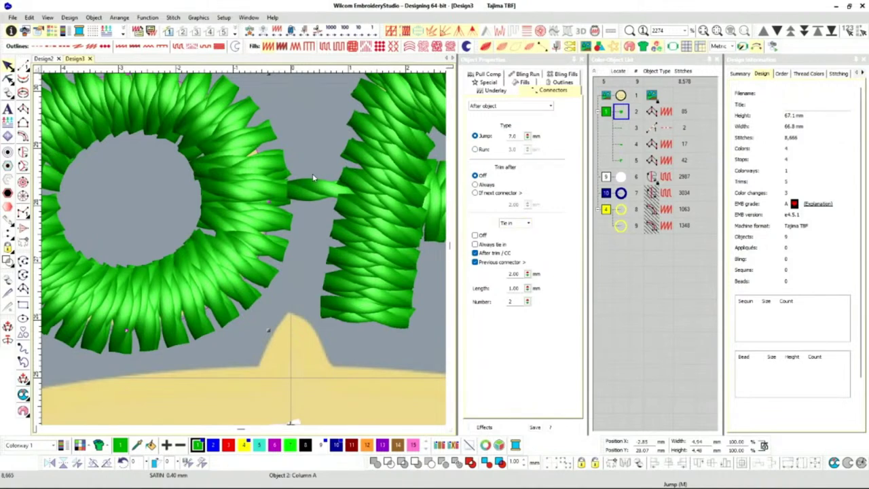
pyautogui.click(529, 224)
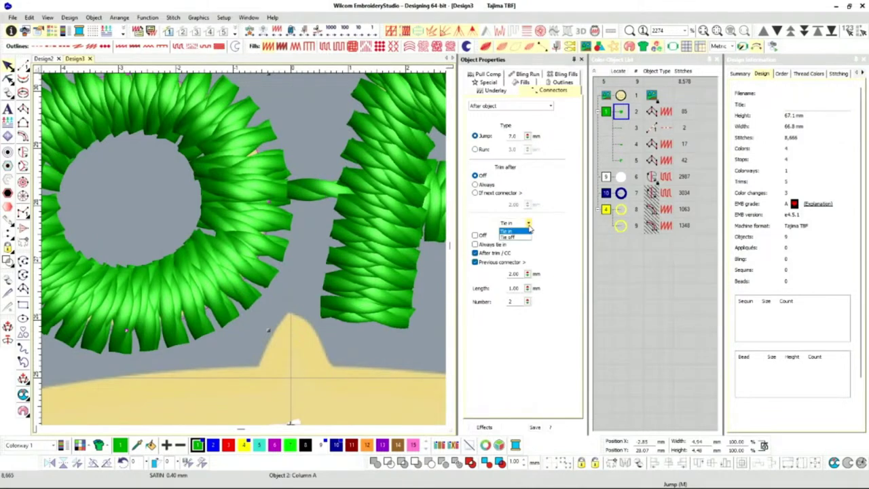
pyautogui.click(507, 237)
pyautogui.click(475, 235)
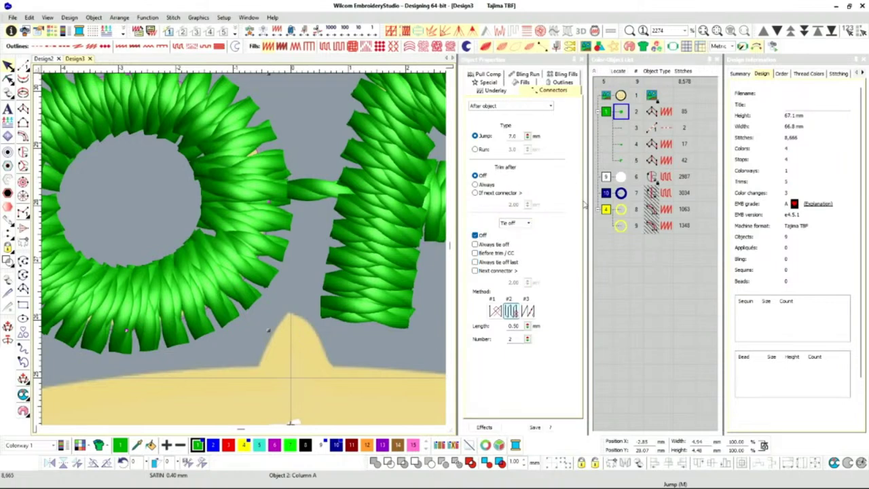
# - Turn off the tie-in on the F's middle-bar run object, then deselect it
pyautogui.click(633, 131)
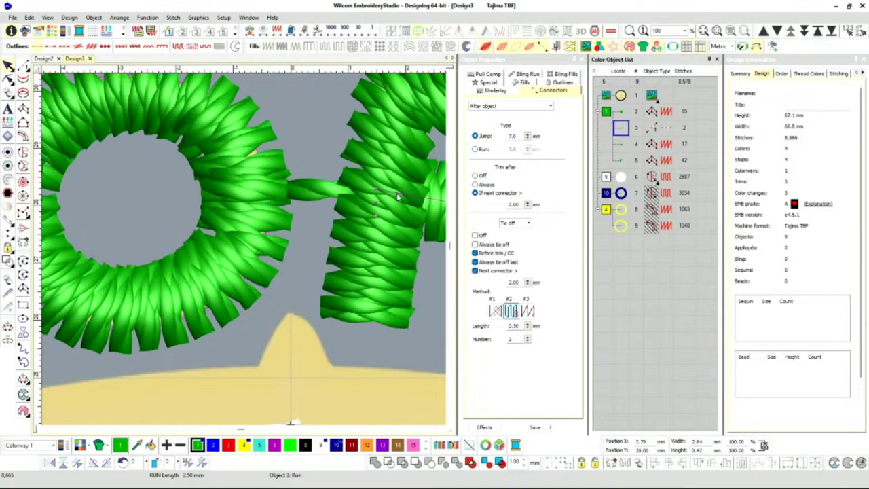
pyautogui.scroll(-3, 399, 196)
pyautogui.scroll(5, 238, 251)
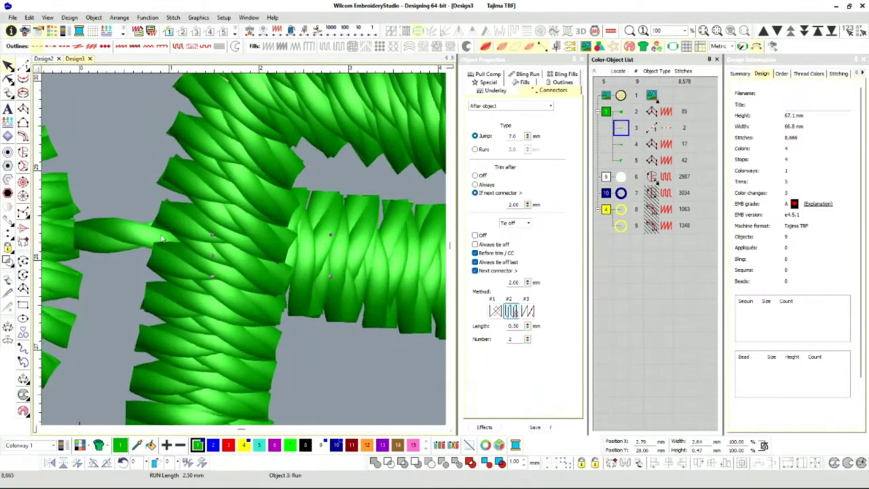
pyautogui.click(527, 224)
pyautogui.click(524, 232)
pyautogui.click(475, 234)
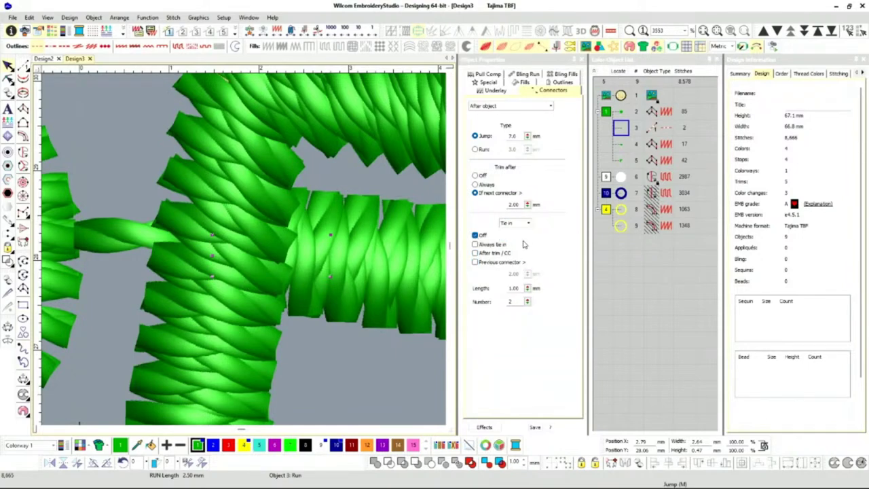
pyautogui.scroll(-3, 335, 248)
pyautogui.scroll(-2, 244, 252)
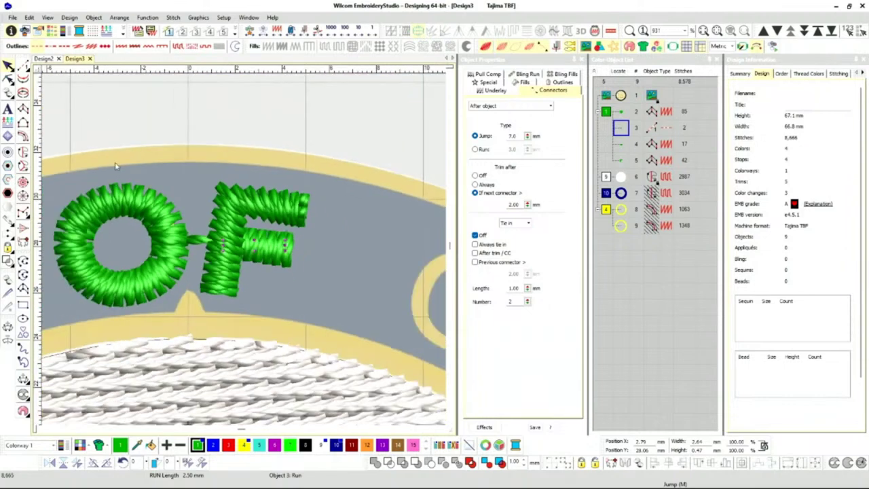
pyautogui.click(165, 131)
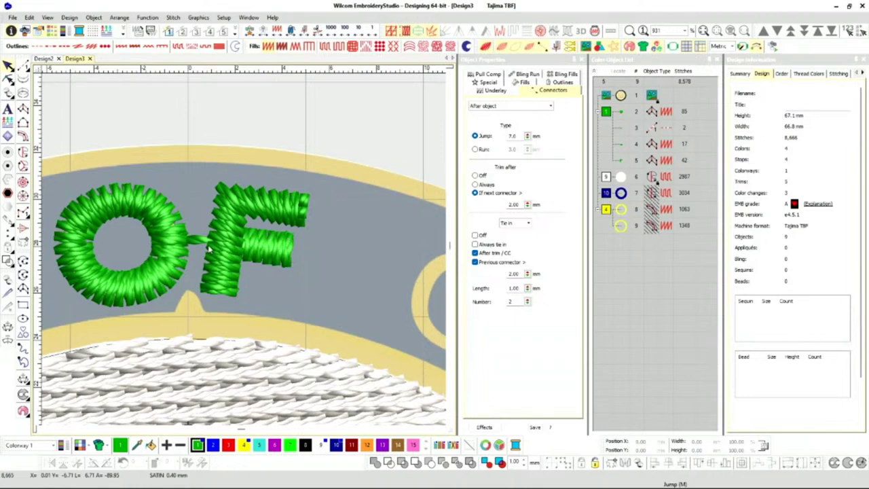
# - Examine the O's start and exit points and its connector to the F in the stitch view
pyautogui.scroll(5, 202, 248)
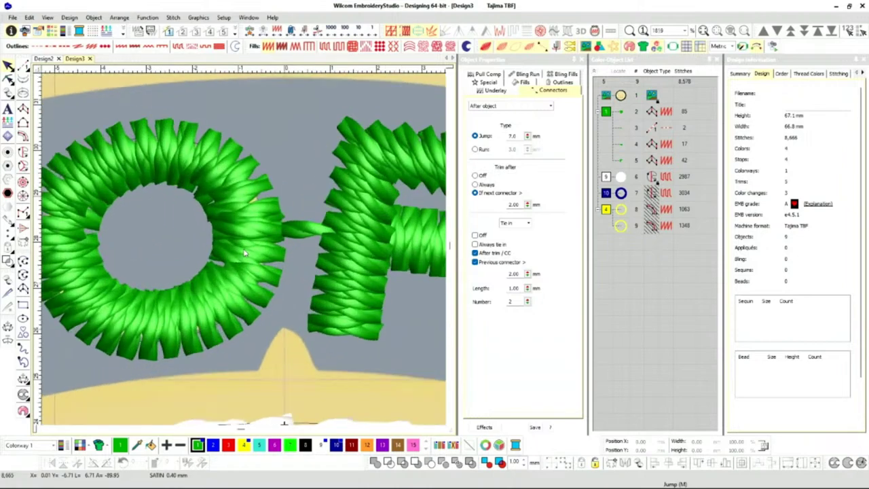
pyautogui.click(188, 340)
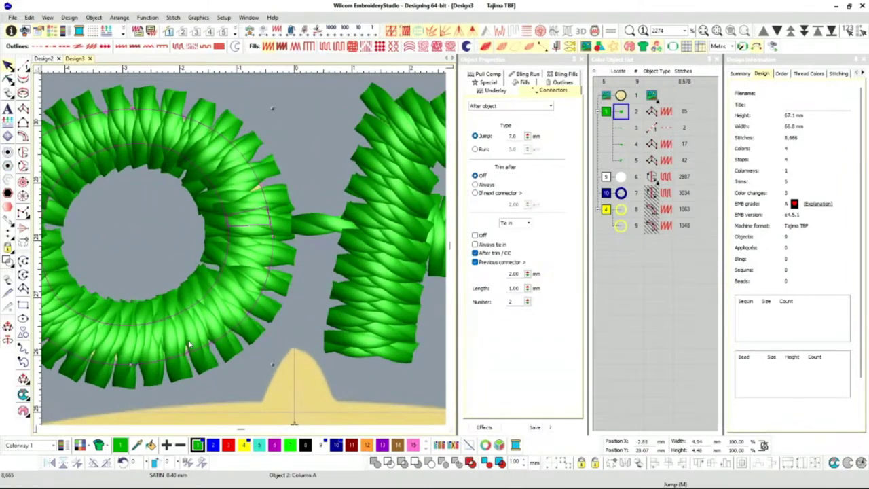
pyautogui.scroll(-2, 245, 253)
pyautogui.press('t')
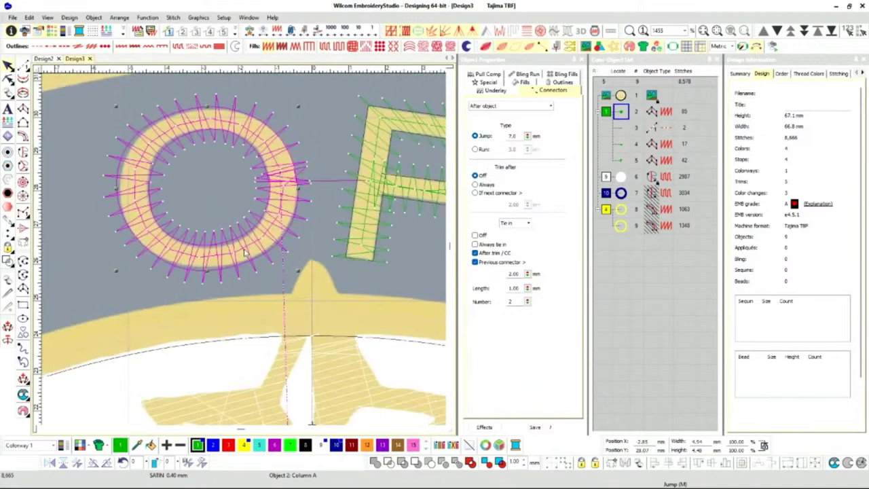
pyautogui.scroll(4, 285, 197)
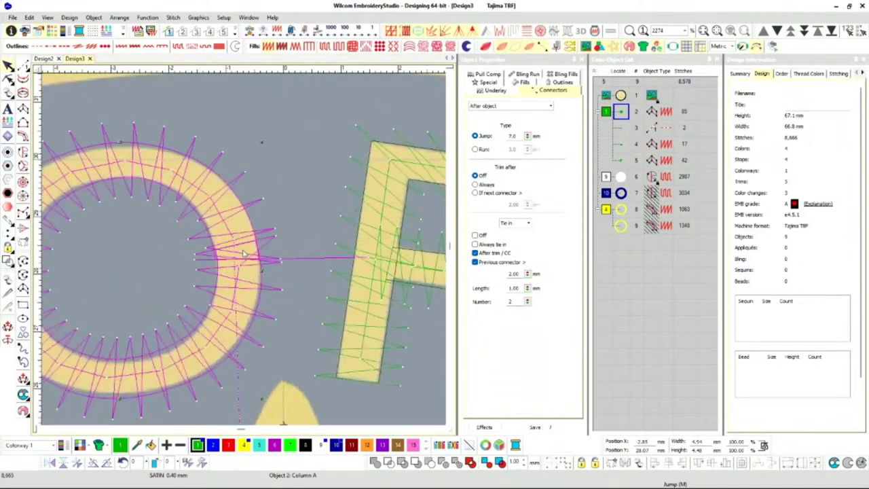
pyautogui.press('h')
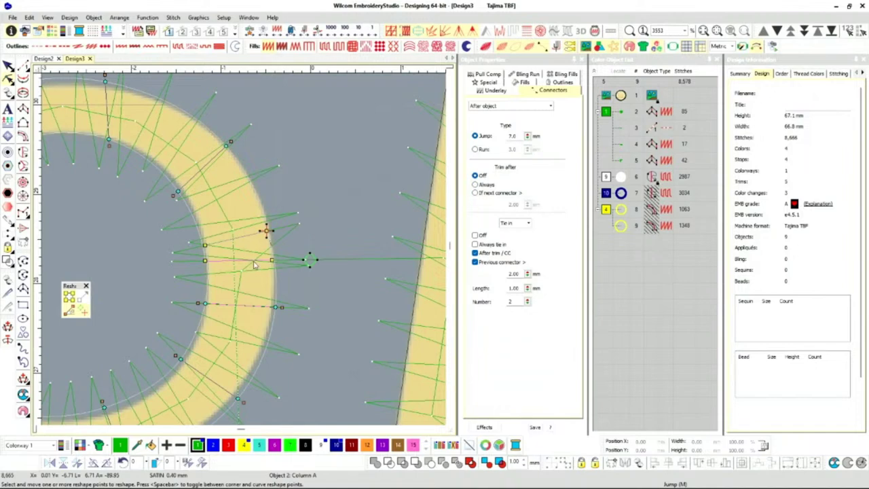
pyautogui.press('Escape')
pyautogui.scroll(-5, 254, 264)
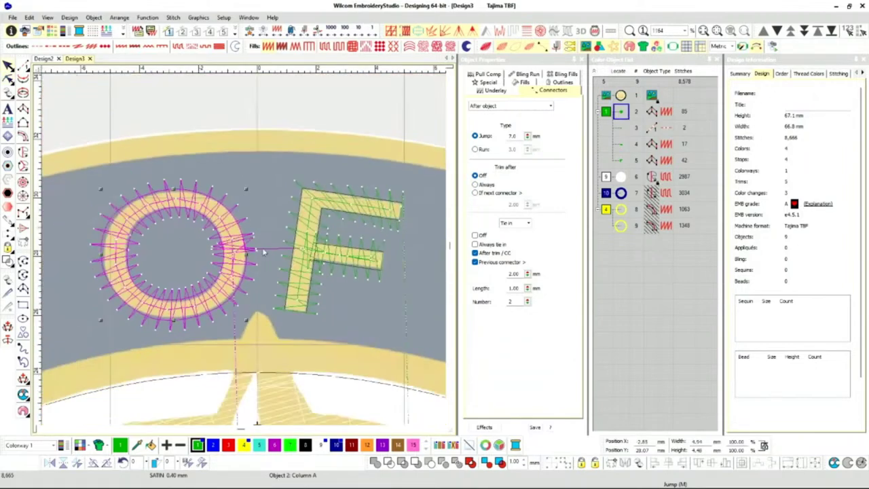
# - Inspect the end of the F's top bar in stitch and realistic view, then review the finished OF lettering within the ring
pyautogui.scroll(5, 244, 253)
pyautogui.press('Escape')
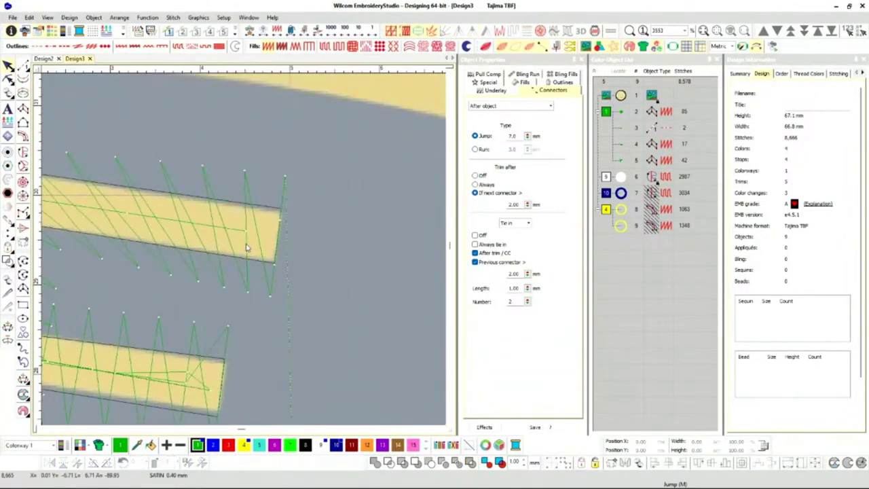
pyautogui.click(245, 249)
pyautogui.press('t')
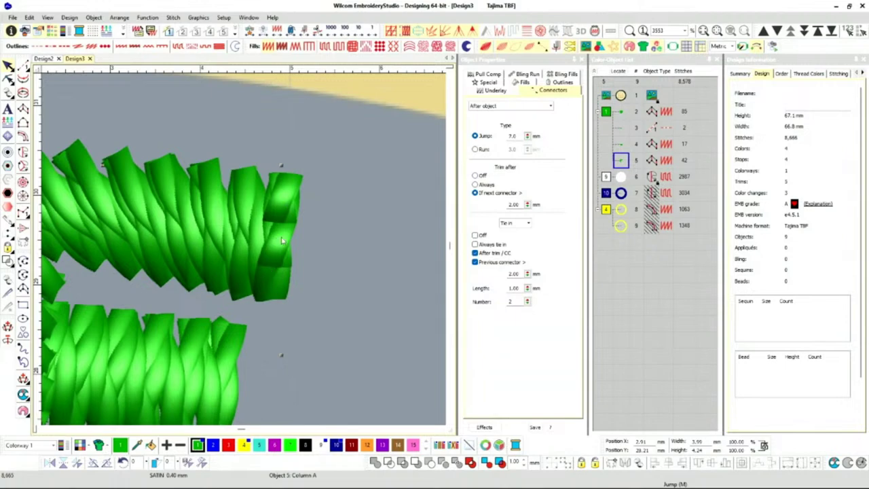
pyautogui.scroll(-4, 275, 240)
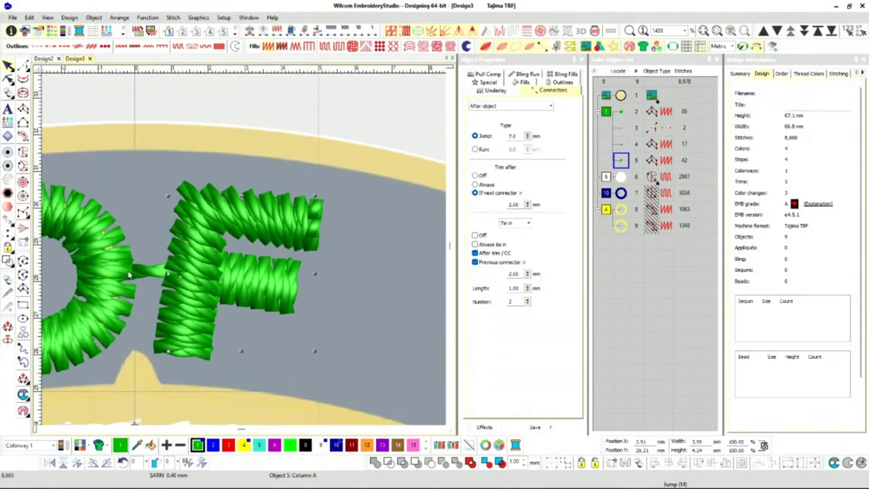
pyautogui.scroll(-1, 149, 274)
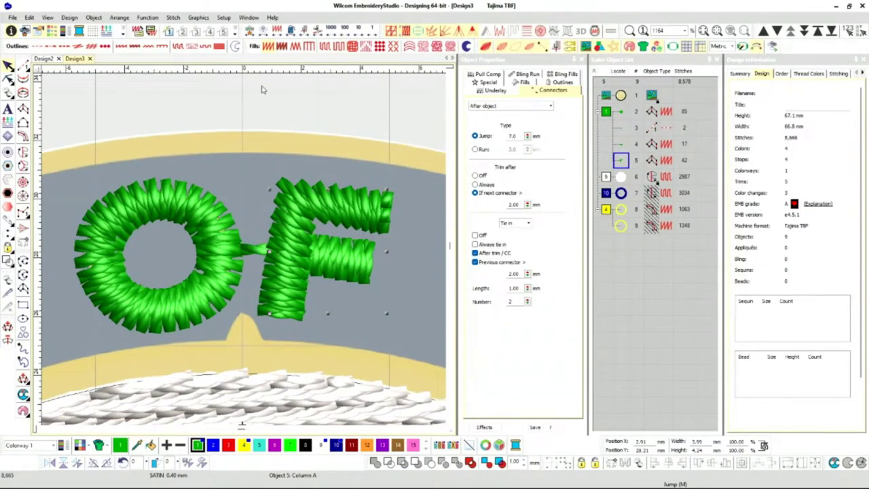
pyautogui.scroll(-4, 231, 261)
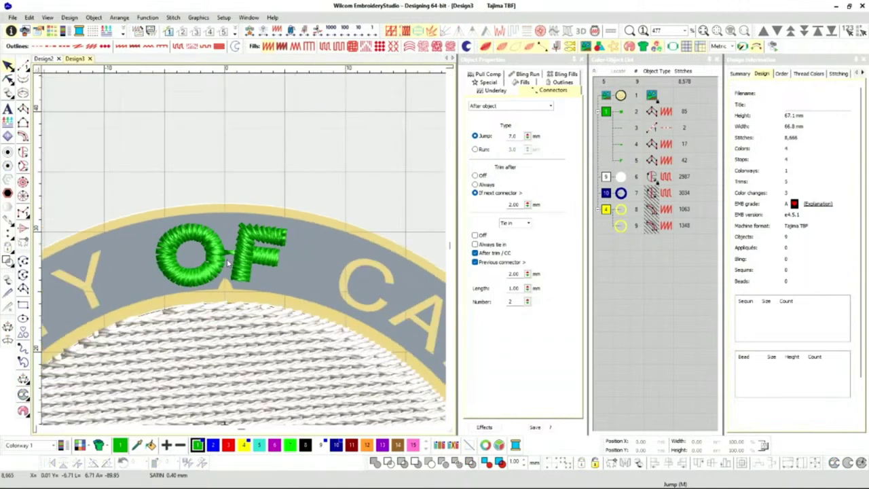
pyautogui.scroll(1, 234, 261)
pyautogui.scroll(-1, 275, 270)
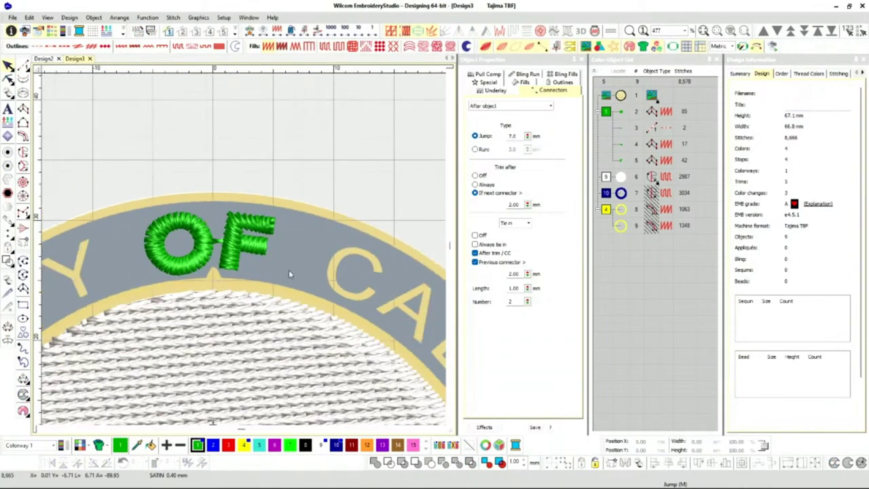